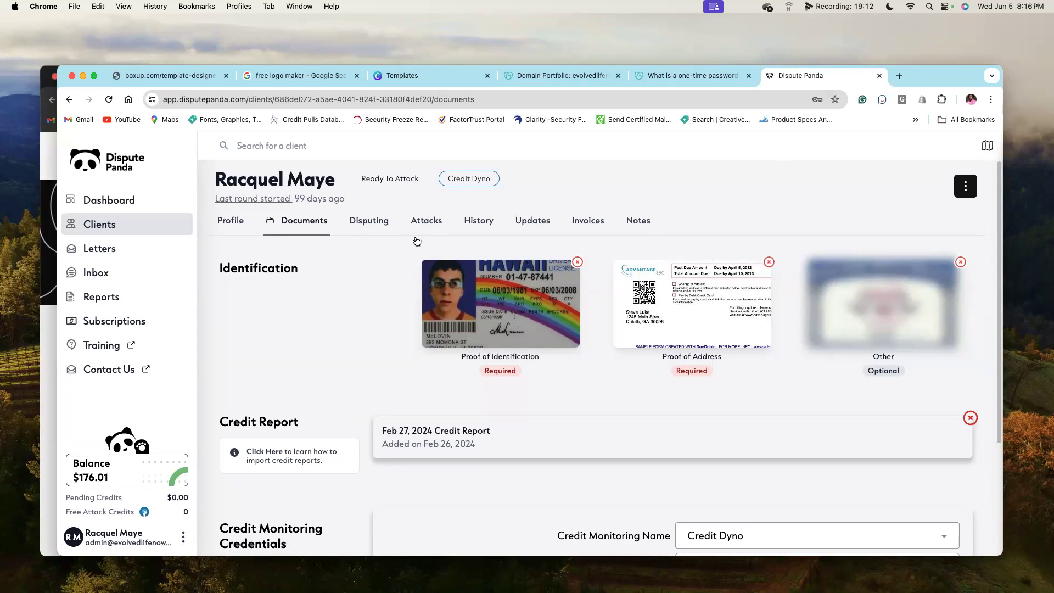
- Show the client's credit updates and bring up the June 5th, 2024 progress report (497, 475, 490)
{"action": "left_click", "coordinate": [545, 224]}
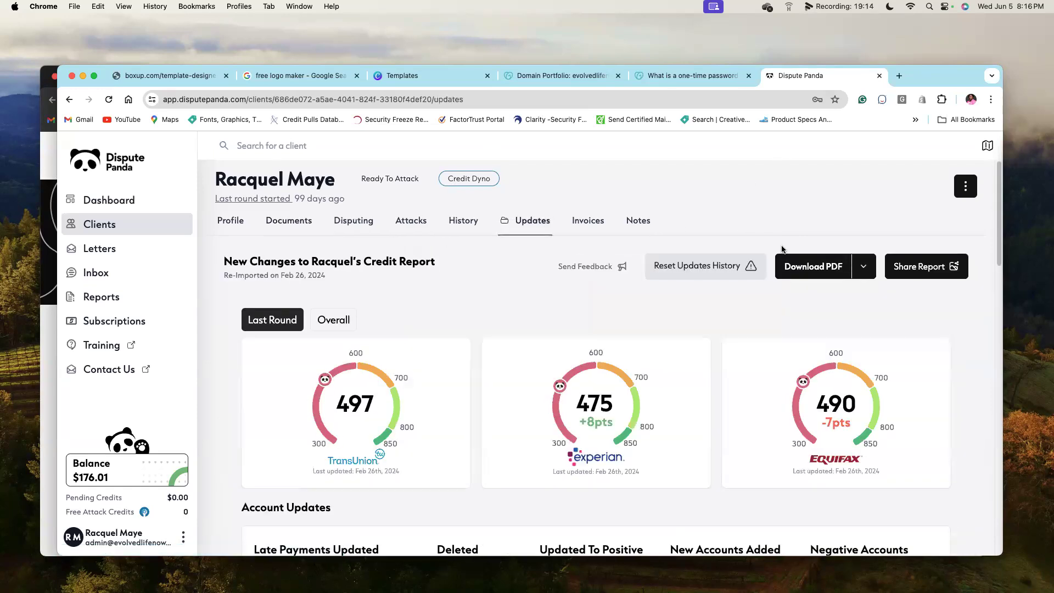
{"action": "scroll", "coordinate": [784, 231], "scroll_direction": "down", "scroll_amount": 2}
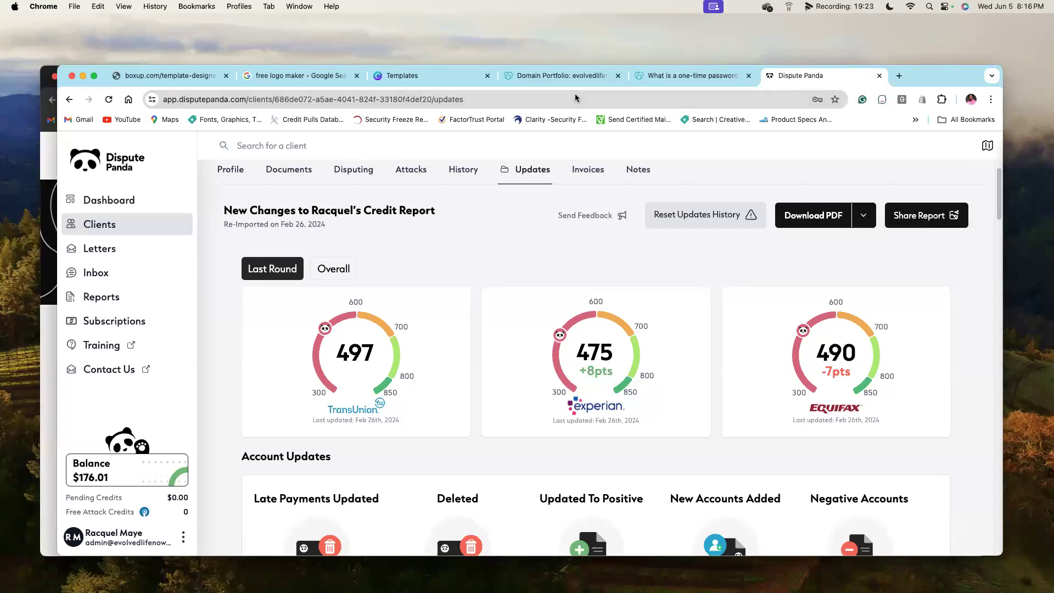
{"action": "left_click", "coordinate": [940, 219]}
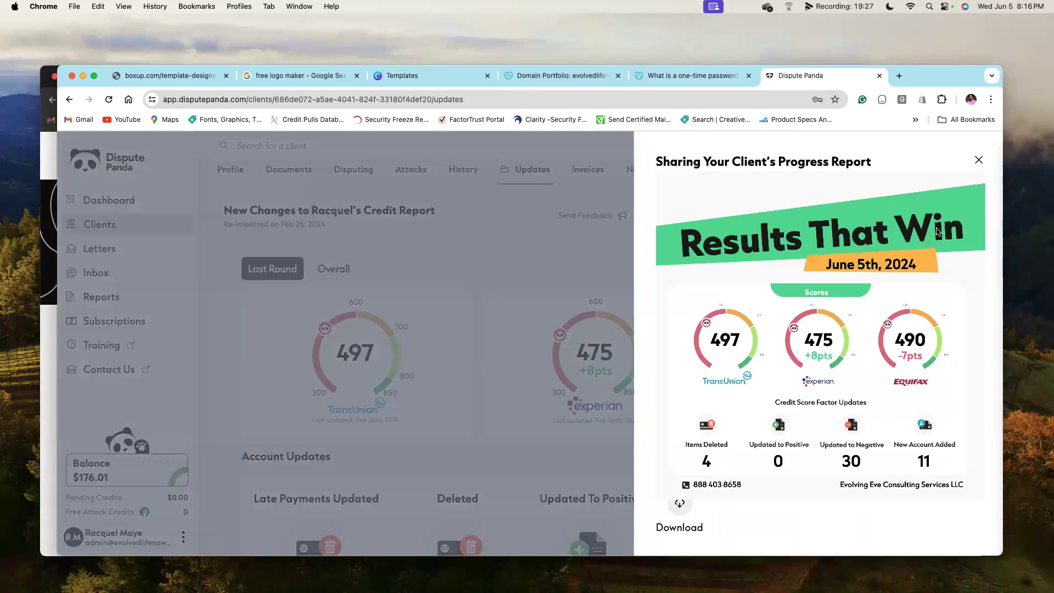
- Close and reopen the progress report, then drag the browser window taller
{"action": "left_click", "coordinate": [979, 161]}
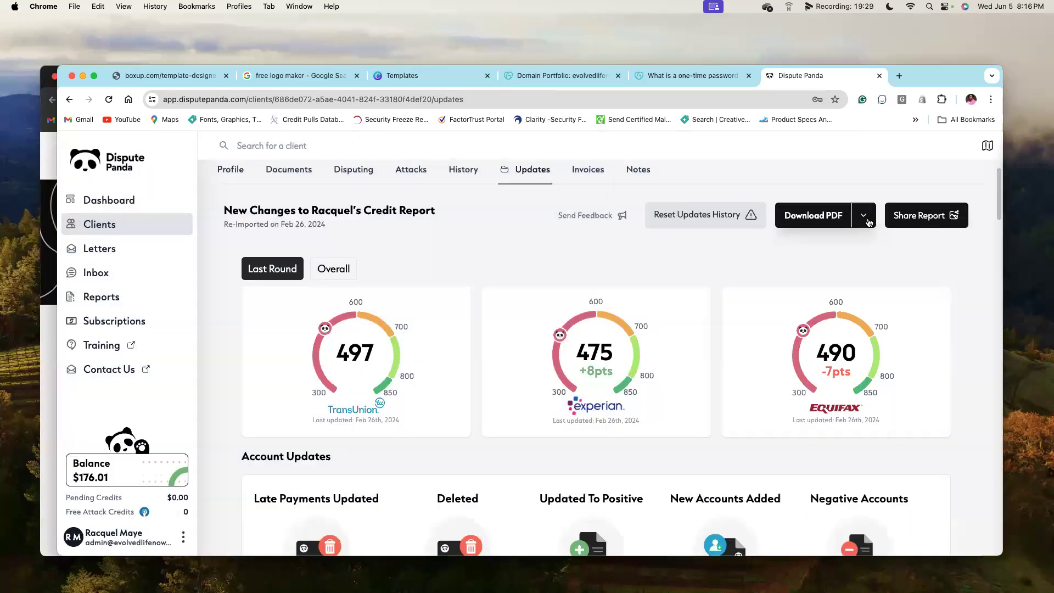
{"action": "left_click", "coordinate": [937, 219]}
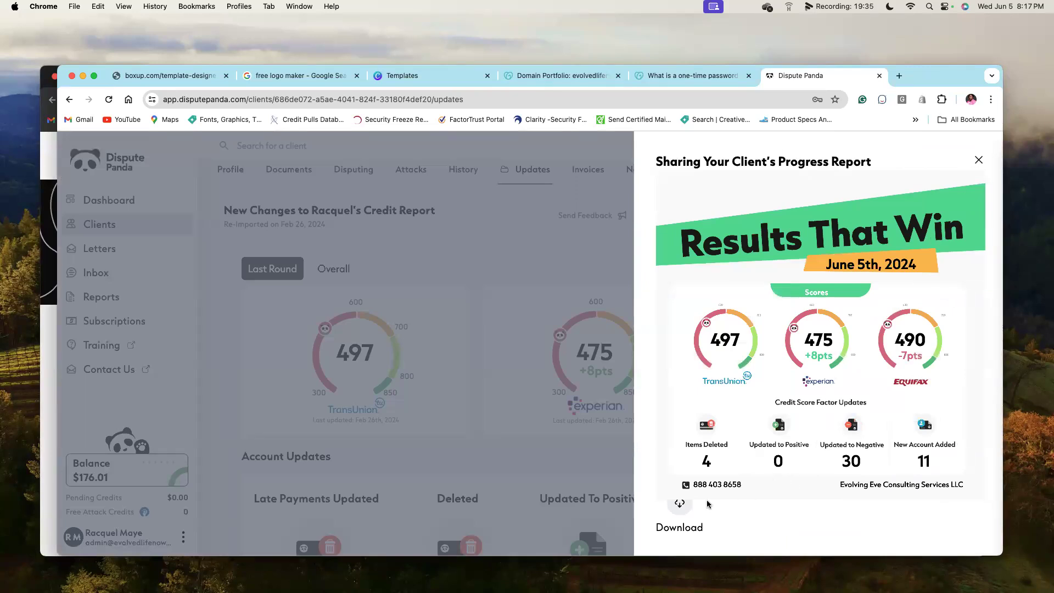
{"action": "left_click", "coordinate": [979, 160]}
{"action": "left_click", "coordinate": [885, 214]}
{"action": "left_click_drag", "start_coordinate": [918, 65], "coordinate": [924, 22]}
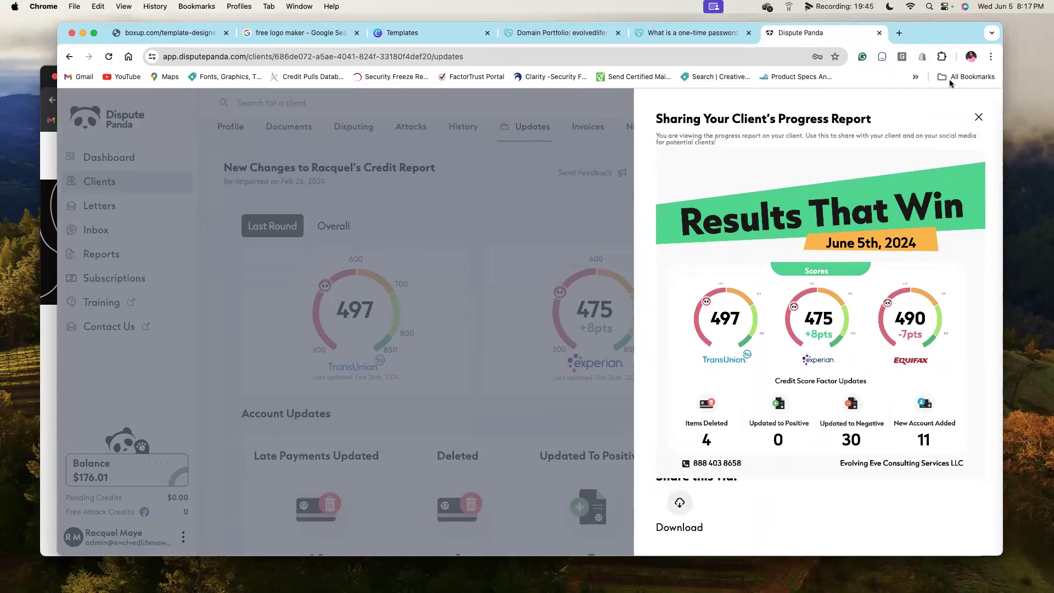
- Stretch the window to the screen bottom and close the progress report, back on Updates
{"action": "left_click", "coordinate": [979, 117]}
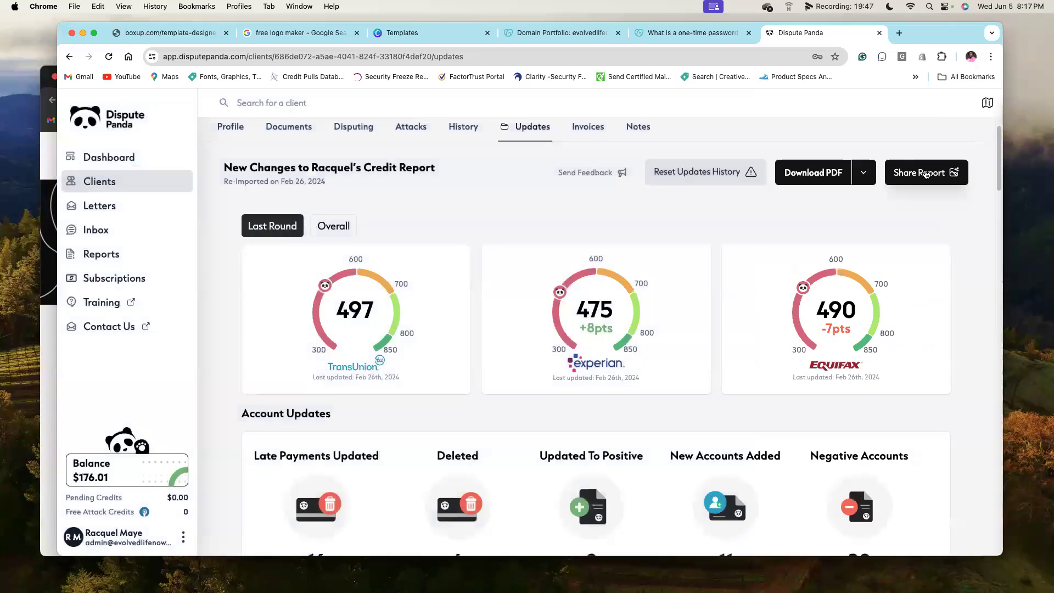
{"action": "left_click", "coordinate": [925, 171]}
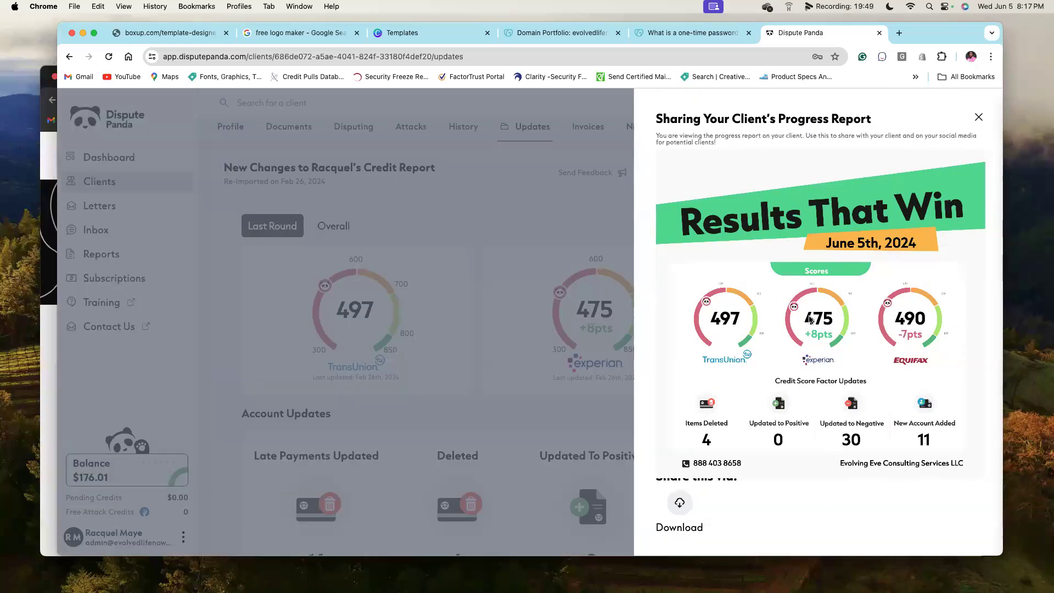
{"action": "double_click", "coordinate": [868, 556]}
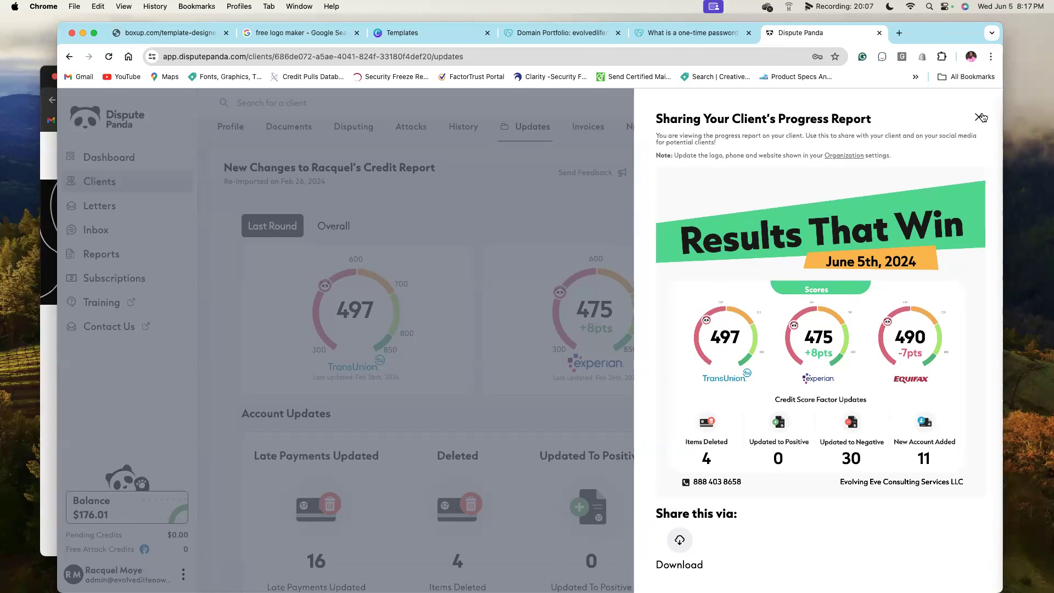
{"action": "left_click", "coordinate": [981, 117]}
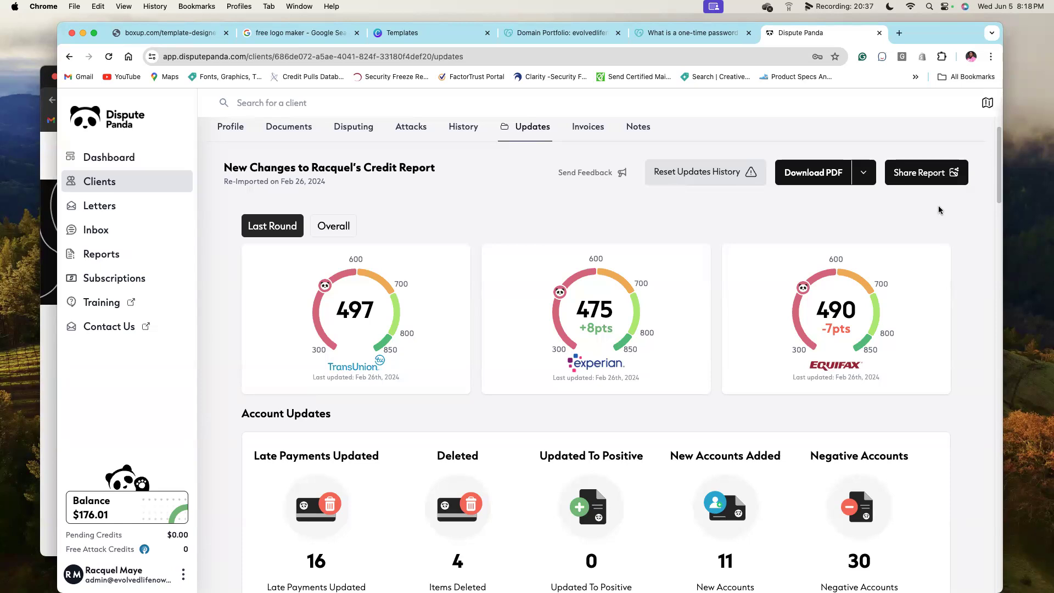
{"action": "left_click", "coordinate": [928, 179]}
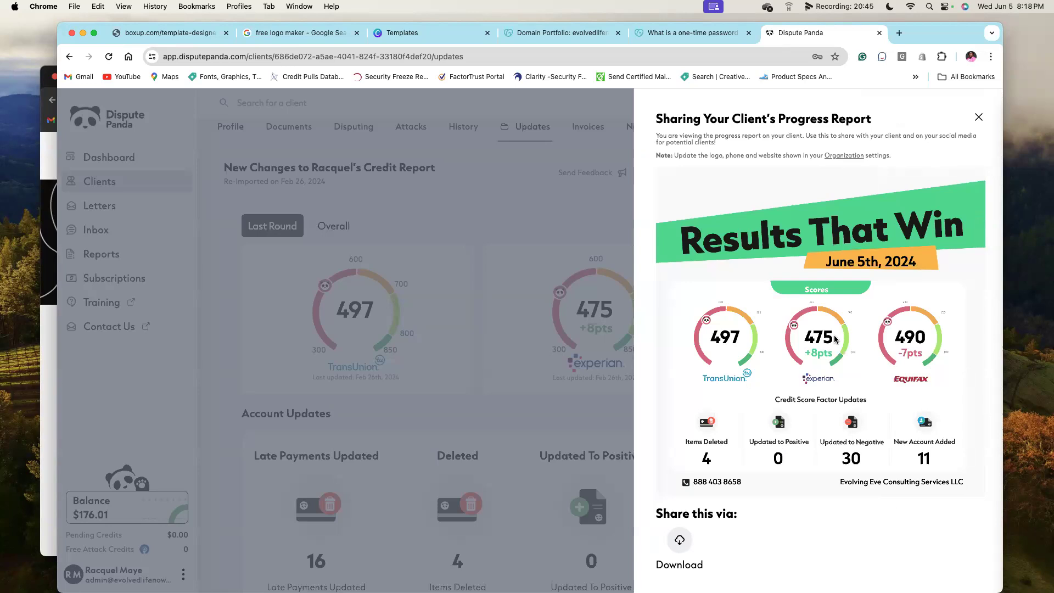
{"action": "left_click", "coordinate": [980, 118]}
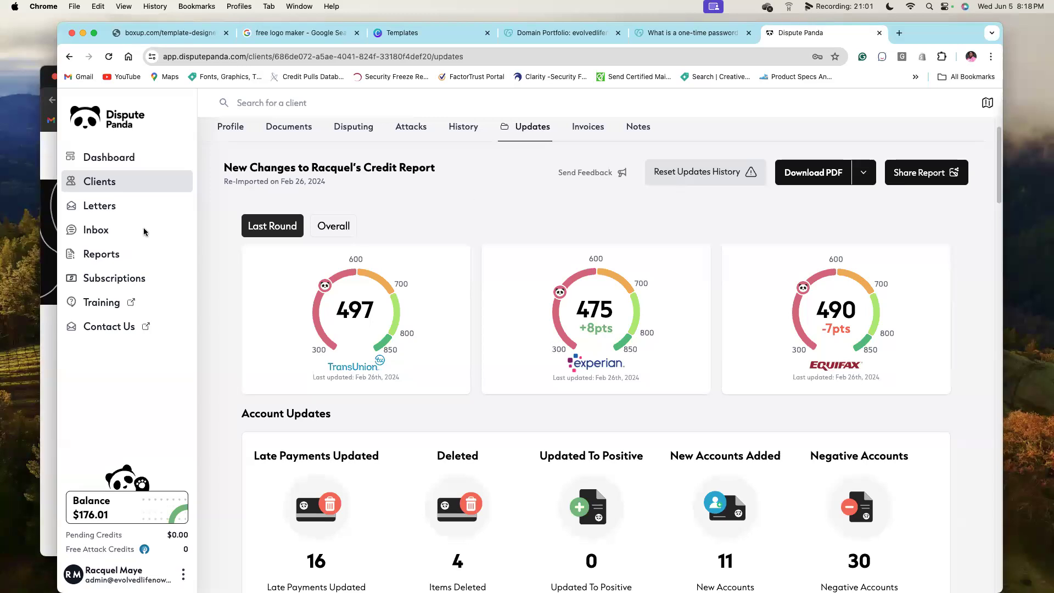
- Go via the Dashboard to the Subscriptions page, which shows no active subscriptions
{"action": "left_click", "coordinate": [103, 160]}
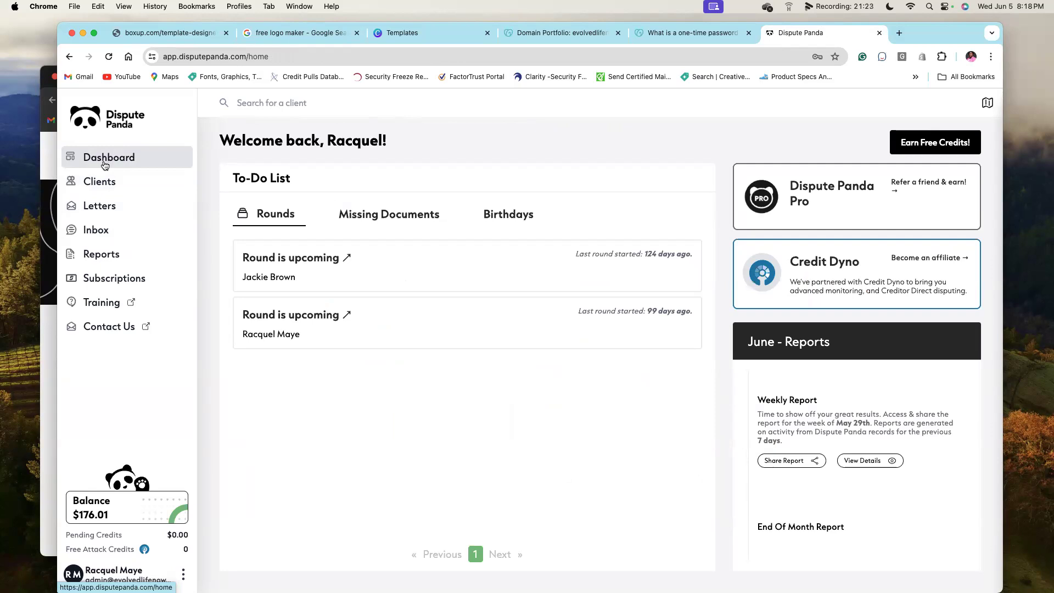
{"action": "left_click", "coordinate": [168, 278]}
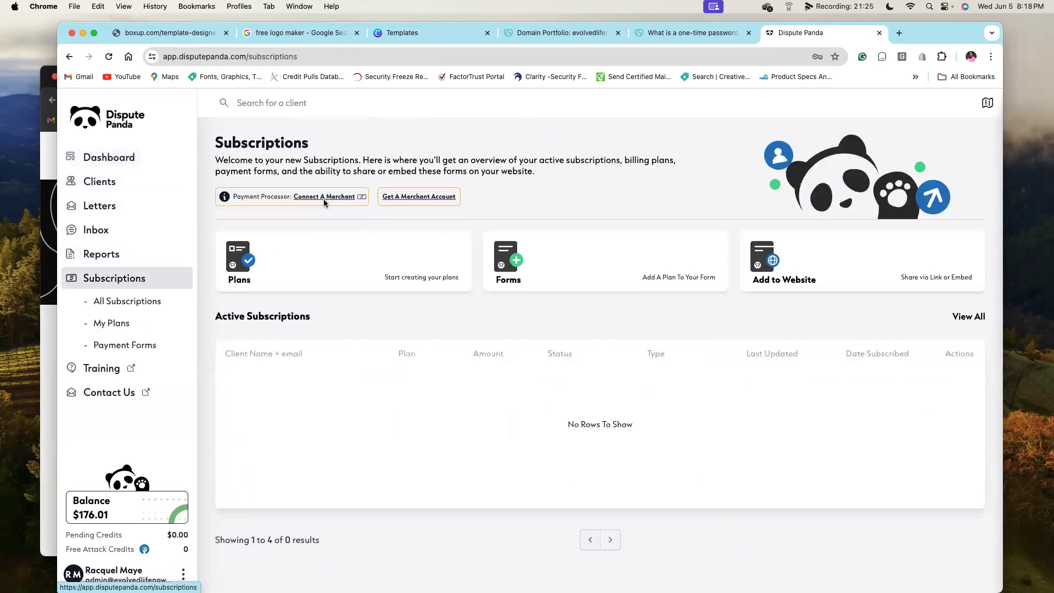
{"action": "left_click", "coordinate": [335, 197]}
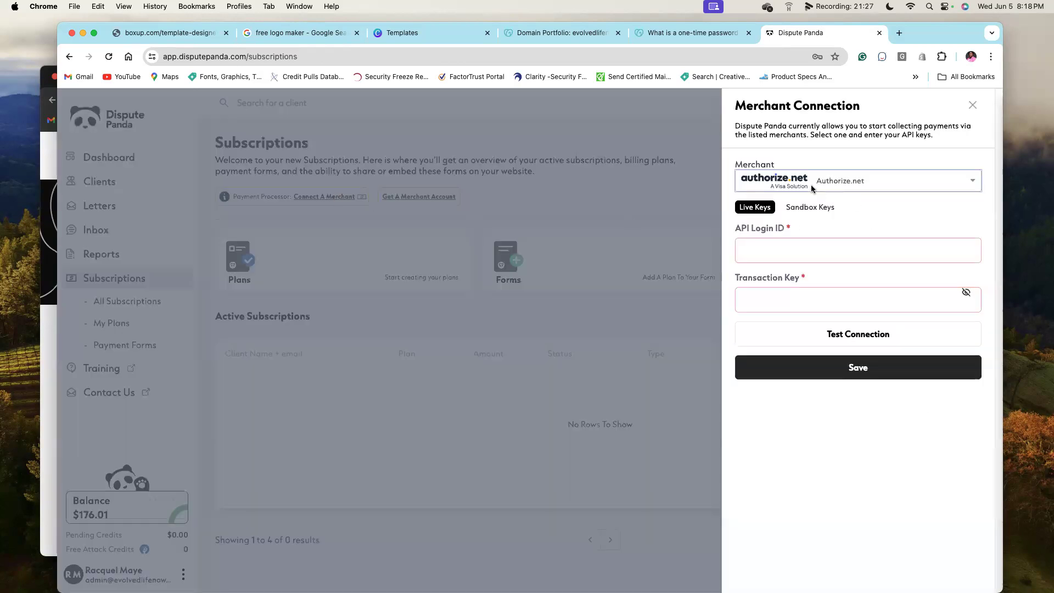
{"action": "left_click", "coordinate": [894, 182]}
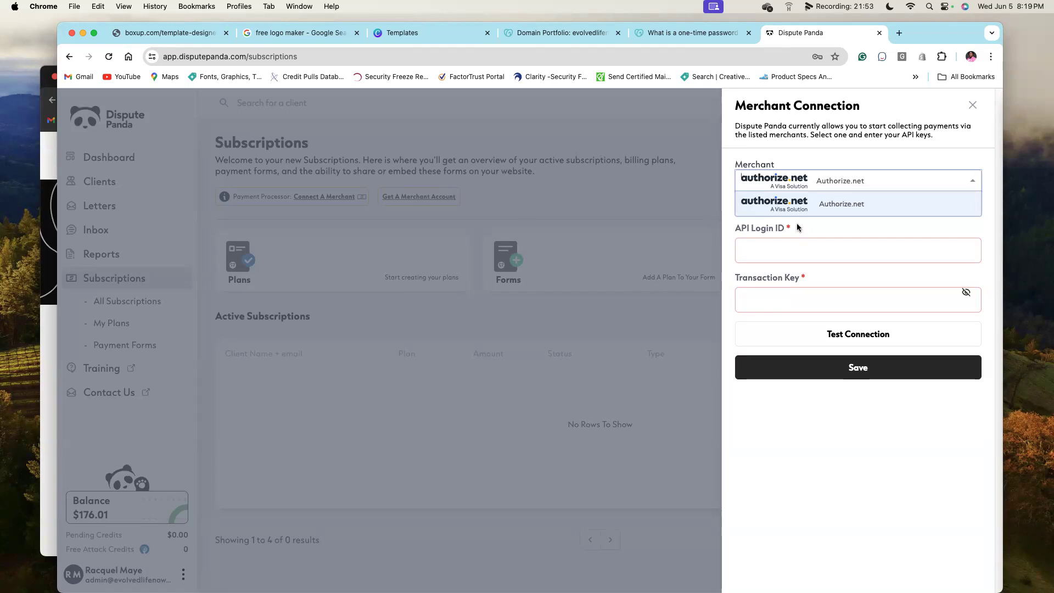
{"action": "left_click", "coordinate": [973, 106]}
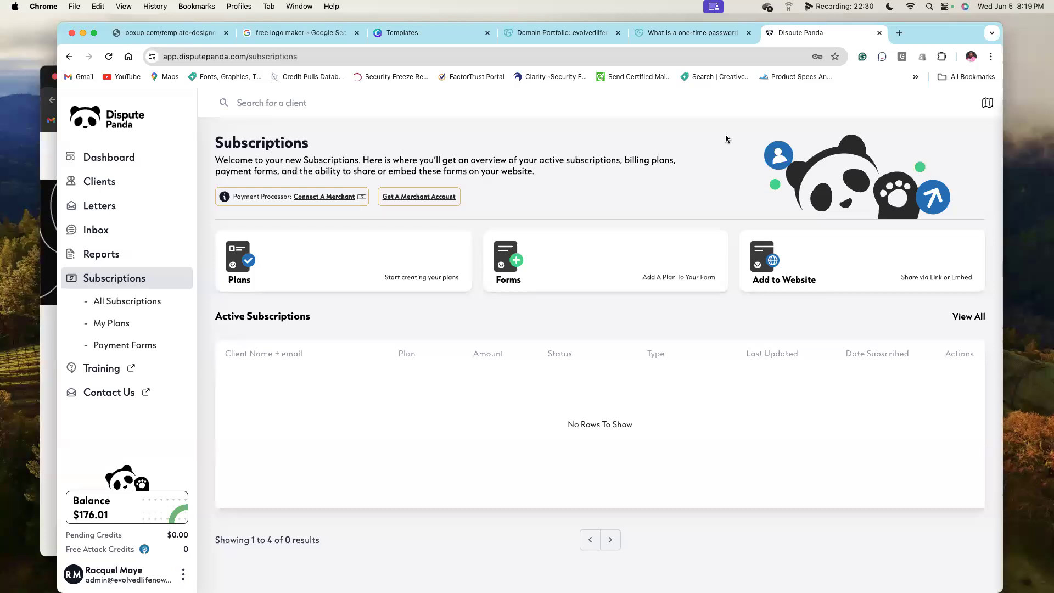
{"action": "left_click", "coordinate": [337, 198]}
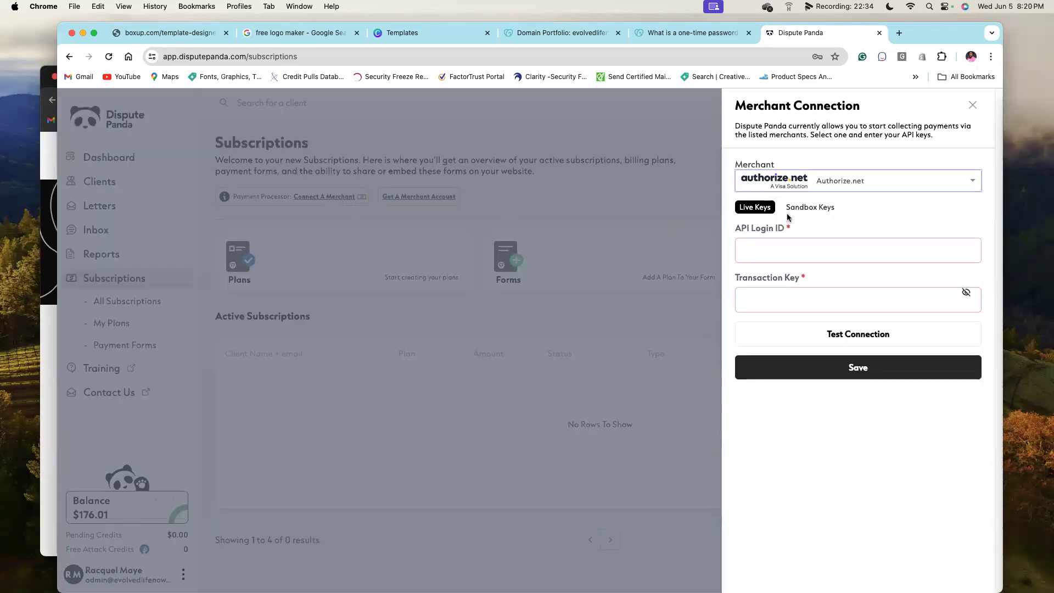
{"action": "left_click", "coordinate": [973, 105]}
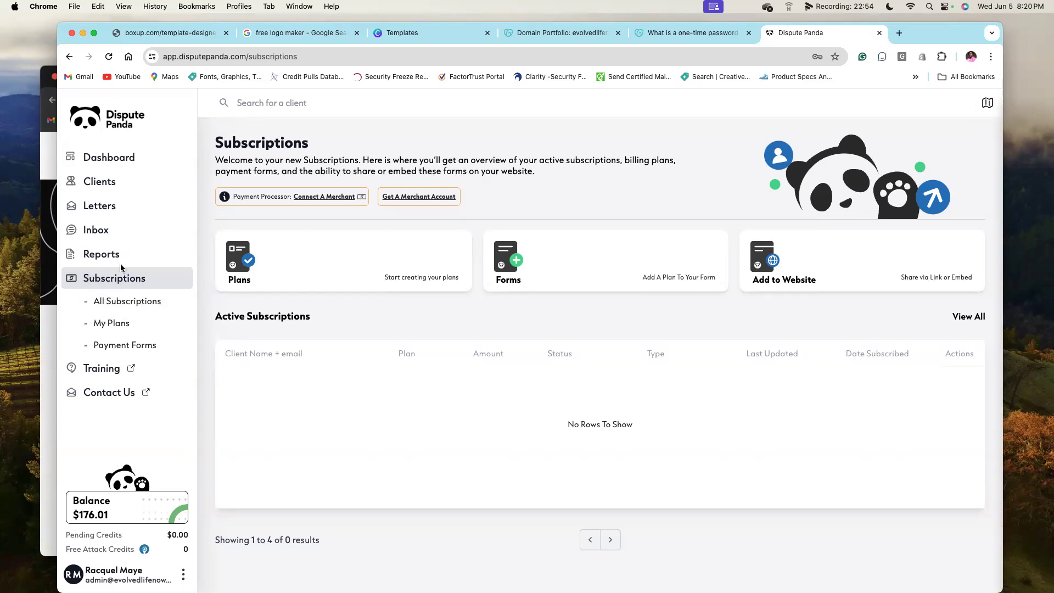
- Open the fourth client's Attack 7 round and start mailing its 10 letters ($29.60)
{"action": "left_click", "coordinate": [129, 184]}
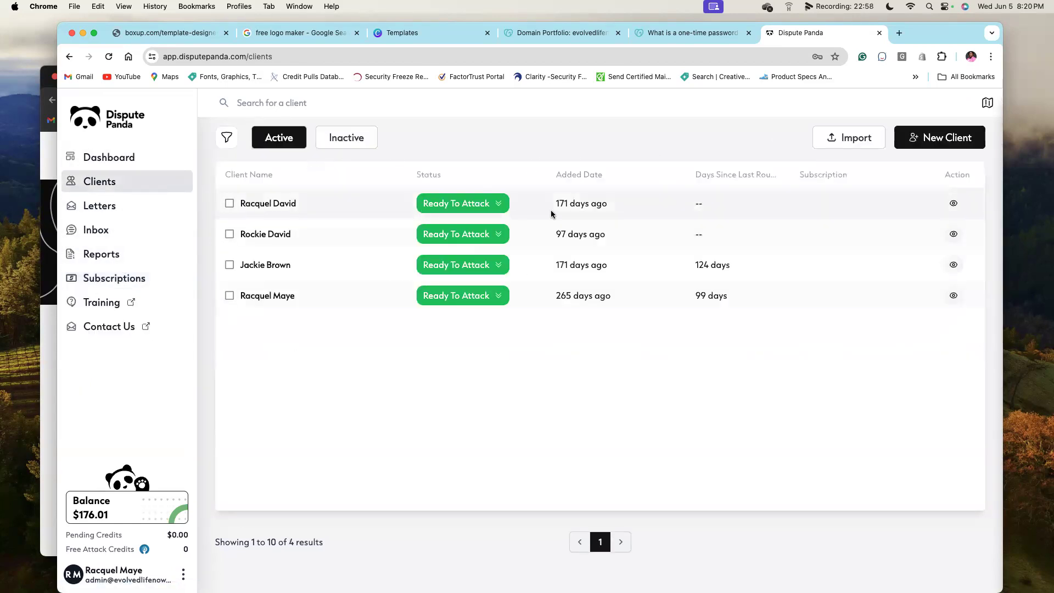
{"action": "left_click", "coordinate": [954, 296]}
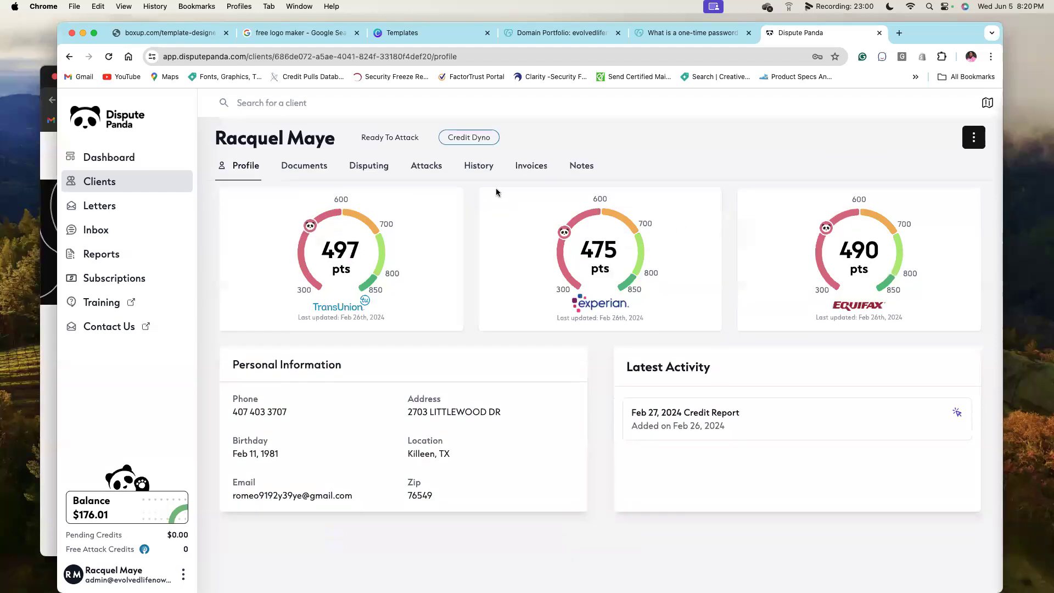
{"action": "left_click", "coordinate": [426, 174]}
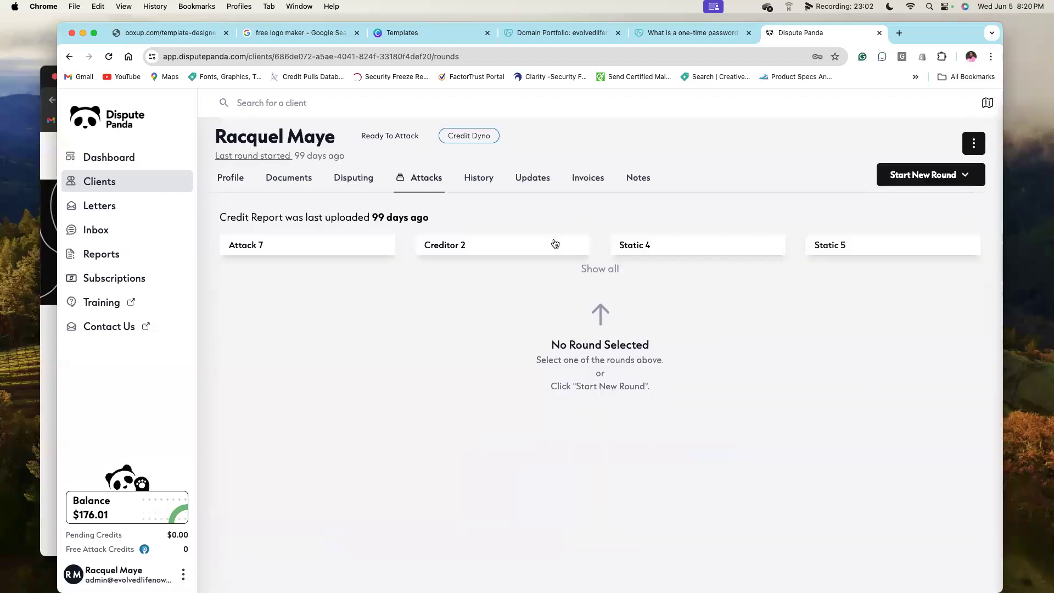
{"action": "left_click", "coordinate": [352, 252]}
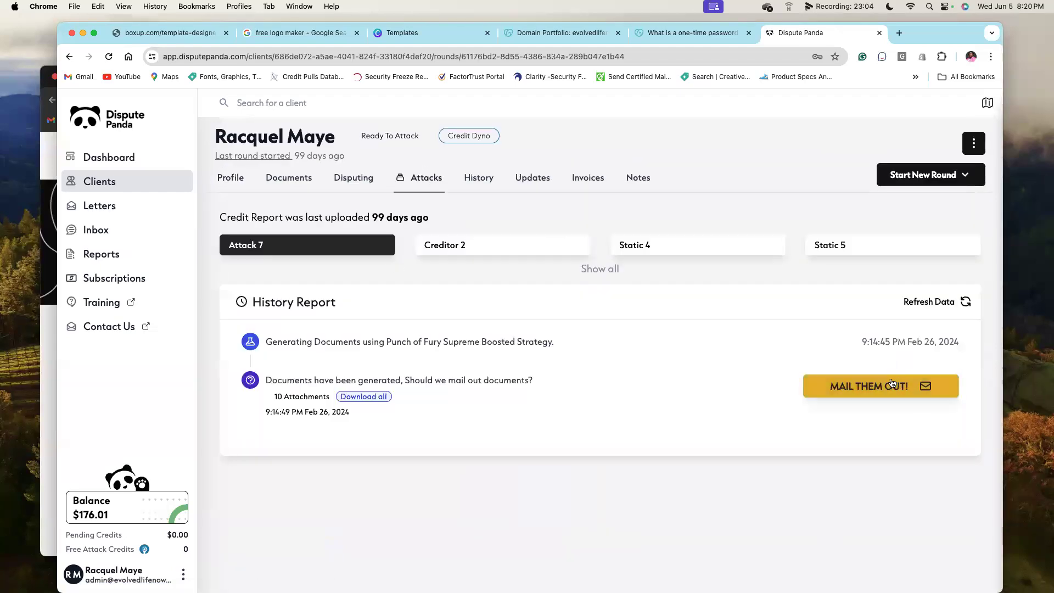
{"action": "left_click", "coordinate": [883, 388]}
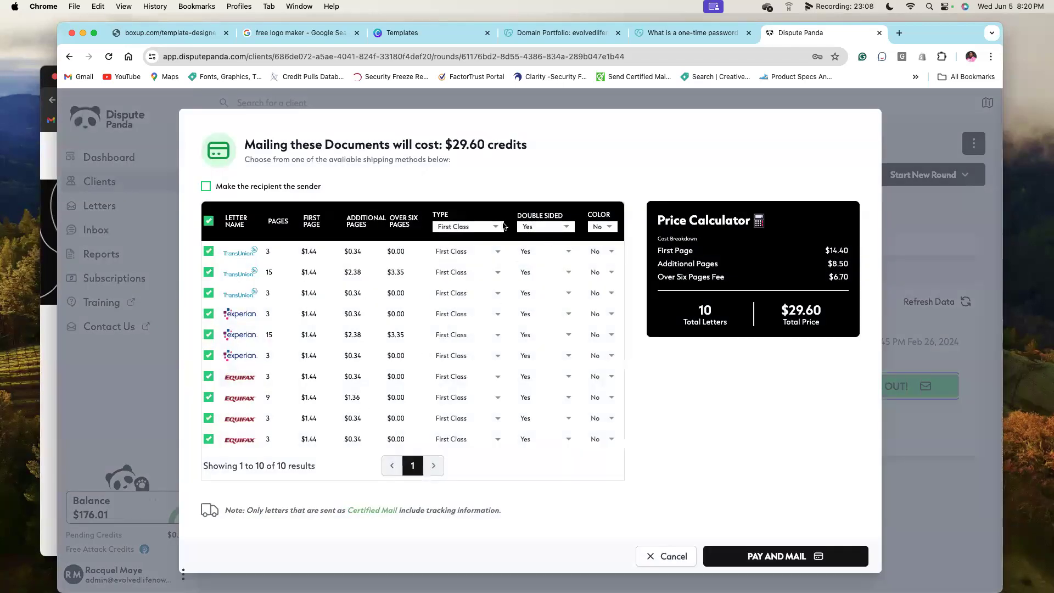
- Compare Certified Mail with First Class, make all letters single-sided, then cancel mailing
{"action": "left_click", "coordinate": [495, 231]}
{"action": "left_click", "coordinate": [479, 254]}
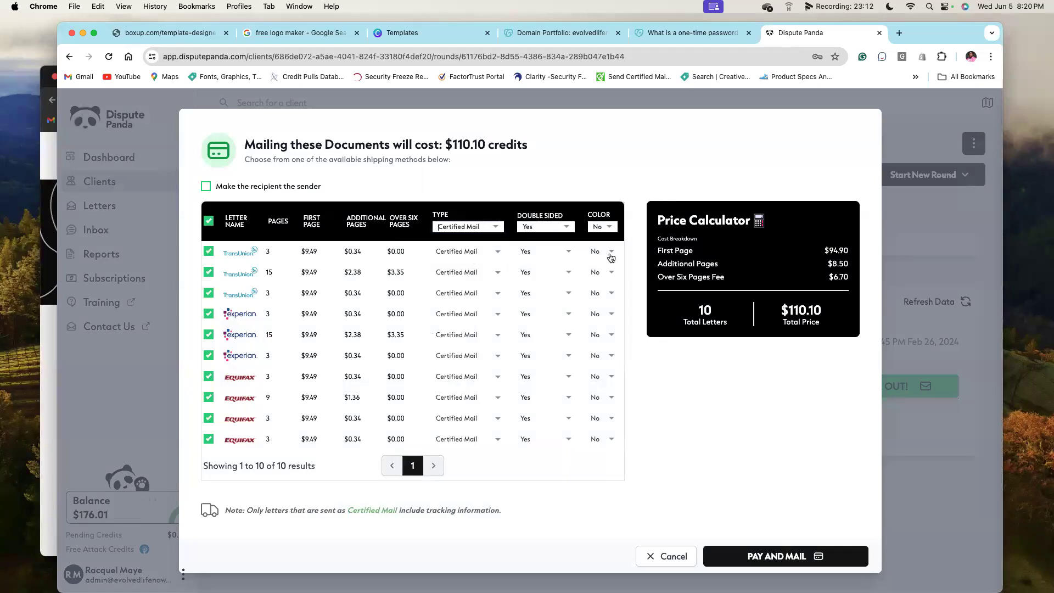
{"action": "left_click", "coordinate": [482, 226]}
{"action": "left_click", "coordinate": [473, 242]}
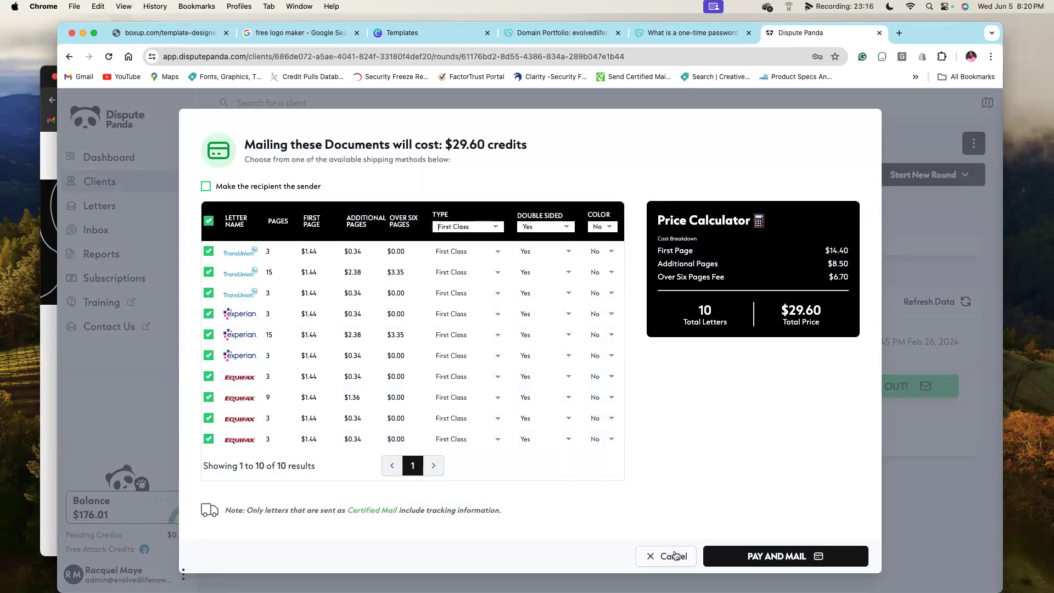
{"action": "left_click", "coordinate": [571, 230]}
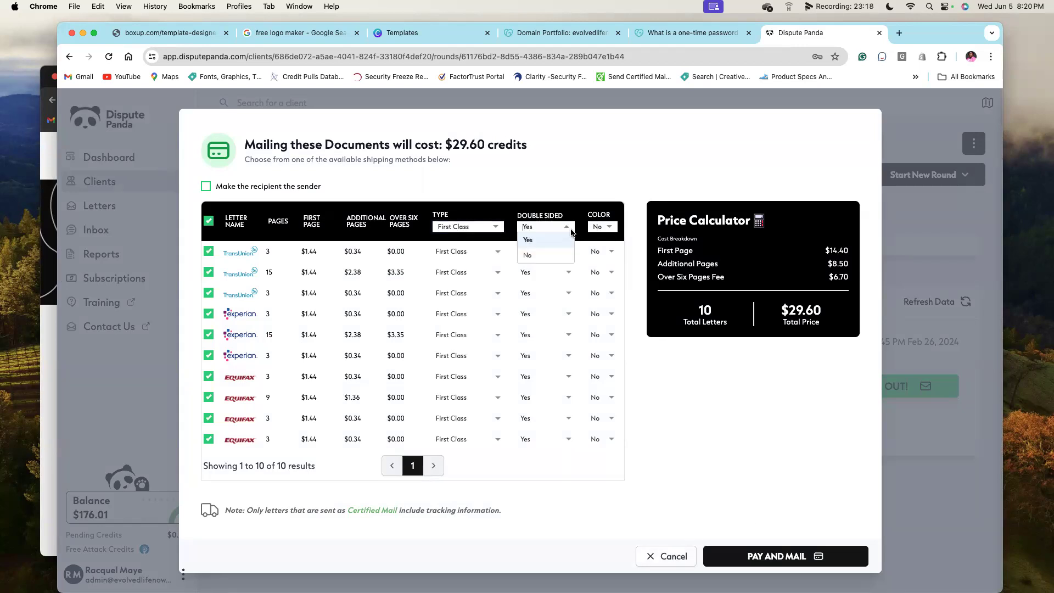
{"action": "left_click", "coordinate": [554, 257]}
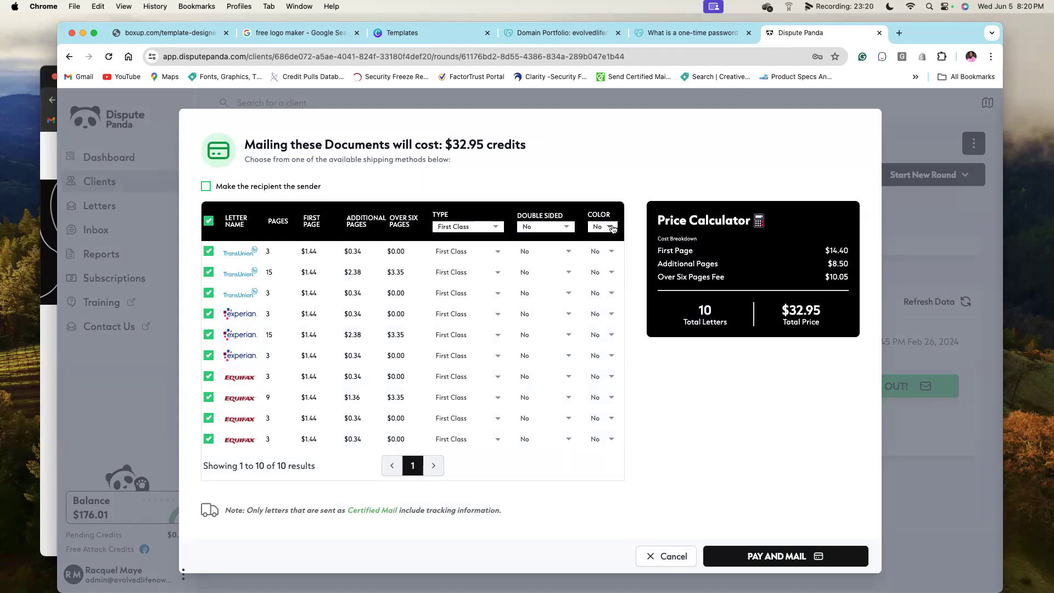
{"action": "left_click", "coordinate": [695, 559]}
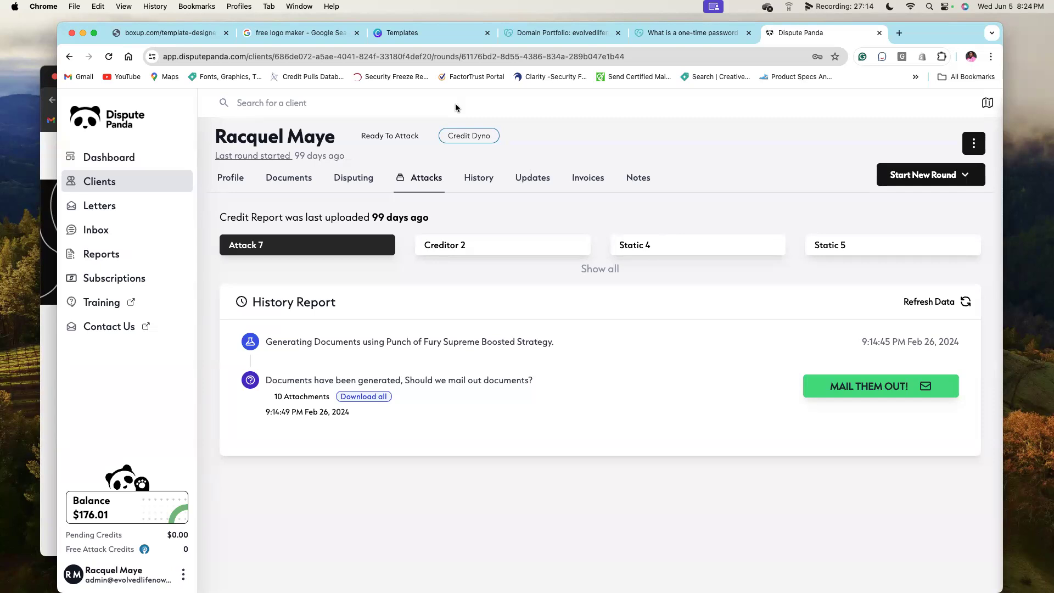
- Shift the Videos & Resources training page window slightly to the right
{"action": "left_click_drag", "start_coordinate": [938, 23], "coordinate": [1053, 23]}
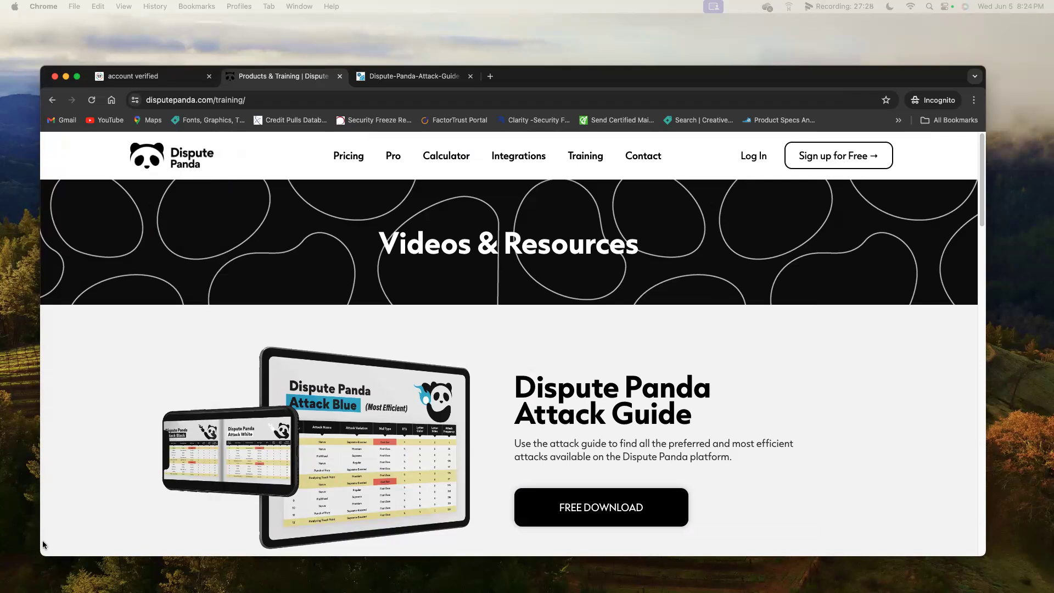
- Move the browser window up-left and switch to the Attack Guide PDF's Attack Flow page
{"action": "left_click_drag", "start_coordinate": [692, 81], "coordinate": [663, 35]}
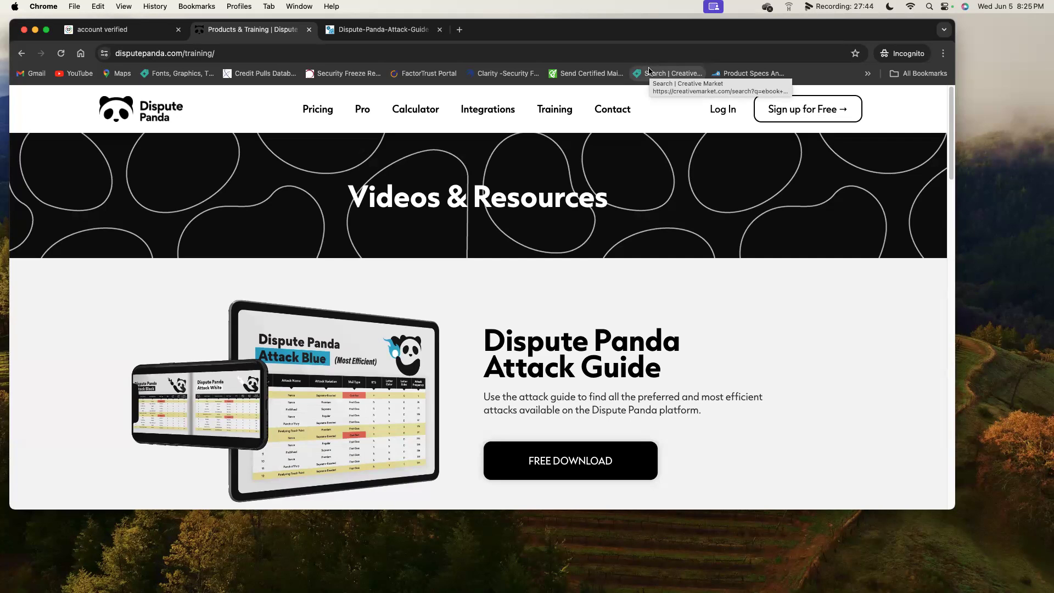
{"action": "left_click", "coordinate": [354, 29]}
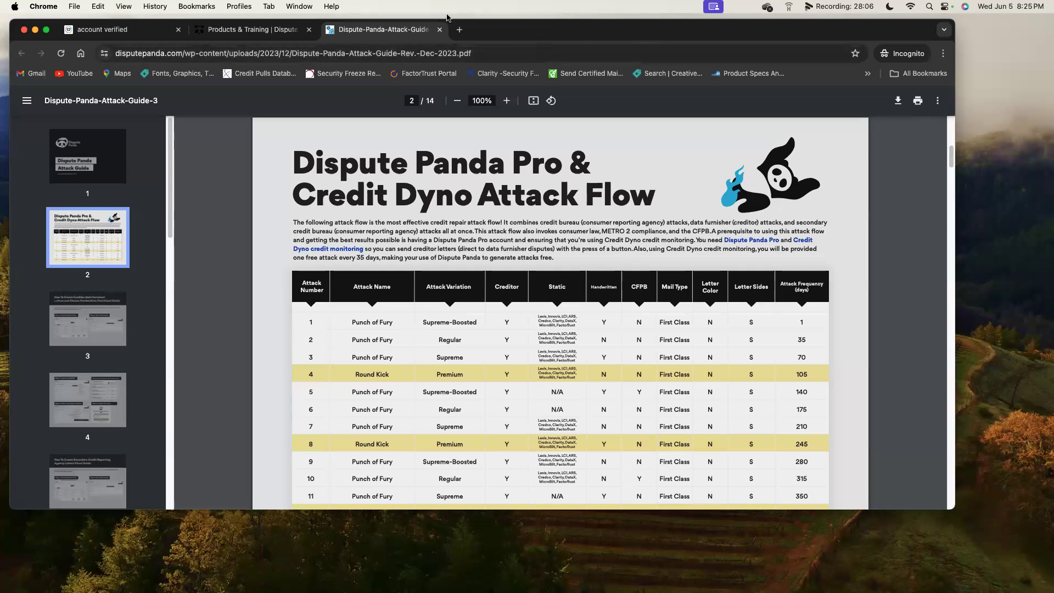
- Load the older Dispute Panda Attack Guide PDF in a new incognito tab
{"action": "left_click_drag", "start_coordinate": [823, 37], "coordinate": [822, 62]}
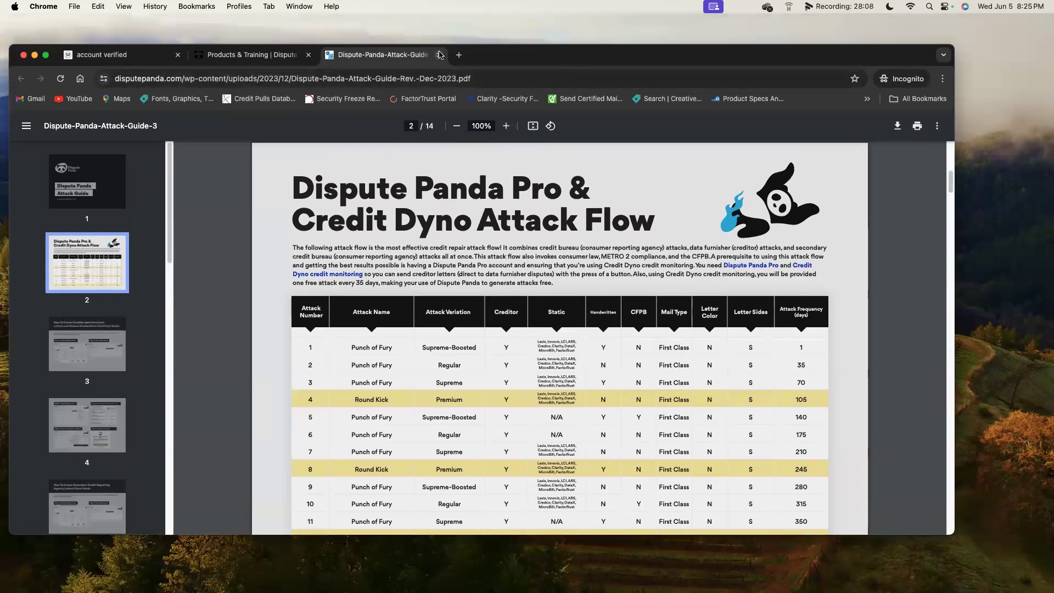
{"action": "left_click", "coordinate": [459, 55]}
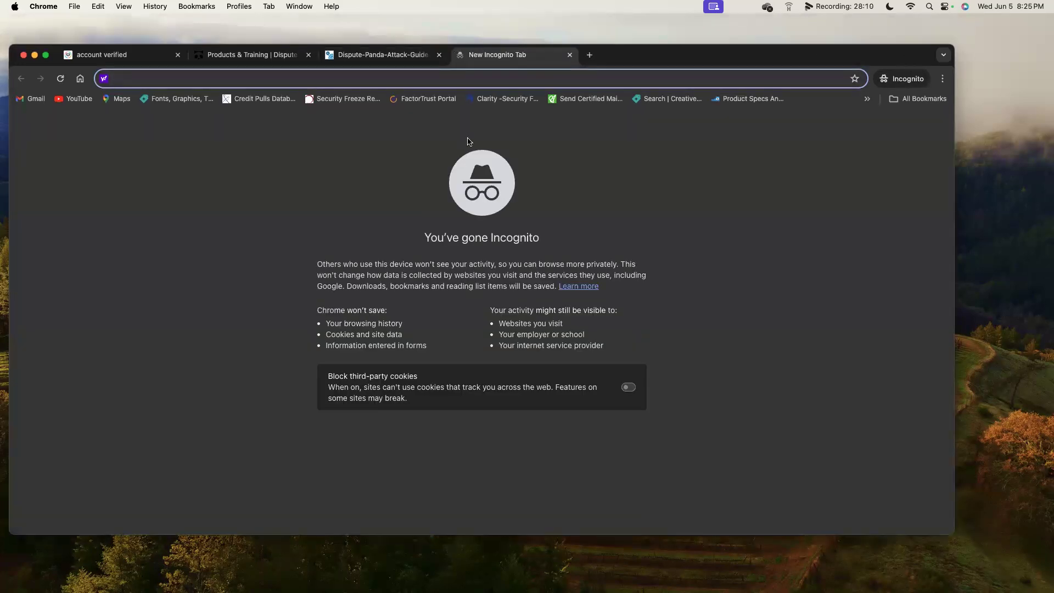
{"action": "type", "text": "di"}
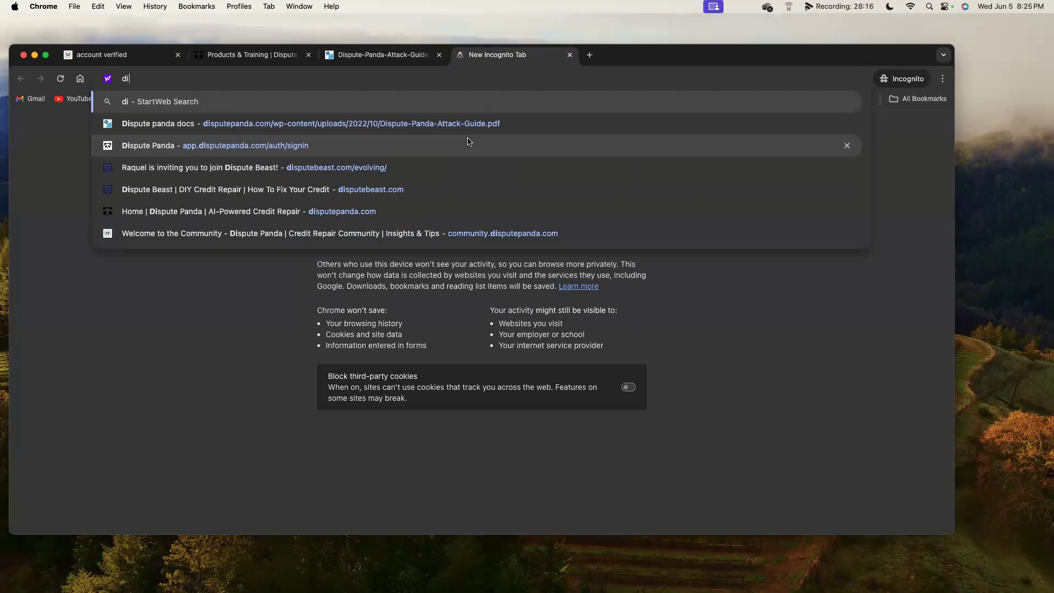
{"action": "left_click", "coordinate": [537, 126]}
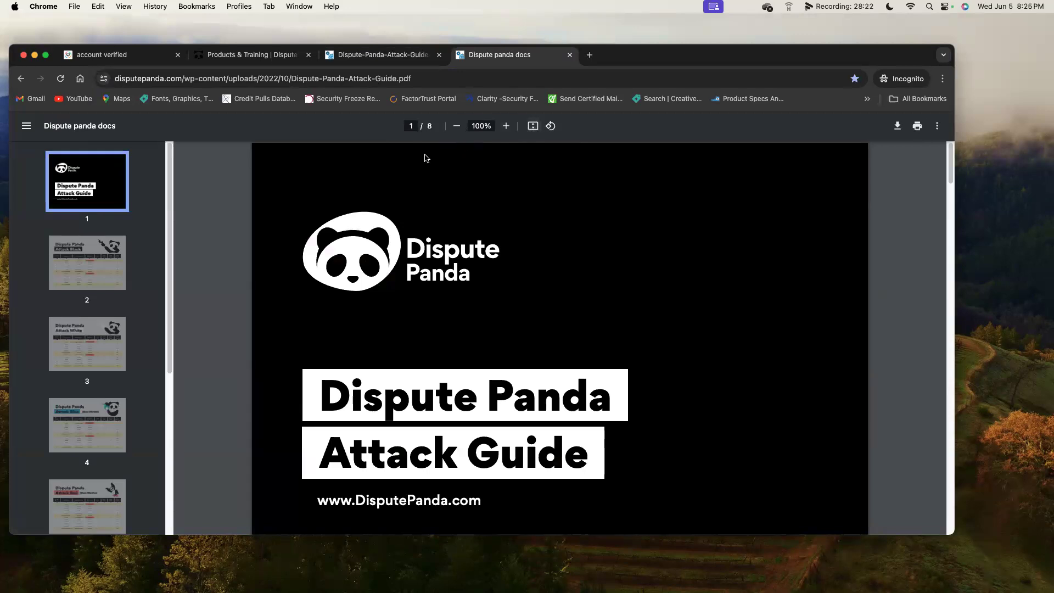
- Step through pages 2–5: the Attack Black, White, Blue and Red tables
{"action": "left_click", "coordinate": [94, 281]}
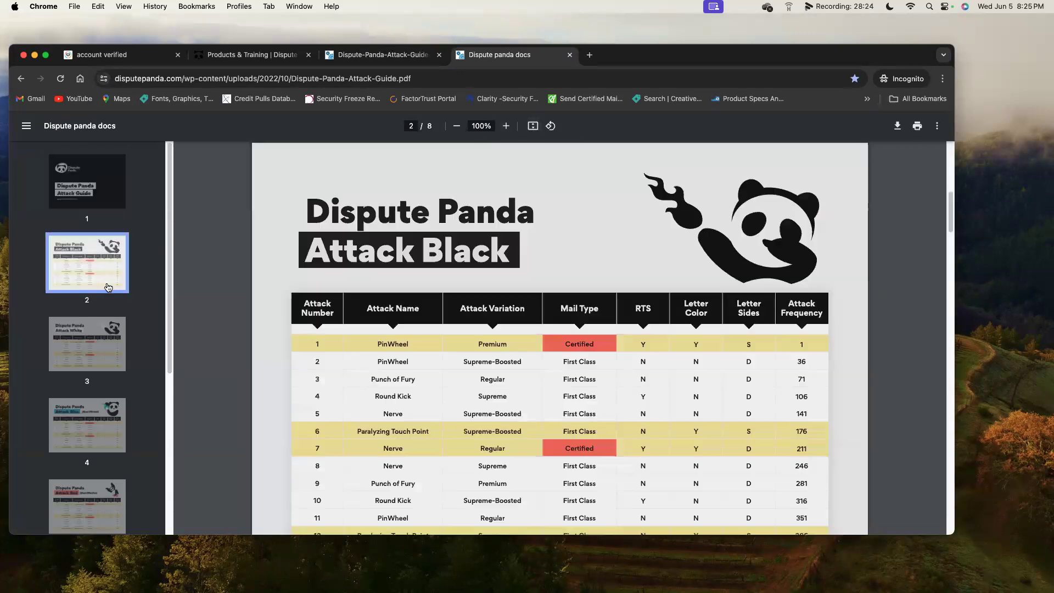
{"action": "left_click", "coordinate": [89, 352]}
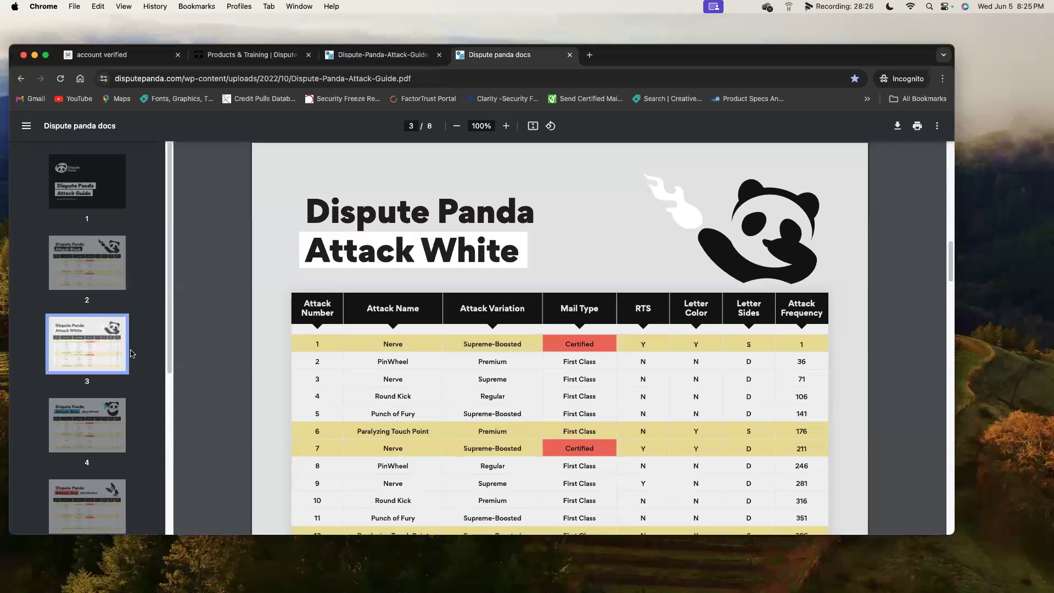
{"action": "left_click", "coordinate": [110, 428]}
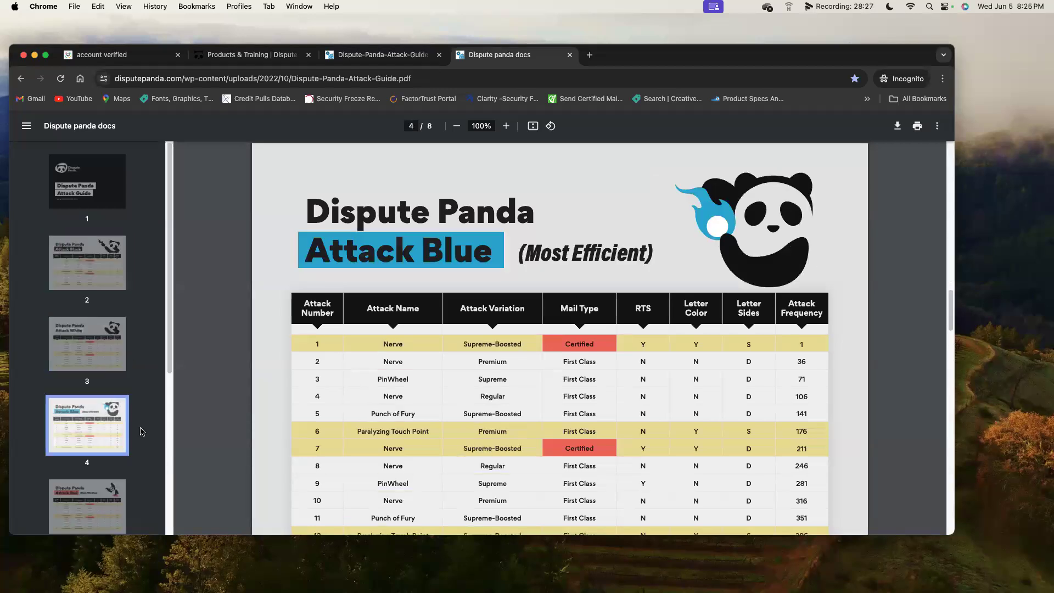
{"action": "left_click", "coordinate": [86, 491]}
{"action": "scroll", "coordinate": [473, 283], "scroll_direction": "down", "scroll_amount": 1}
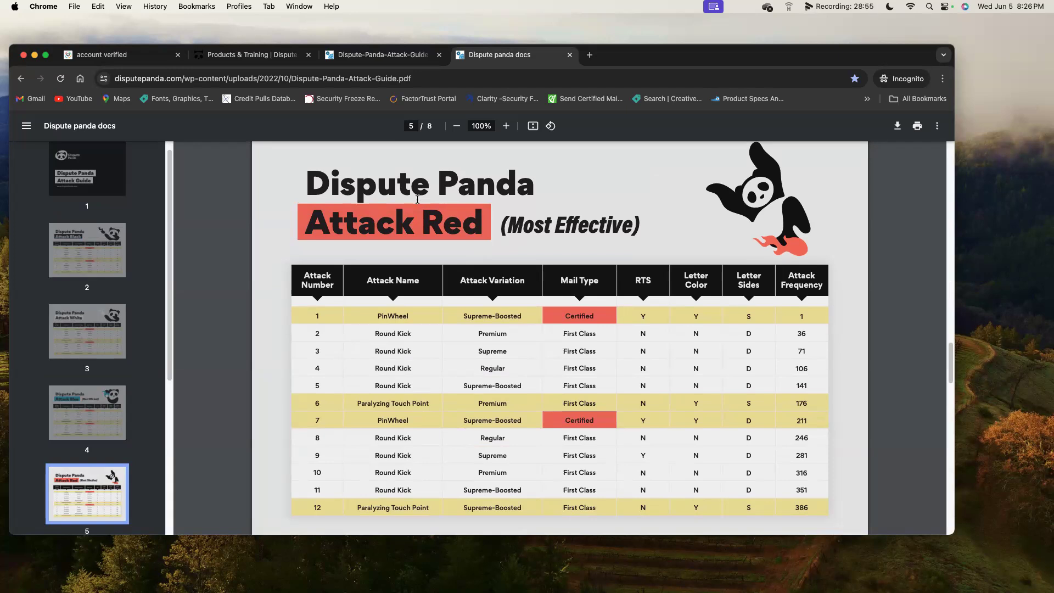
- Compare the Attack Blue and Attack Red pages, then return to the Dispute Panda window
{"action": "left_click", "coordinate": [80, 413]}
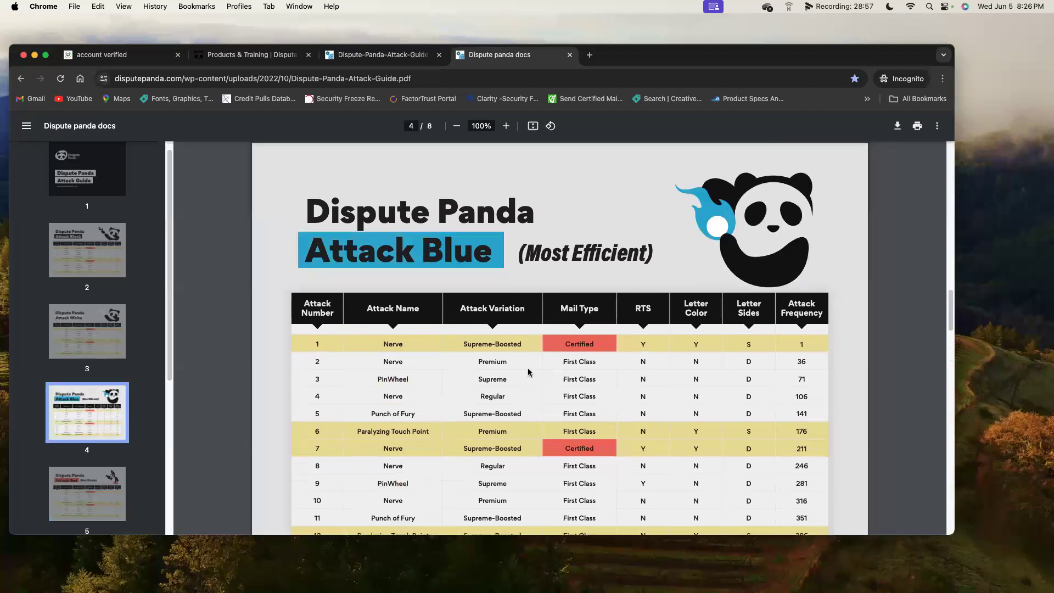
{"action": "scroll", "coordinate": [508, 352], "scroll_direction": "down", "scroll_amount": 3}
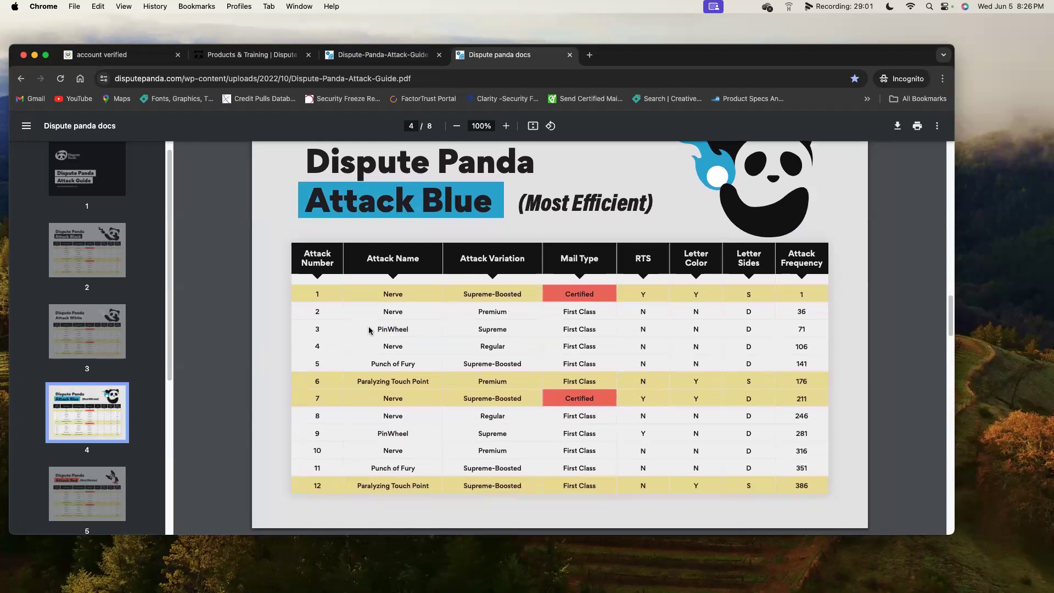
{"action": "left_click", "coordinate": [100, 494]}
{"action": "scroll", "coordinate": [524, 396], "scroll_direction": "down", "scroll_amount": 1}
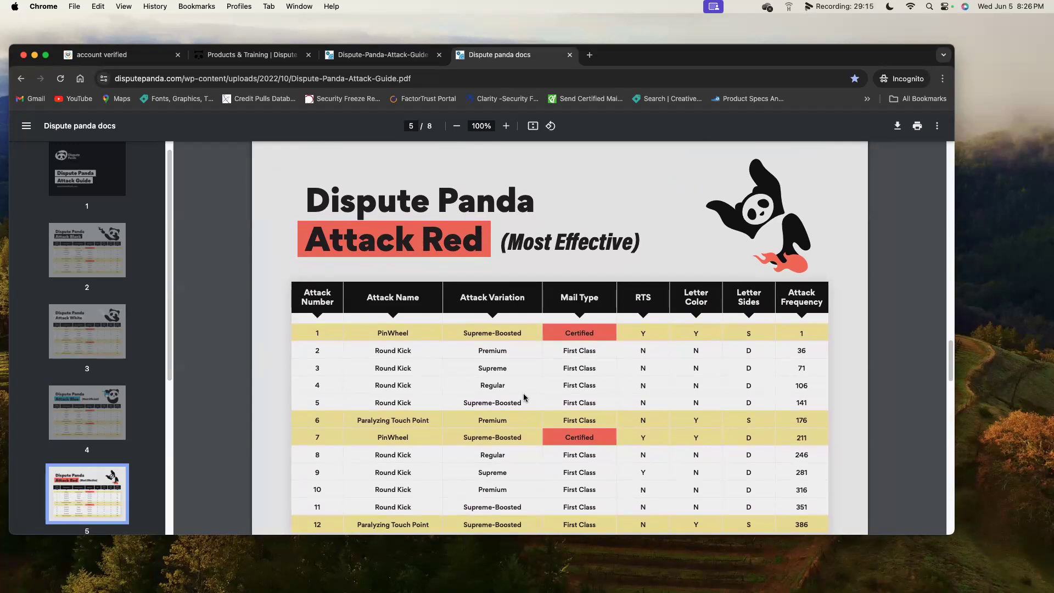
{"action": "left_click", "coordinate": [83, 423]}
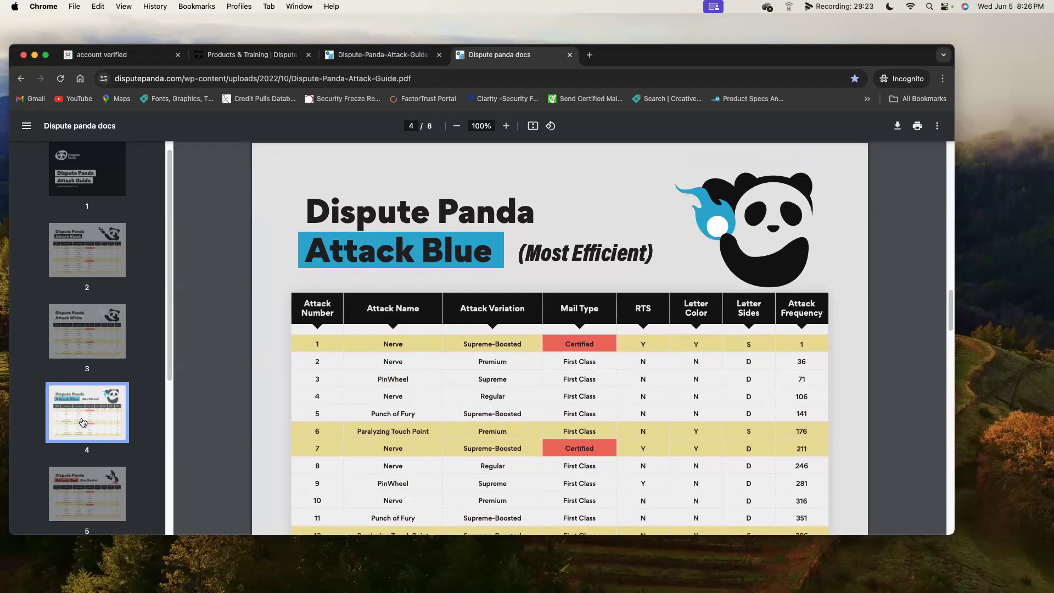
{"action": "left_click", "coordinate": [93, 488]}
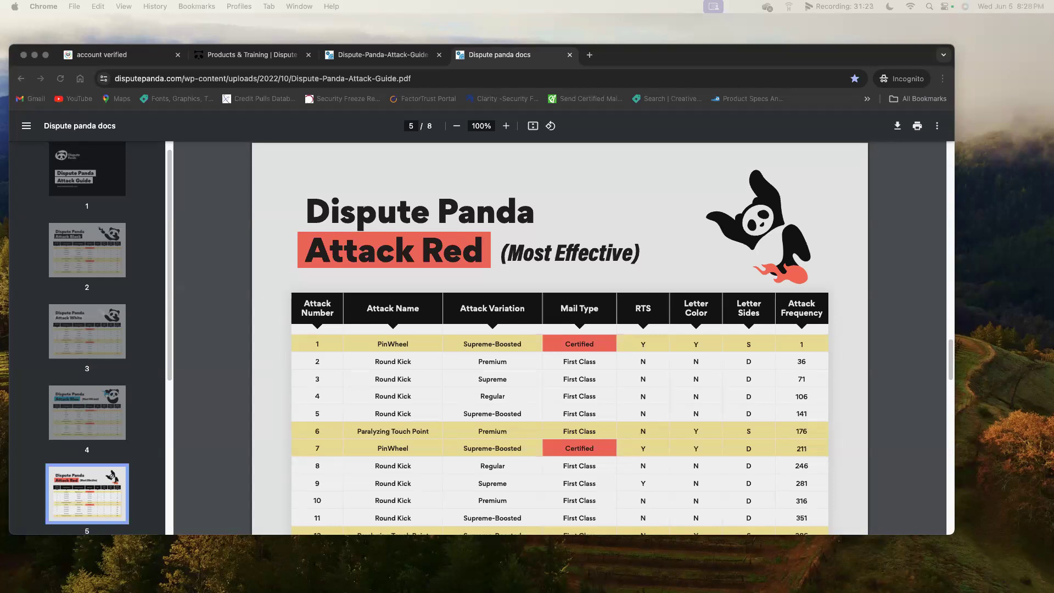
{"action": "key", "text": "super+grave"}
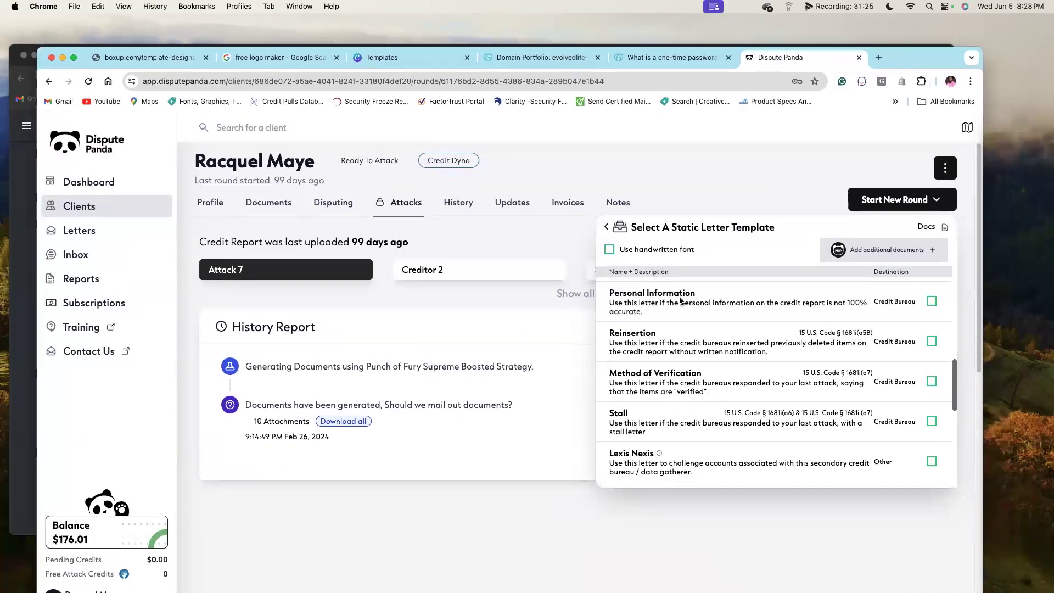
- Close the template list, review the $29.60 cost for 10 letters, then cancel paying and mailing
{"action": "left_click", "coordinate": [901, 199]}
{"action": "left_click", "coordinate": [860, 411]}
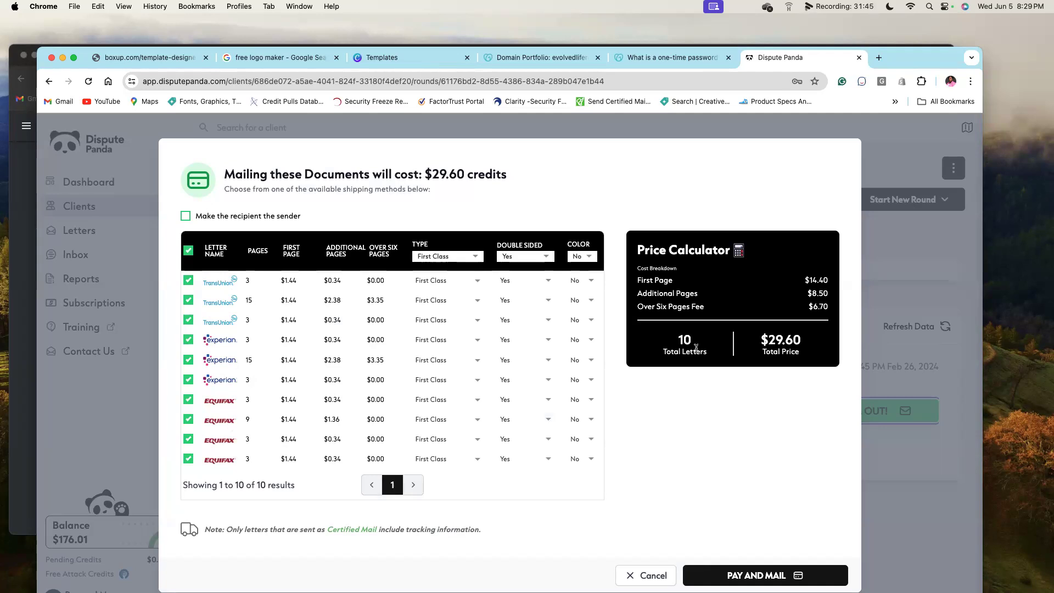
{"action": "left_click_drag", "start_coordinate": [906, 55], "coordinate": [911, 7]}
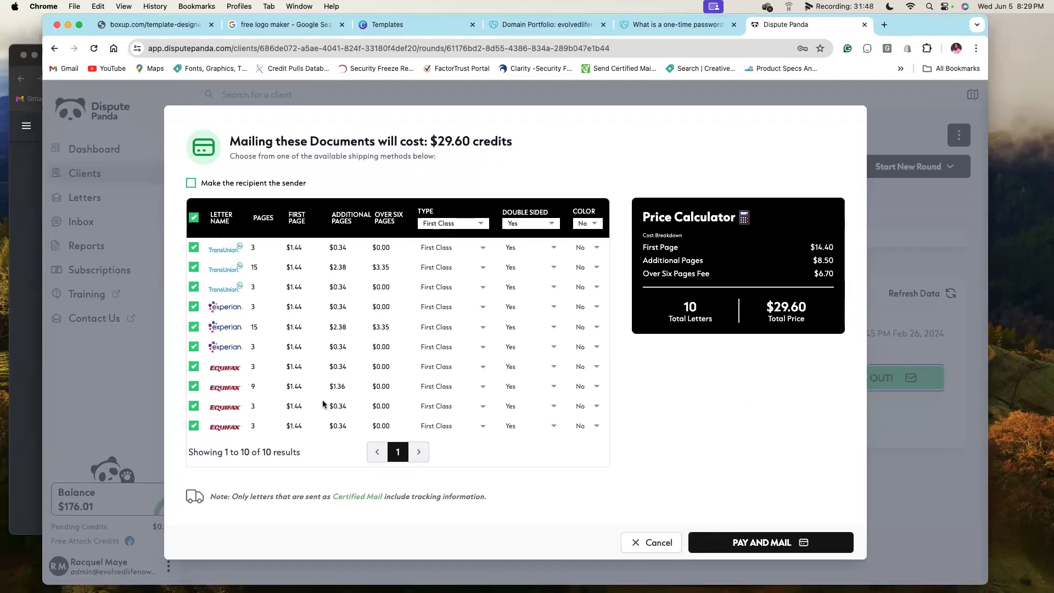
{"action": "left_click", "coordinate": [845, 548]}
{"action": "left_click", "coordinate": [525, 450]}
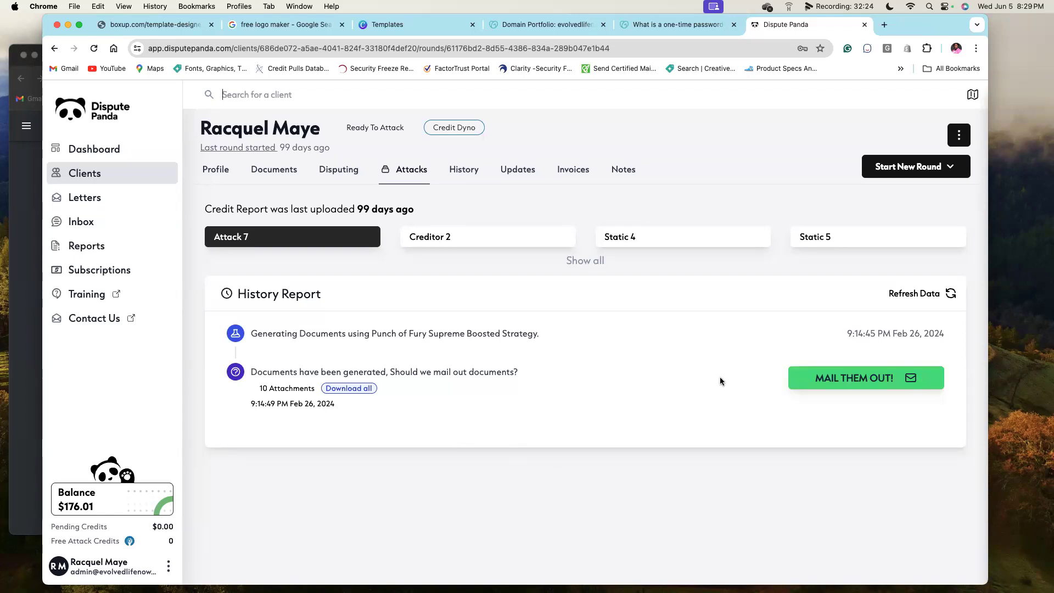
- Check the $176.01 balance in Billing, then open the Clients list of four ready-to-attack clients
{"action": "left_click", "coordinate": [99, 503]}
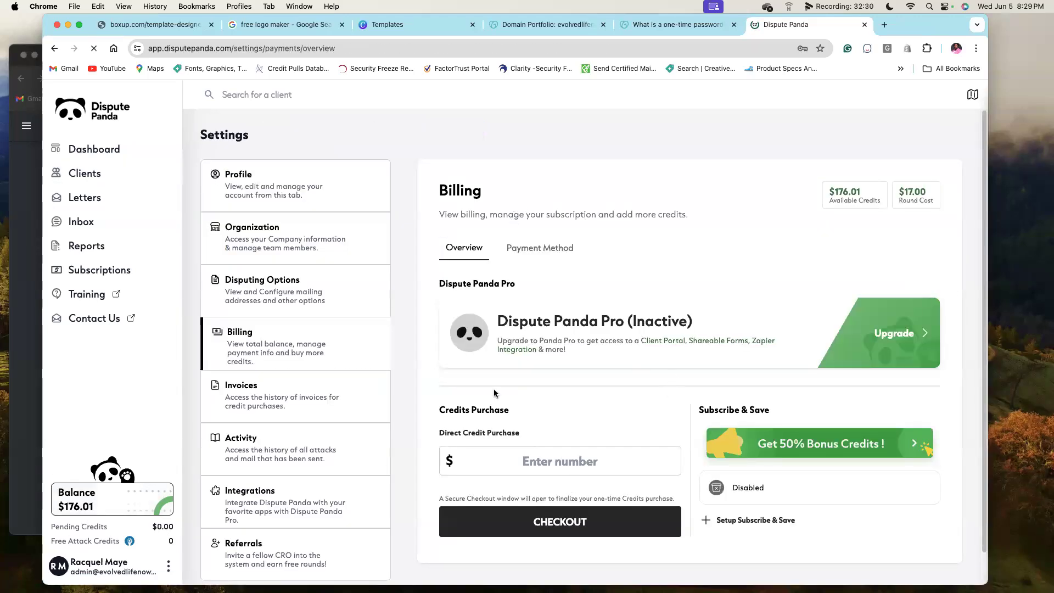
{"action": "left_click", "coordinate": [113, 175]}
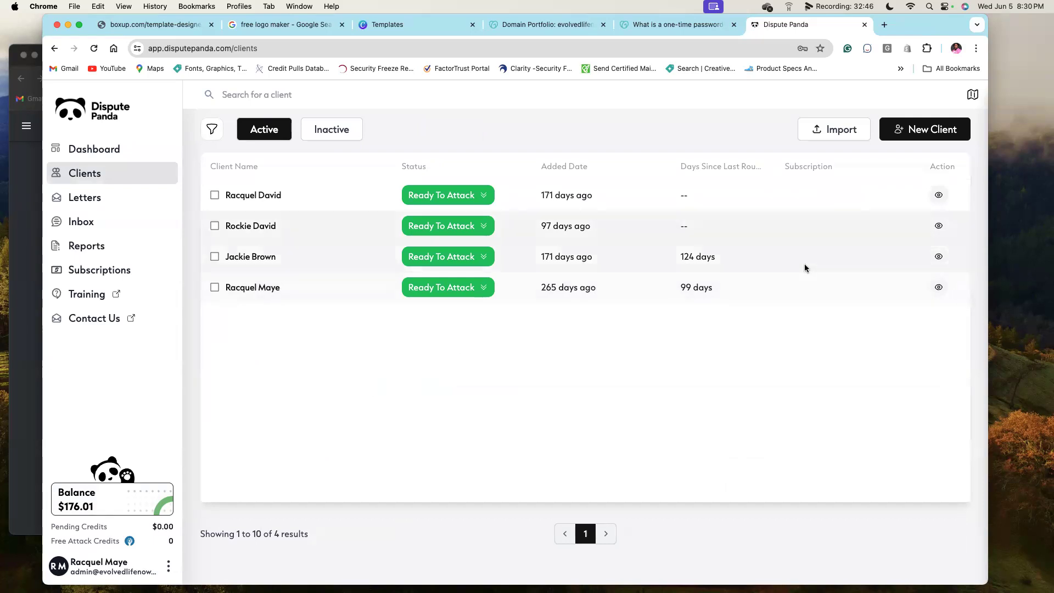
- Go to Subscriptions and open the Merchant Connection panel with Authorize.net selected
{"action": "left_click", "coordinate": [136, 279]}
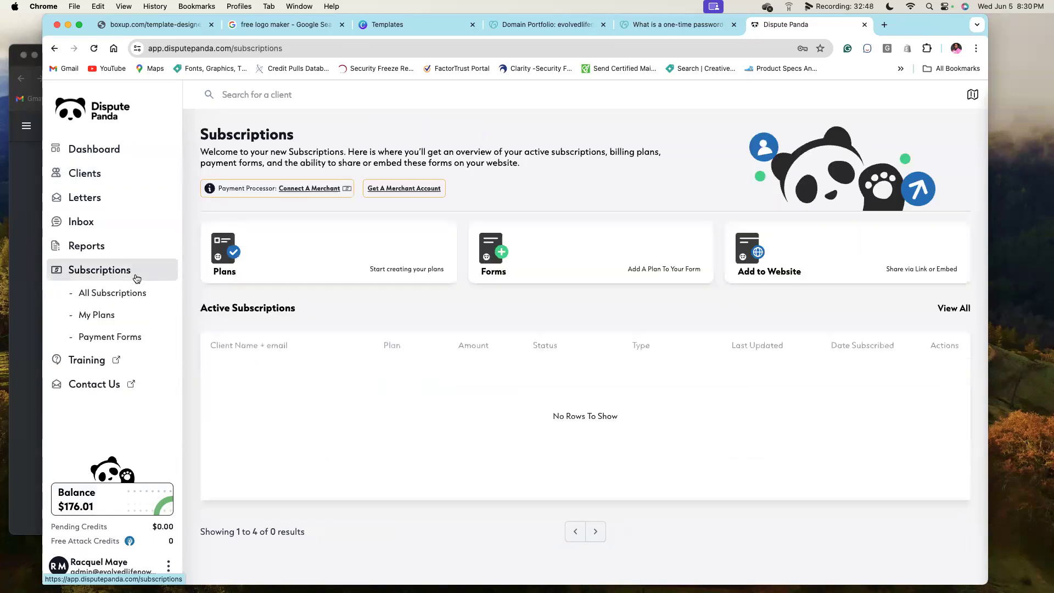
{"action": "left_click", "coordinate": [328, 189]}
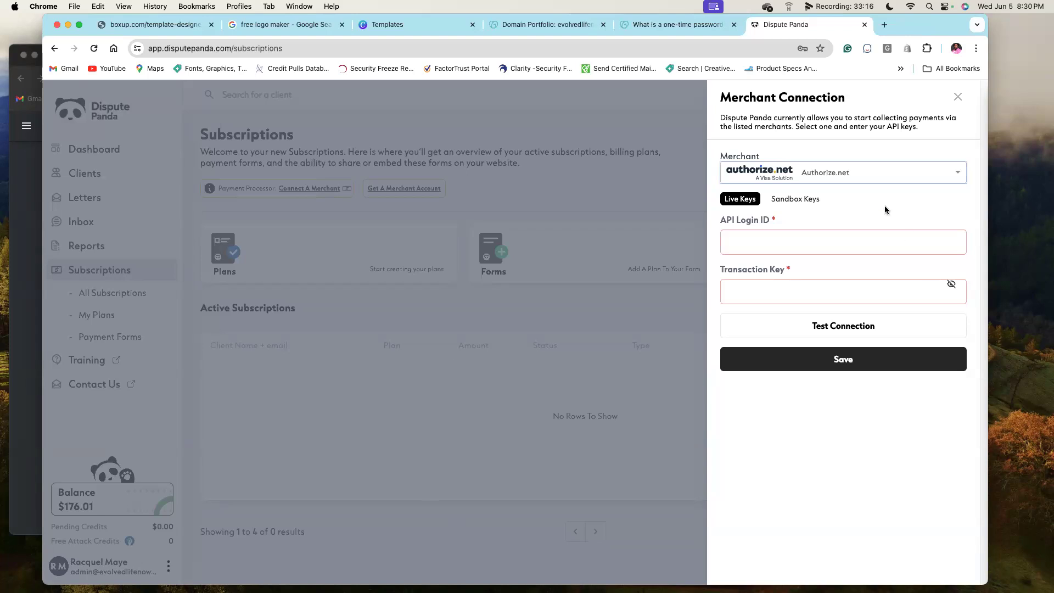
- Close the Merchant Connection panel, then minimize Chrome to reveal the Attack Guide PDF
{"action": "left_click", "coordinate": [958, 98]}
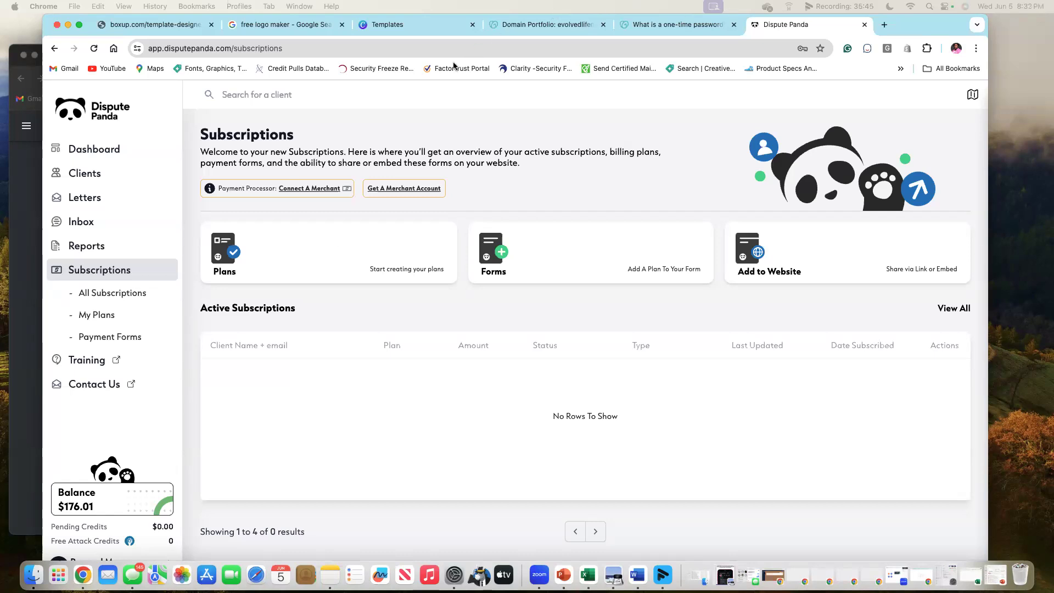
{"action": "left_click", "coordinate": [68, 25]}
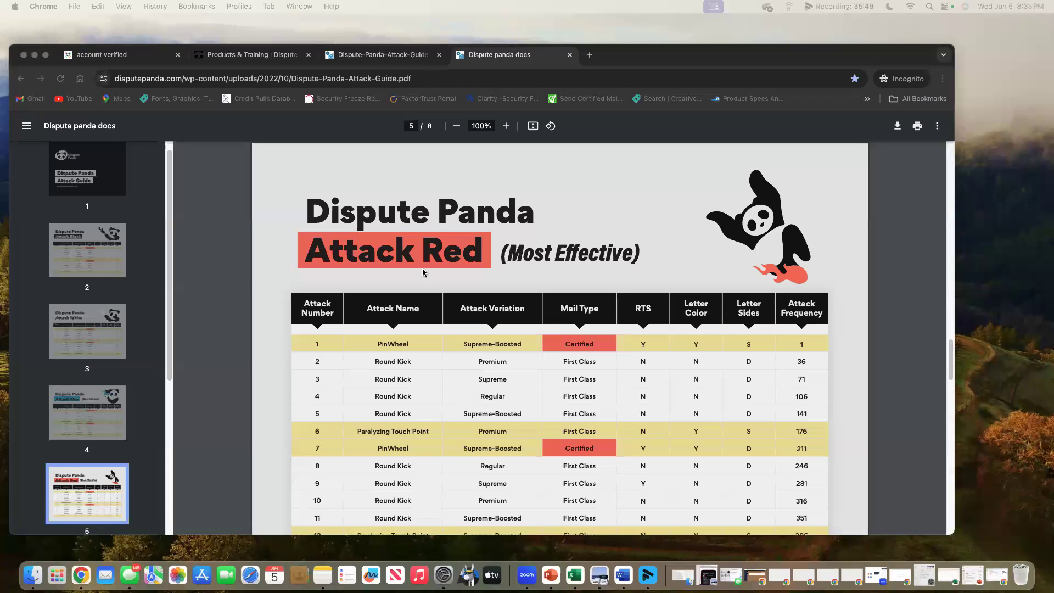
- Scroll through the Attack Red table on page 5, then switch to Products & Training
{"action": "scroll", "coordinate": [425, 273], "scroll_direction": "down", "scroll_amount": 1}
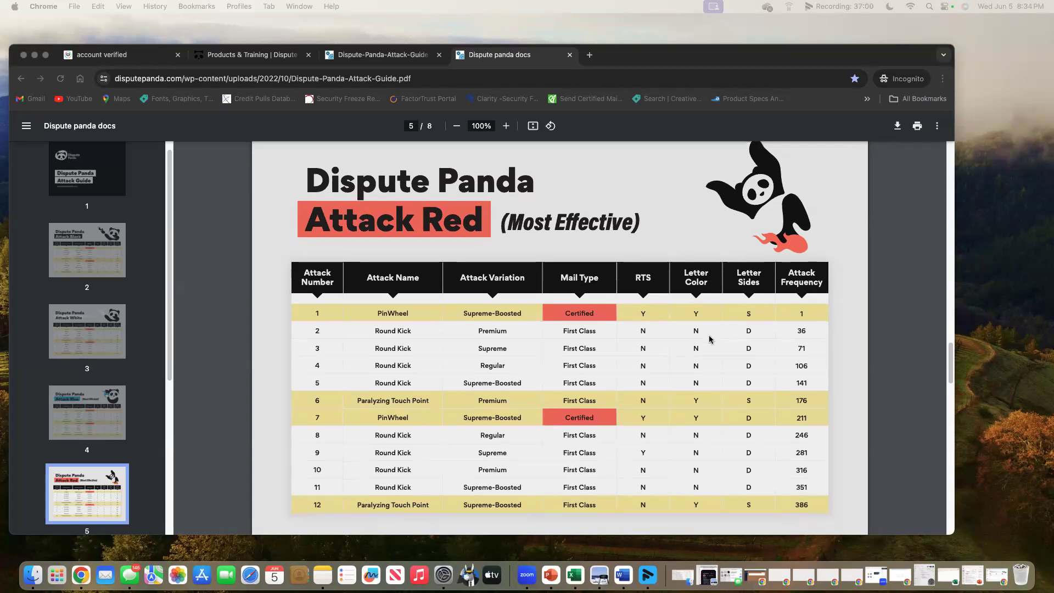
{"action": "scroll", "coordinate": [712, 339], "scroll_direction": "down", "scroll_amount": 2}
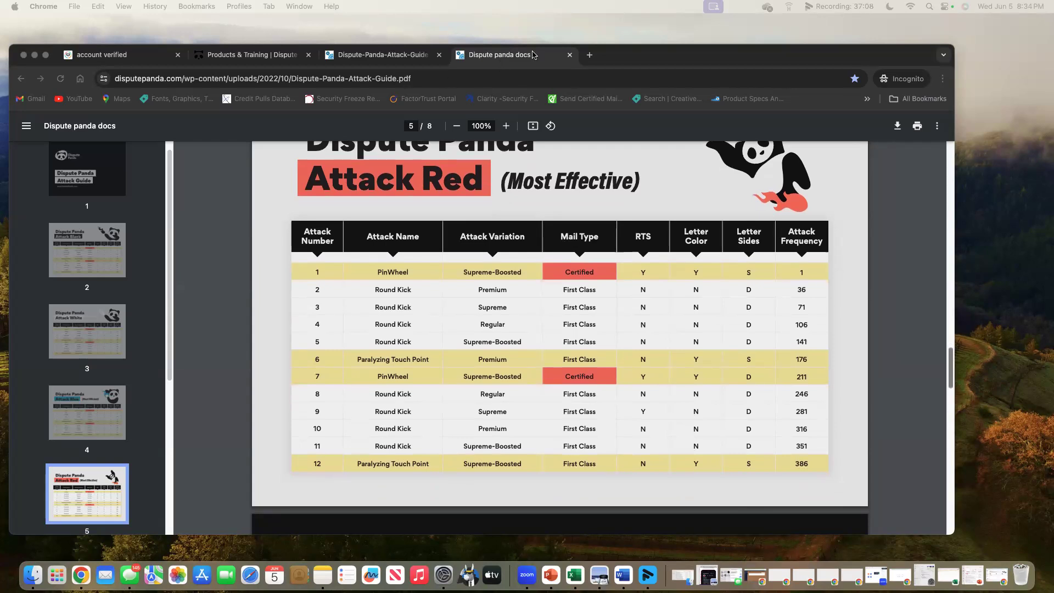
{"action": "scroll", "coordinate": [846, 271], "scroll_direction": "down", "scroll_amount": 1}
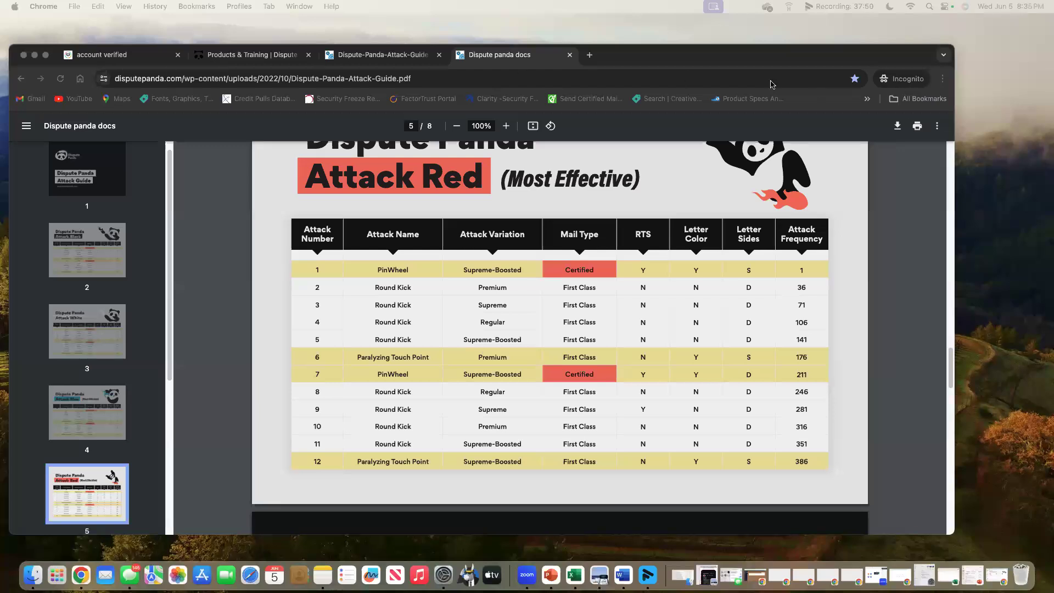
{"action": "left_click", "coordinate": [236, 58]}
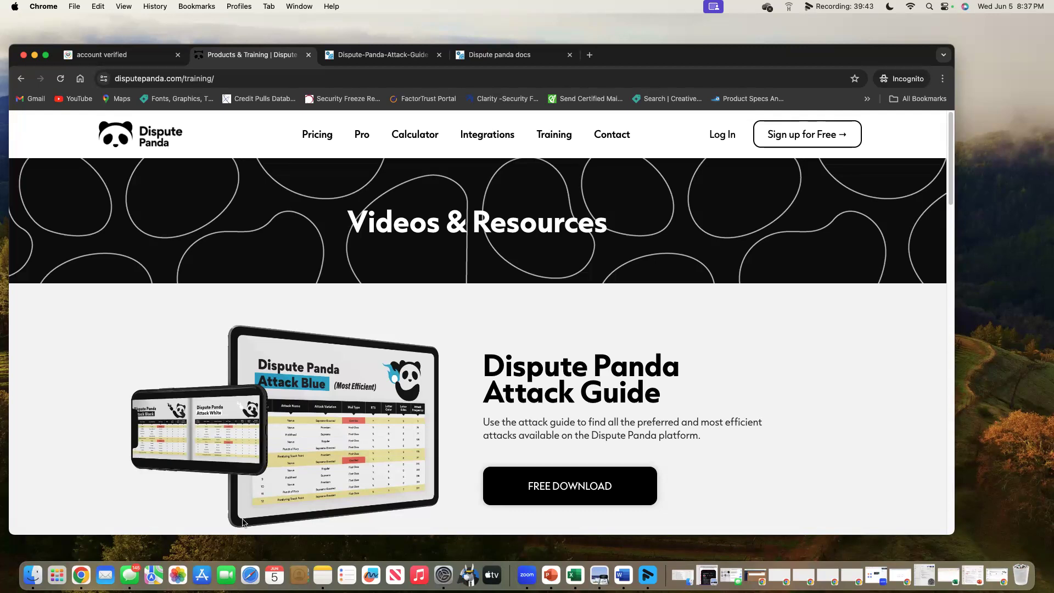
- Open the Dispute Panda Our Pricing page from the top navigation
{"action": "left_click", "coordinate": [319, 142]}
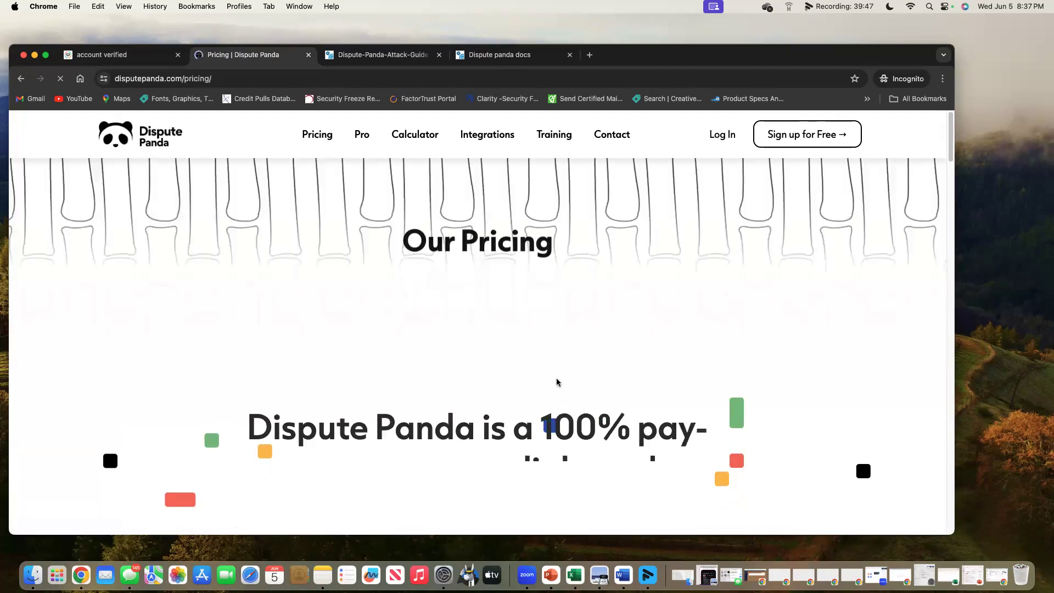
{"action": "scroll", "coordinate": [536, 365], "scroll_direction": "down", "scroll_amount": 2}
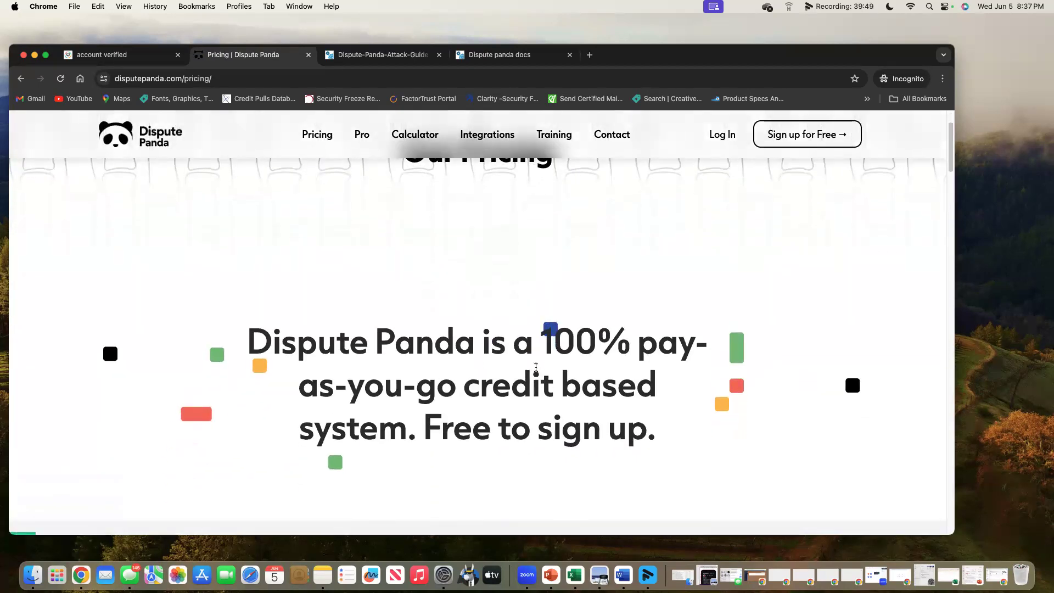
{"action": "scroll", "coordinate": [536, 367], "scroll_direction": "down", "scroll_amount": 1}
{"action": "scroll", "coordinate": [536, 367], "scroll_direction": "down", "scroll_amount": 2}
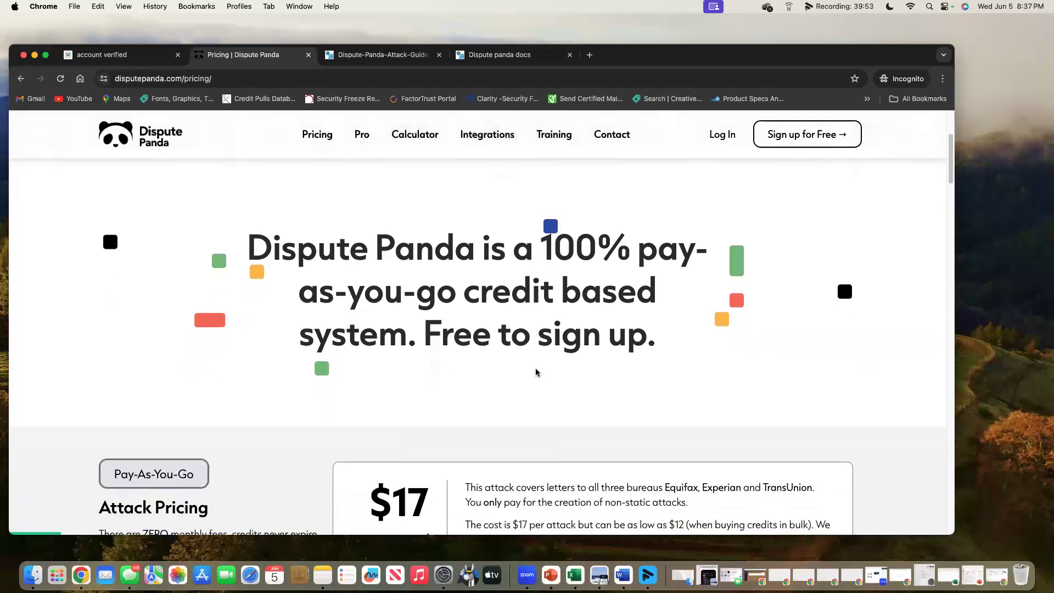
{"action": "scroll", "coordinate": [536, 372], "scroll_direction": "down", "scroll_amount": 3}
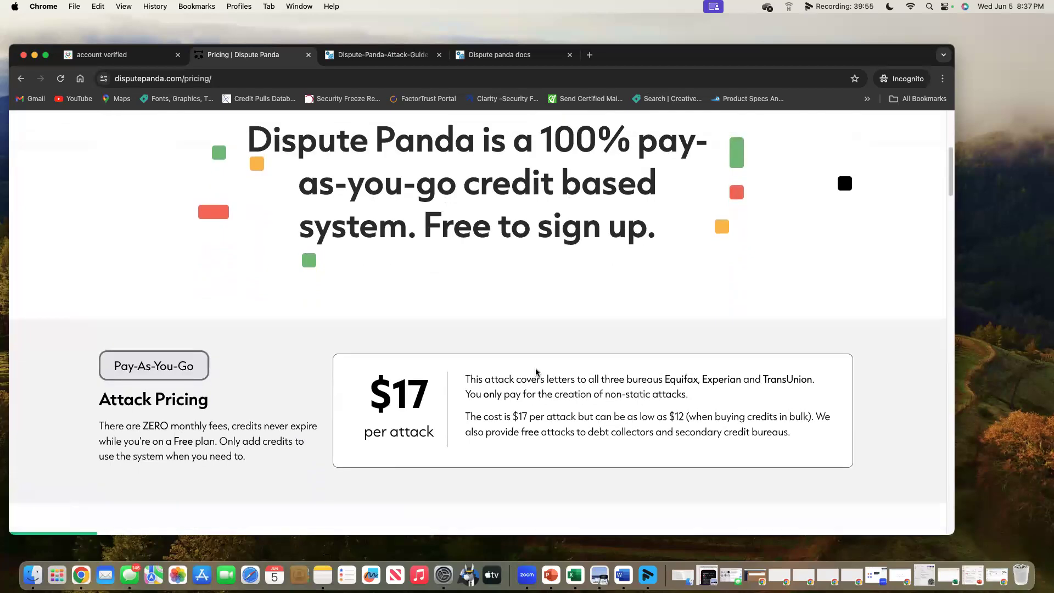
{"action": "scroll", "coordinate": [536, 372], "scroll_direction": "down", "scroll_amount": 3}
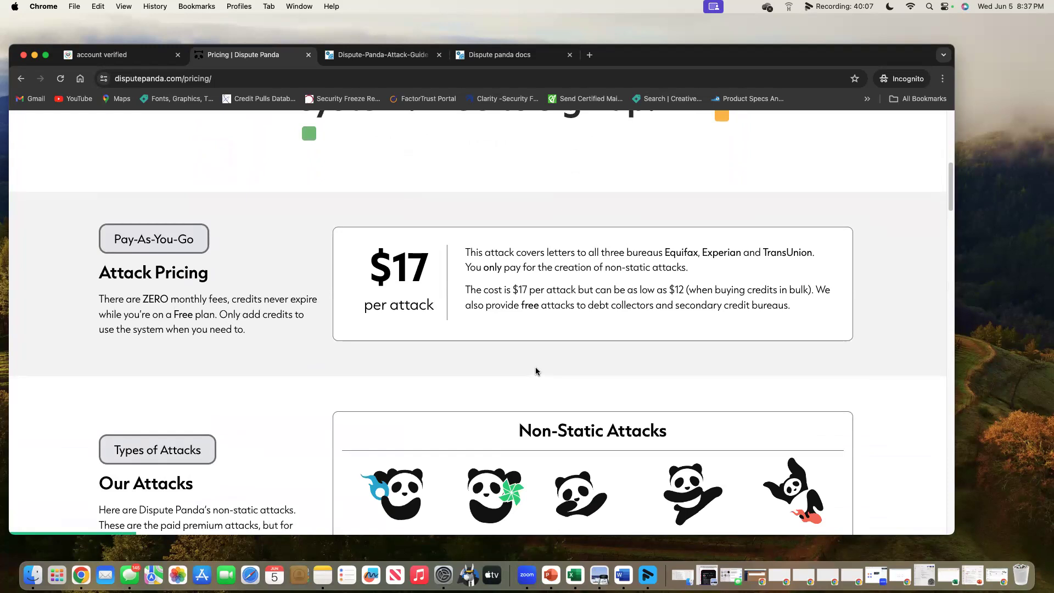
{"action": "scroll", "coordinate": [536, 373], "scroll_direction": "down", "scroll_amount": 10}
{"action": "scroll", "coordinate": [536, 372], "scroll_direction": "down", "scroll_amount": 10}
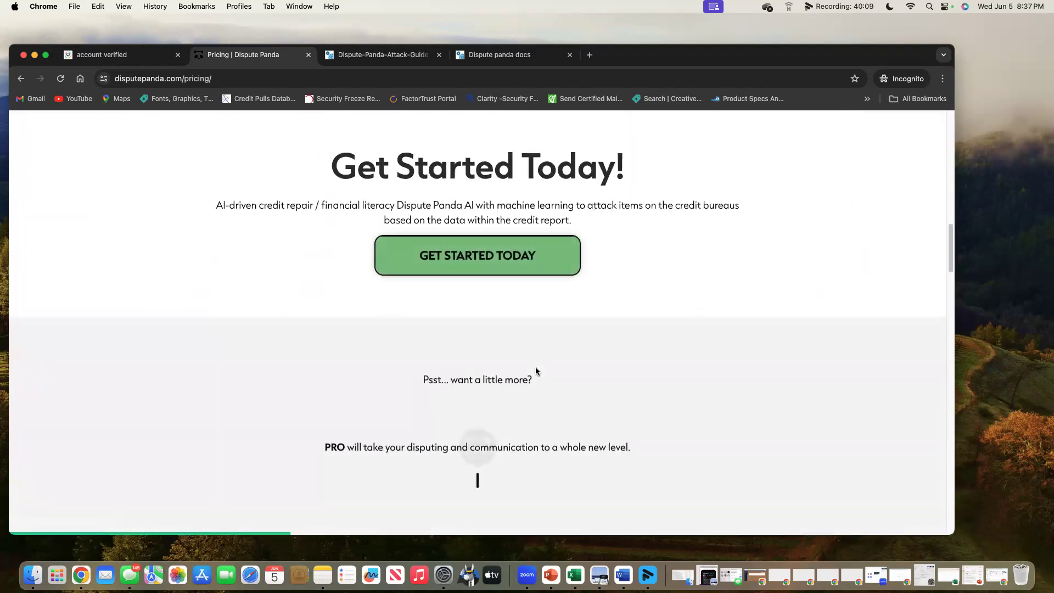
{"action": "scroll", "coordinate": [536, 372], "scroll_direction": "down", "scroll_amount": 3}
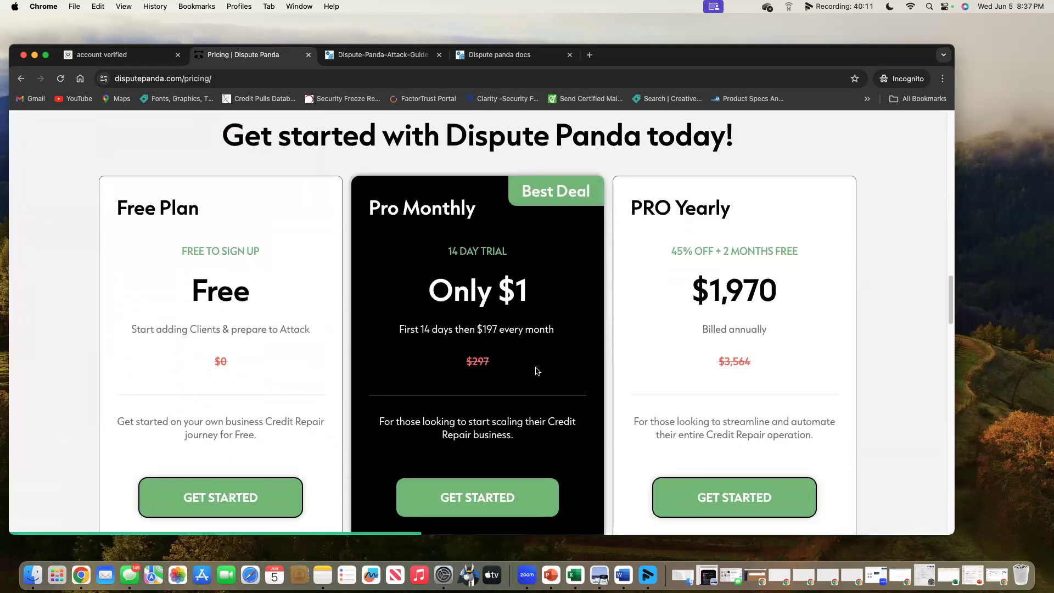
{"action": "scroll", "coordinate": [536, 371], "scroll_direction": "down", "scroll_amount": 1}
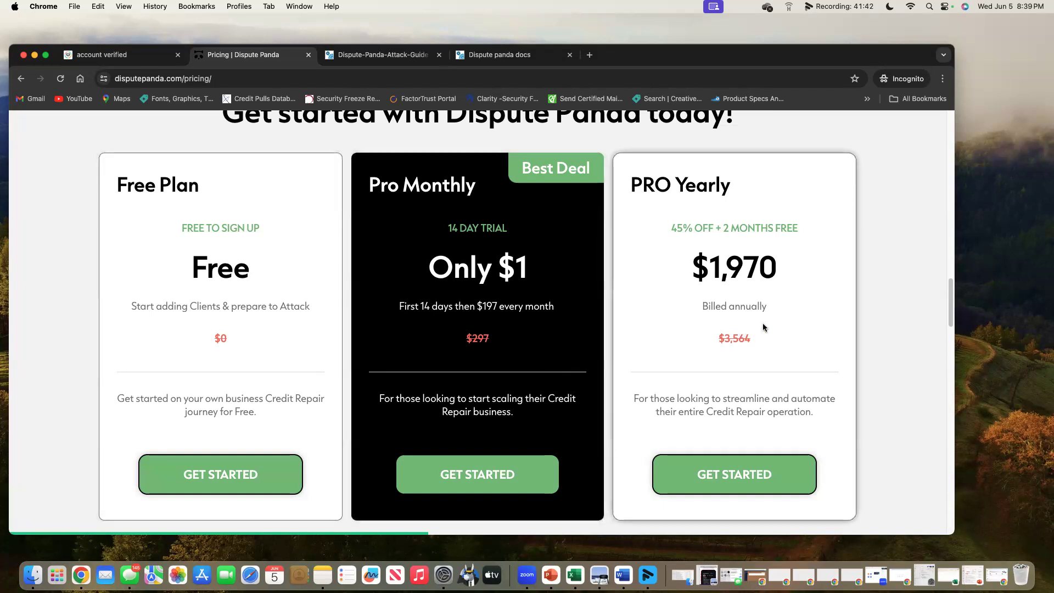
{"action": "scroll", "coordinate": [749, 336], "scroll_direction": "up", "scroll_amount": 1}
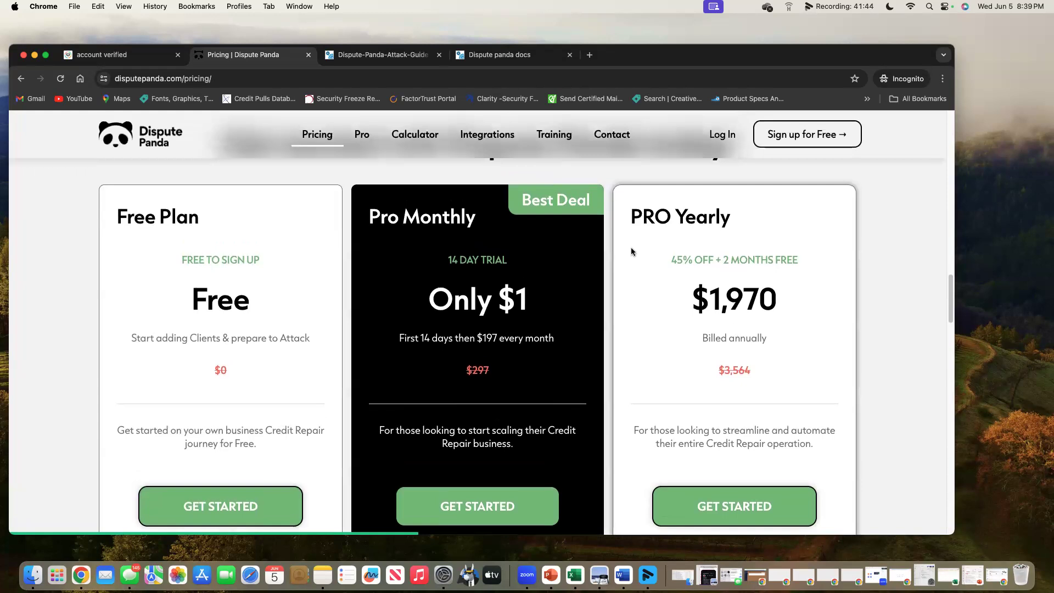
- Browse the Training videos page, then return to the Pro & Credit Dyno Attack Guide PDF
{"action": "left_click", "coordinate": [548, 140]}
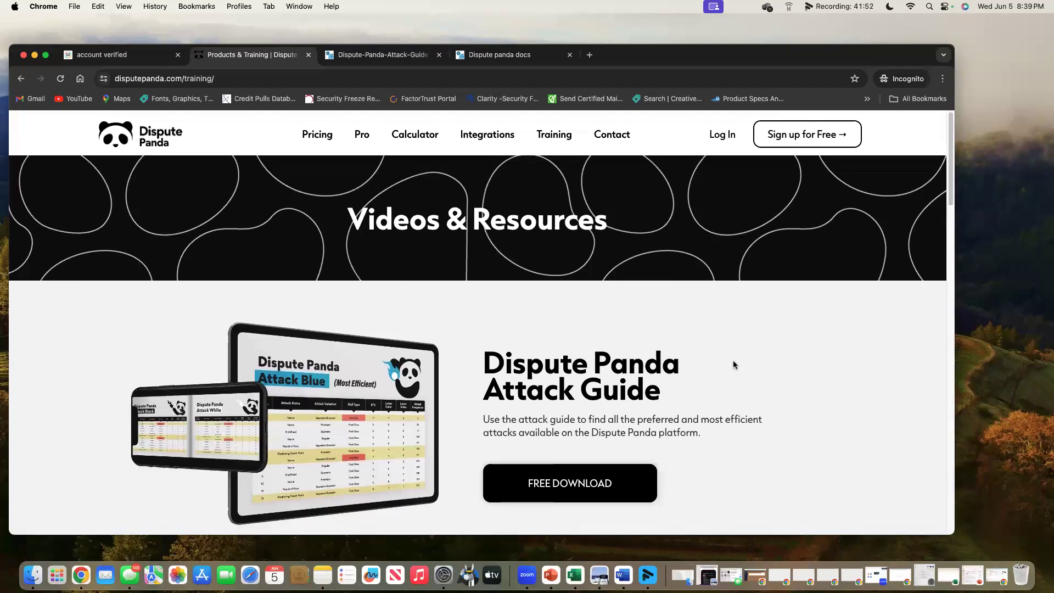
{"action": "scroll", "coordinate": [734, 365], "scroll_direction": "down", "scroll_amount": 10}
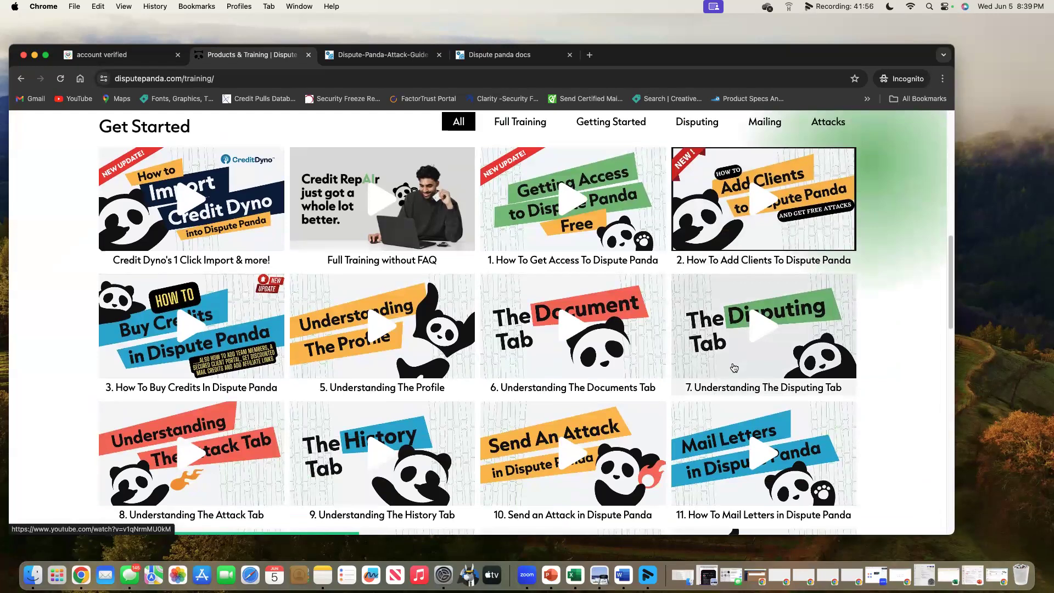
{"action": "scroll", "coordinate": [734, 368], "scroll_direction": "up", "scroll_amount": 10}
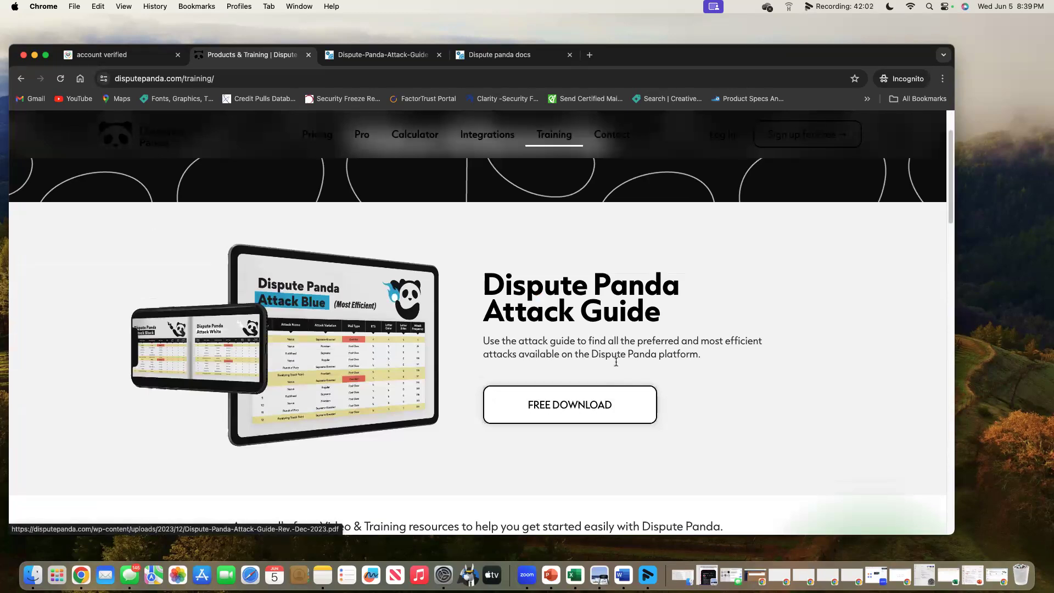
{"action": "left_click", "coordinate": [395, 55]}
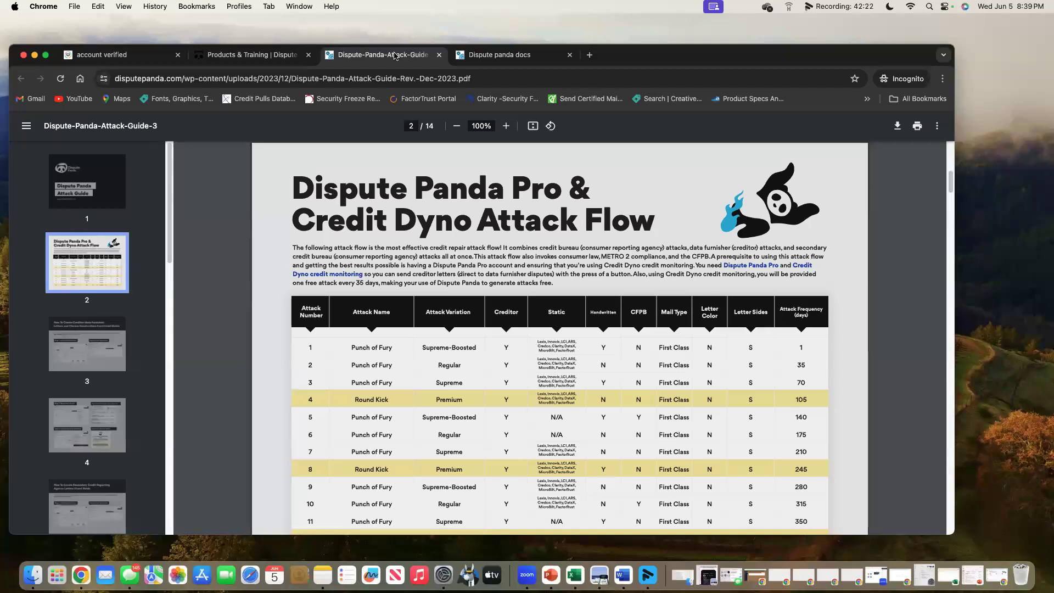
{"action": "left_click", "coordinate": [493, 53]}
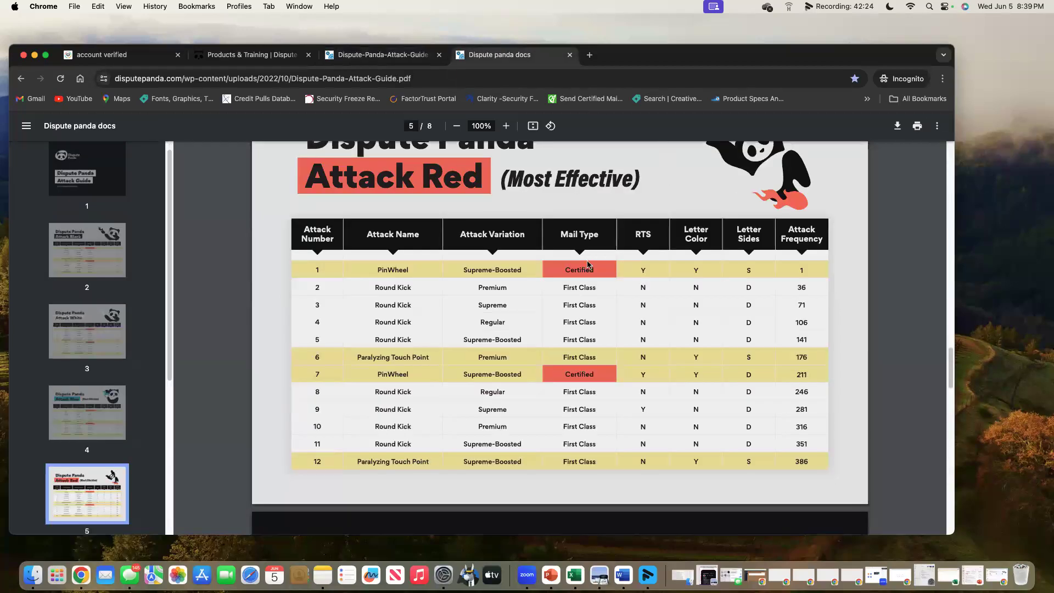
{"action": "left_click", "coordinate": [107, 266]}
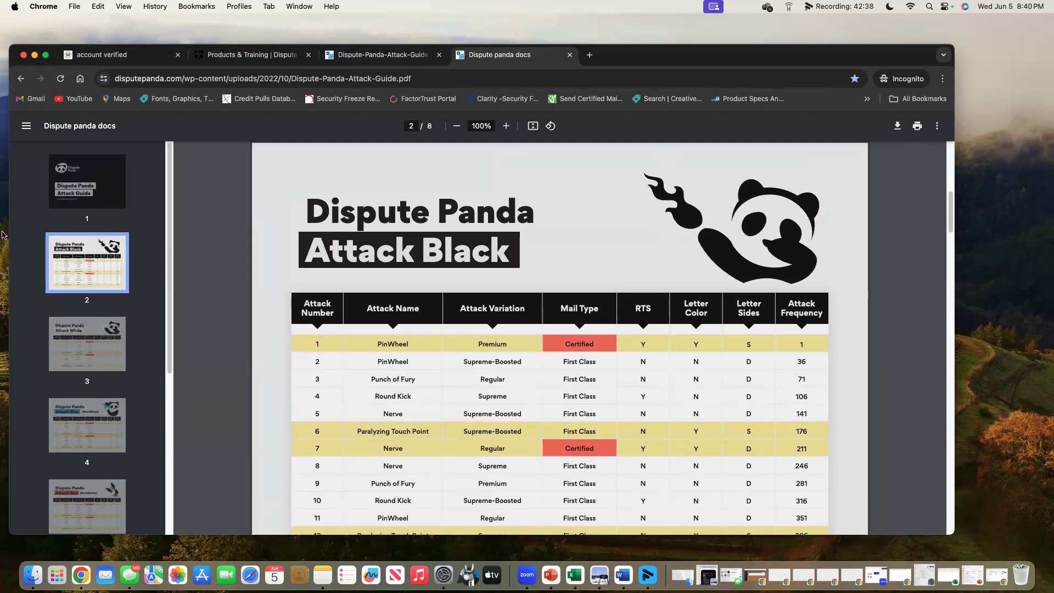
{"action": "left_click", "coordinate": [404, 61]}
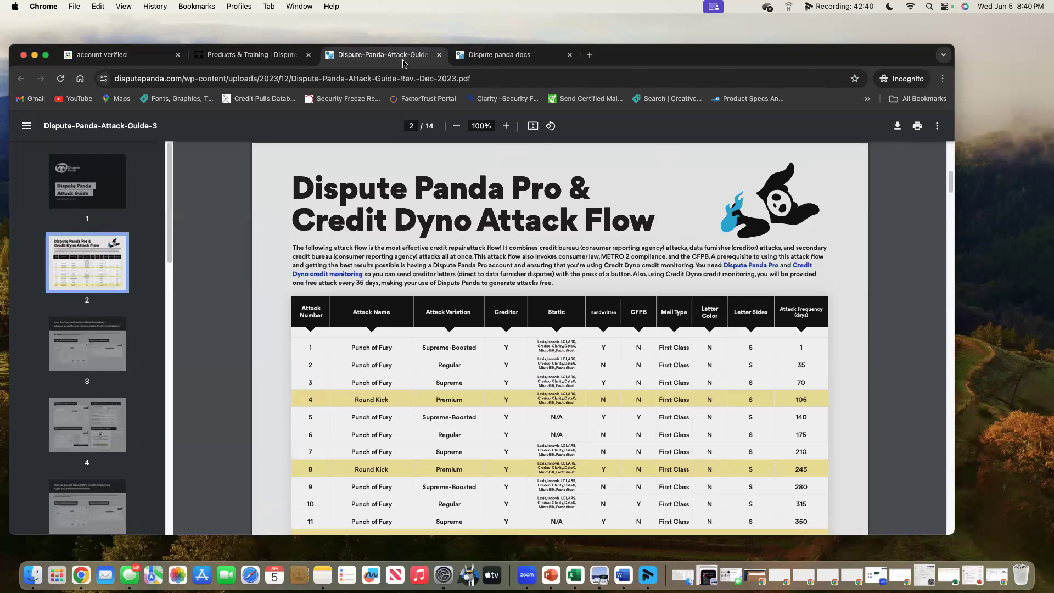
- Zoom the Pro & Credit Dyno Attack Flow PDF in to 150%
{"action": "left_click", "coordinate": [506, 126]}
{"action": "left_click", "coordinate": [506, 126]}
{"action": "left_click", "coordinate": [505, 126]}
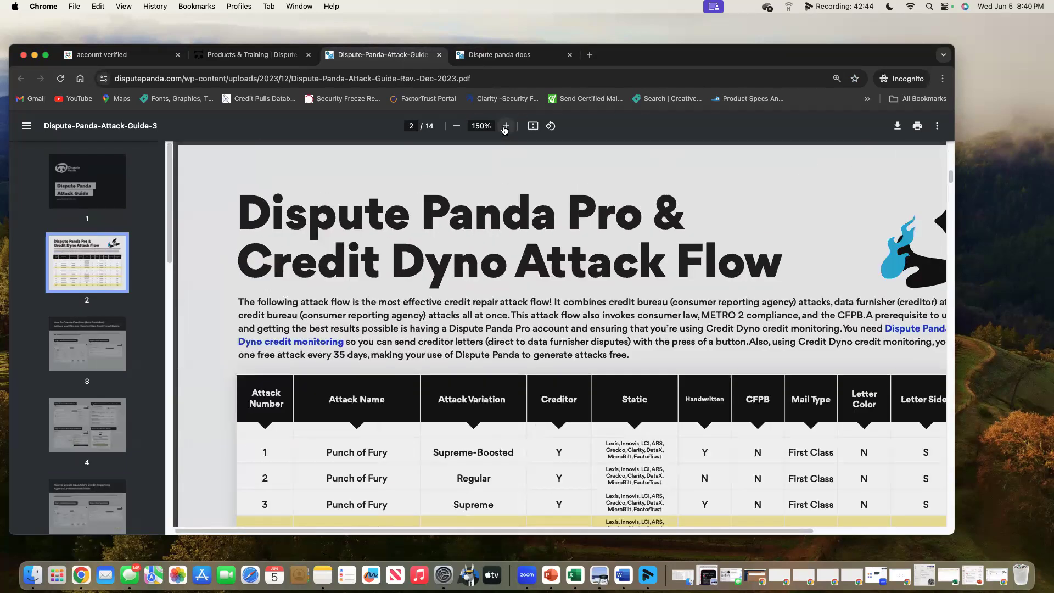
{"action": "scroll", "coordinate": [645, 338], "scroll_direction": "down", "scroll_amount": 2}
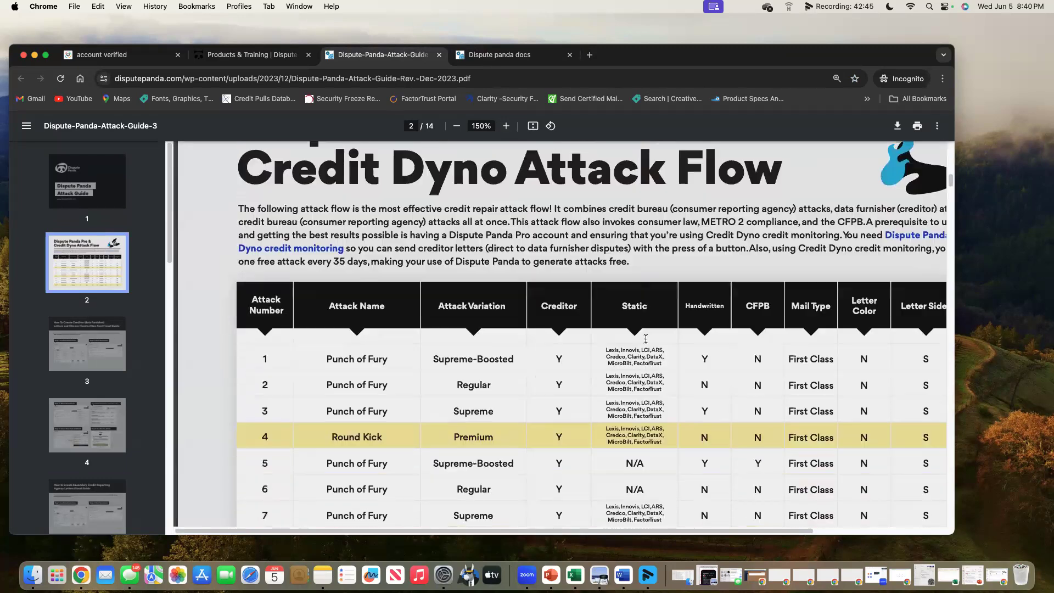
- Widen the Chrome window so the whole Attack Flow table fits
{"action": "left_click", "coordinate": [928, 532]}
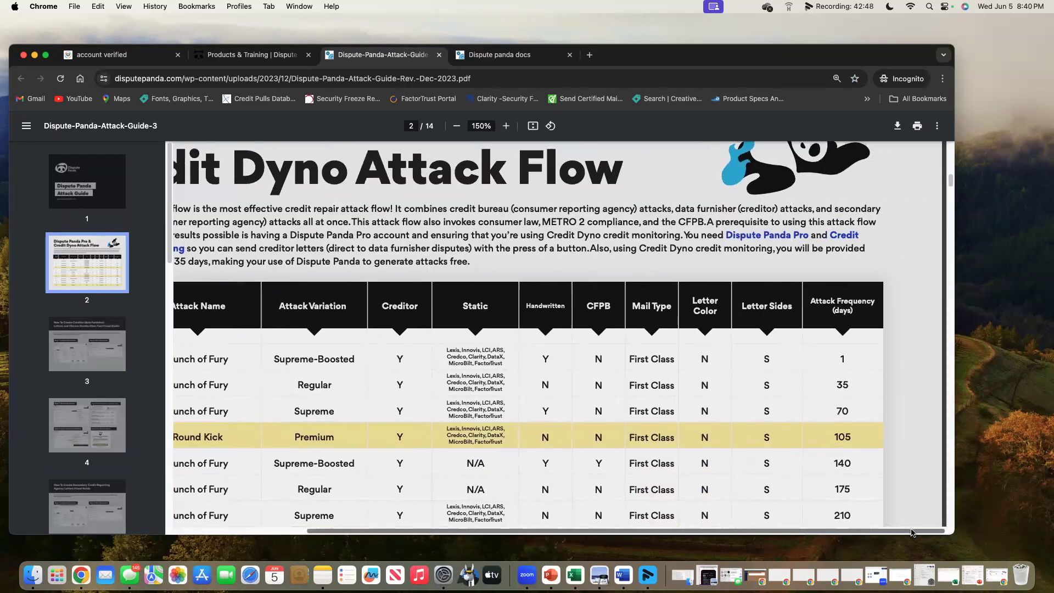
{"action": "scroll", "coordinate": [901, 527], "scroll_direction": "left", "scroll_amount": 3}
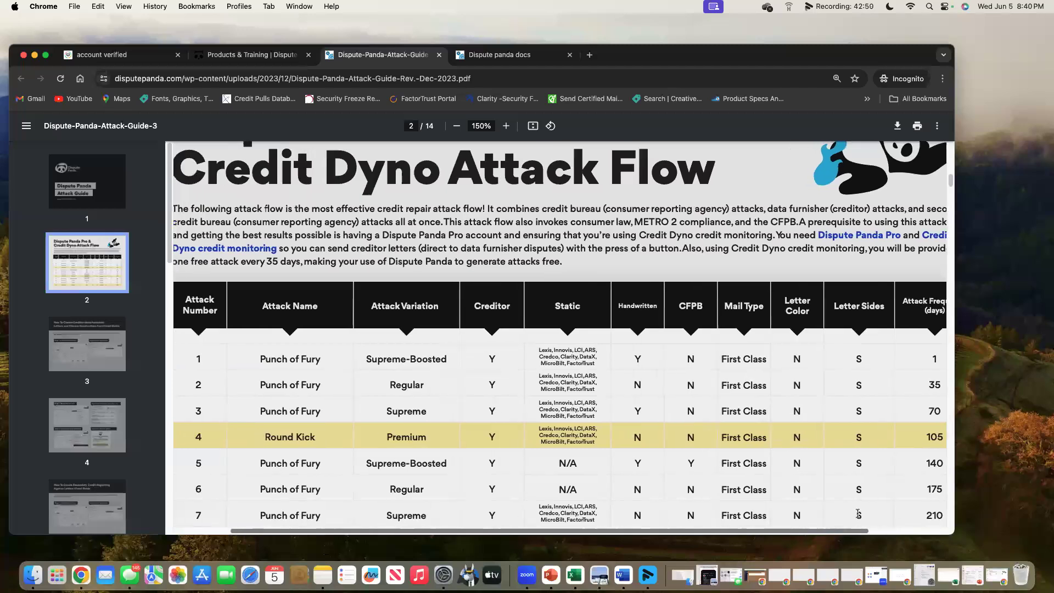
{"action": "left_click_drag", "start_coordinate": [956, 356], "coordinate": [1033, 348]}
{"action": "left_click_drag", "start_coordinate": [997, 532], "coordinate": [988, 529]}
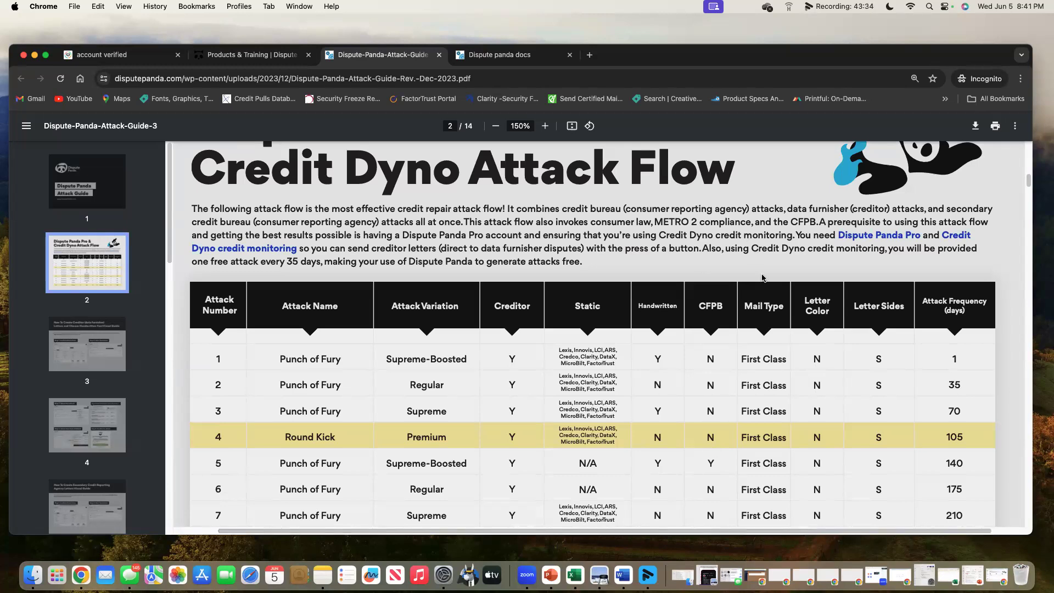
{"action": "scroll", "coordinate": [765, 292], "scroll_direction": "up", "scroll_amount": 3}
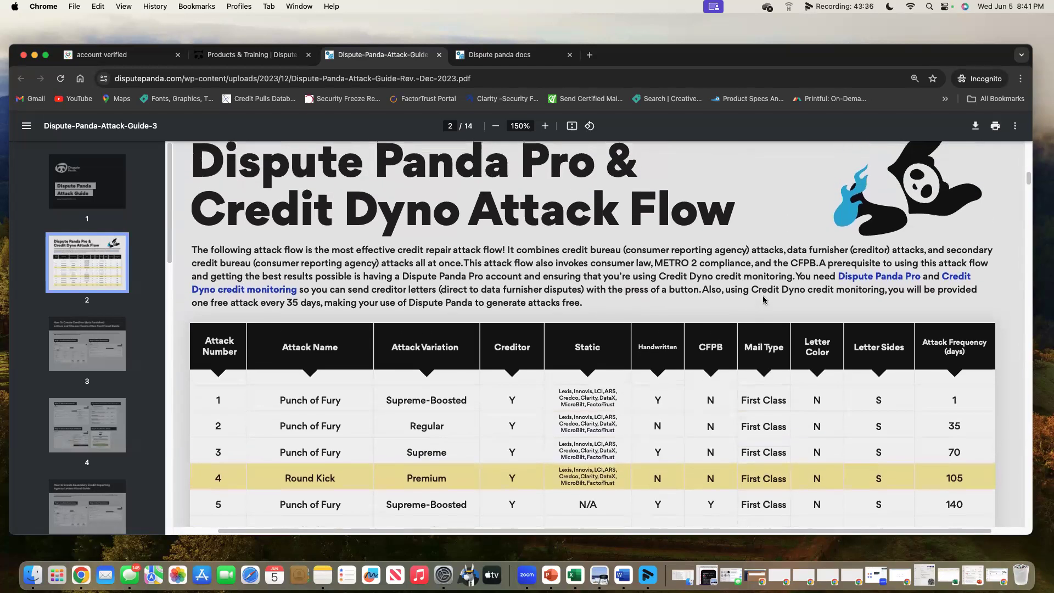
{"action": "scroll", "coordinate": [764, 299], "scroll_direction": "up", "scroll_amount": 2}
{"action": "scroll", "coordinate": [764, 299], "scroll_direction": "down", "scroll_amount": 2}
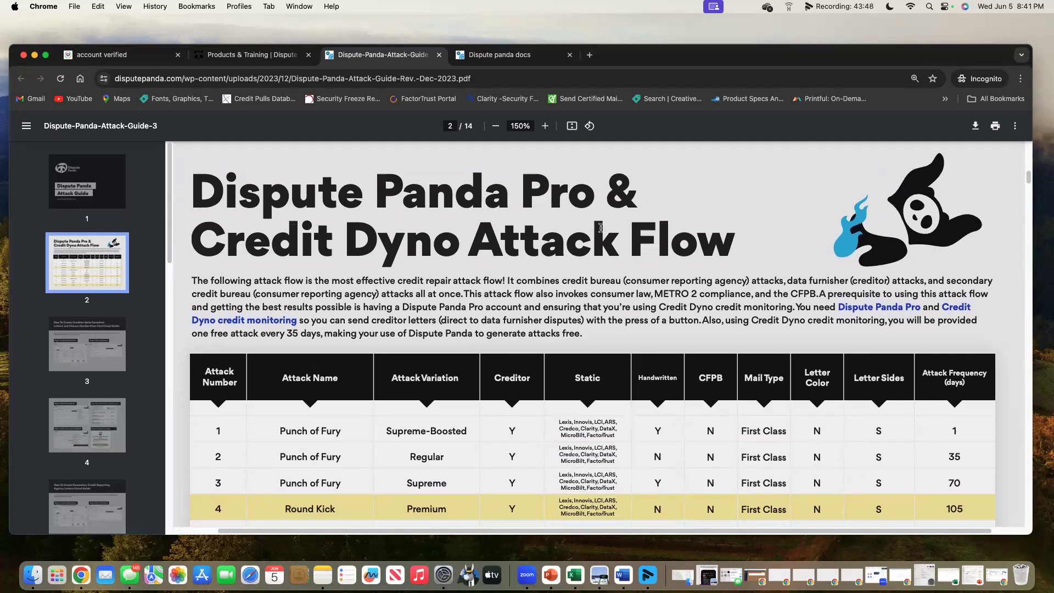
{"action": "scroll", "coordinate": [763, 247], "scroll_direction": "down", "scroll_amount": 2}
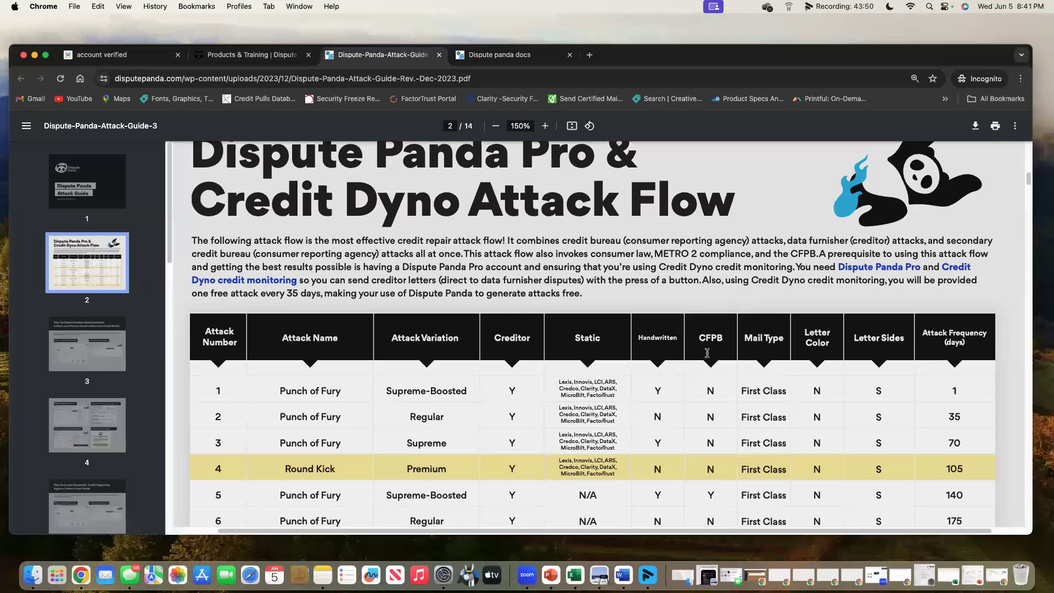
{"action": "scroll", "coordinate": [511, 330], "scroll_direction": "down", "scroll_amount": 1}
{"action": "scroll", "coordinate": [514, 315], "scroll_direction": "down", "scroll_amount": 2}
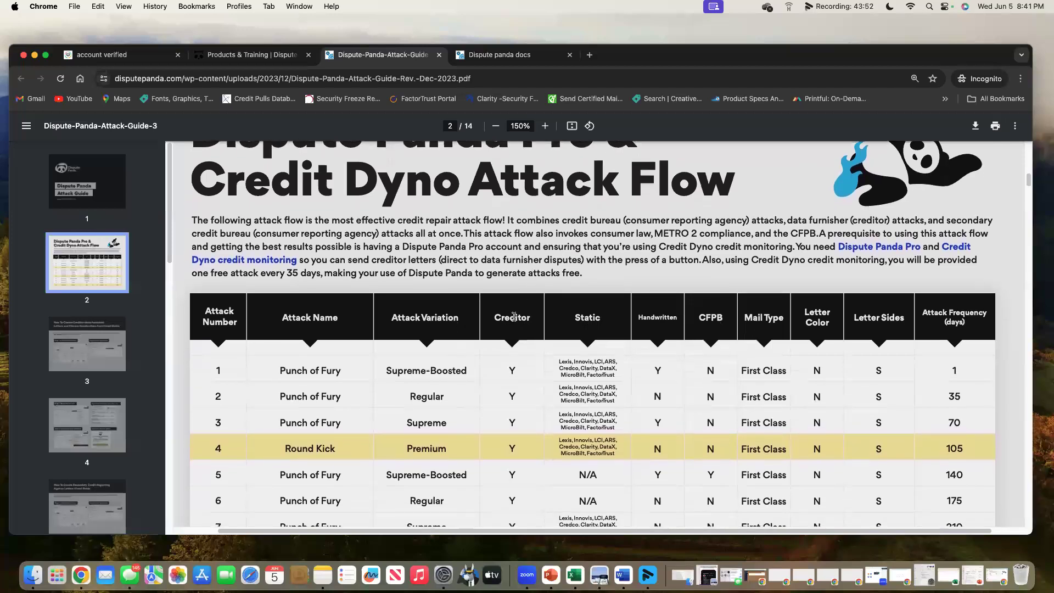
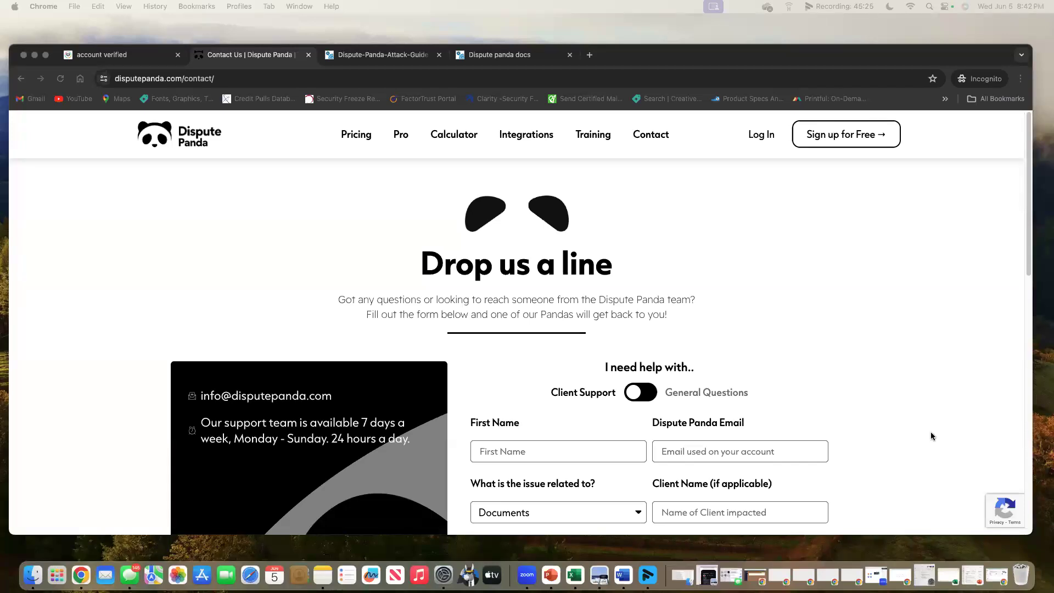
- Scroll down to the support form, focus the issue description box, and check the issue-topic list
{"action": "scroll", "coordinate": [864, 417], "scroll_direction": "down", "scroll_amount": 3}
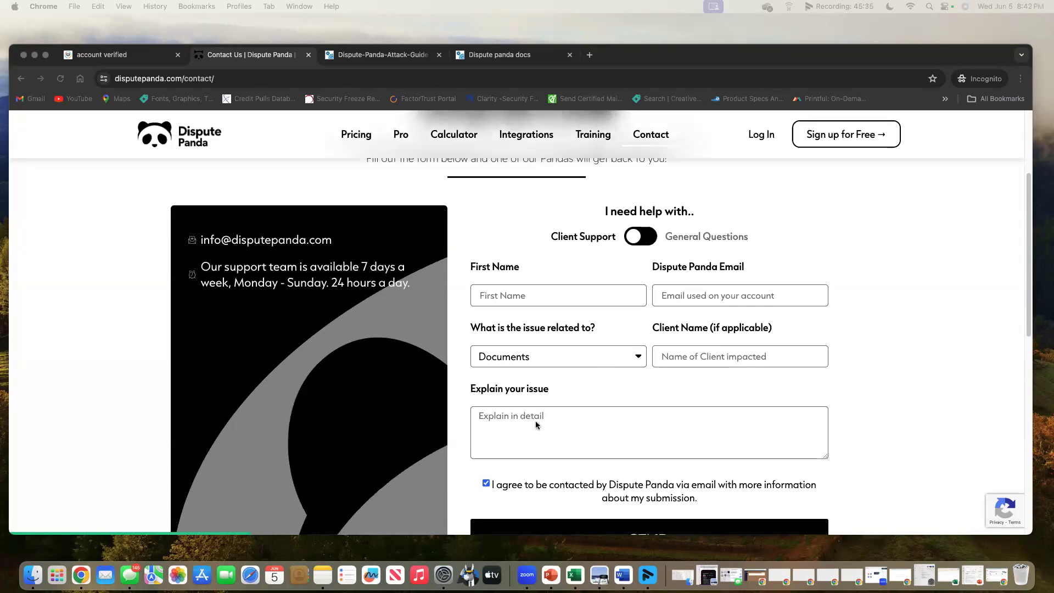
{"action": "left_click", "coordinate": [507, 412]}
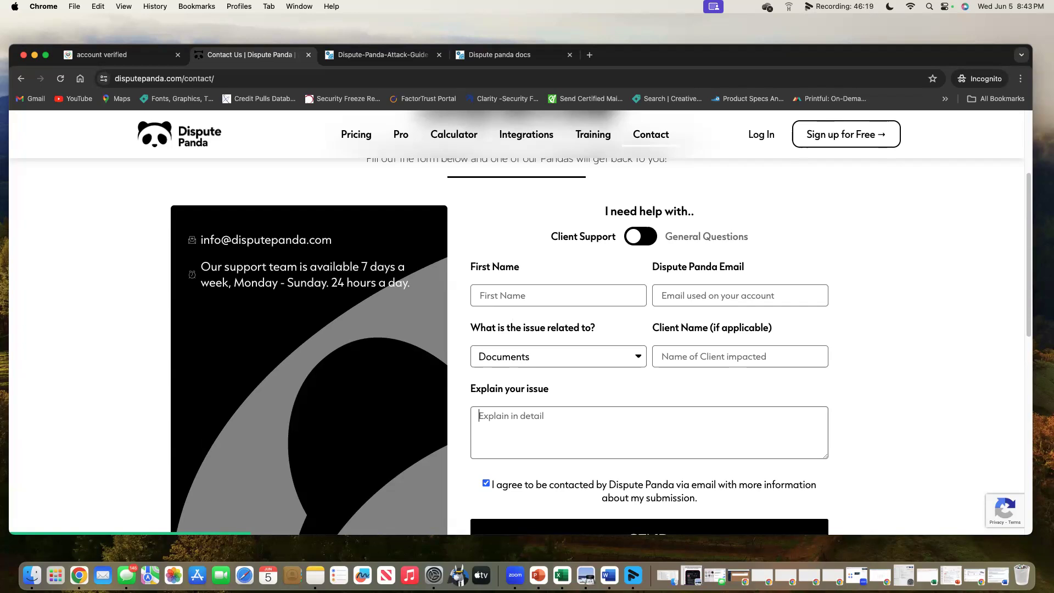
{"action": "left_click", "coordinate": [483, 416]}
{"action": "left_click", "coordinate": [479, 415]}
{"action": "left_click", "coordinate": [620, 358]}
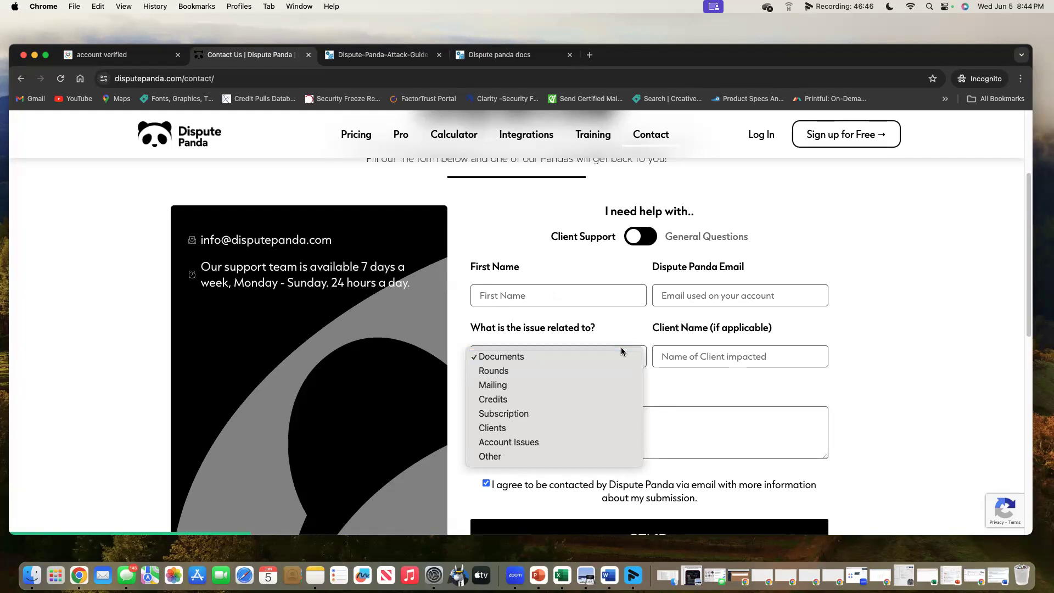
{"action": "left_click", "coordinate": [647, 235]}
- Switch the form to General Questions, check the contact reasons unchanged, and go to 'Sign up for Free'
{"action": "left_click", "coordinate": [647, 236]}
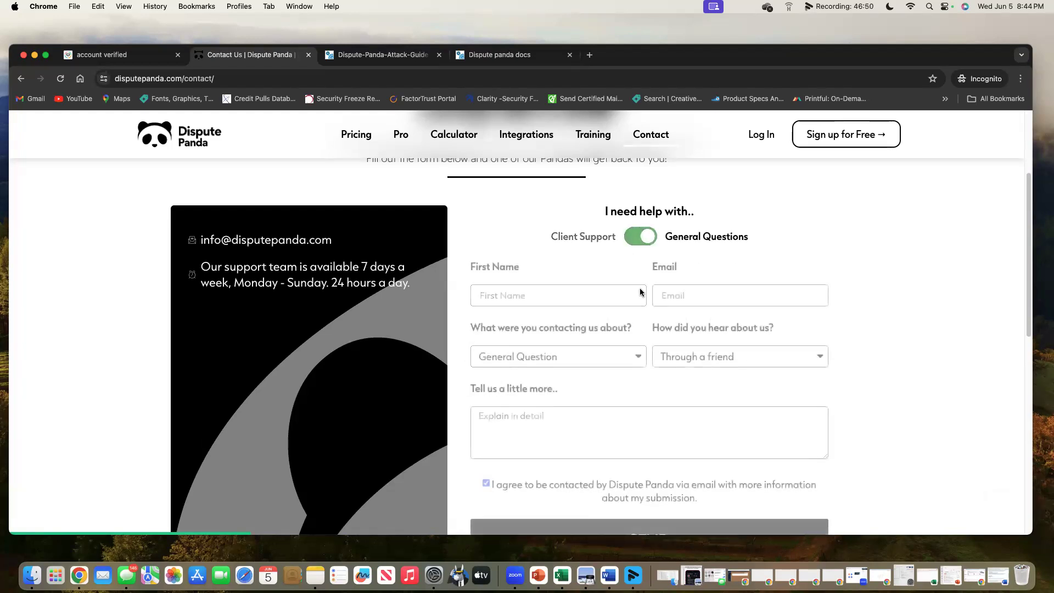
{"action": "left_click", "coordinate": [634, 363]}
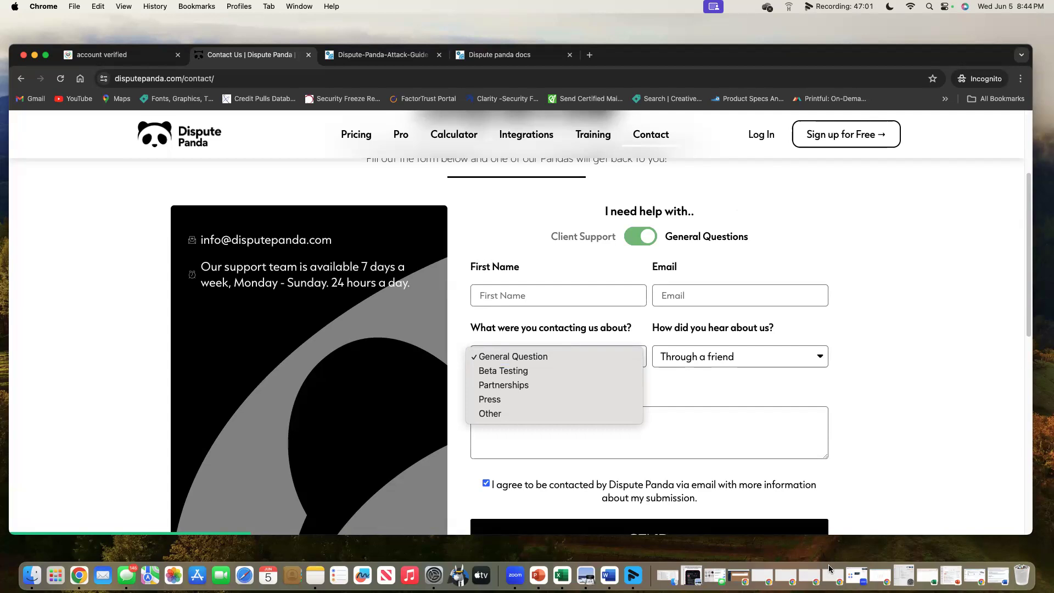
{"action": "key", "text": "Escape"}
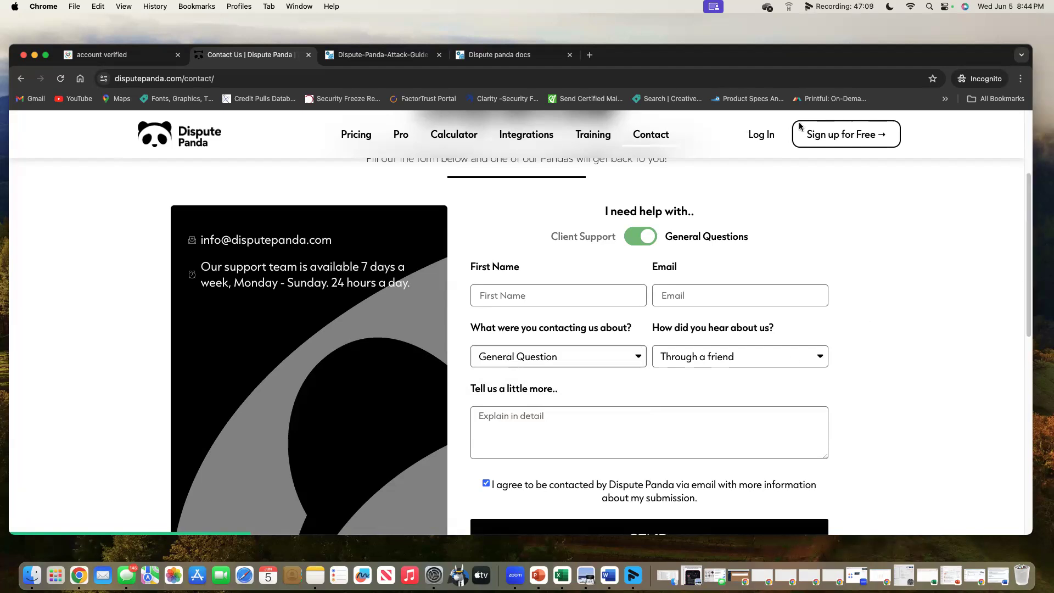
{"action": "left_click", "coordinate": [831, 137]}
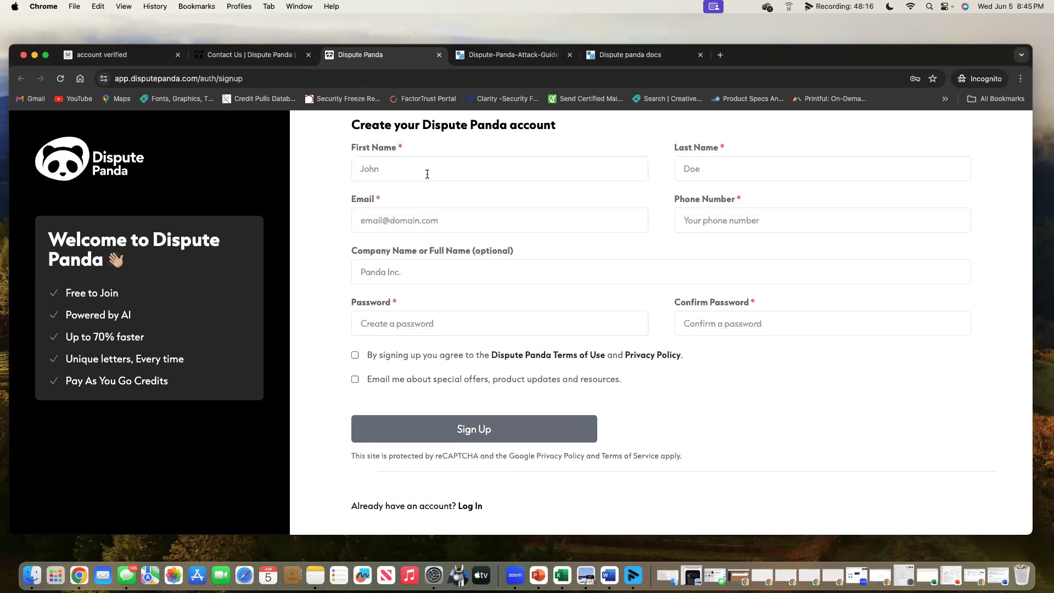
- Enter the client's first name, last name, e-mail address and phone number in the signup form
{"action": "left_click", "coordinate": [427, 174]}
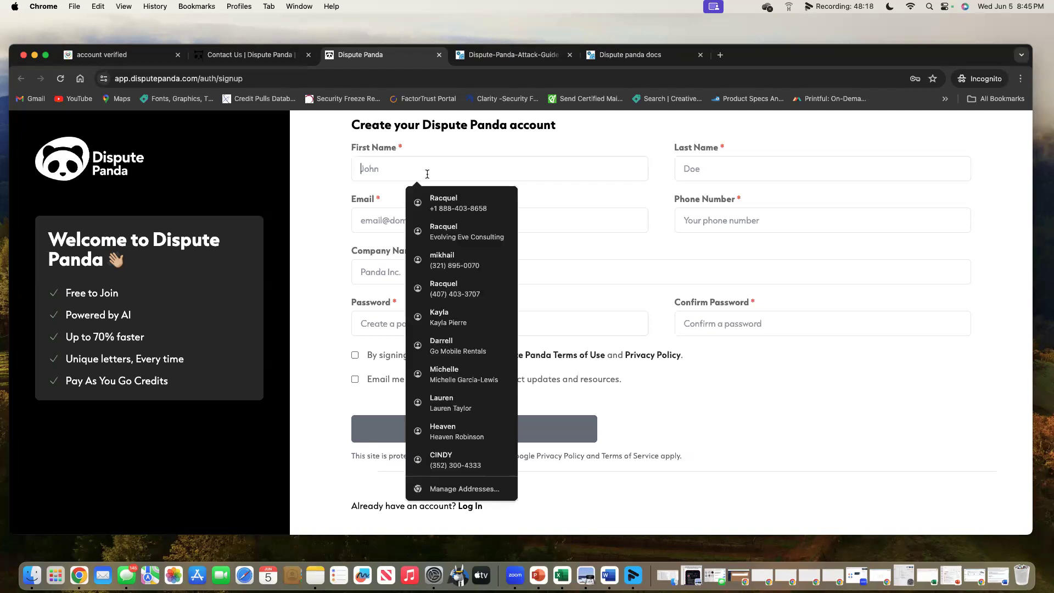
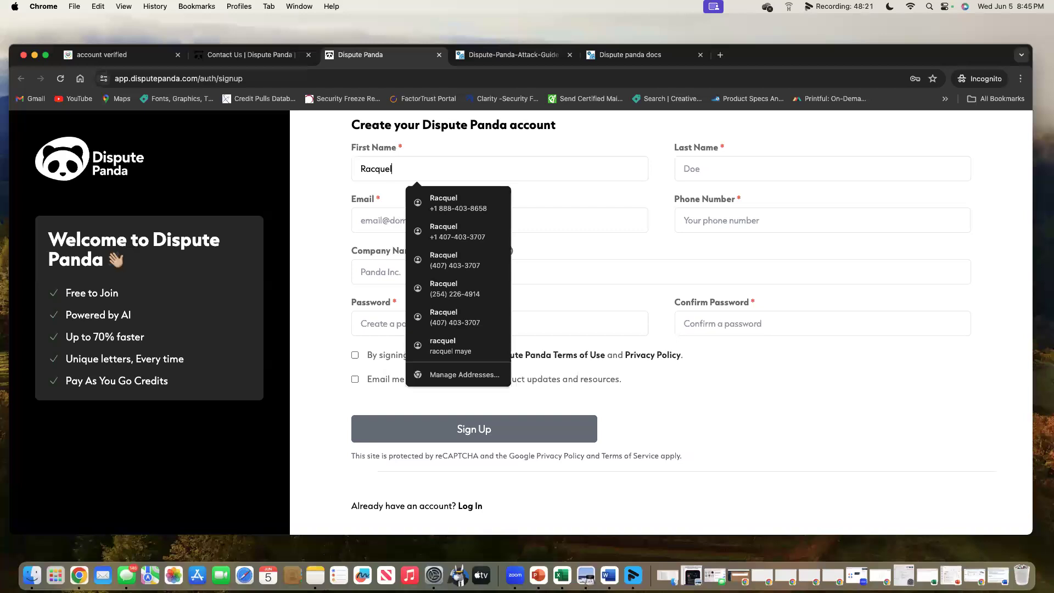
{"action": "key", "text": "Tab"}
{"action": "key", "text": "Tab"}
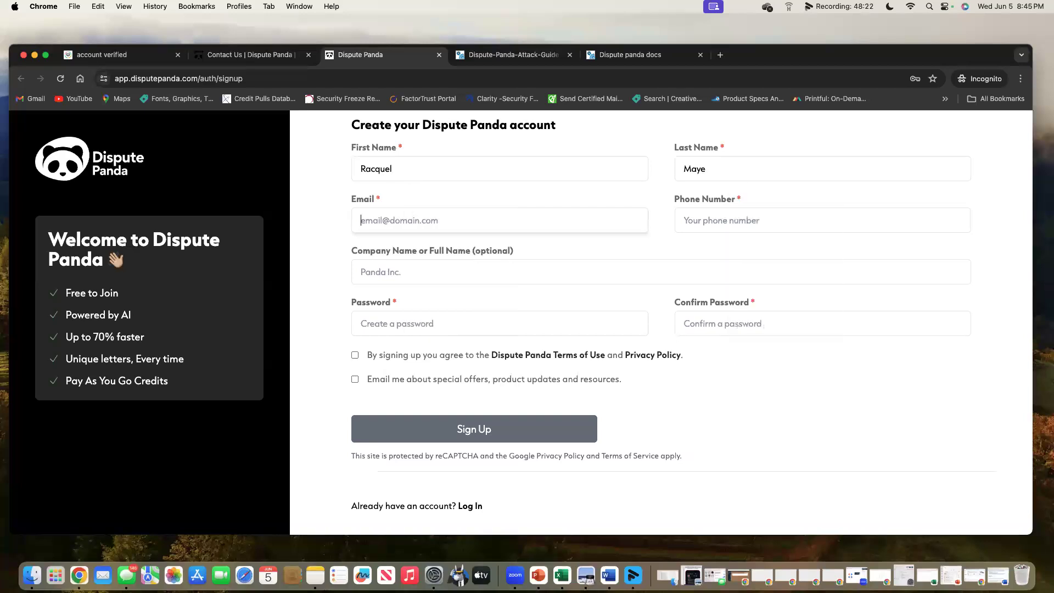
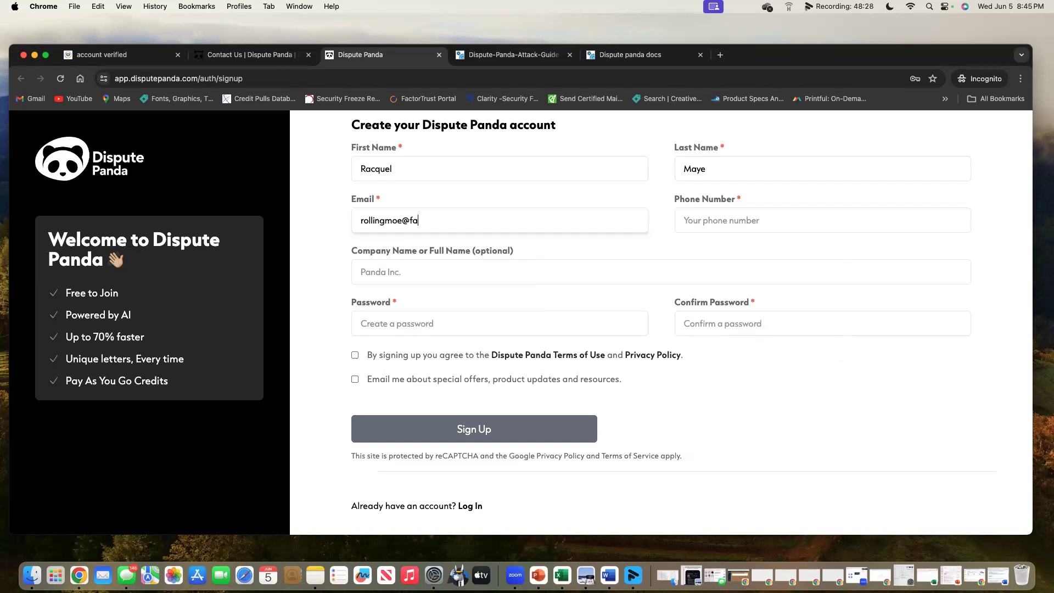
{"action": "key", "text": "Tab"}
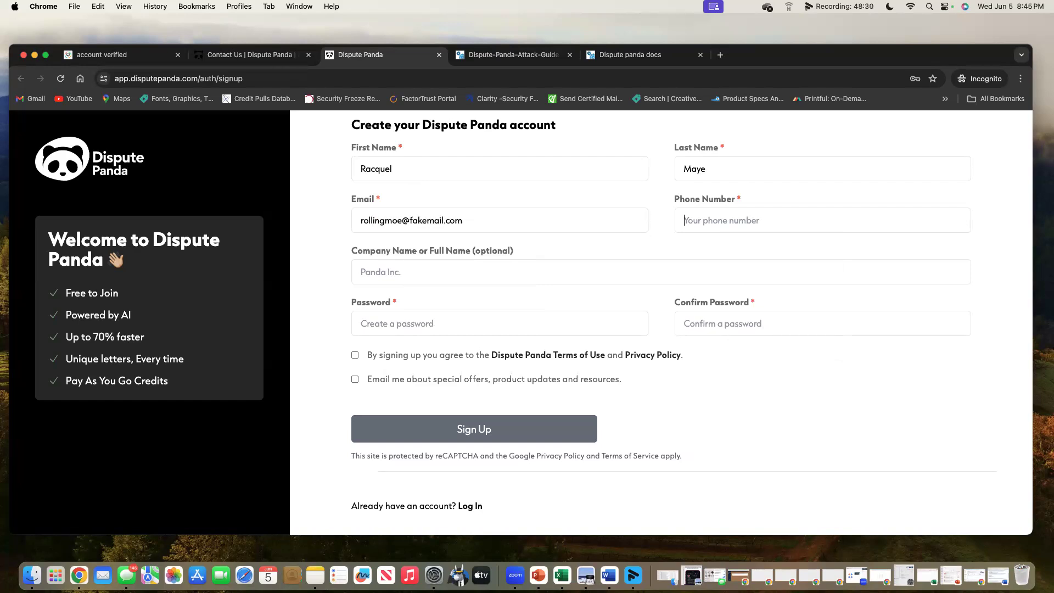
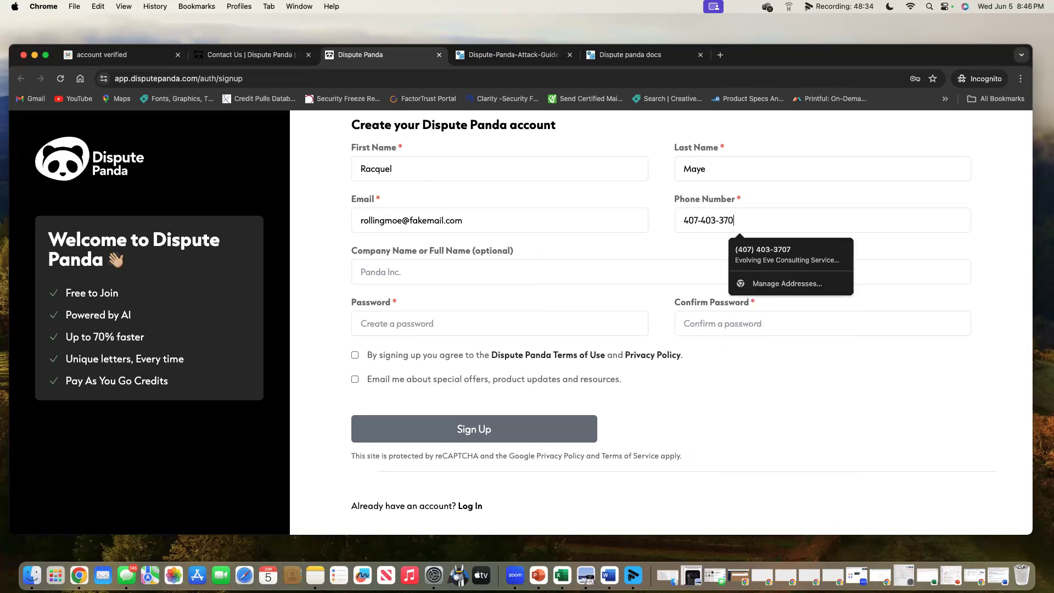
{"action": "key", "text": "Tab"}
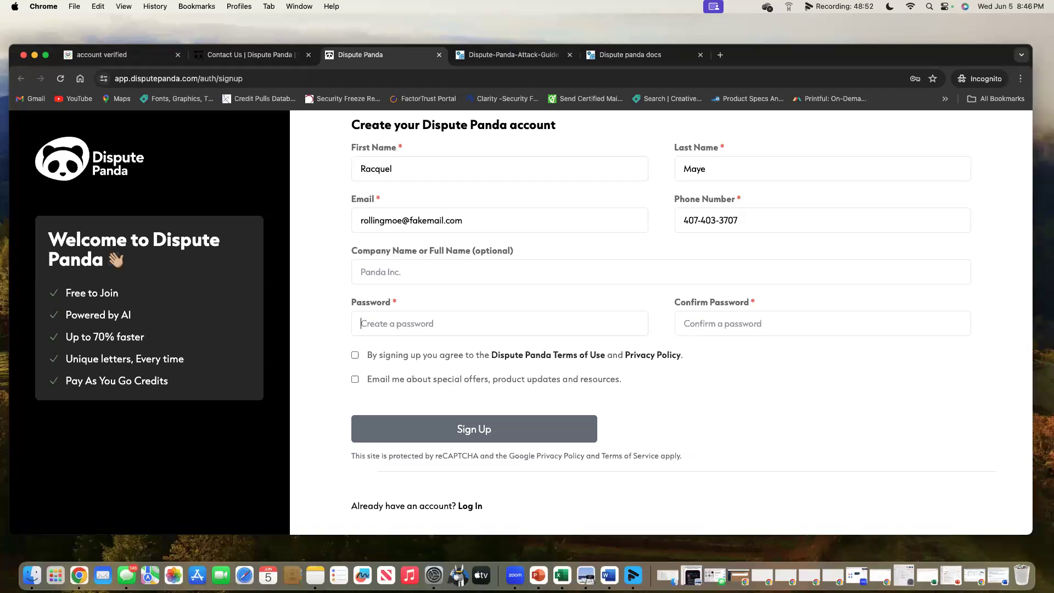
- Enter the account password, agree to the Terms of Use, opt in to offer e-mails, and sign up
{"action": "type", "text": "•••••••••"}
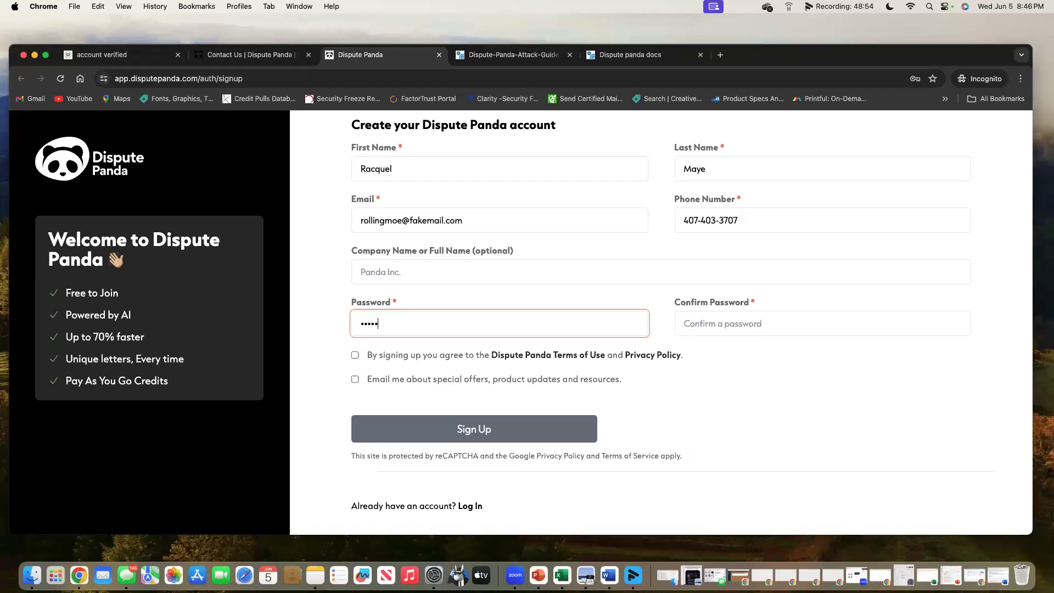
{"action": "type", "text": "••••••"}
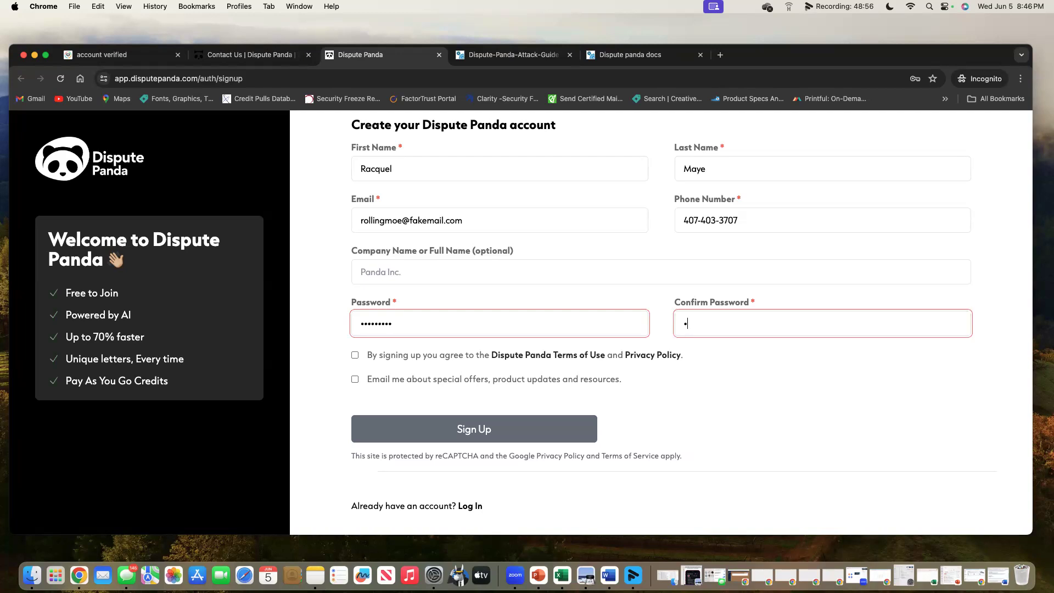
{"action": "type", "text": "•••"}
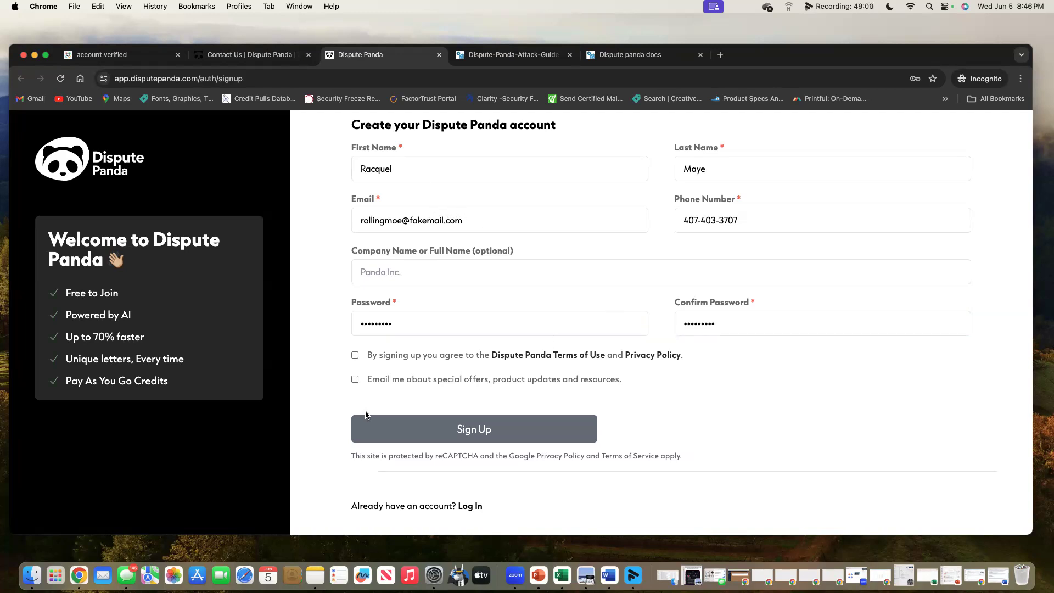
{"action": "left_click", "coordinate": [355, 356]}
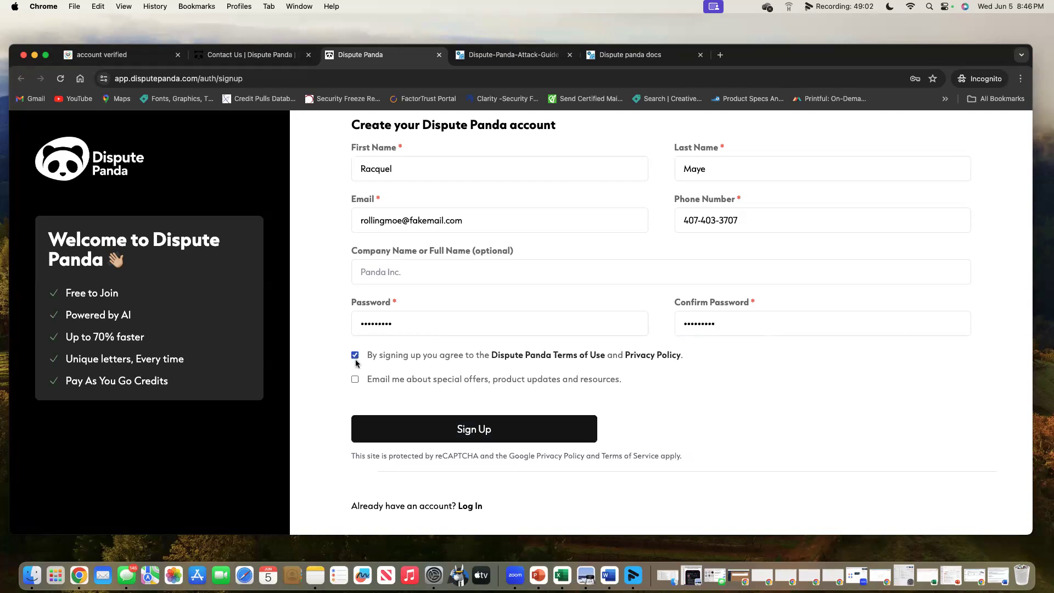
{"action": "left_click", "coordinate": [355, 379]}
{"action": "left_click", "coordinate": [513, 430]}
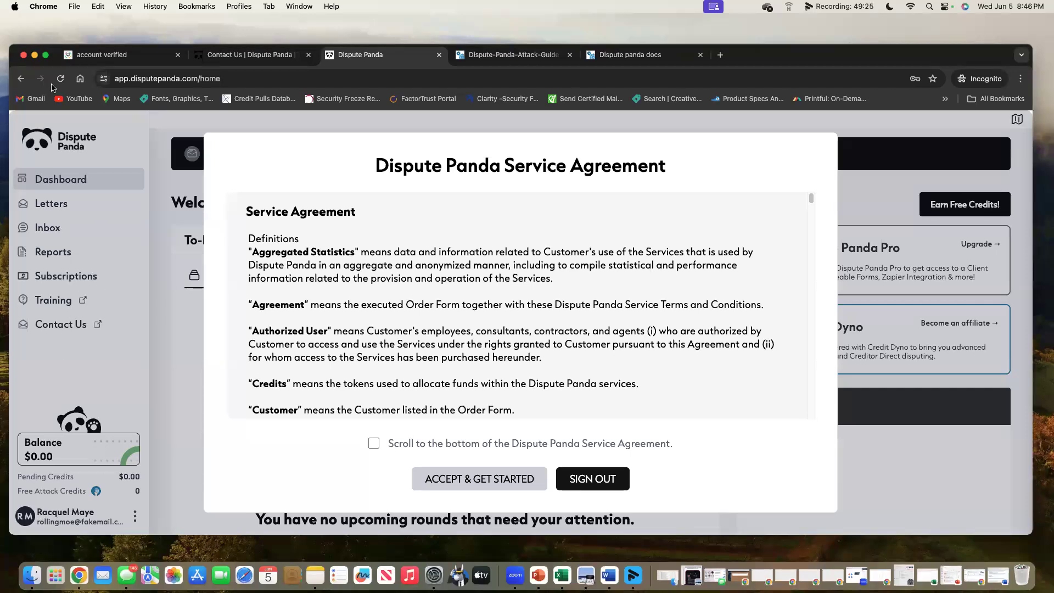
- Read through the Service Agreement, tick the agreement box, and choose ACCEPT & GET STARTED
{"action": "left_click_drag", "start_coordinate": [905, 55], "coordinate": [903, 68]}
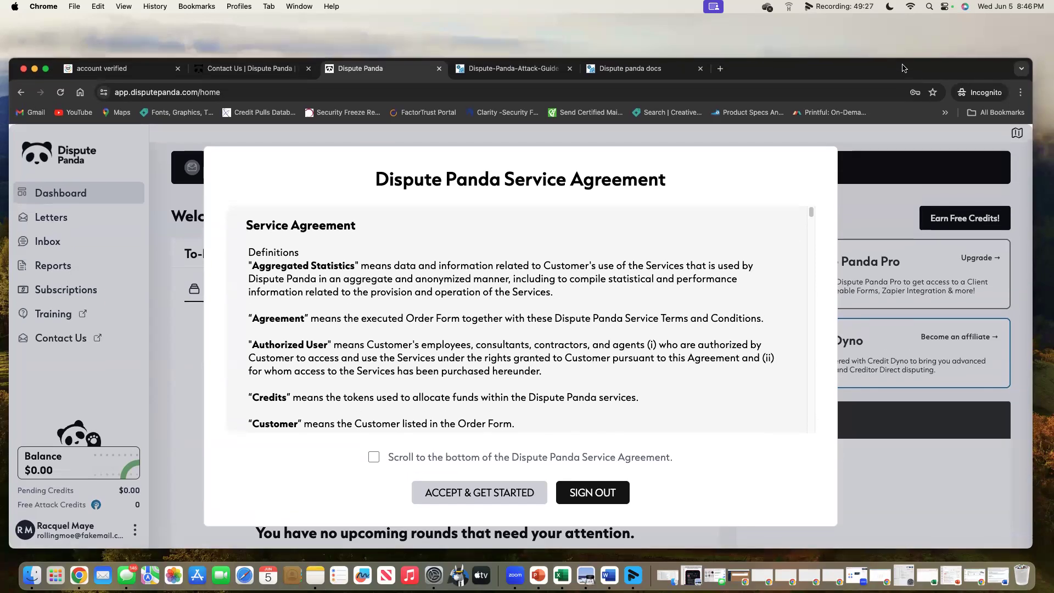
{"action": "scroll", "coordinate": [678, 336], "scroll_direction": "down", "scroll_amount": 10}
{"action": "scroll", "coordinate": [678, 336], "scroll_direction": "down", "scroll_amount": 20}
{"action": "scroll", "coordinate": [679, 336], "scroll_direction": "down", "scroll_amount": 20}
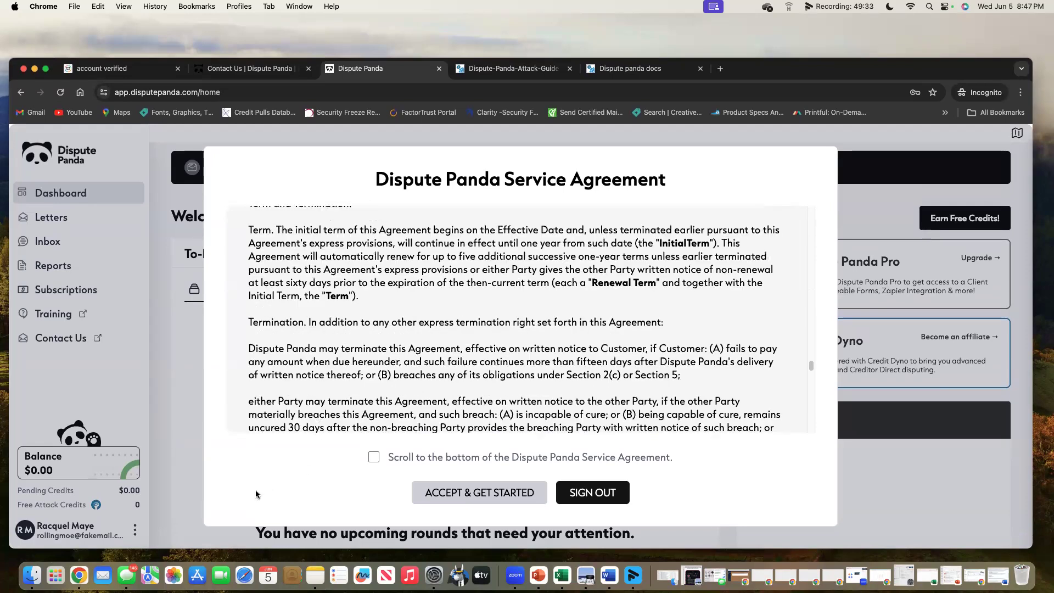
{"action": "left_click", "coordinate": [376, 459]}
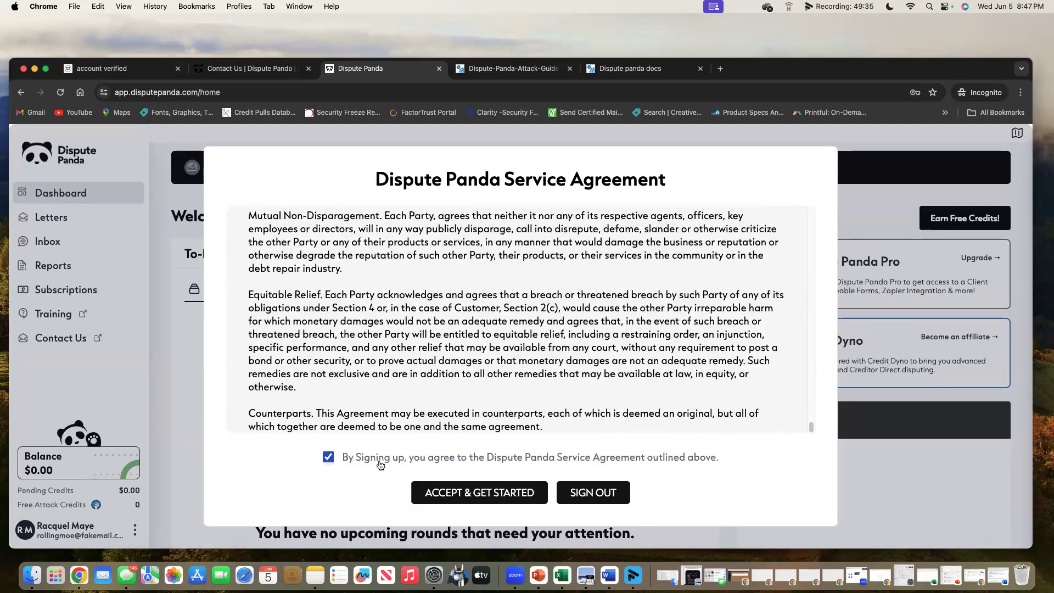
{"action": "left_click", "coordinate": [487, 493]}
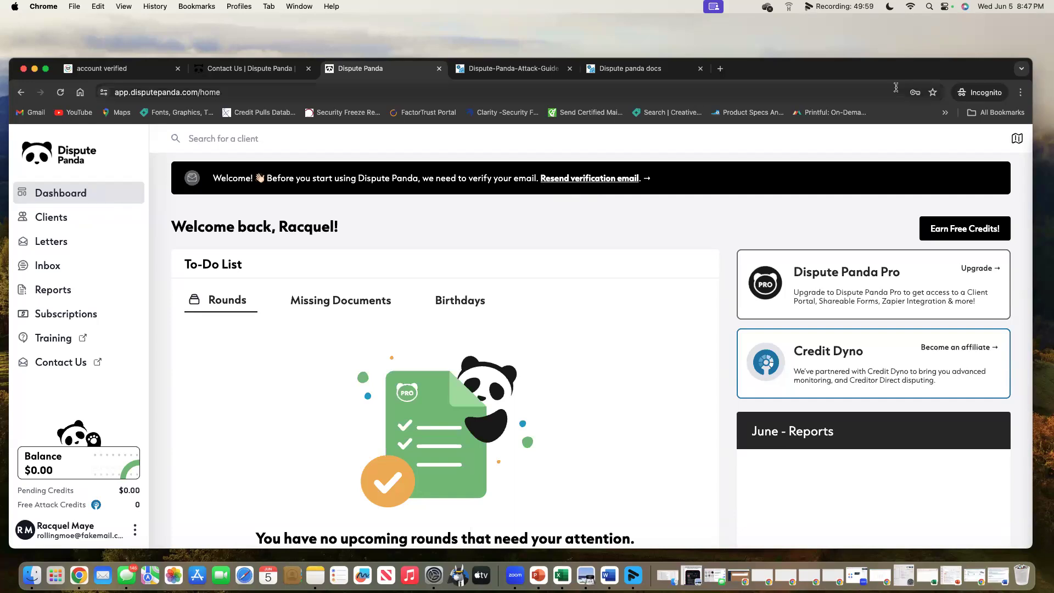
- Check the Missing Documents and Birthdays tabs, then search clients for 'li' and find no match
{"action": "double_click", "coordinate": [944, 57]}
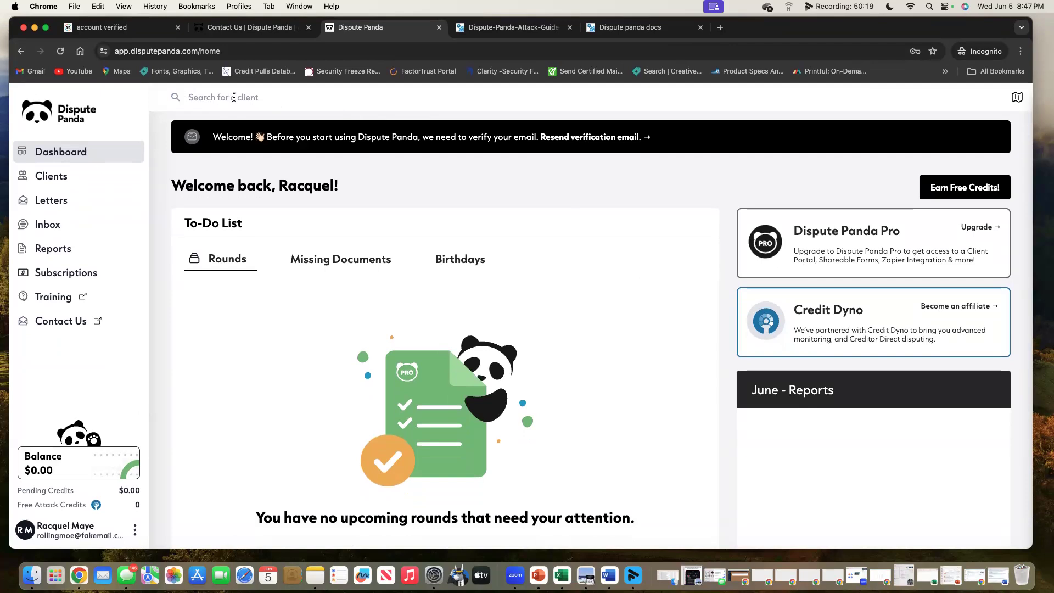
{"action": "left_click", "coordinate": [337, 262]}
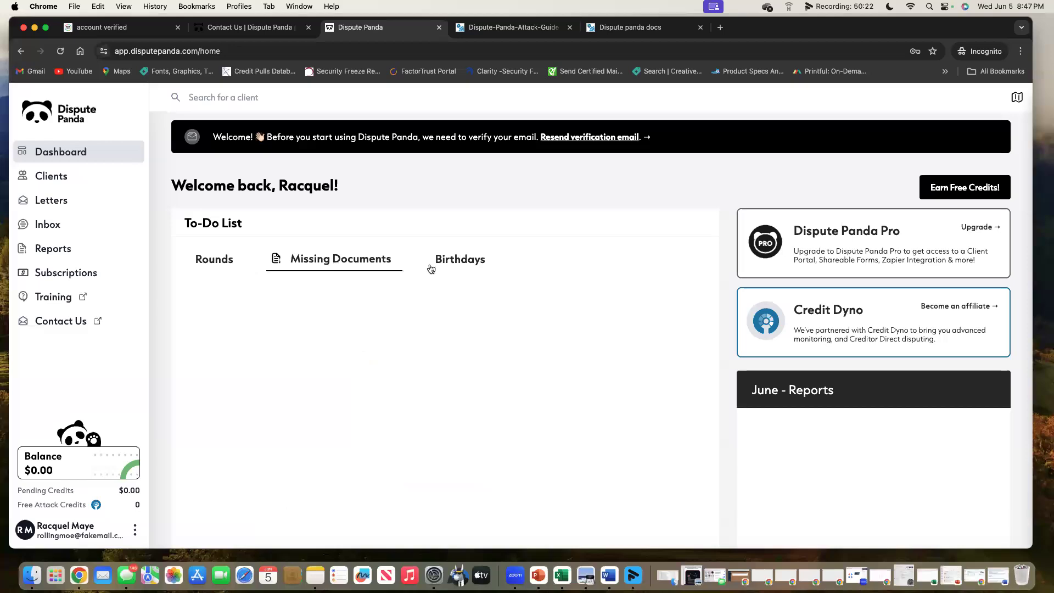
{"action": "left_click", "coordinate": [460, 265]}
{"action": "left_click", "coordinate": [333, 94]}
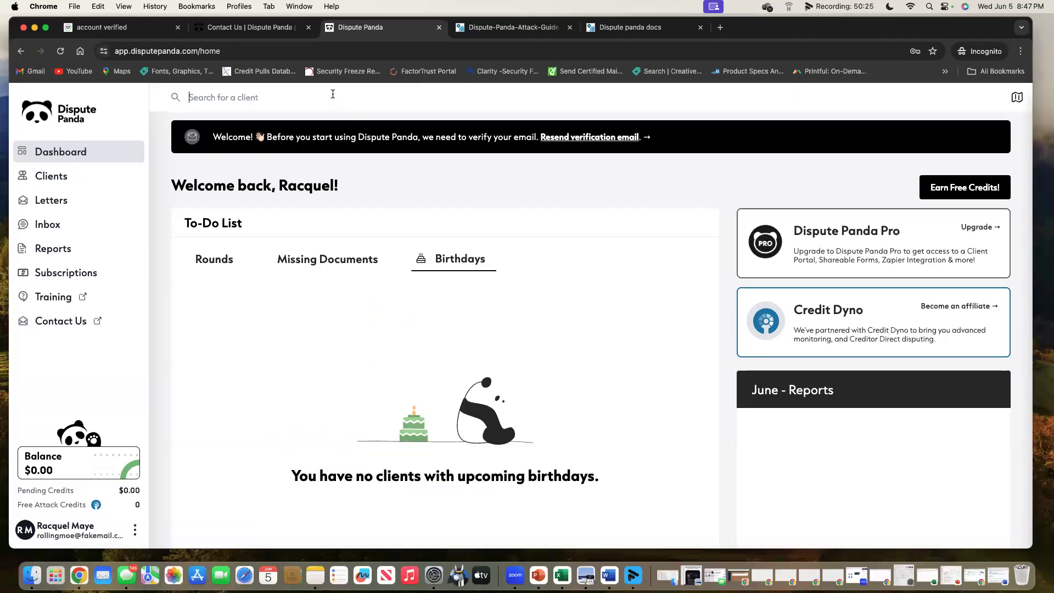
{"action": "type", "text": "lik"}
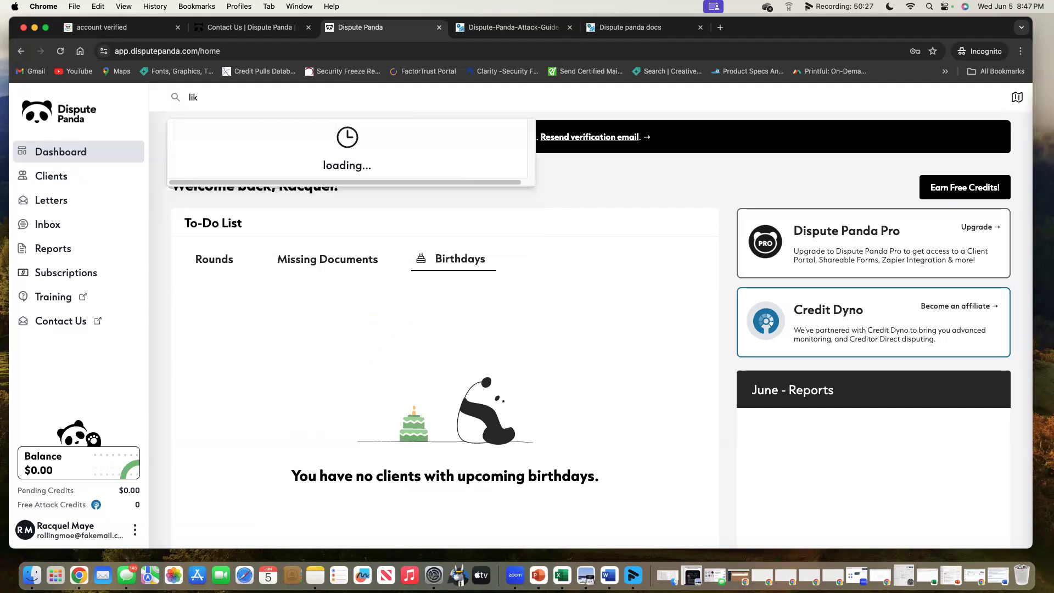
{"action": "key", "text": "BackSpace"}
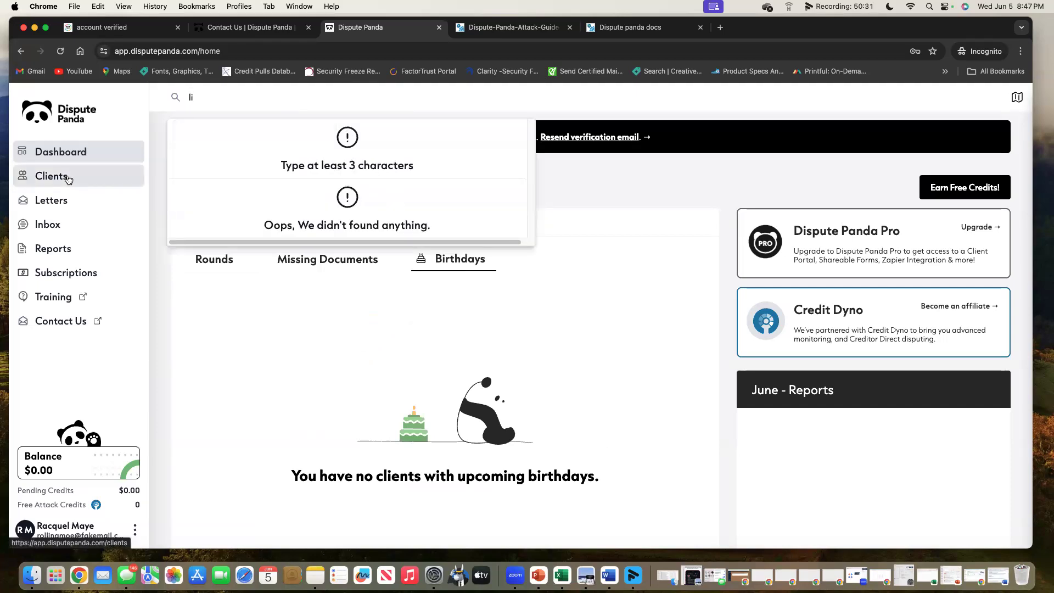
{"action": "left_click", "coordinate": [68, 180]}
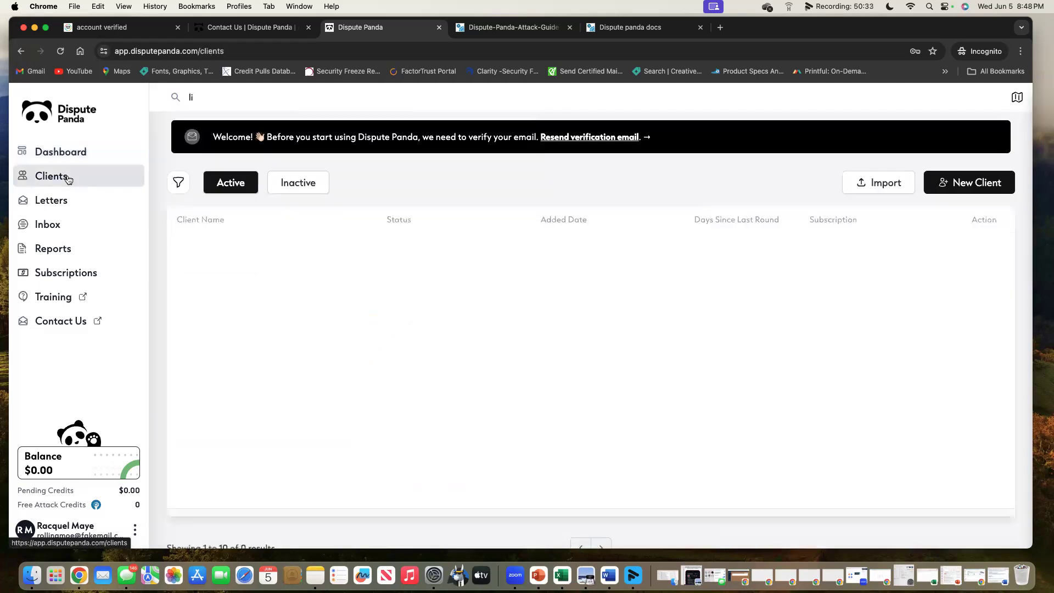
{"action": "left_click", "coordinate": [310, 184]}
{"action": "left_click", "coordinate": [889, 182]}
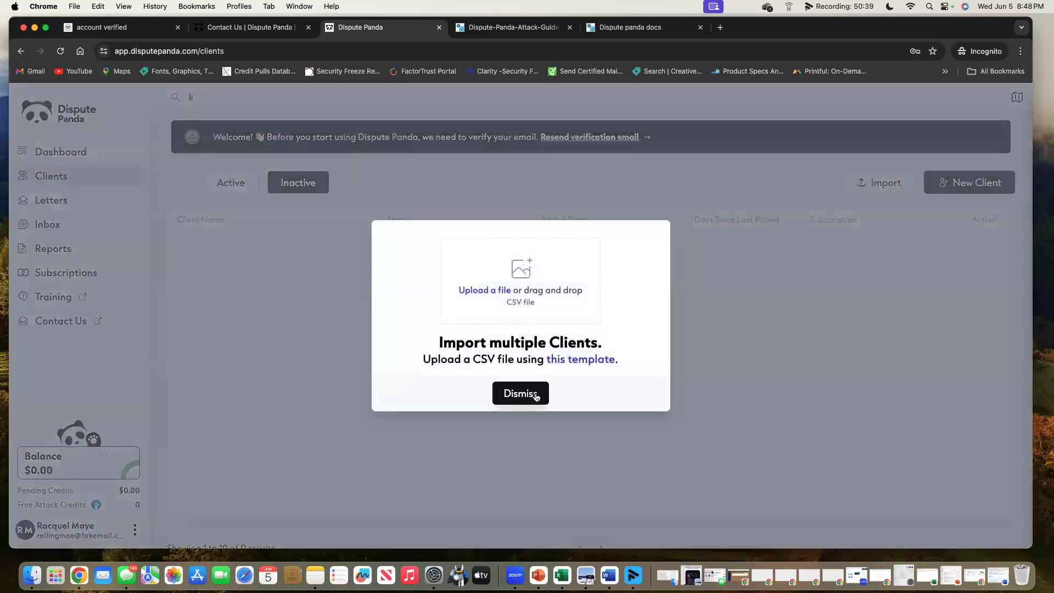
{"action": "left_click", "coordinate": [541, 392]}
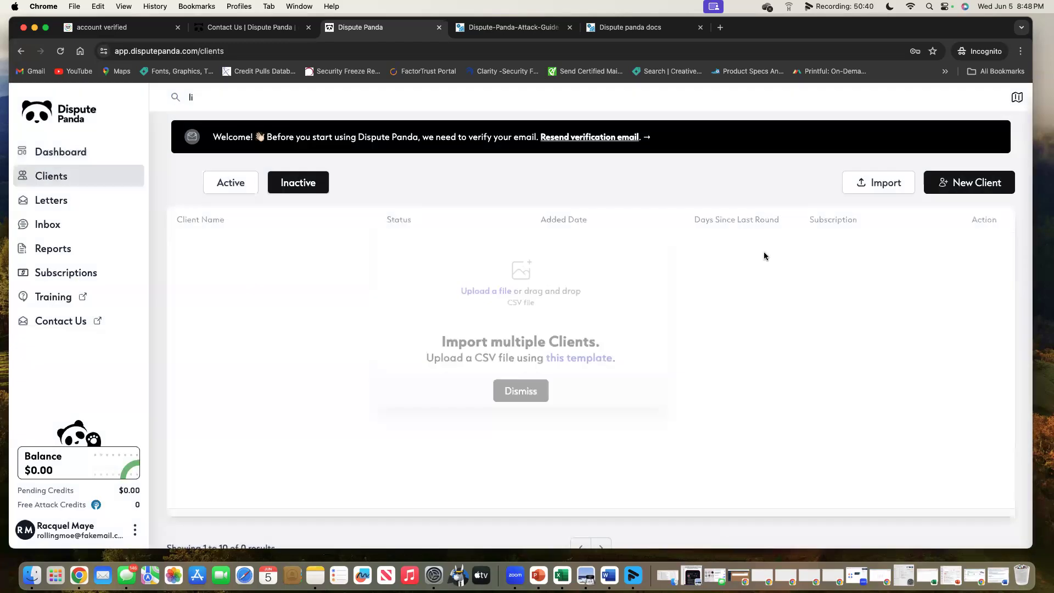
{"action": "left_click", "coordinate": [978, 184]}
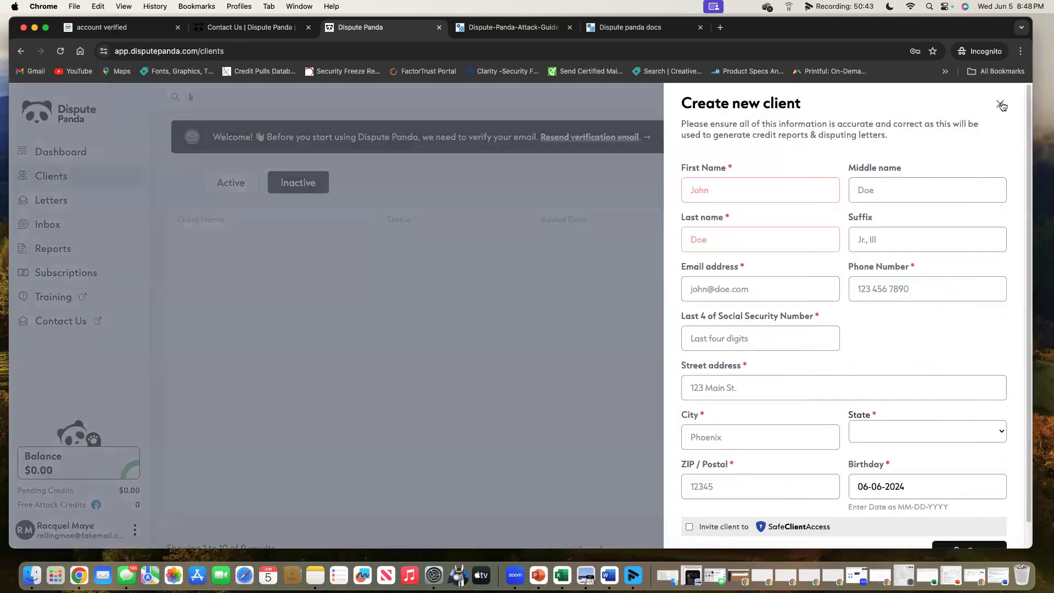
{"action": "left_click", "coordinate": [1000, 103]}
{"action": "left_click", "coordinate": [83, 154]}
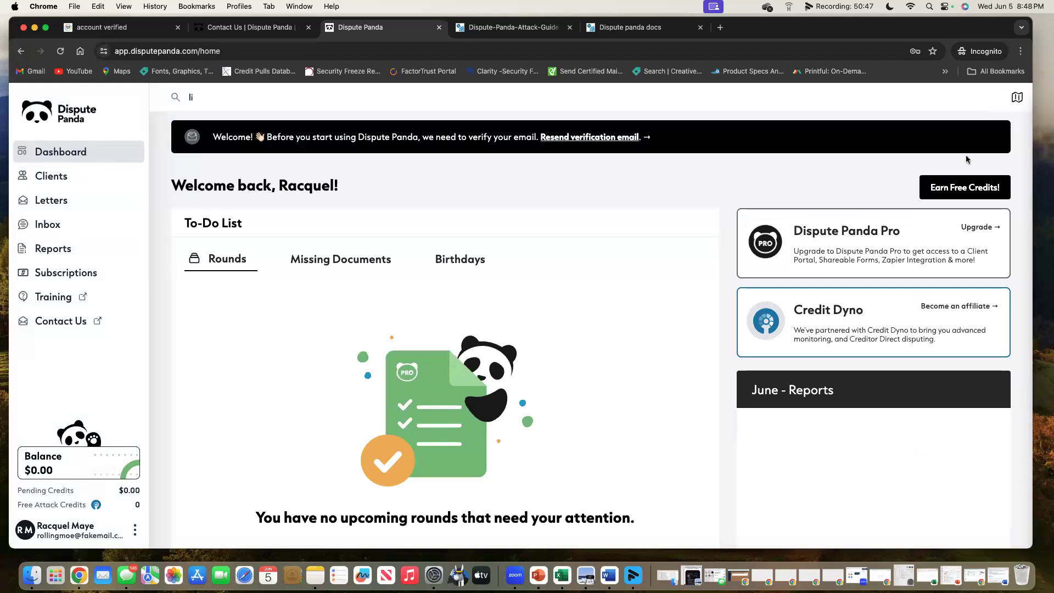
{"action": "left_click", "coordinate": [971, 189]}
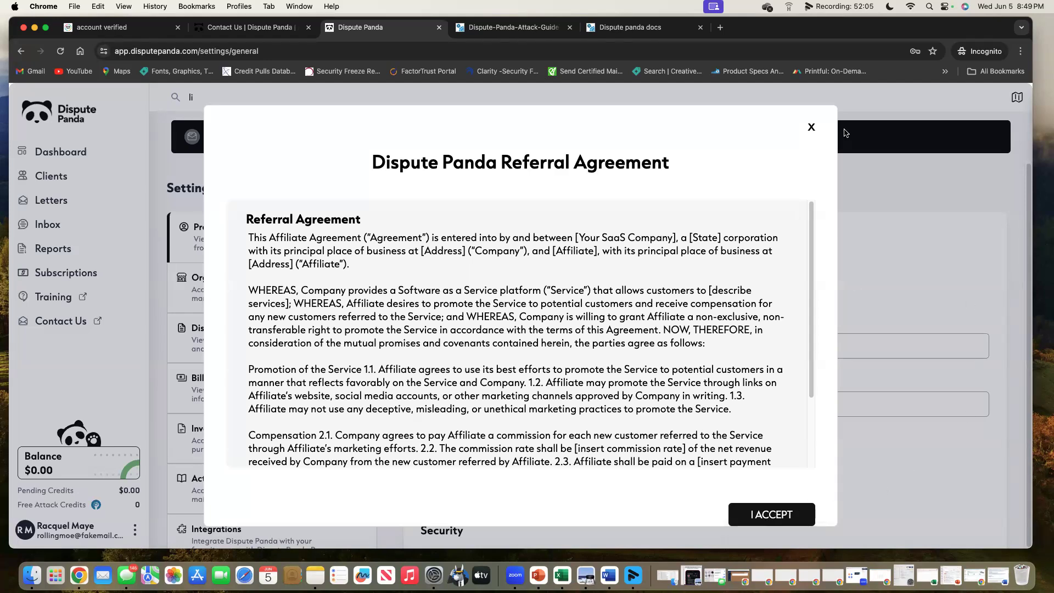
{"action": "left_click", "coordinate": [813, 131]}
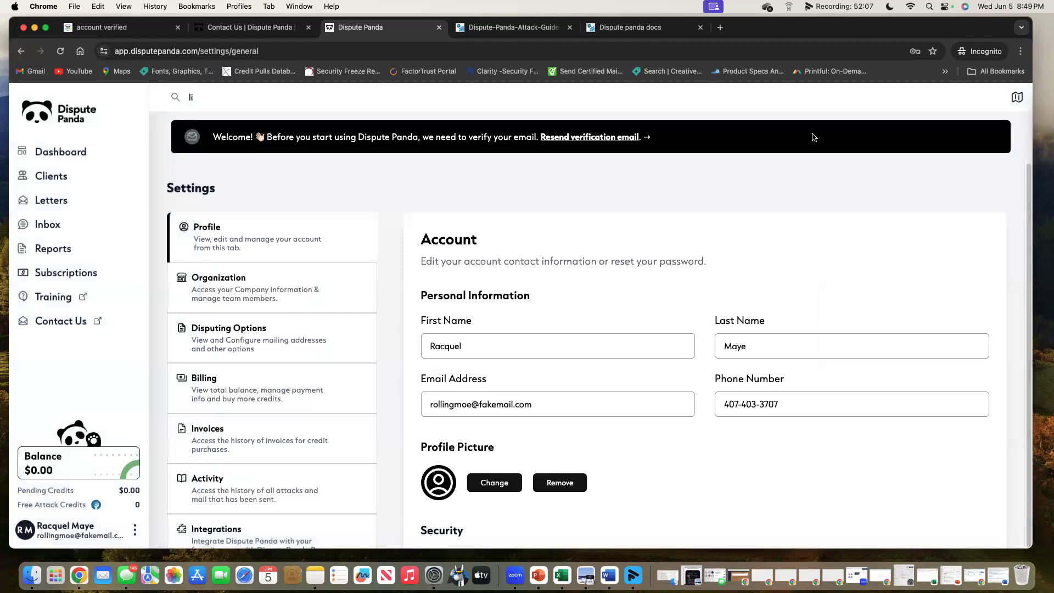
{"action": "left_click", "coordinate": [79, 152]}
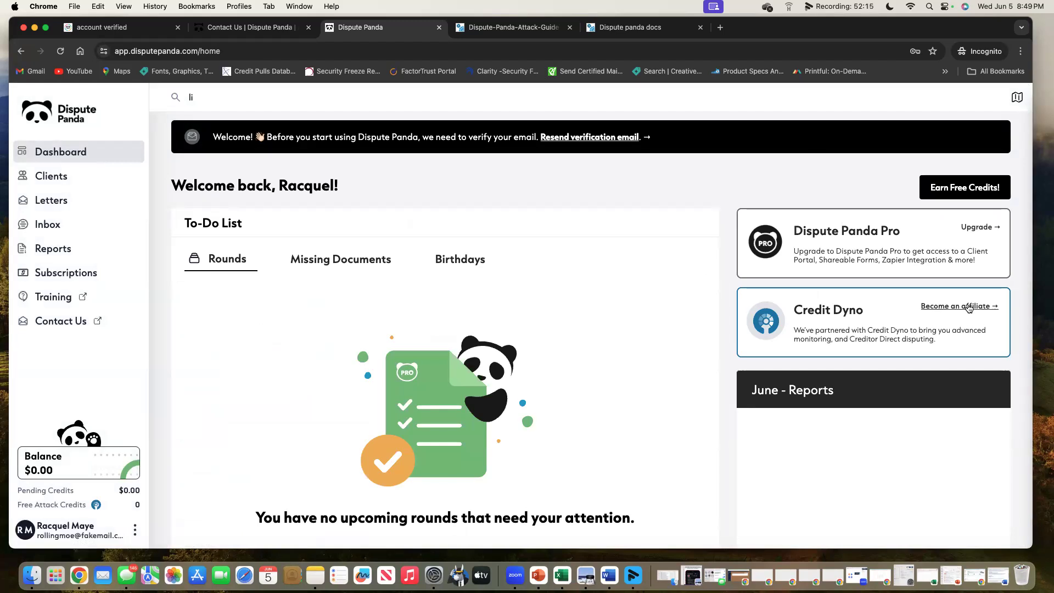
{"action": "left_click", "coordinate": [992, 231]}
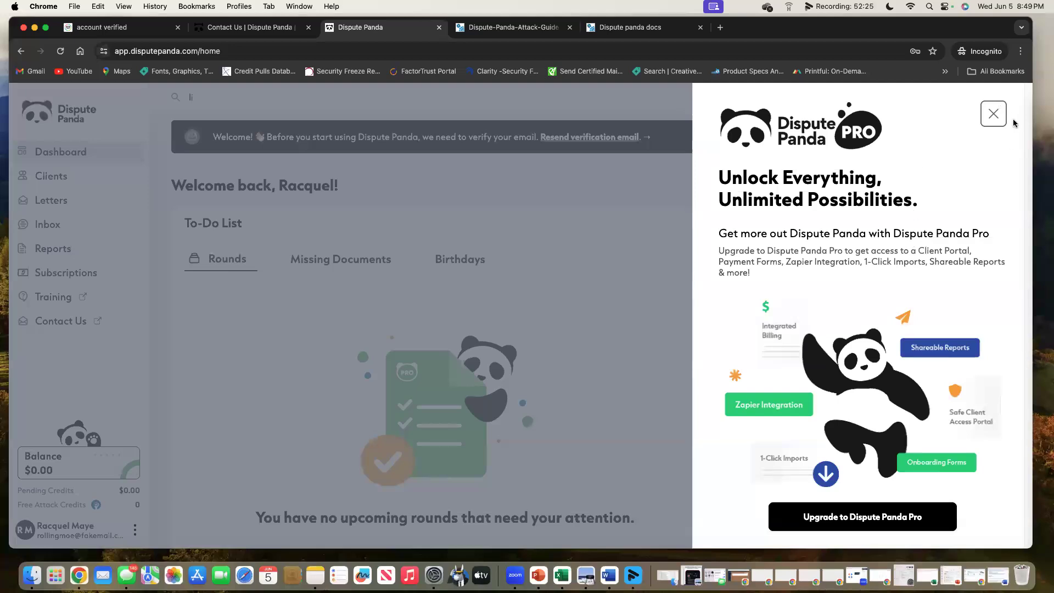
{"action": "left_click", "coordinate": [994, 115]}
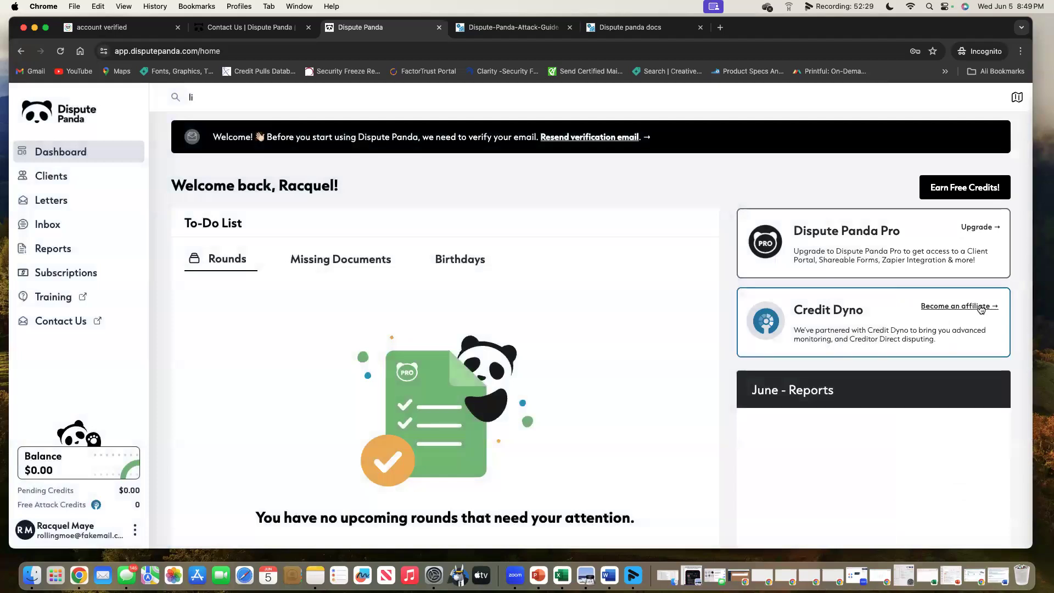
{"action": "left_click", "coordinate": [982, 308]}
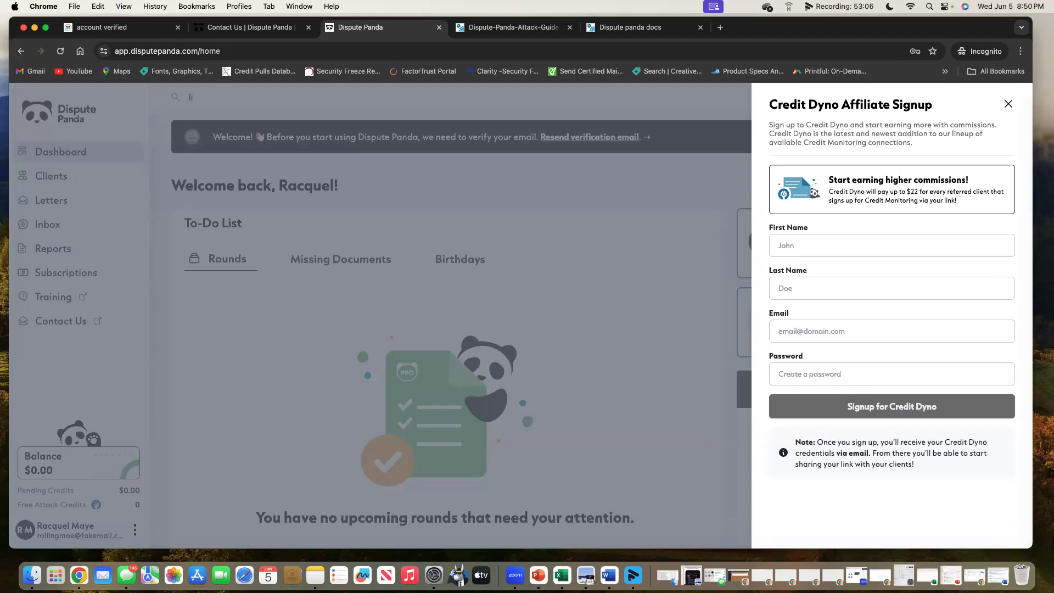
{"action": "left_click", "coordinate": [1009, 106]}
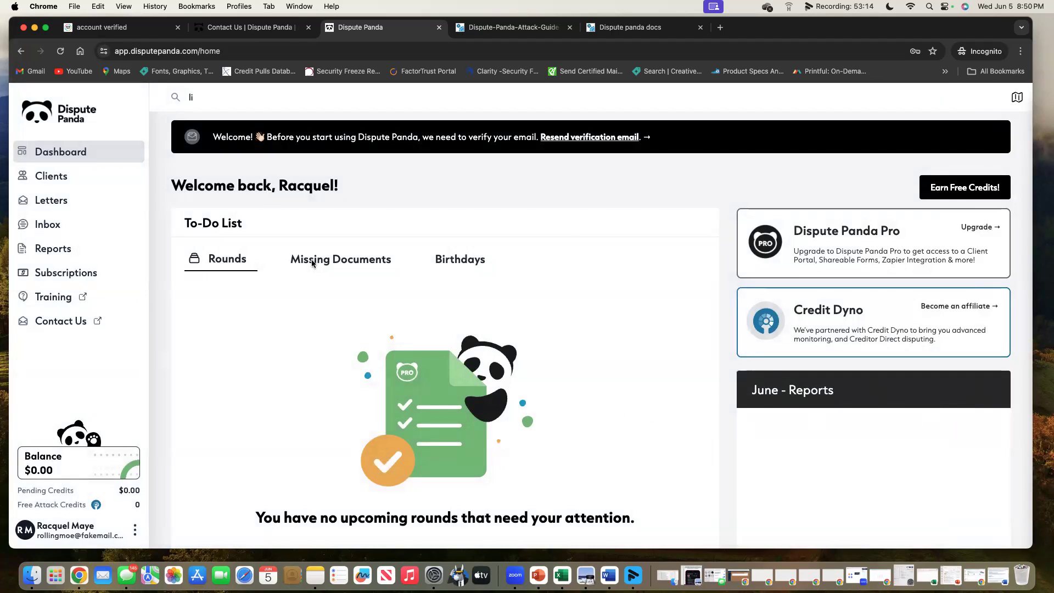
- Go from Clients to Letters, open the Panda Mail Guidelines, then return to Dashboard
{"action": "left_click", "coordinate": [80, 181]}
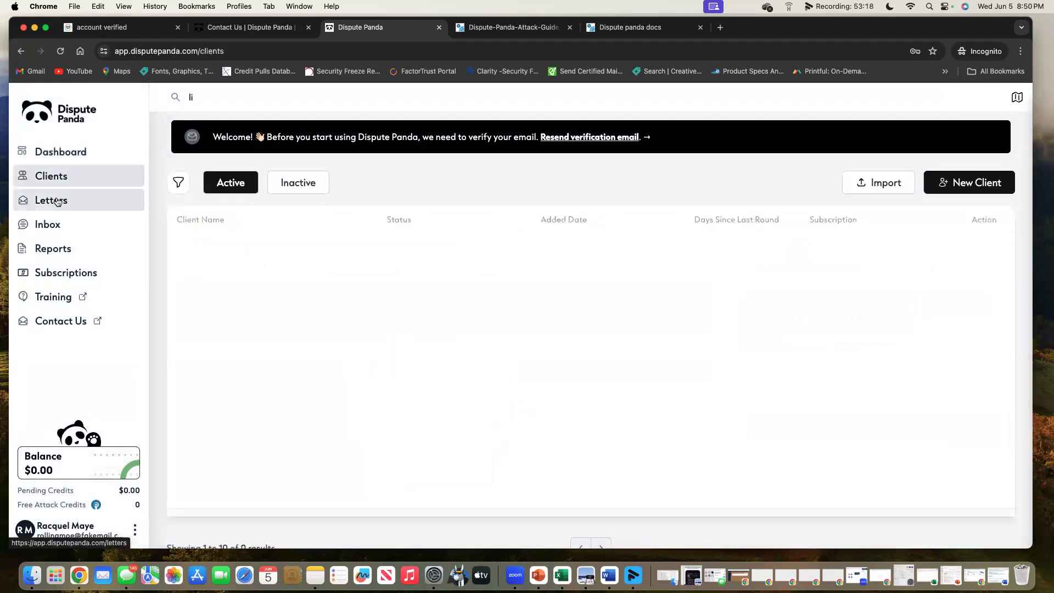
{"action": "left_click", "coordinate": [57, 202]}
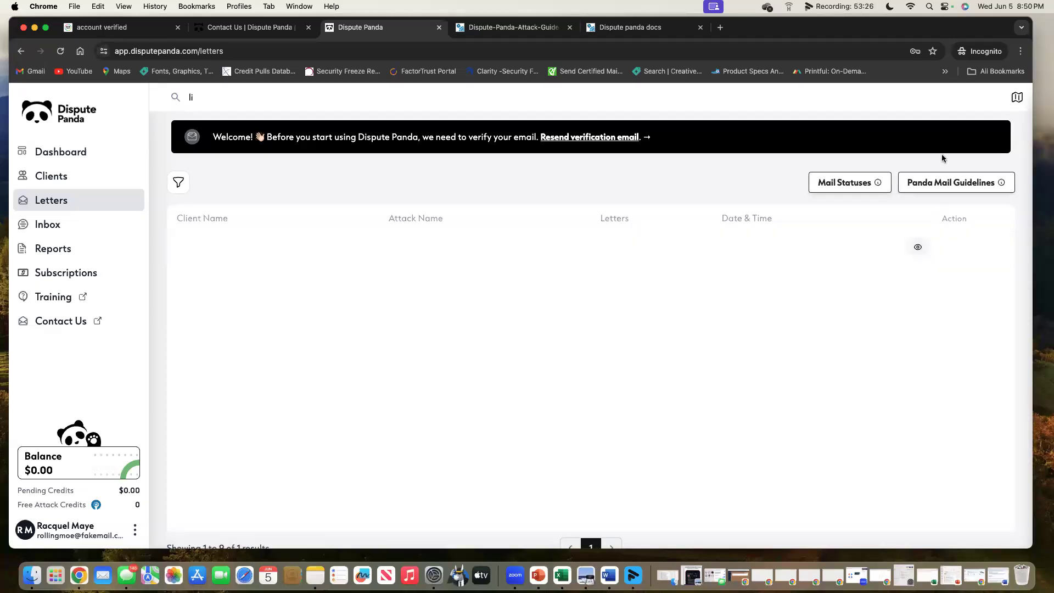
{"action": "left_click", "coordinate": [950, 181]}
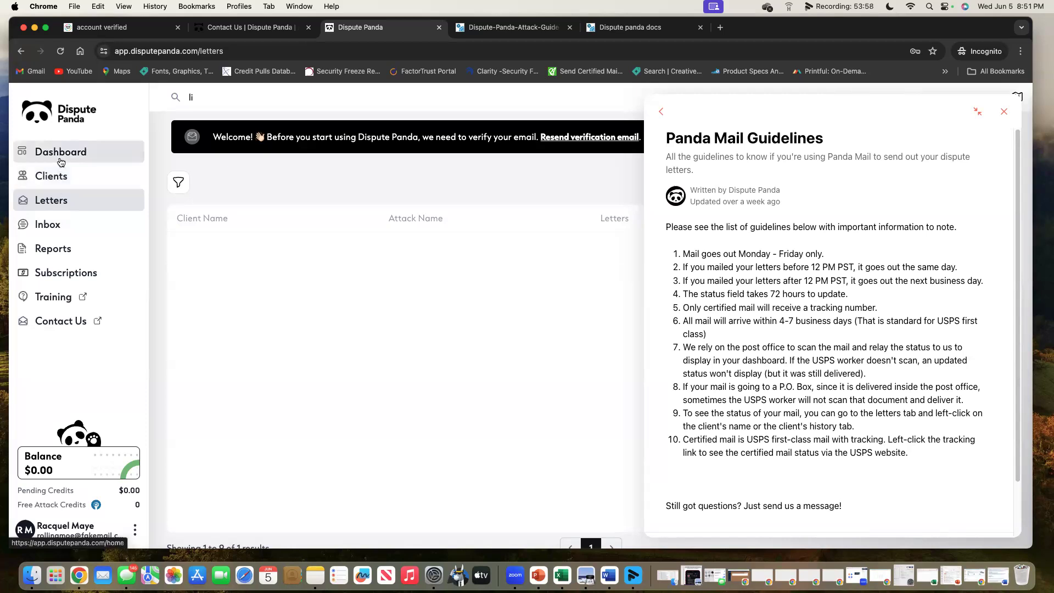
{"action": "left_click", "coordinate": [61, 162]}
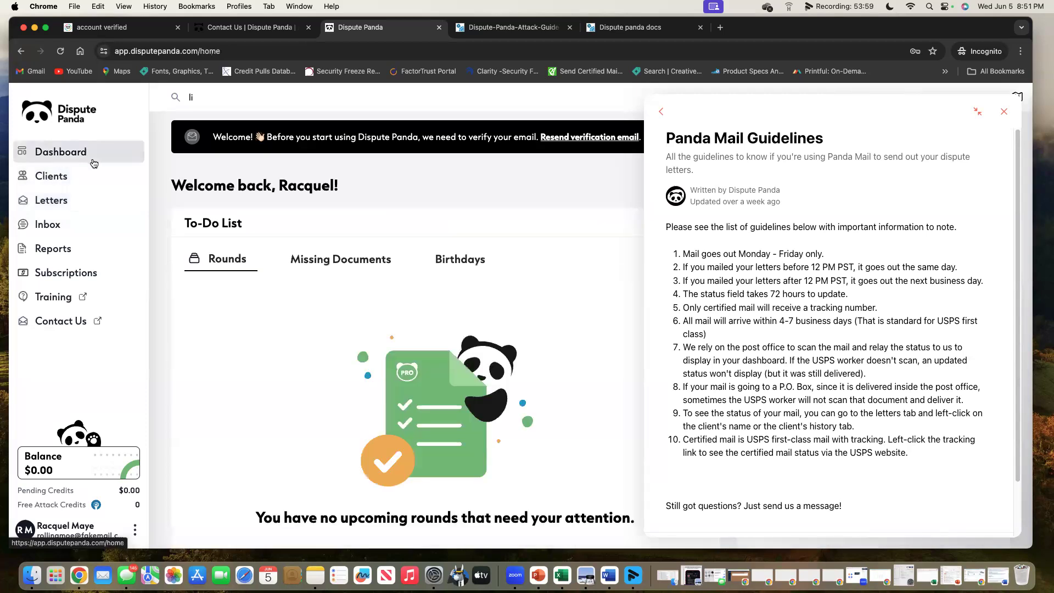
- Close the mail guidelines drawer and open the Credit Dyno 'Become an affiliate' signup form
{"action": "left_click", "coordinate": [1005, 113]}
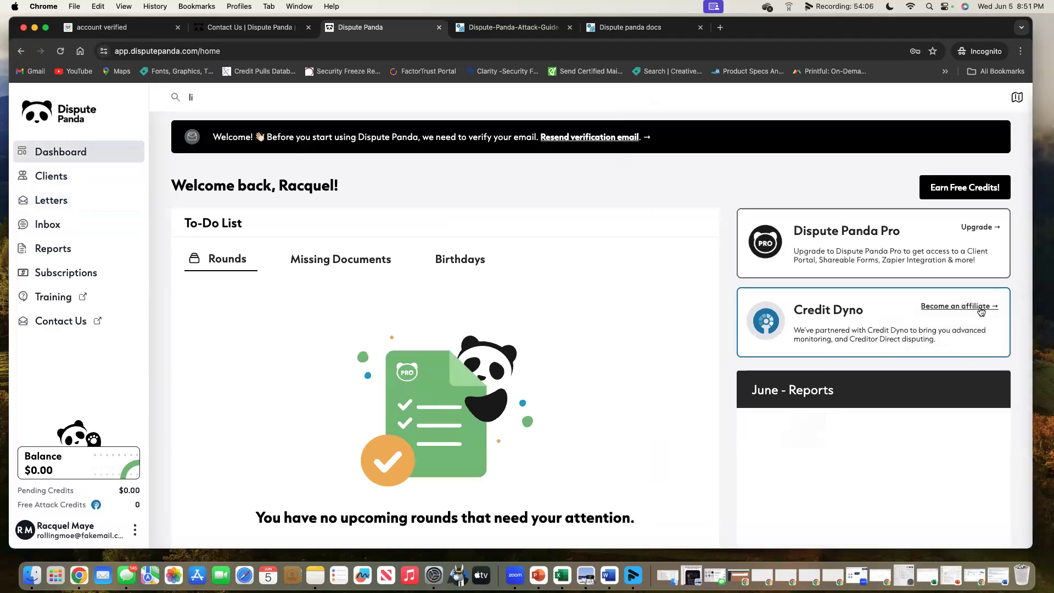
{"action": "left_click", "coordinate": [981, 311]}
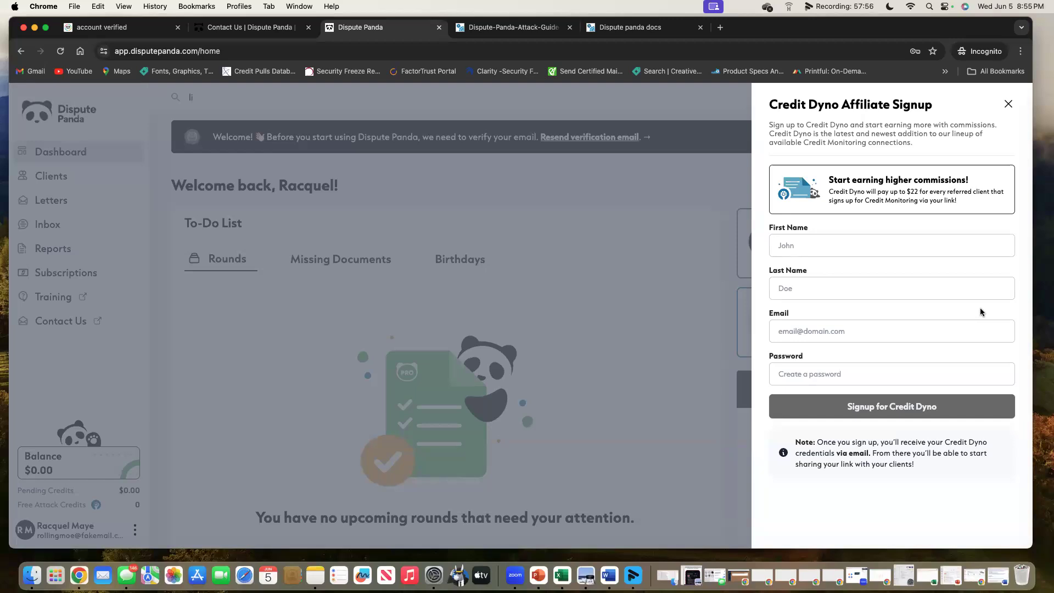
- Close the Credit Dyno Affiliate Signup panel with its X
{"action": "left_click", "coordinate": [1009, 105]}
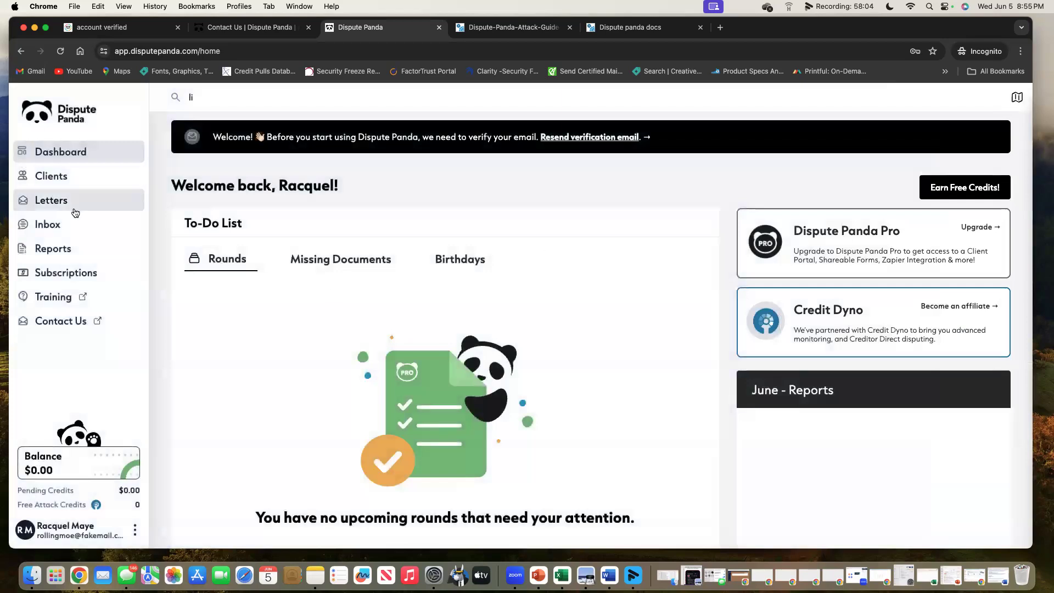
- Open the Letters page, read the Panda Mail Guidelines, and close them again
{"action": "left_click", "coordinate": [77, 208]}
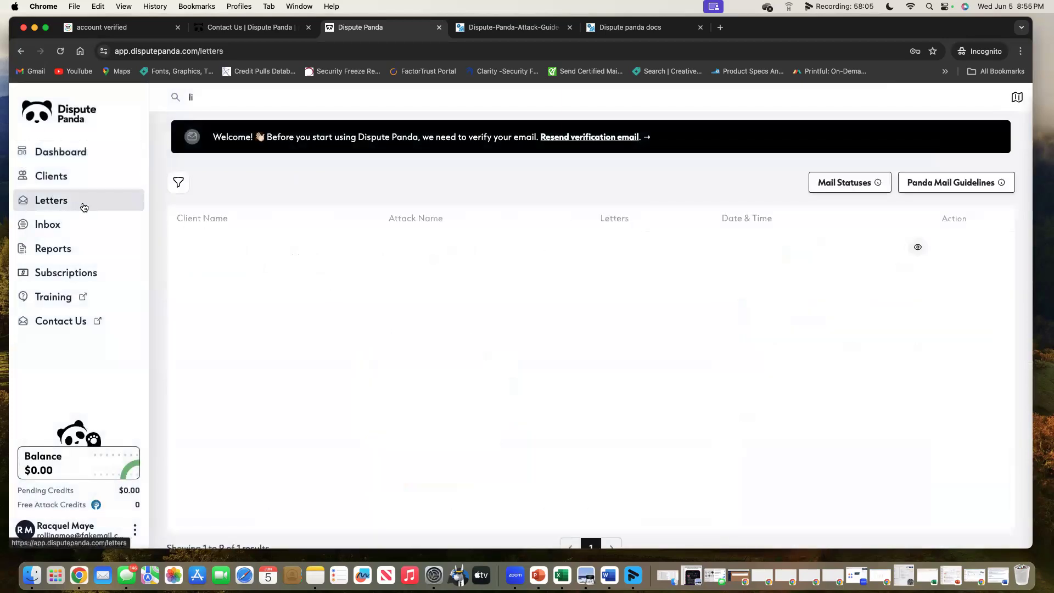
{"action": "left_click", "coordinate": [963, 187]}
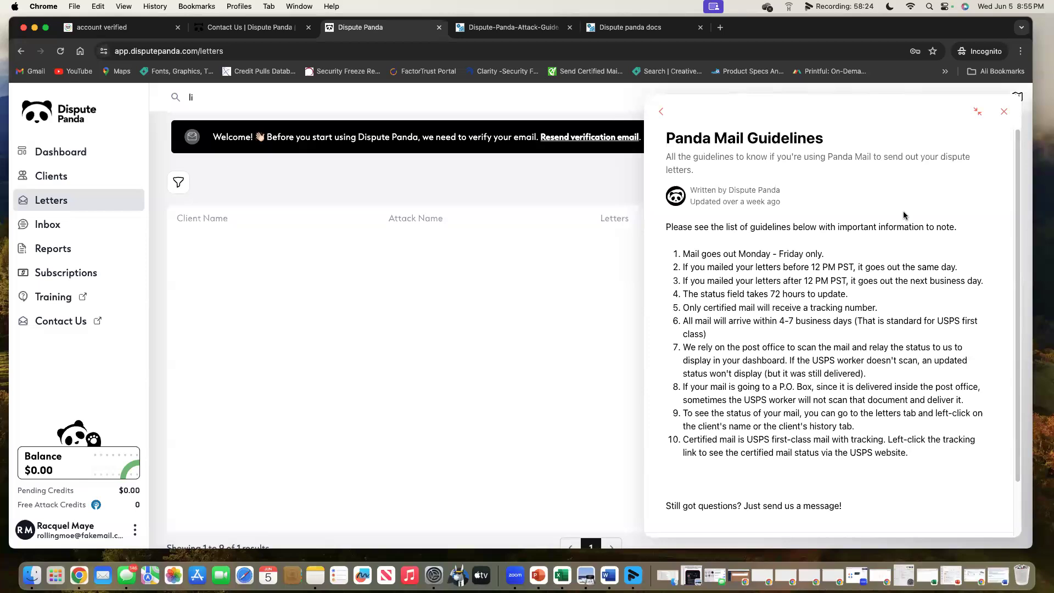
{"action": "left_click", "coordinate": [1005, 112]}
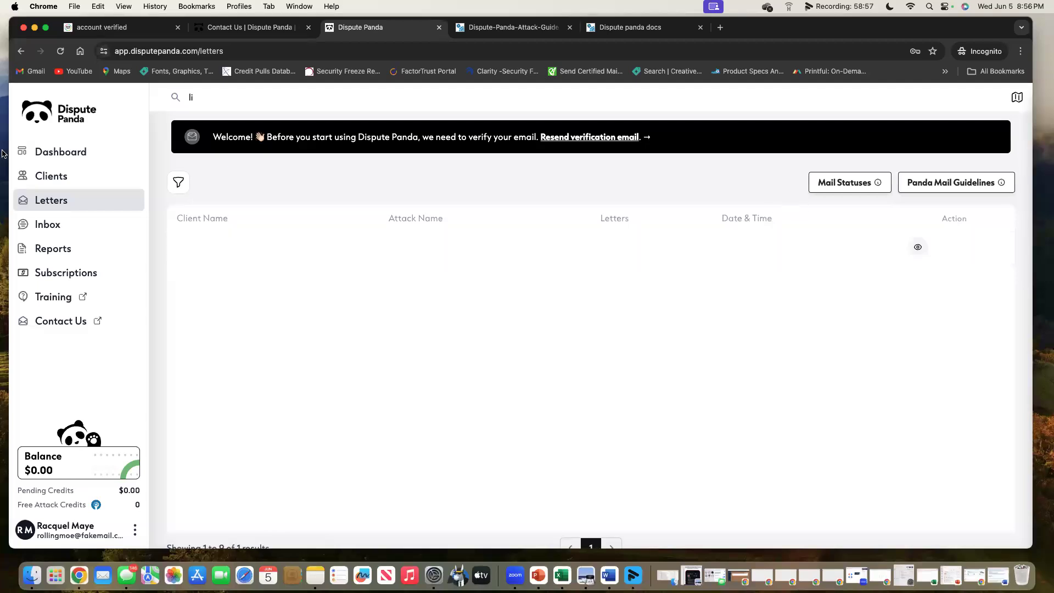
- Return to Dashboard and open the free-credits referral offer's Referral Agreement
{"action": "left_click", "coordinate": [138, 151]}
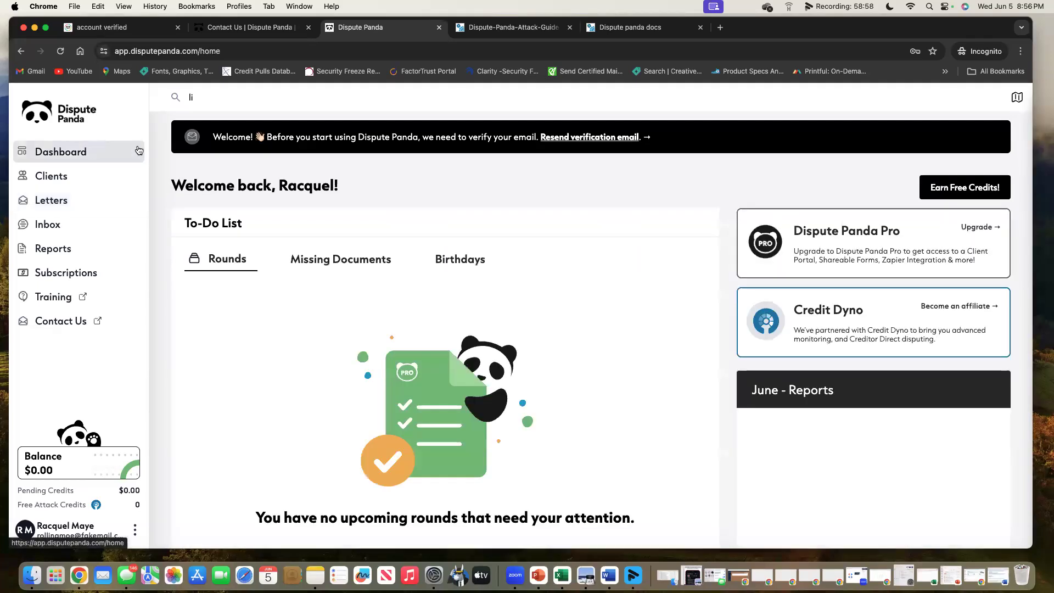
{"action": "left_click", "coordinate": [976, 188]}
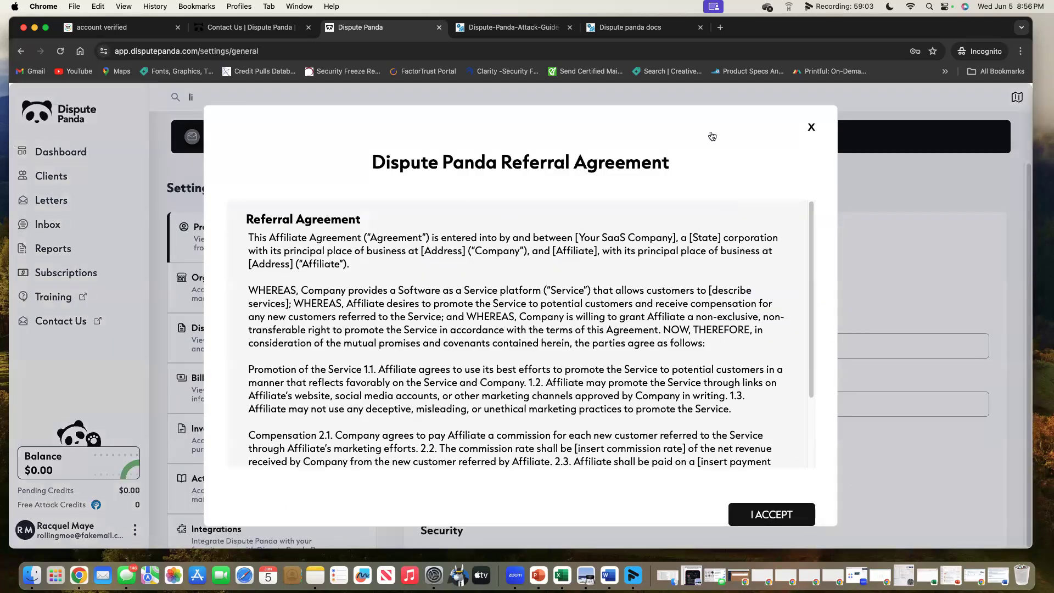
- Close the referral agreement, then reopen it from the billing settings
{"action": "left_click", "coordinate": [813, 129]}
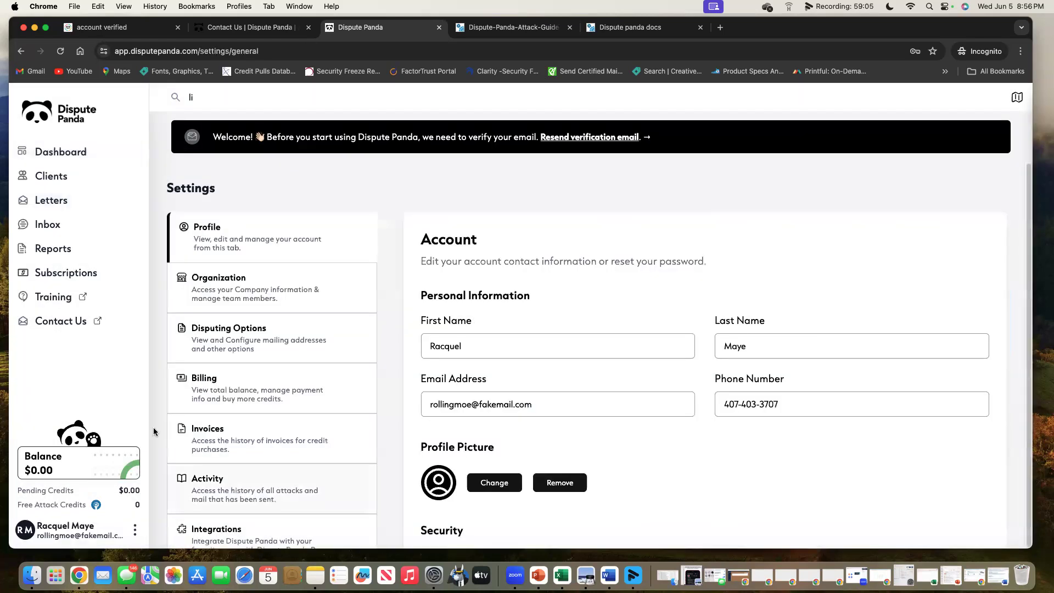
{"action": "left_click", "coordinate": [117, 475]}
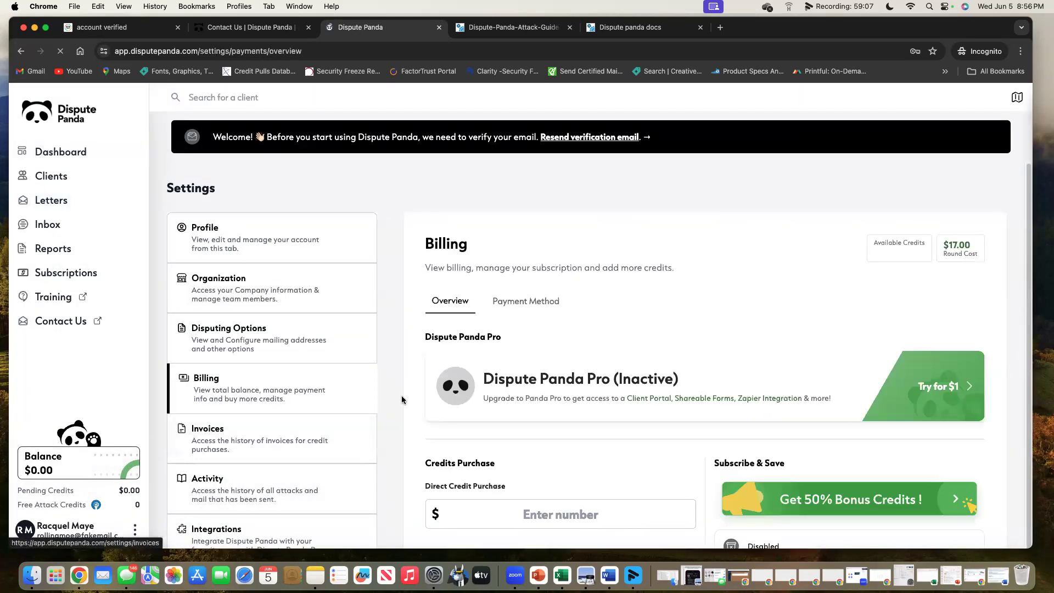
{"action": "scroll", "coordinate": [335, 417], "scroll_direction": "down", "scroll_amount": 1}
{"action": "left_click", "coordinate": [255, 544]}
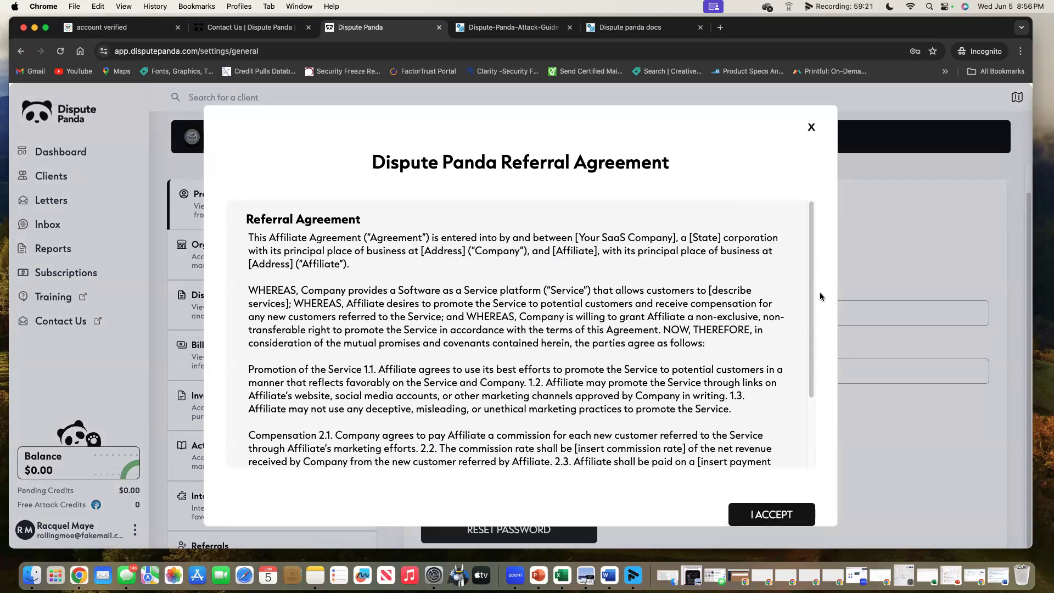
- Dismiss the referral agreement without accepting, then visit the Letters and Inbox pages
{"action": "left_click", "coordinate": [815, 130]}
{"action": "left_click", "coordinate": [117, 201]}
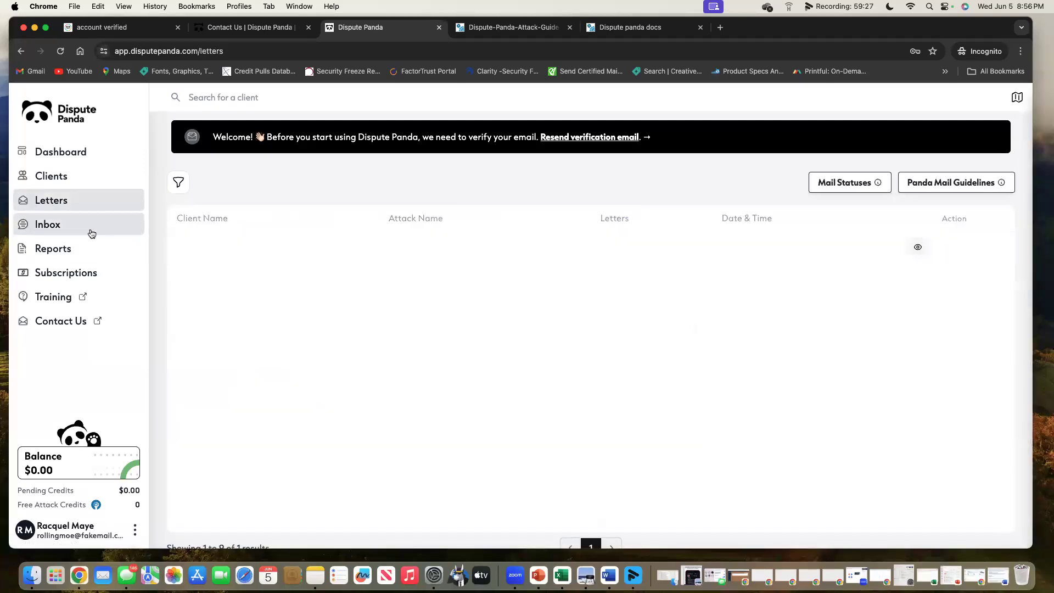
{"action": "left_click", "coordinate": [92, 228]}
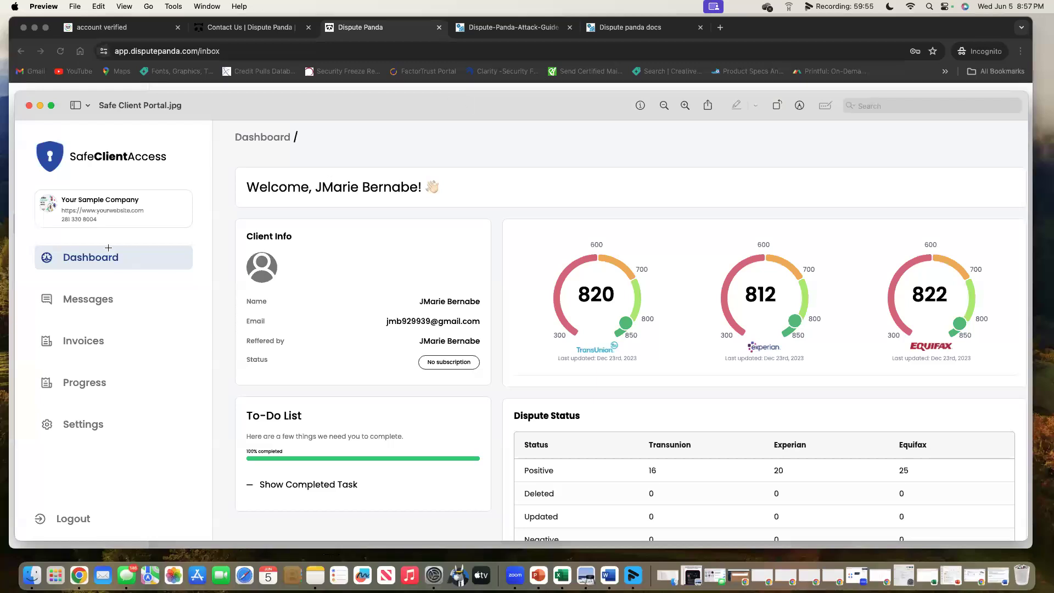
- Highlight the website address and client email on Safe Client Portal.jpg, then close it
{"action": "left_click_drag", "start_coordinate": [157, 217], "coordinate": [57, 205]}
{"action": "mouse_move", "coordinate": [142, 214]}
{"action": "left_click", "coordinate": [645, 293]}
{"action": "left_click_drag", "start_coordinate": [381, 313], "coordinate": [496, 333]}
{"action": "left_click", "coordinate": [75, 114]}
{"action": "left_click_drag", "start_coordinate": [57, 205], "coordinate": [158, 219]}
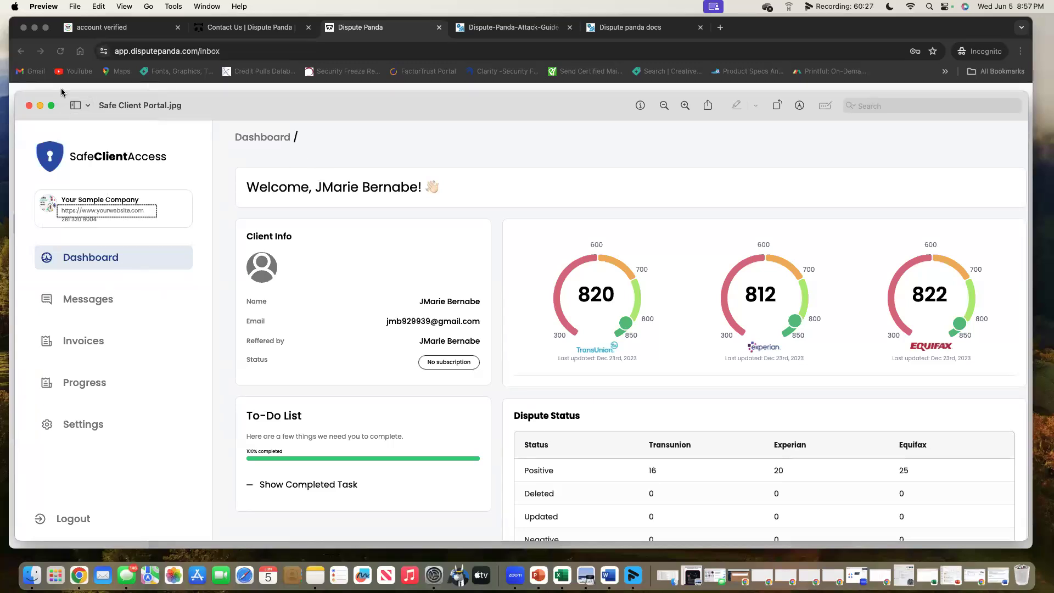
{"action": "left_click", "coordinate": [30, 106]}
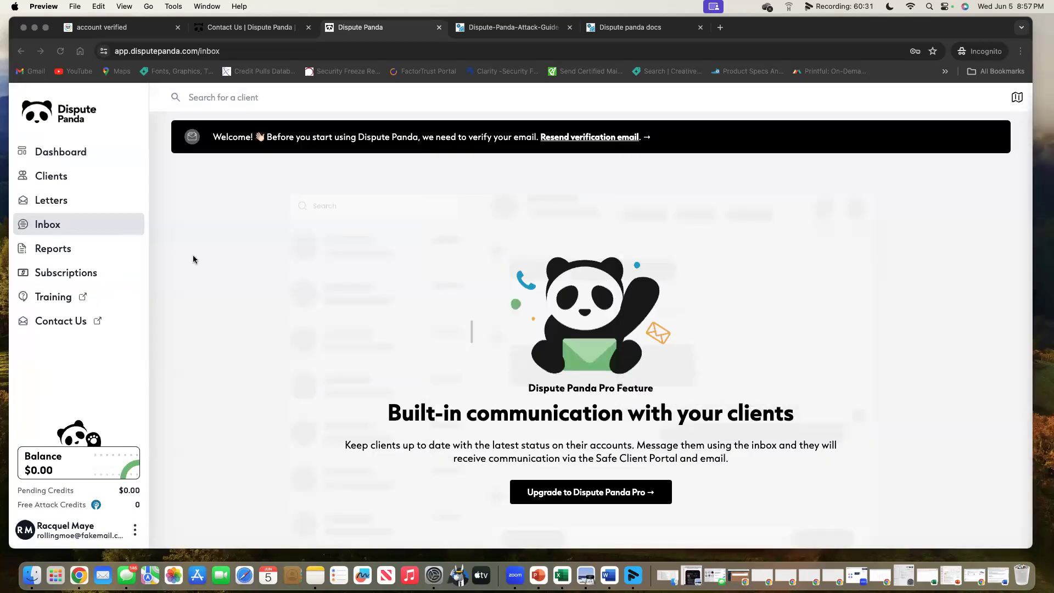
- Return to the browser and open Dispute Panda's Reports page
{"action": "left_click", "coordinate": [68, 252]}
{"action": "left_click", "coordinate": [68, 252]}
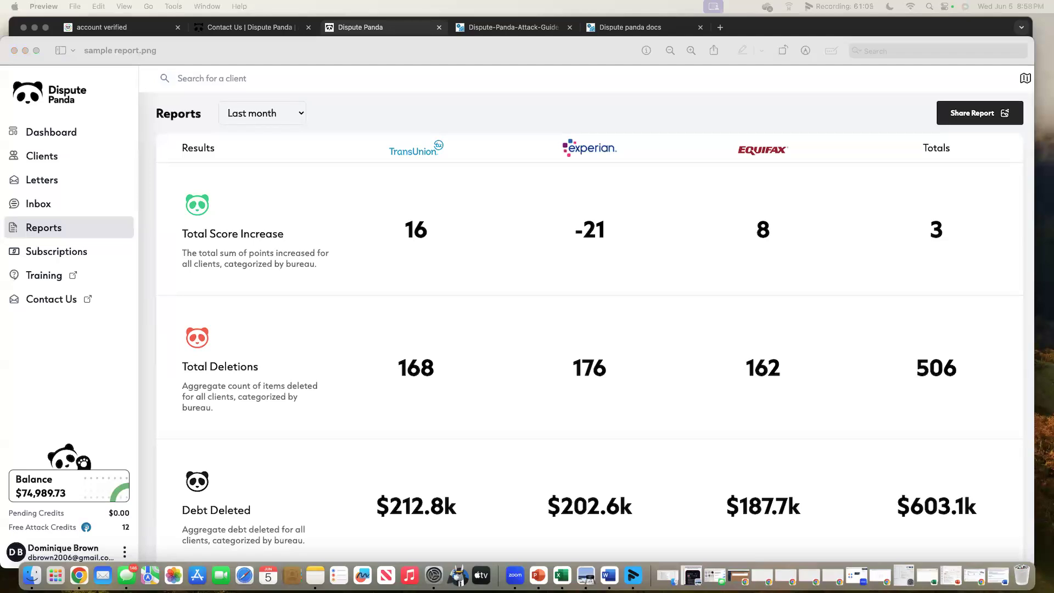
- Look over the report-sharing image, then close it and sample report.png
{"action": "left_click_drag", "start_coordinate": [1052, 77], "coordinate": [338, 108]}
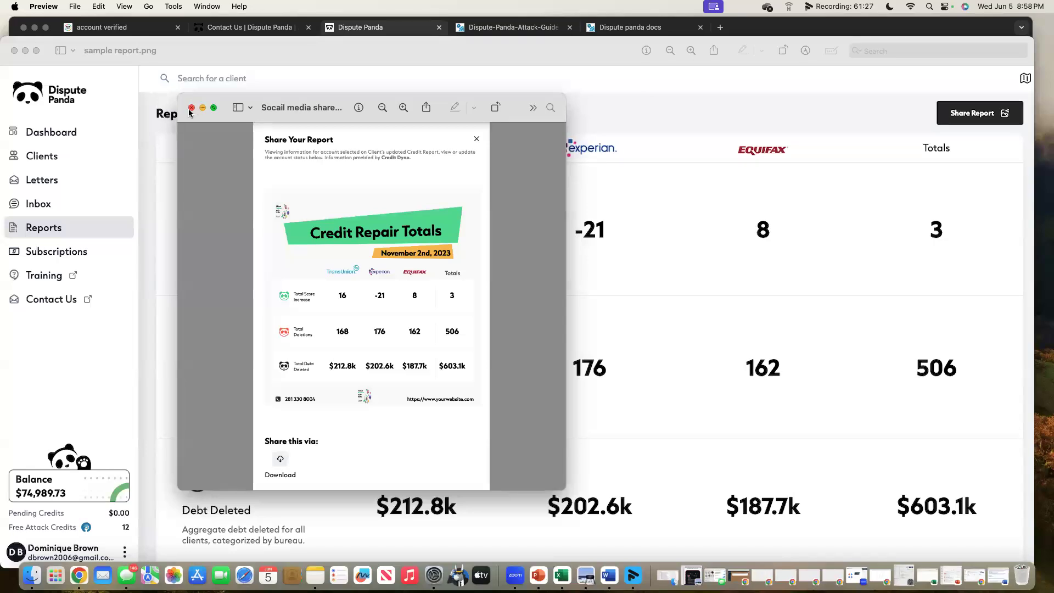
{"action": "key", "text": "super+w"}
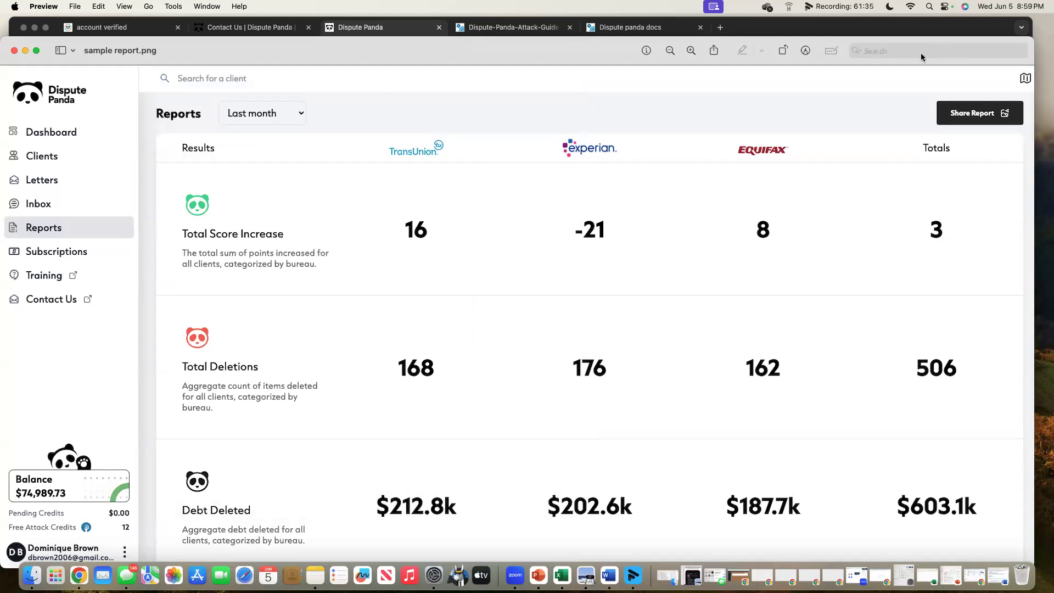
{"action": "left_click", "coordinate": [14, 52]}
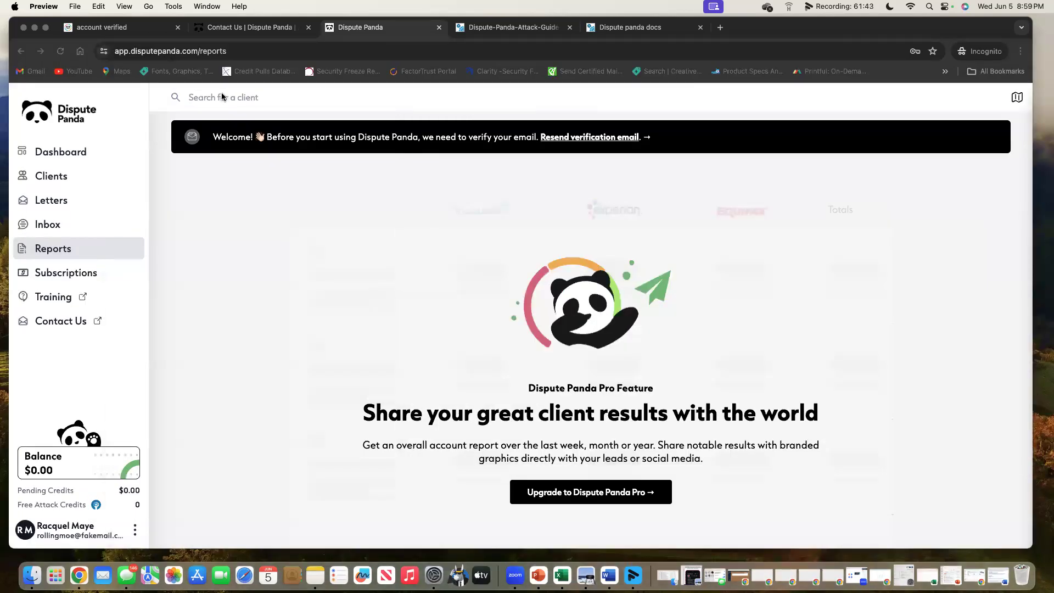
- Open Subscriptions to see the Pro-only 'Billing made easy' preview
{"action": "left_click", "coordinate": [53, 274]}
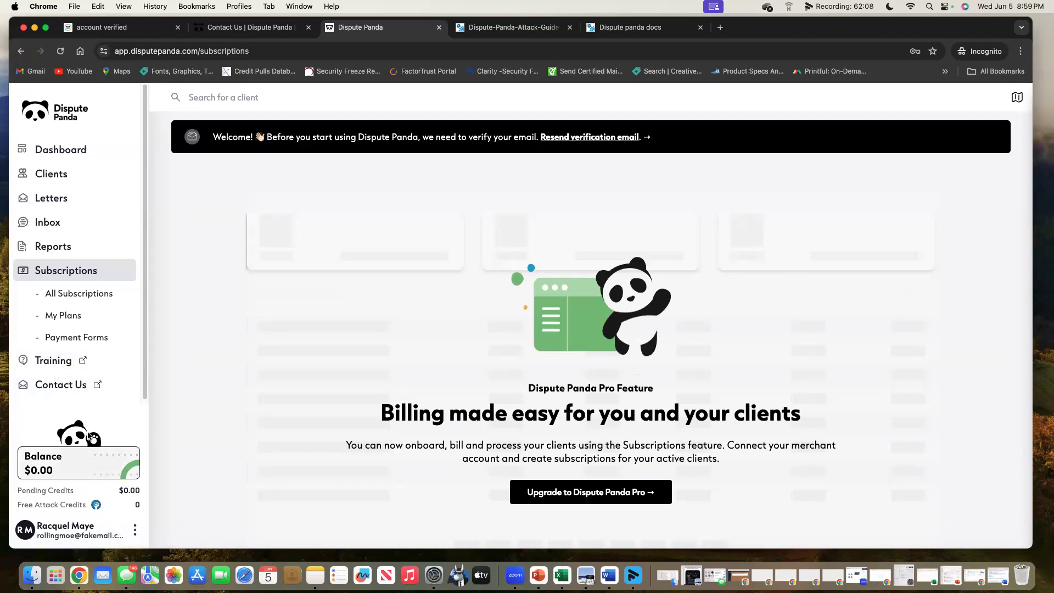
- Open Settings from the profile menu and show the Organization Information section
{"action": "left_click", "coordinate": [135, 532]}
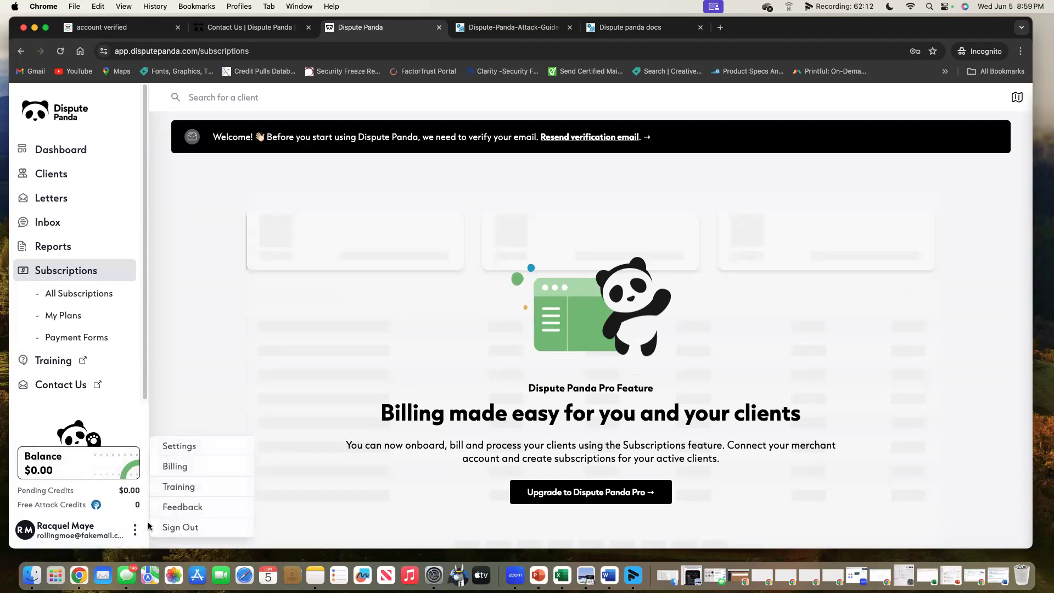
{"action": "left_click", "coordinate": [186, 448]}
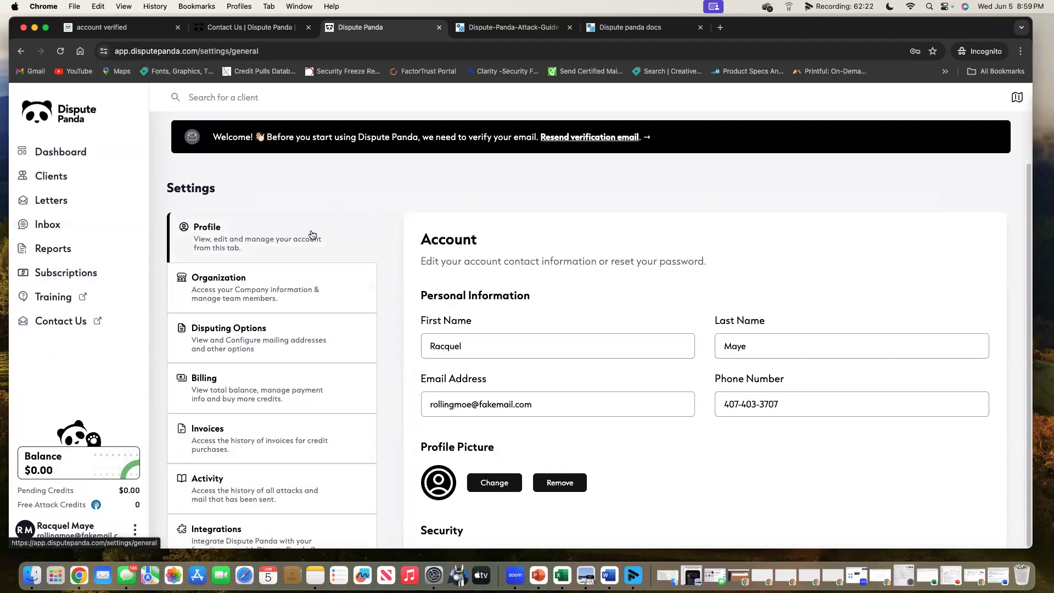
{"action": "scroll", "coordinate": [598, 416], "scroll_direction": "down", "scroll_amount": 2}
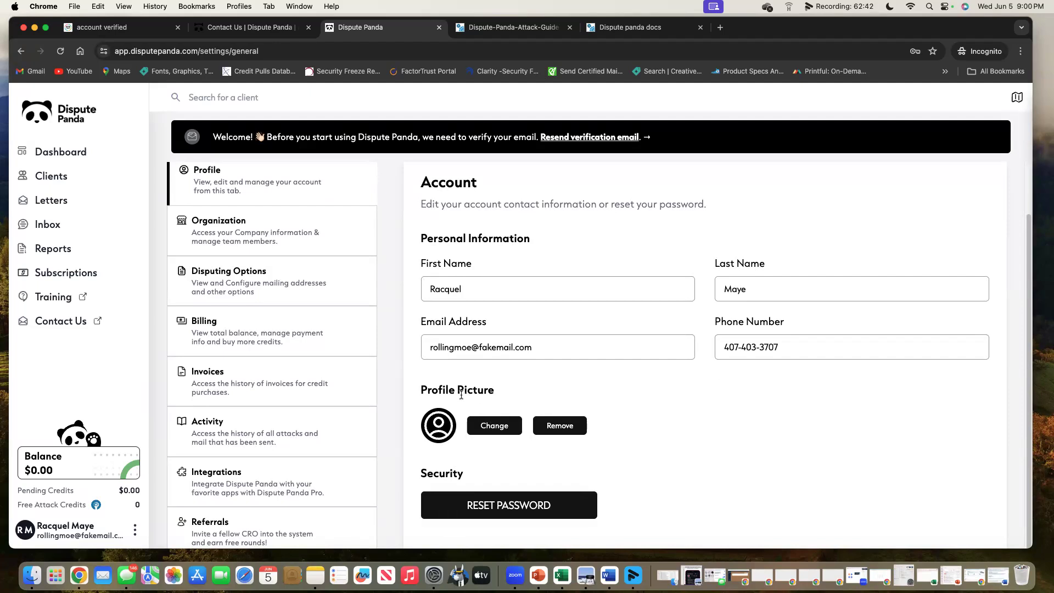
{"action": "left_click", "coordinate": [218, 232]}
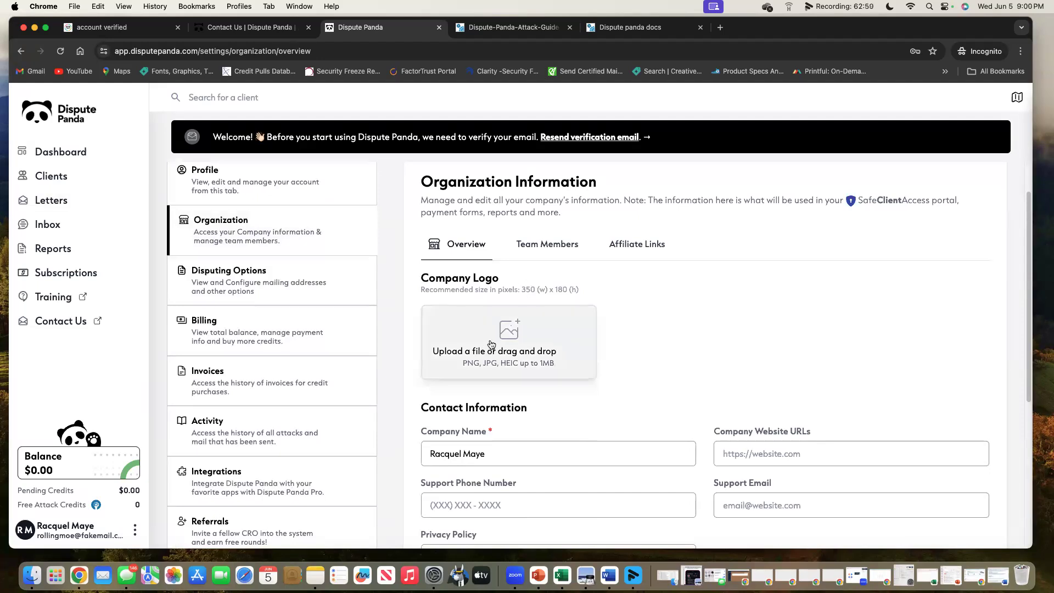
{"action": "scroll", "coordinate": [492, 345], "scroll_direction": "down", "scroll_amount": 2}
{"action": "scroll", "coordinate": [521, 373], "scroll_direction": "down", "scroll_amount": 1}
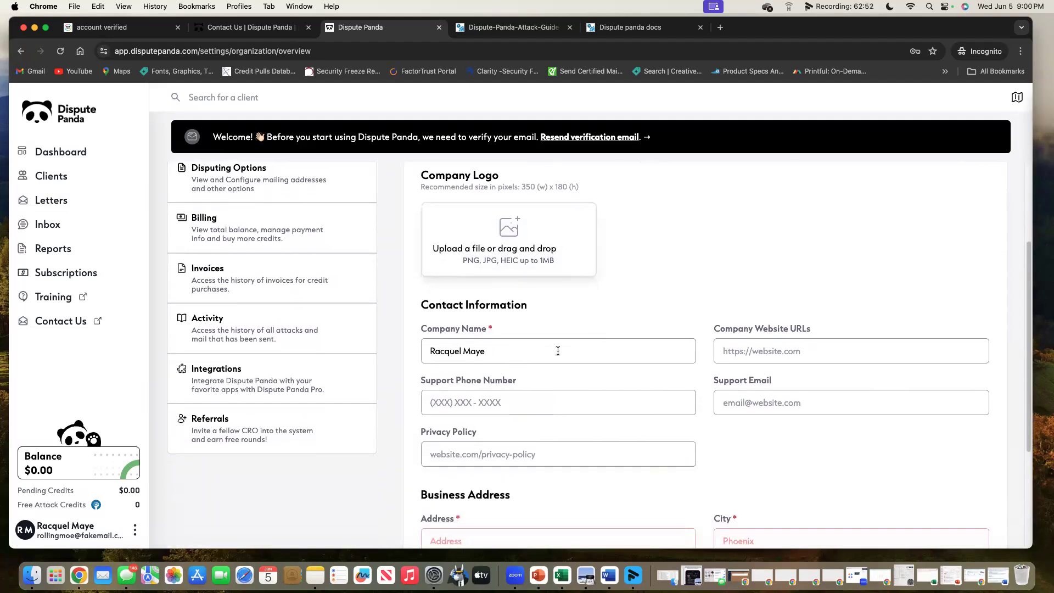
{"action": "scroll", "coordinate": [764, 341], "scroll_direction": "down", "scroll_amount": 2}
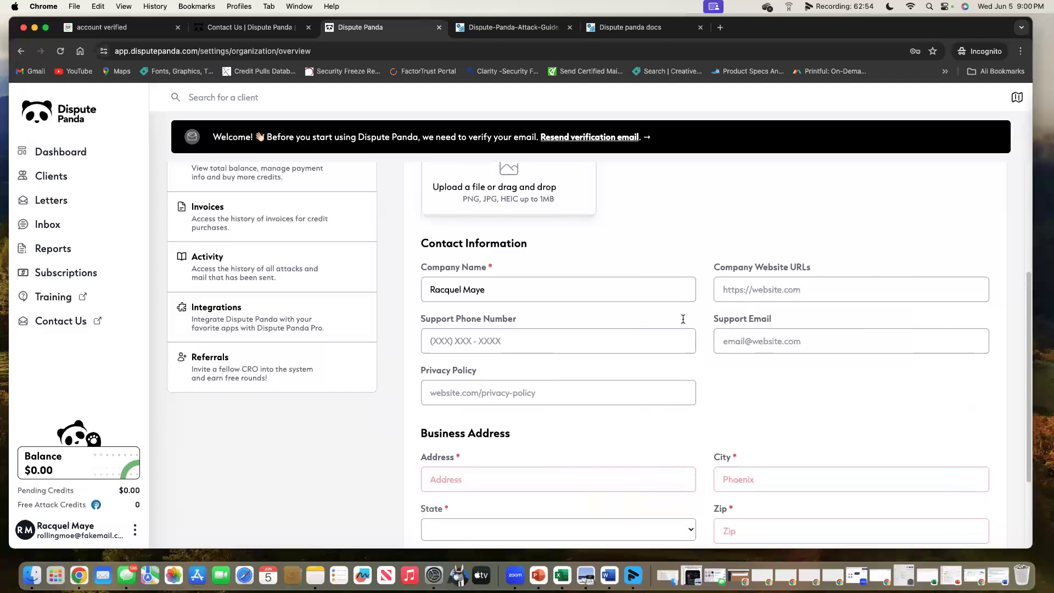
{"action": "scroll", "coordinate": [706, 340], "scroll_direction": "down", "scroll_amount": 3}
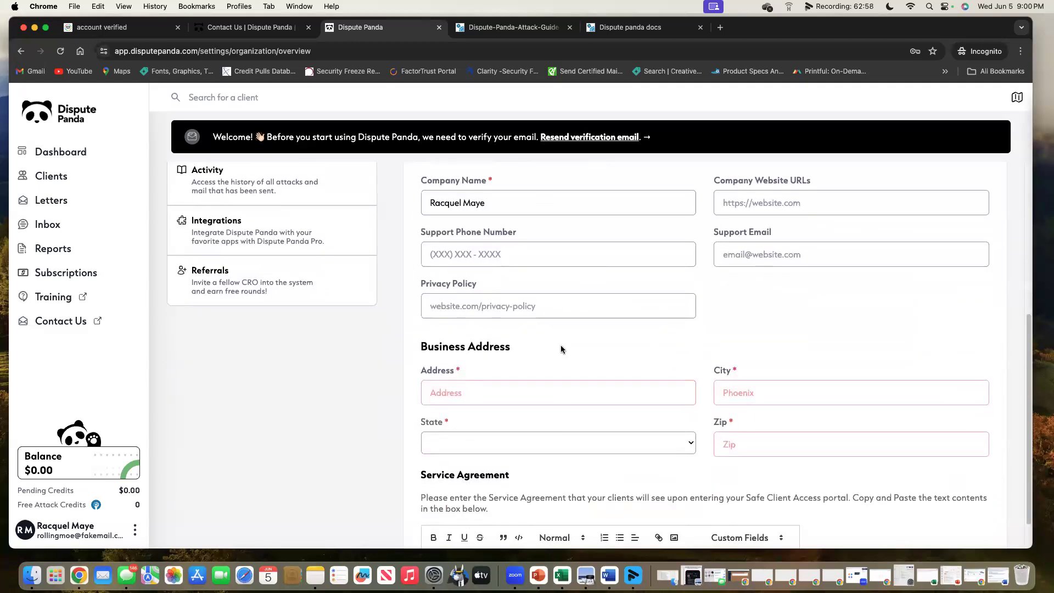
{"action": "scroll", "coordinate": [586, 394], "scroll_direction": "down", "scroll_amount": 2}
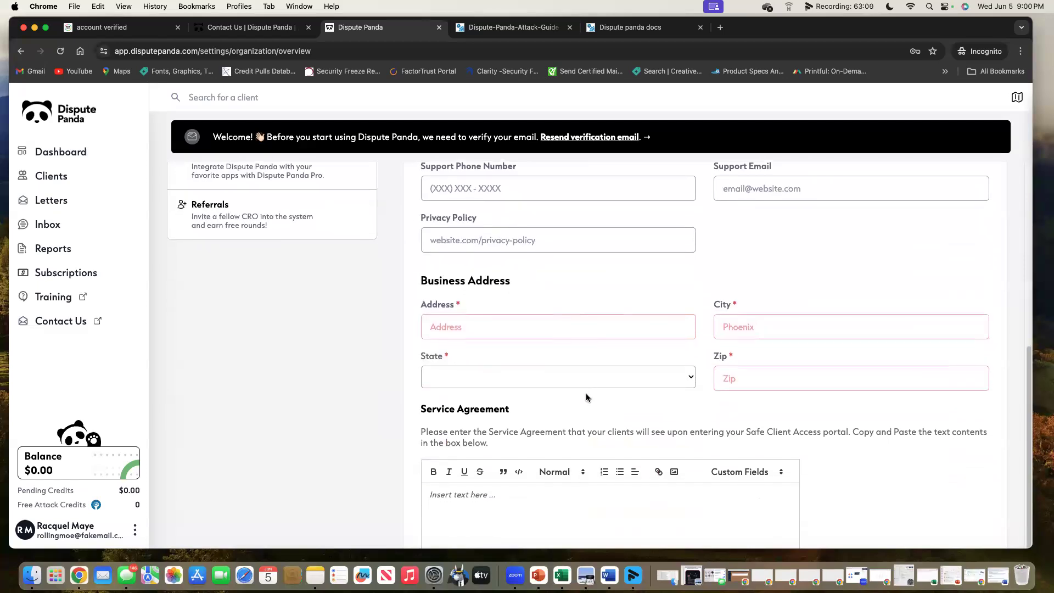
{"action": "scroll", "coordinate": [587, 395], "scroll_direction": "down", "scroll_amount": 2}
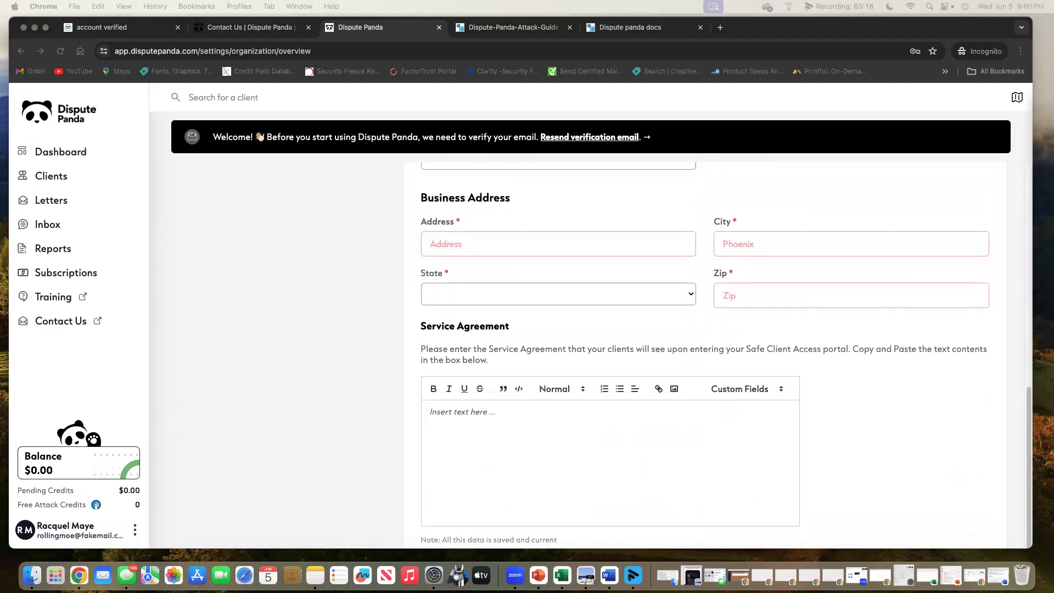
{"action": "scroll", "coordinate": [920, 379], "scroll_direction": "up", "scroll_amount": 2}
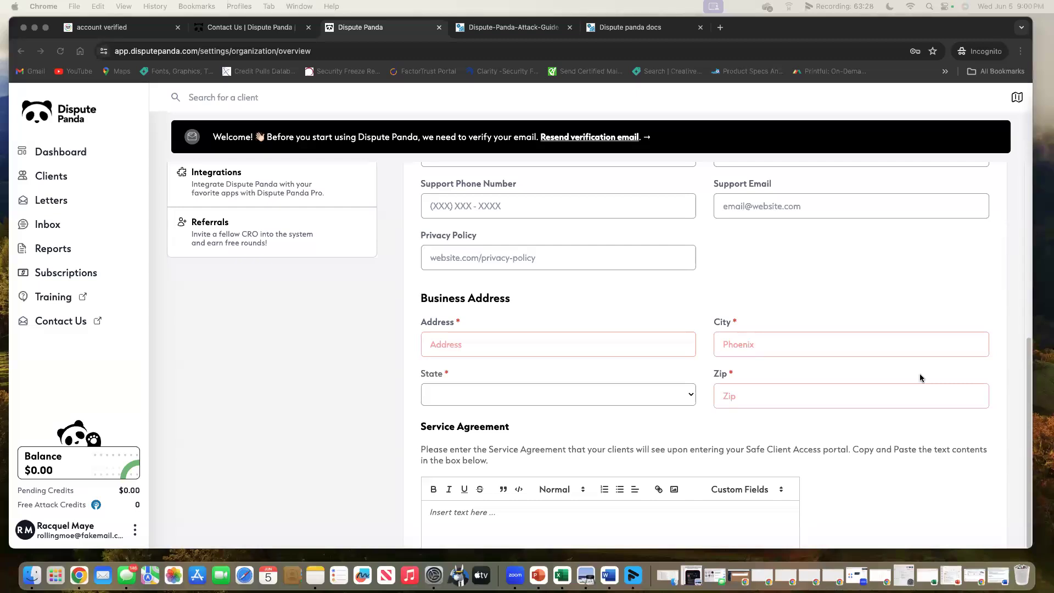
{"action": "scroll", "coordinate": [921, 378], "scroll_direction": "up", "scroll_amount": 6}
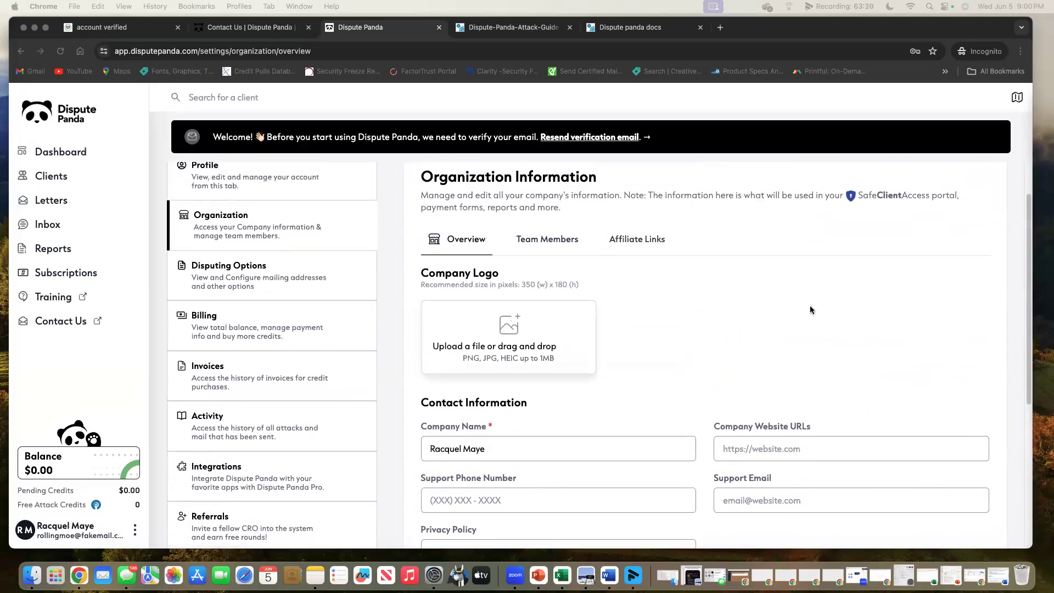
{"action": "left_click", "coordinate": [571, 240]}
- Review the Team Members list and invite form, then show the Affiliate Links tab
{"action": "left_click", "coordinate": [571, 243]}
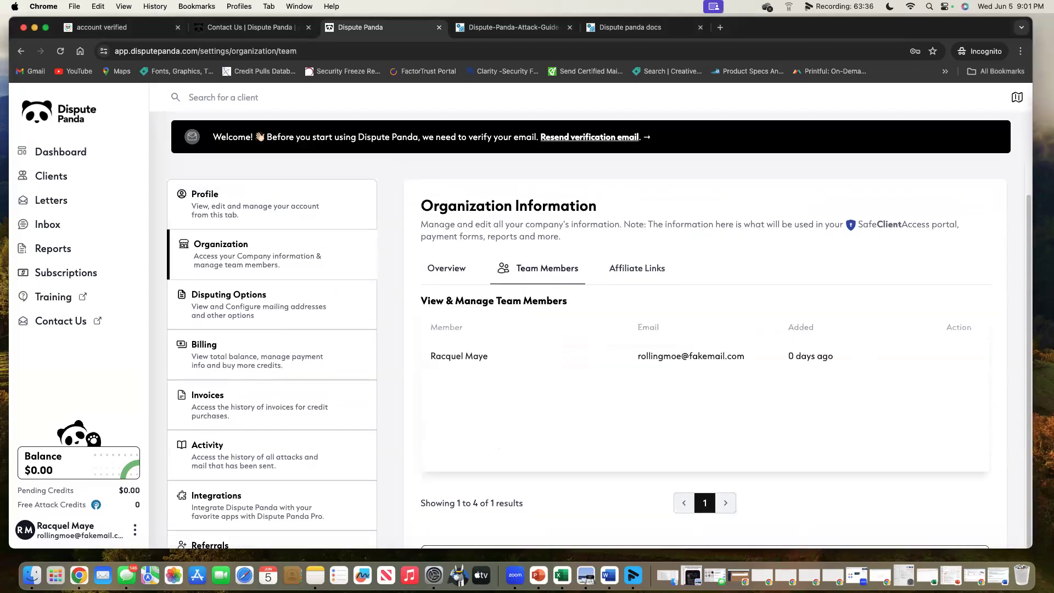
{"action": "left_click_drag", "start_coordinate": [976, 549], "coordinate": [977, 560]}
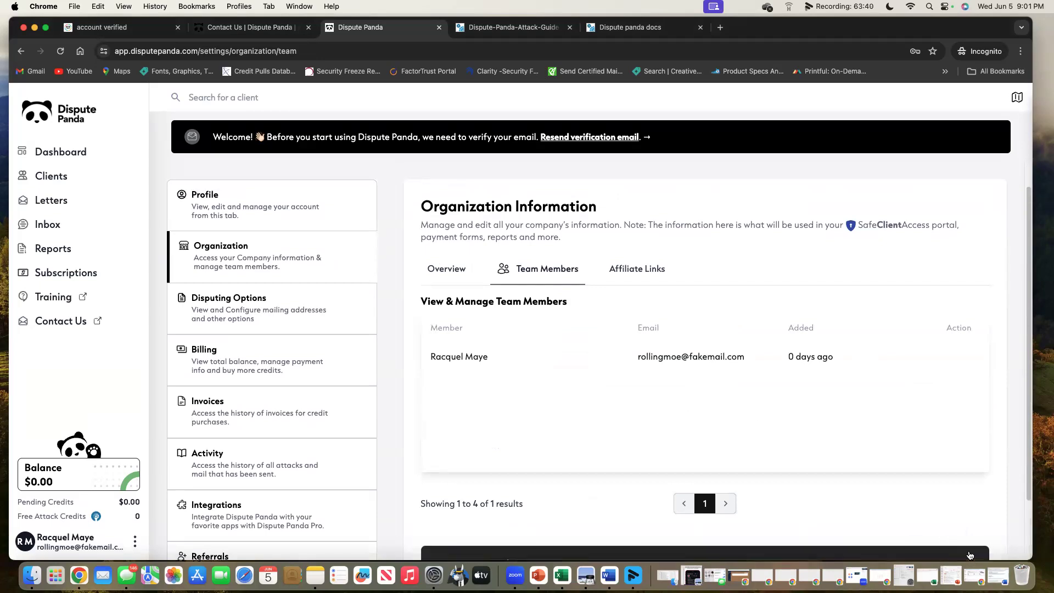
{"action": "scroll", "coordinate": [948, 497], "scroll_direction": "down", "scroll_amount": 5}
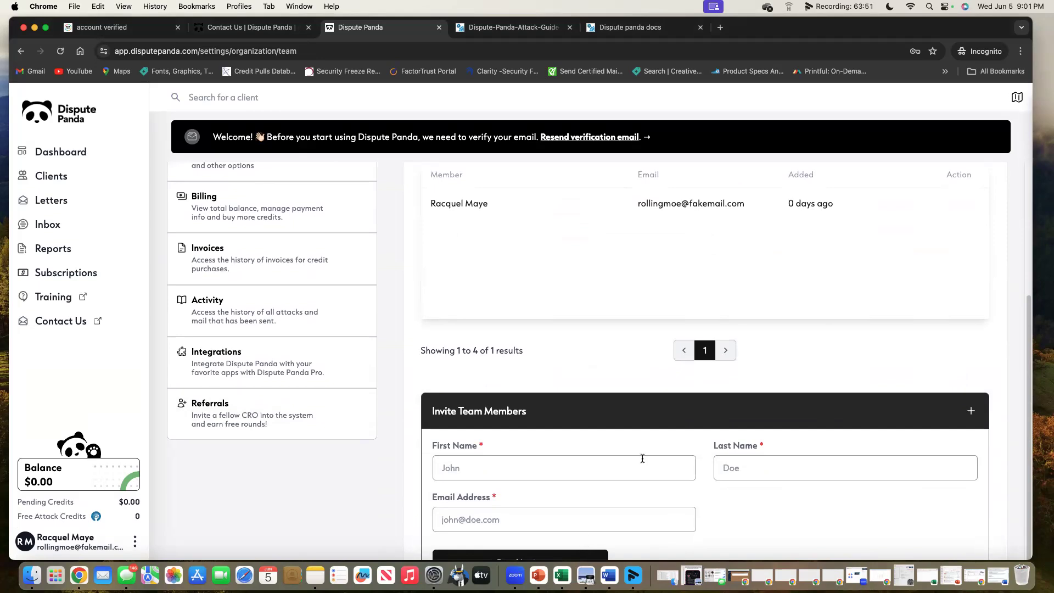
{"action": "scroll", "coordinate": [645, 456], "scroll_direction": "up", "scroll_amount": 5}
{"action": "scroll", "coordinate": [646, 455], "scroll_direction": "down", "scroll_amount": 5}
{"action": "scroll", "coordinate": [661, 448], "scroll_direction": "up", "scroll_amount": 5}
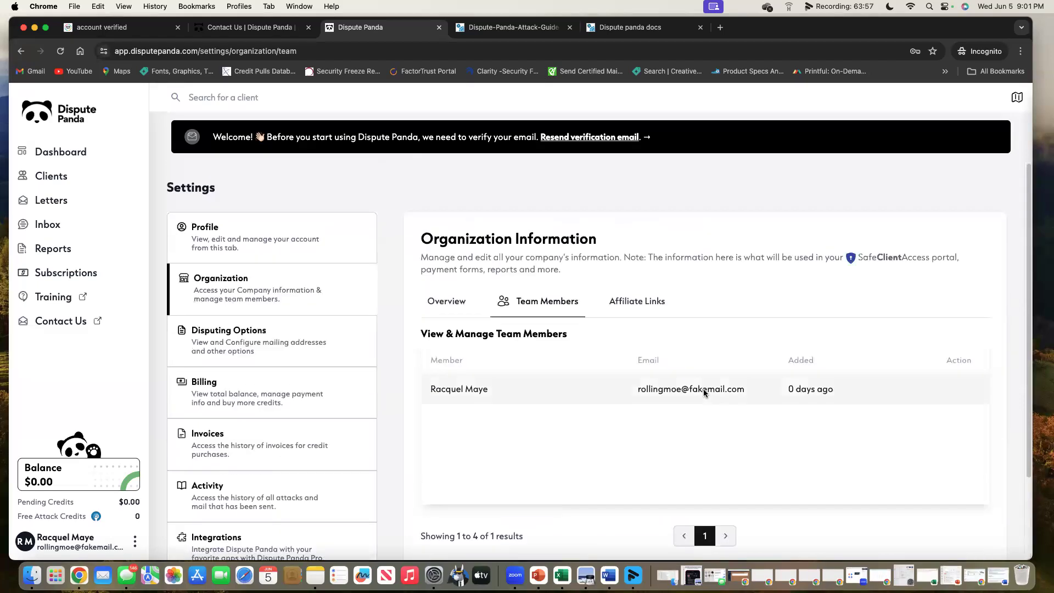
{"action": "left_click", "coordinate": [655, 307]}
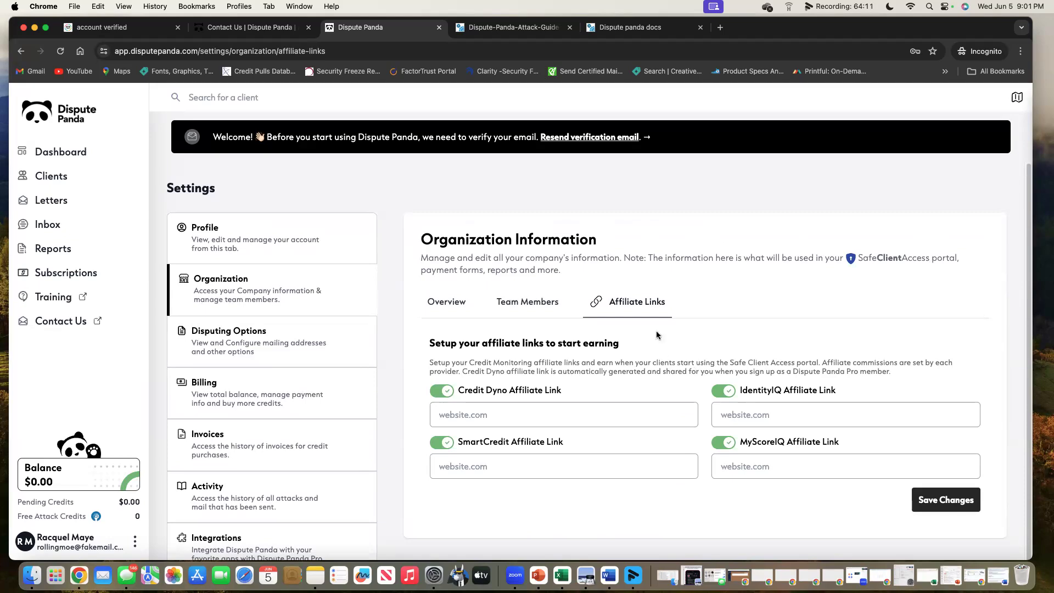
- Disable the IdentityIQ, MyScoreIQ and SmartCredit links, leaving only Credit Dyno enabled
{"action": "left_click", "coordinate": [724, 391]}
{"action": "left_click", "coordinate": [727, 447]}
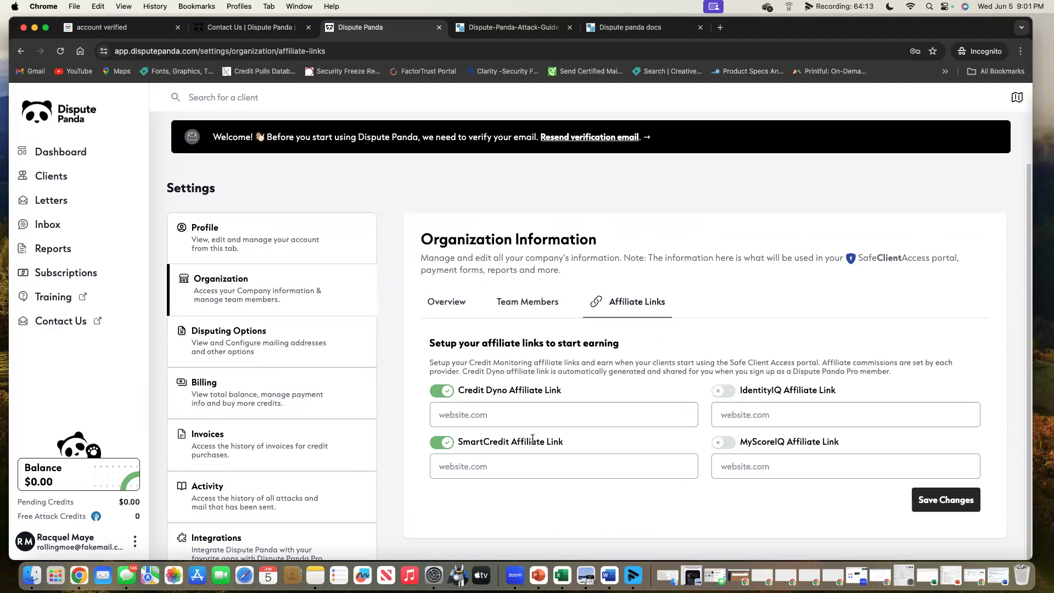
{"action": "left_click", "coordinate": [452, 442]}
{"action": "left_click", "coordinate": [467, 415]}
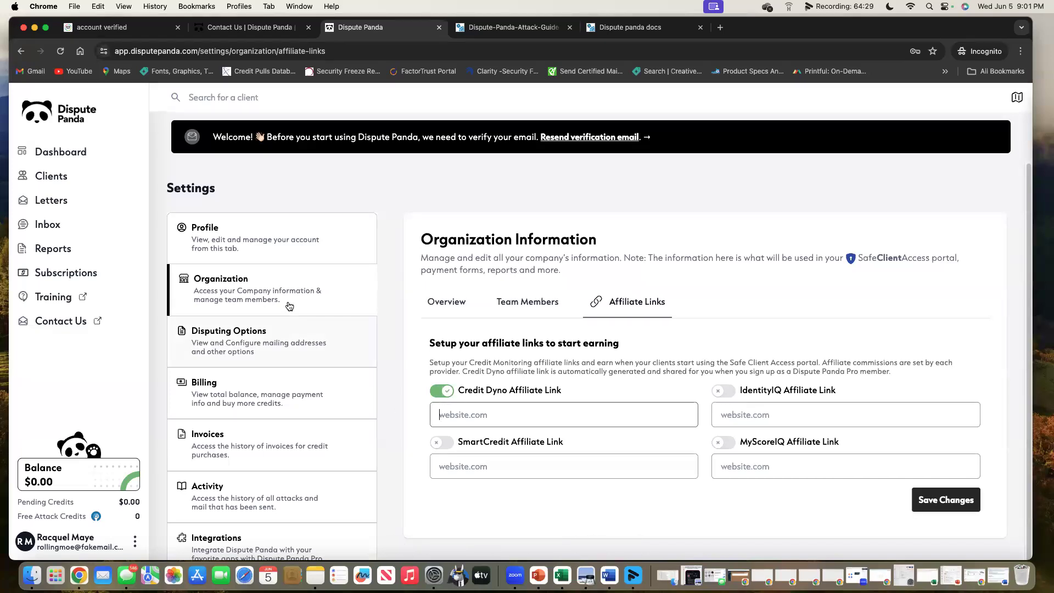
- In Disputing Options, change Experian's mailing address to P.O. Box 9706 and save
{"action": "left_click", "coordinate": [309, 345]}
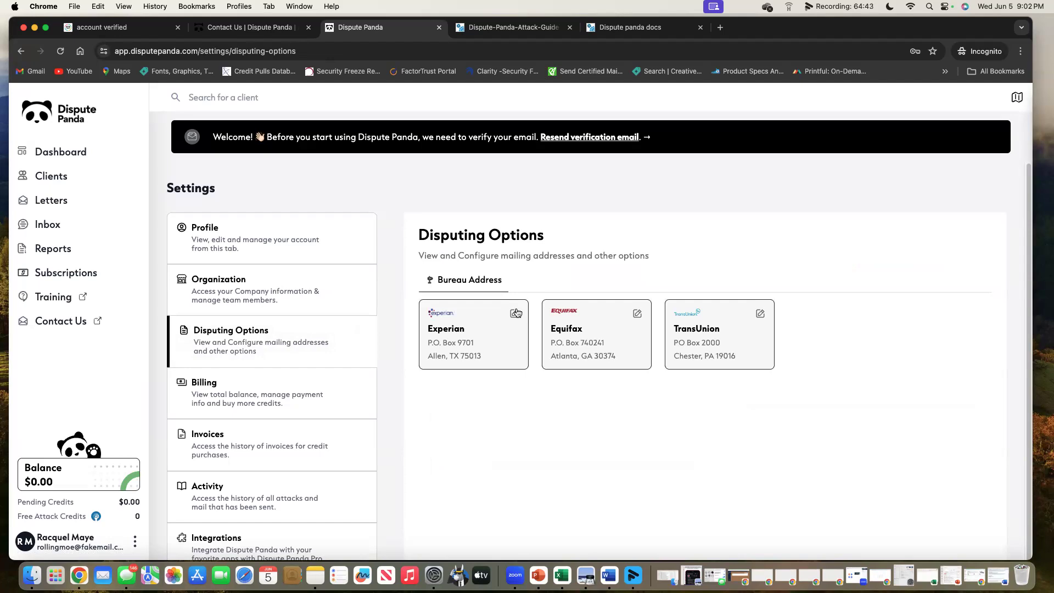
{"action": "left_click", "coordinate": [516, 313]}
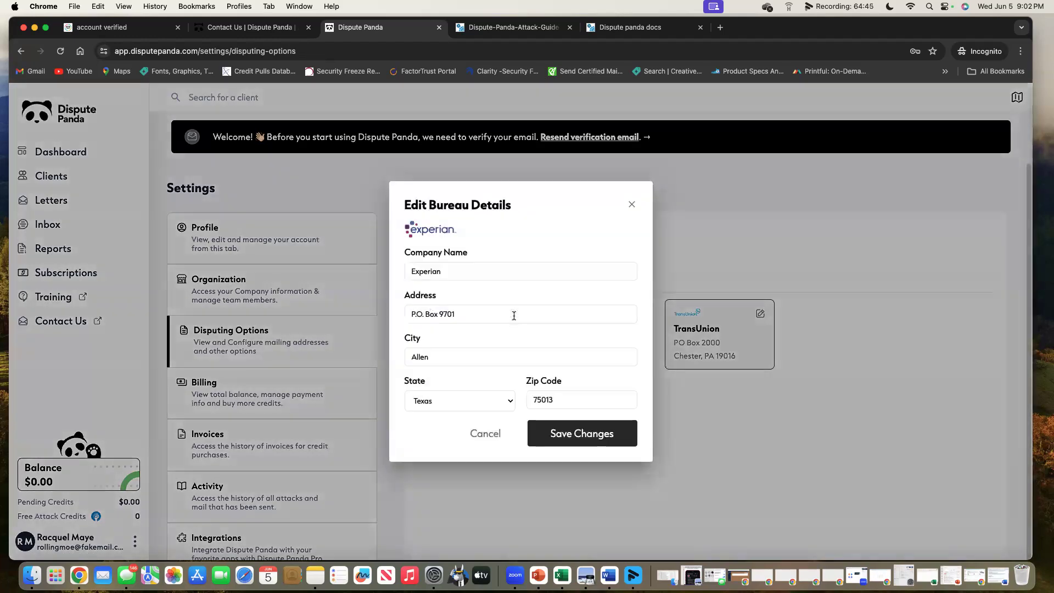
{"action": "key", "text": "BackSpace"}
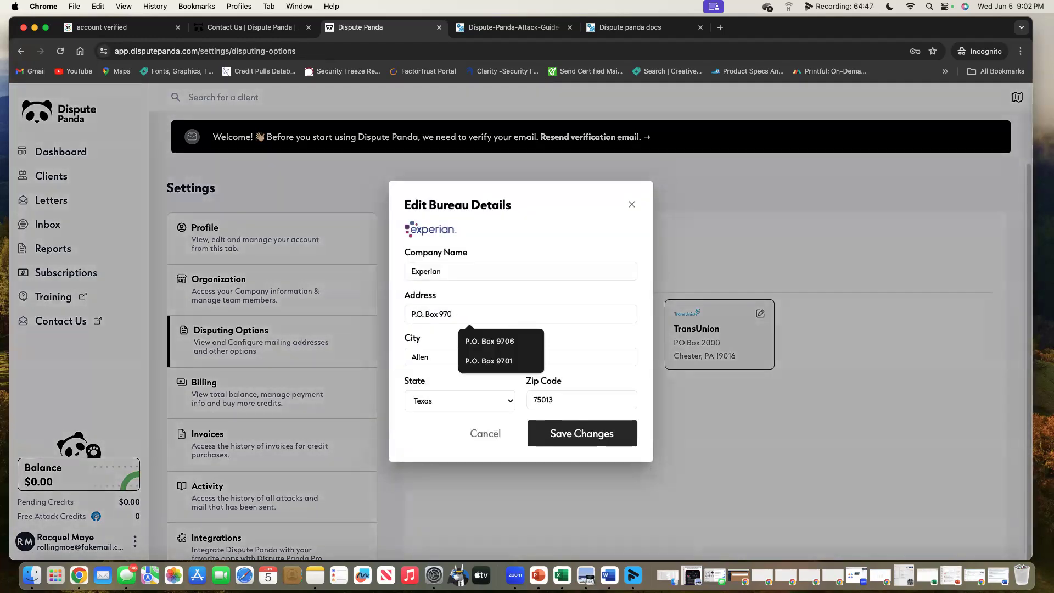
{"action": "type", "text": "6"}
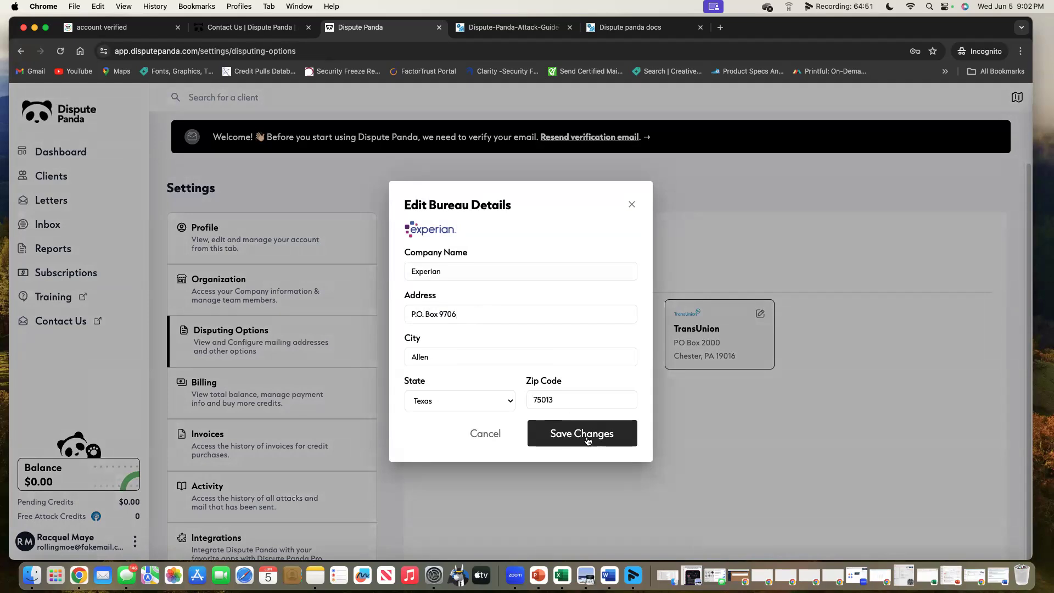
{"action": "left_click", "coordinate": [587, 439]}
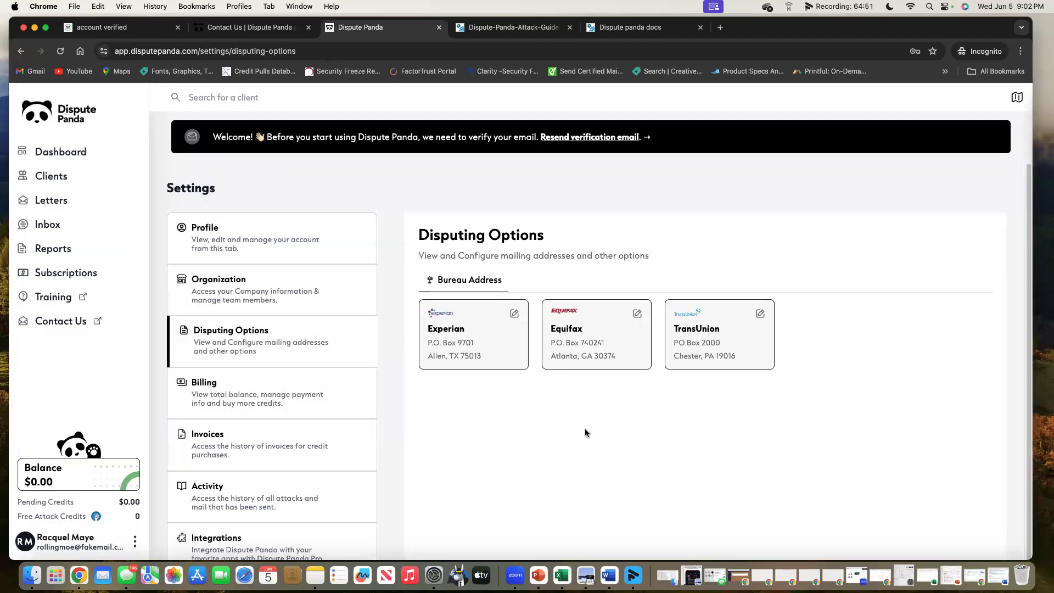
- Restore Experian's address to P.O. Box 9701 and save it
{"action": "left_click", "coordinate": [515, 315]}
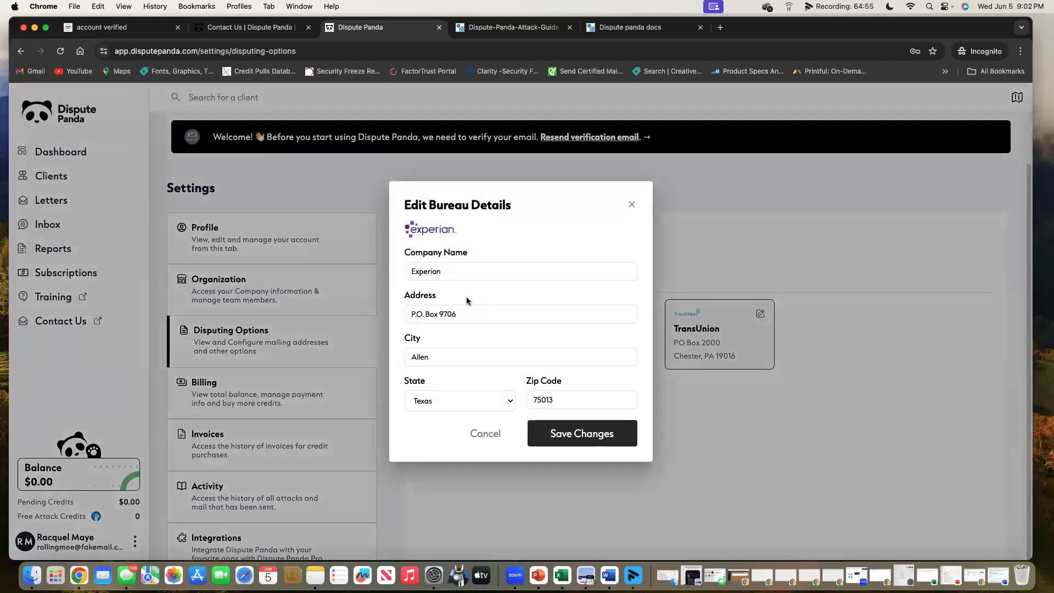
{"action": "key", "text": "BackSpace"}
{"action": "left_click", "coordinate": [477, 356]}
{"action": "left_click", "coordinate": [583, 434]}
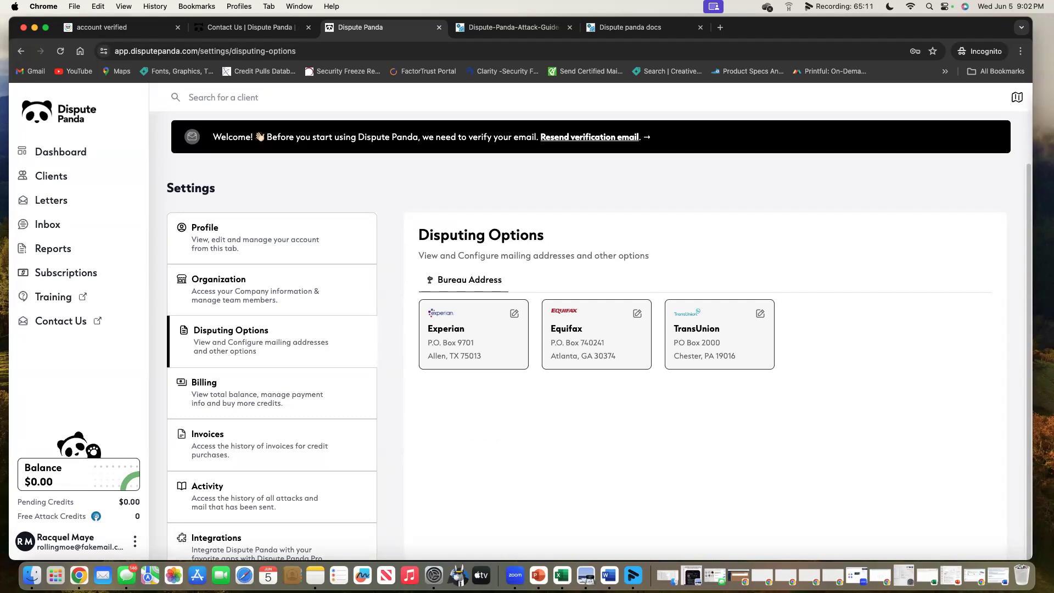
{"action": "left_click", "coordinate": [275, 405]}
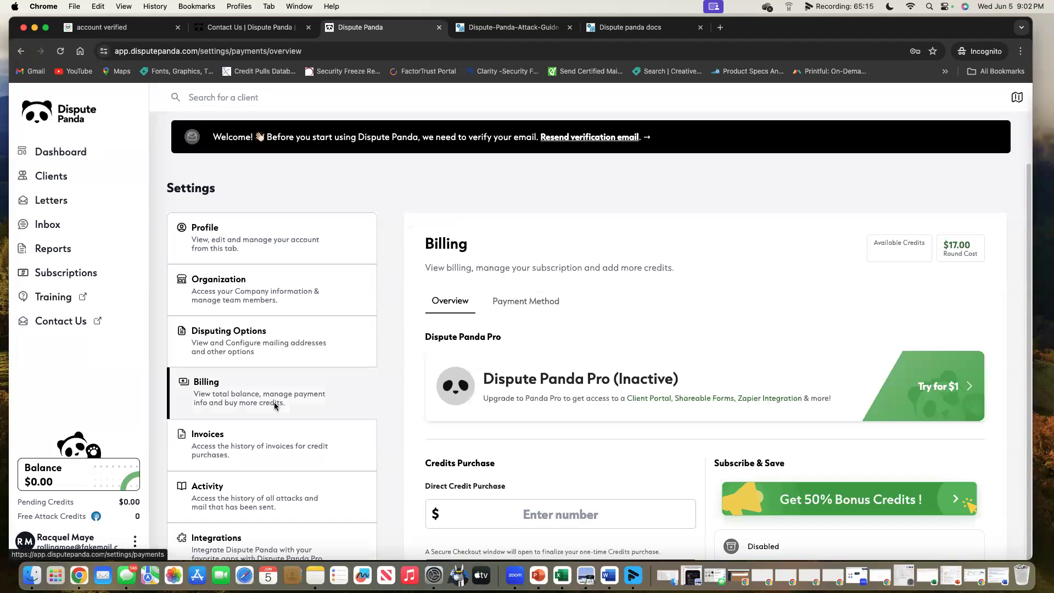
- Open Subscribe & Save plan options from the Get 50% Bonus Credits banner
{"action": "scroll", "coordinate": [582, 454], "scroll_direction": "down", "scroll_amount": 1}
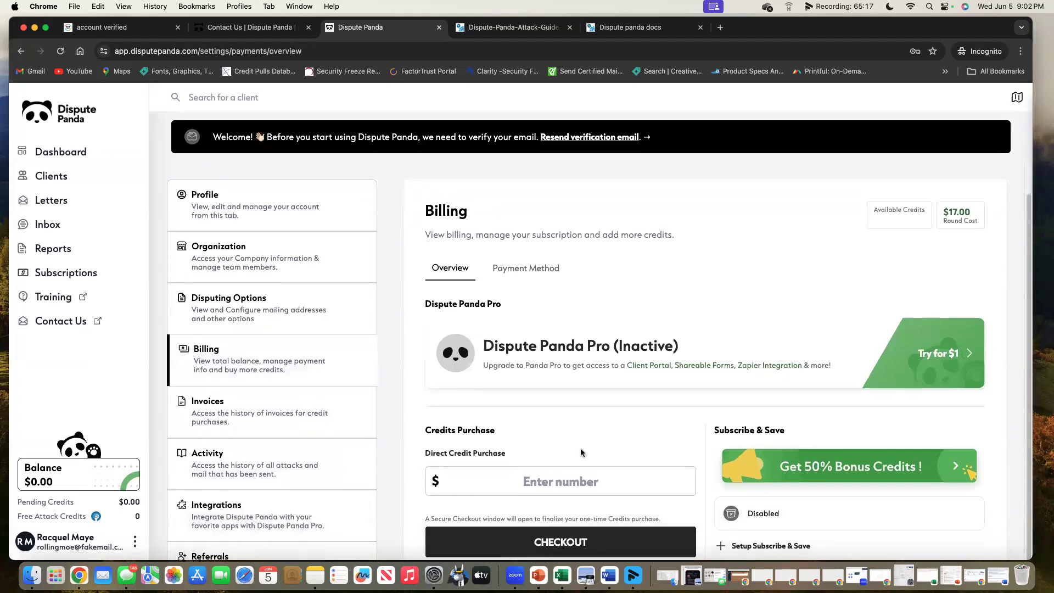
{"action": "left_click", "coordinate": [928, 465]}
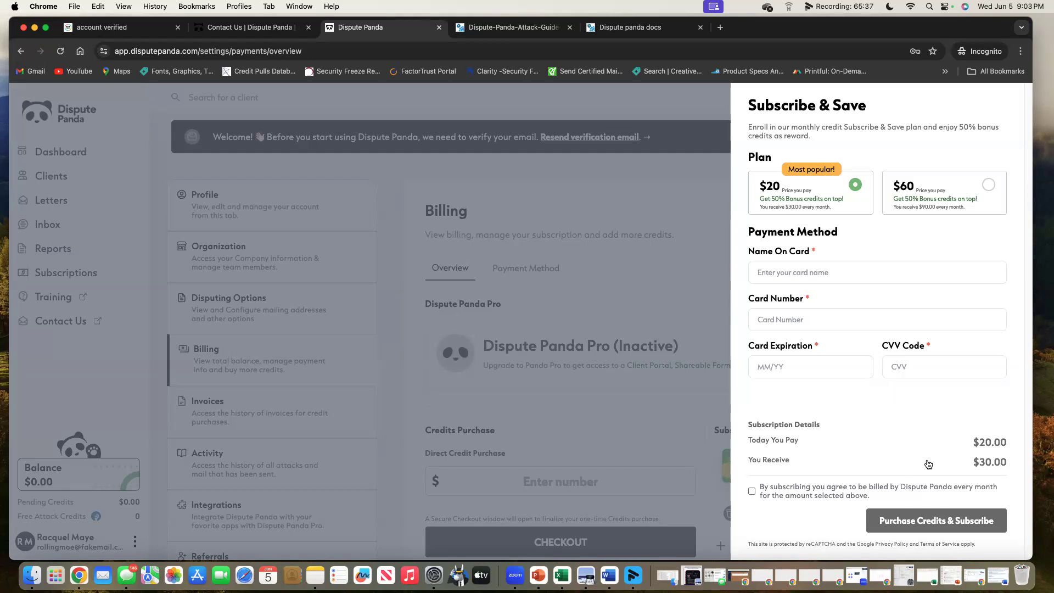
- Choose the $60 monthly plan, dismiss the plan panel, and enter a 100 direct credit purchase
{"action": "left_click", "coordinate": [992, 185]}
{"action": "left_click", "coordinate": [657, 408]}
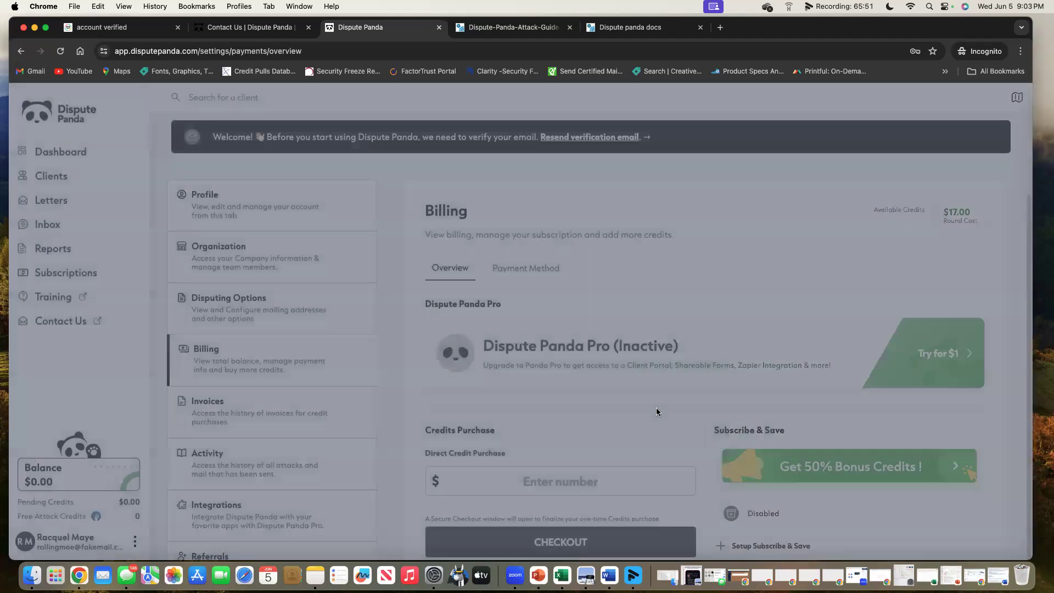
{"action": "left_click", "coordinate": [610, 479]}
{"action": "type", "text": "100"}
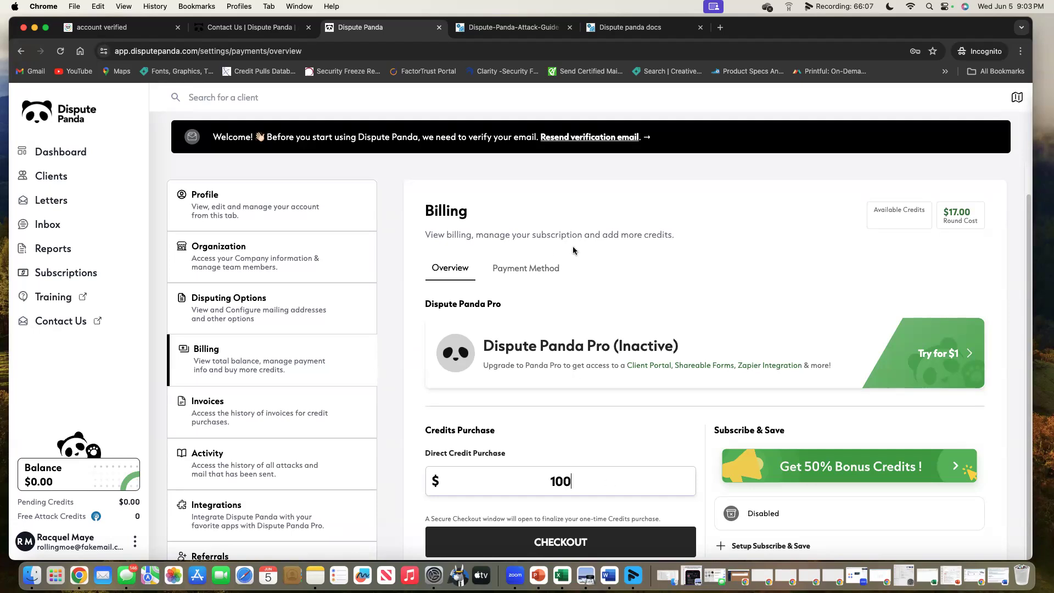
- Review the payment methods and the billing overview, then bring up and dismiss the Pro trial offer
{"action": "left_click", "coordinate": [545, 269]}
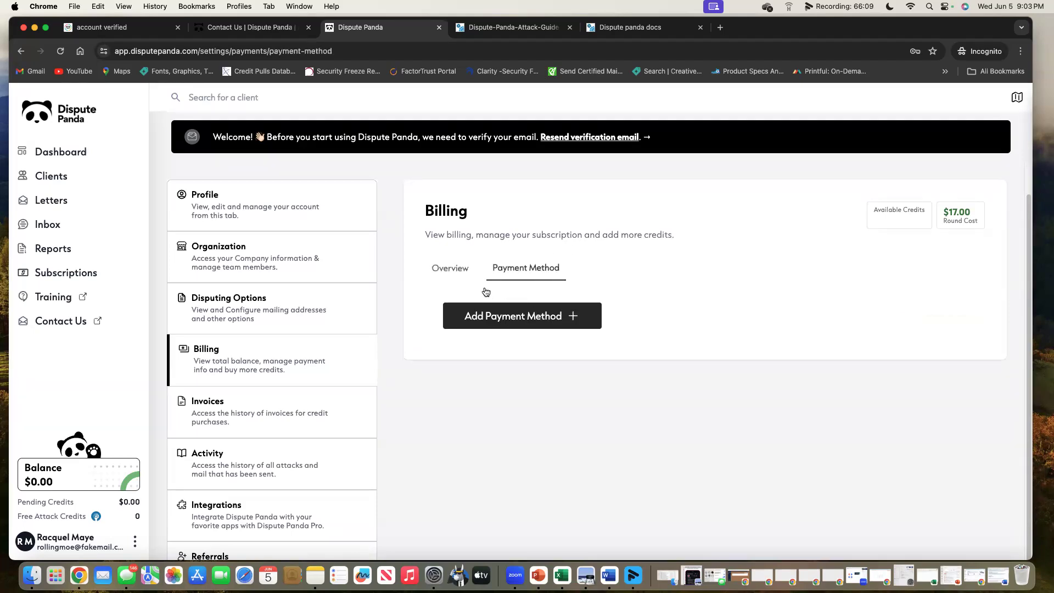
{"action": "left_click", "coordinate": [448, 268]}
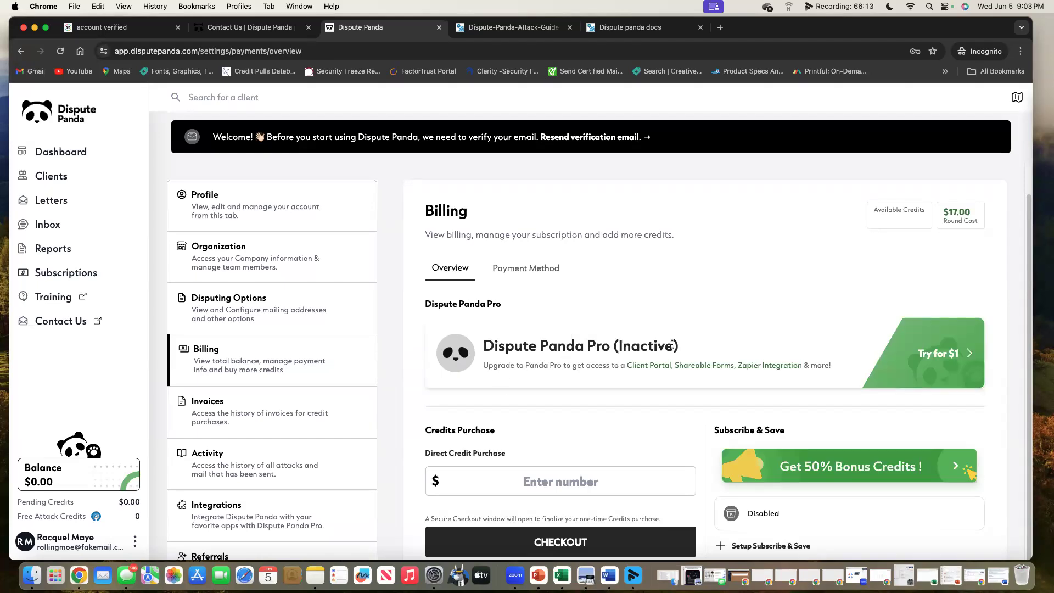
{"action": "left_click", "coordinate": [950, 359]}
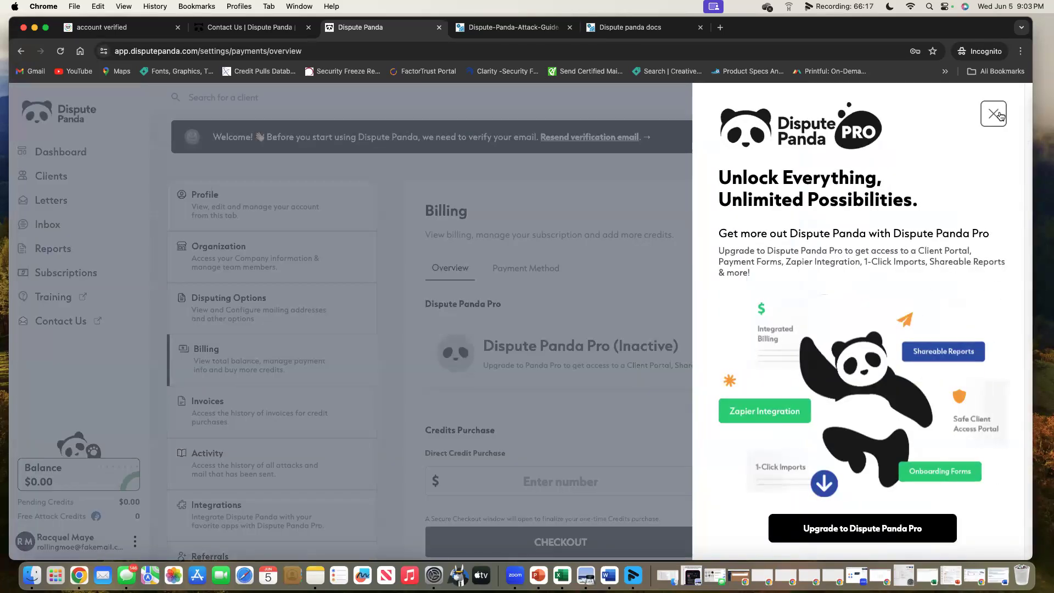
{"action": "left_click", "coordinate": [1001, 115]}
- Browse the empty Panda PRO and Statements invoice histories, then go to Activity settings
{"action": "left_click", "coordinate": [278, 428]}
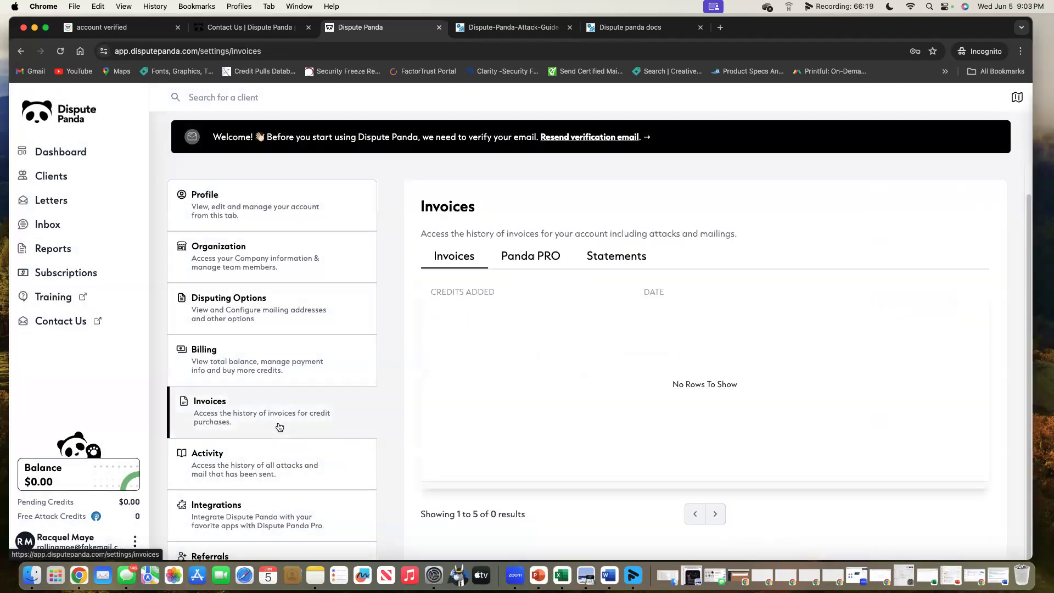
{"action": "left_click", "coordinate": [556, 257]}
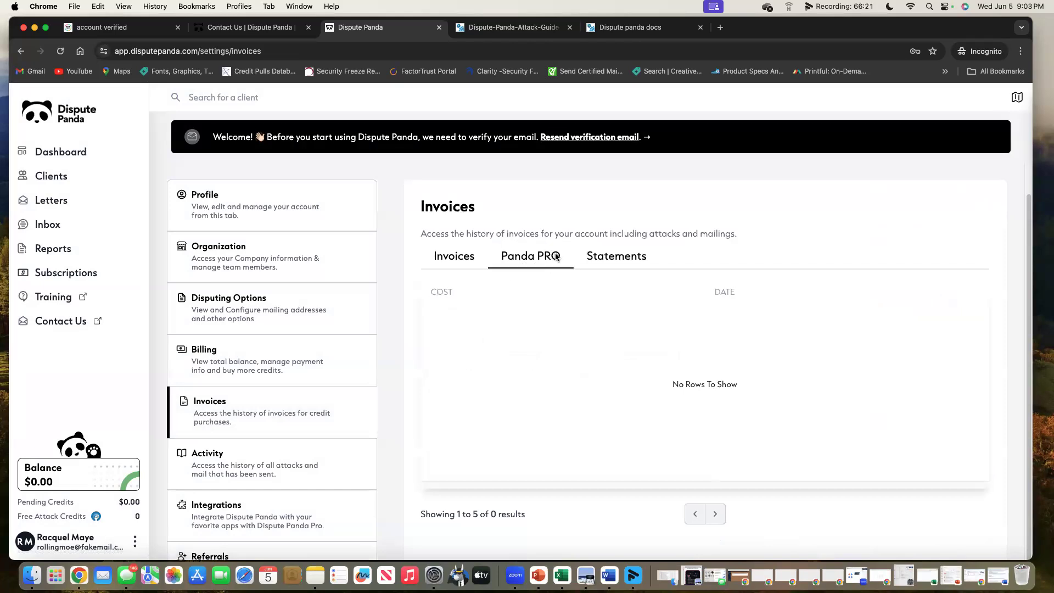
{"action": "left_click", "coordinate": [622, 257]}
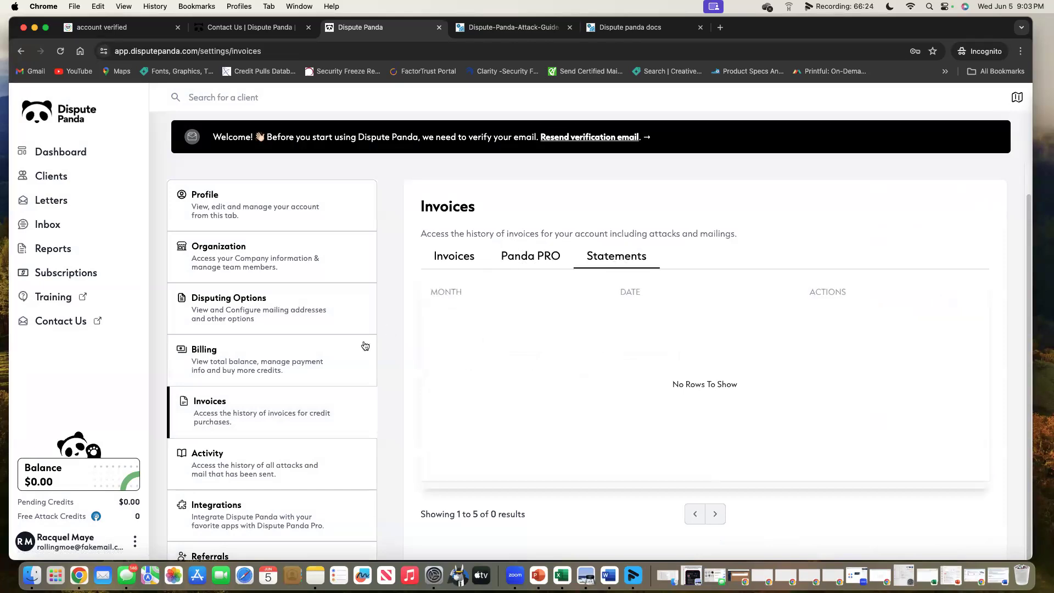
{"action": "left_click", "coordinate": [528, 265]}
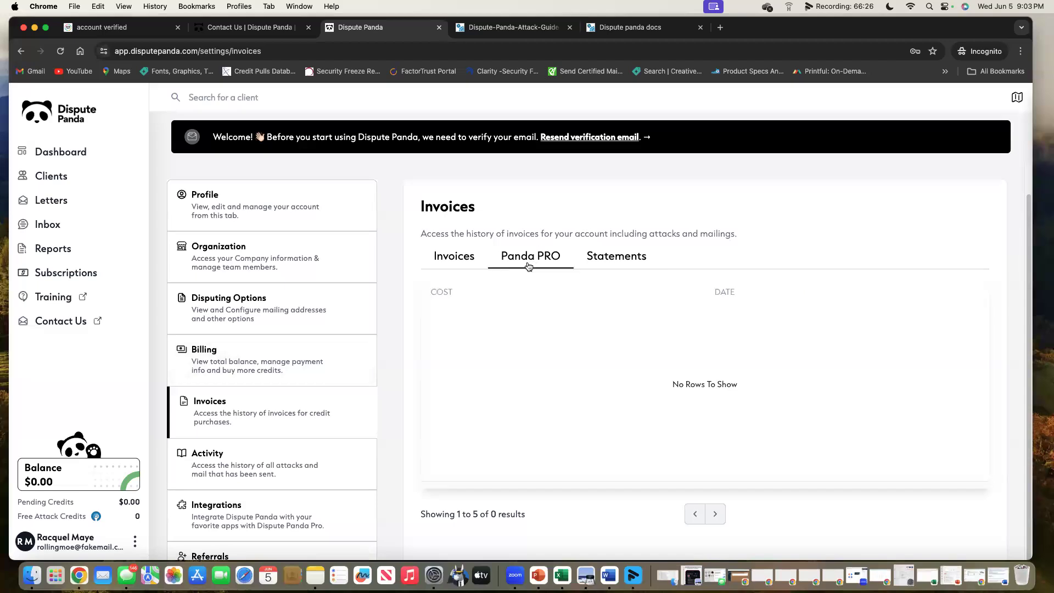
{"action": "left_click", "coordinate": [297, 471]}
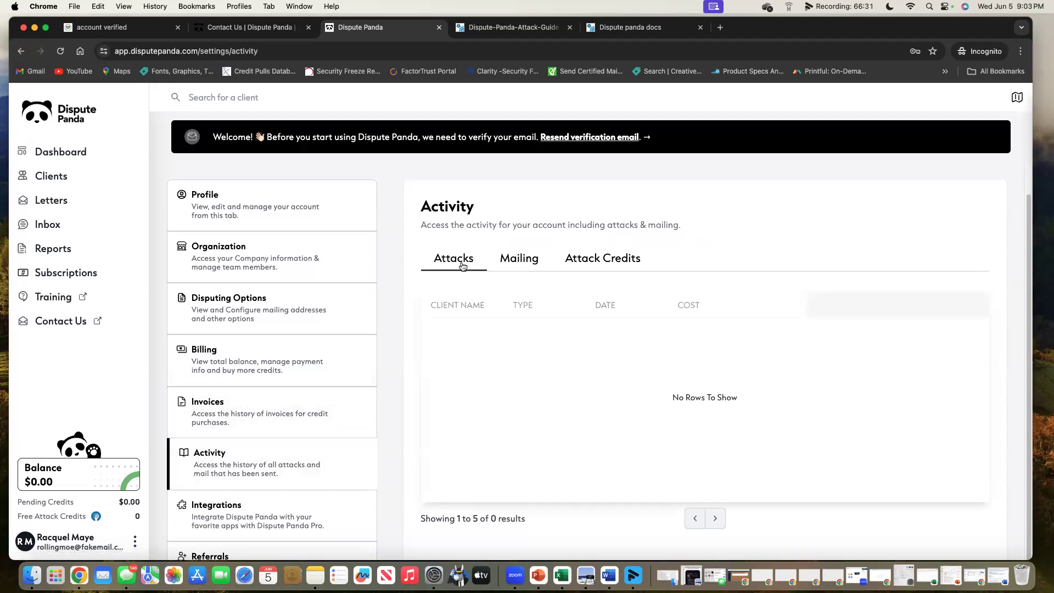
- Check the Mailing and Attack Credits activity, then go to the Pro-only Integrations settings
{"action": "left_click", "coordinate": [538, 266]}
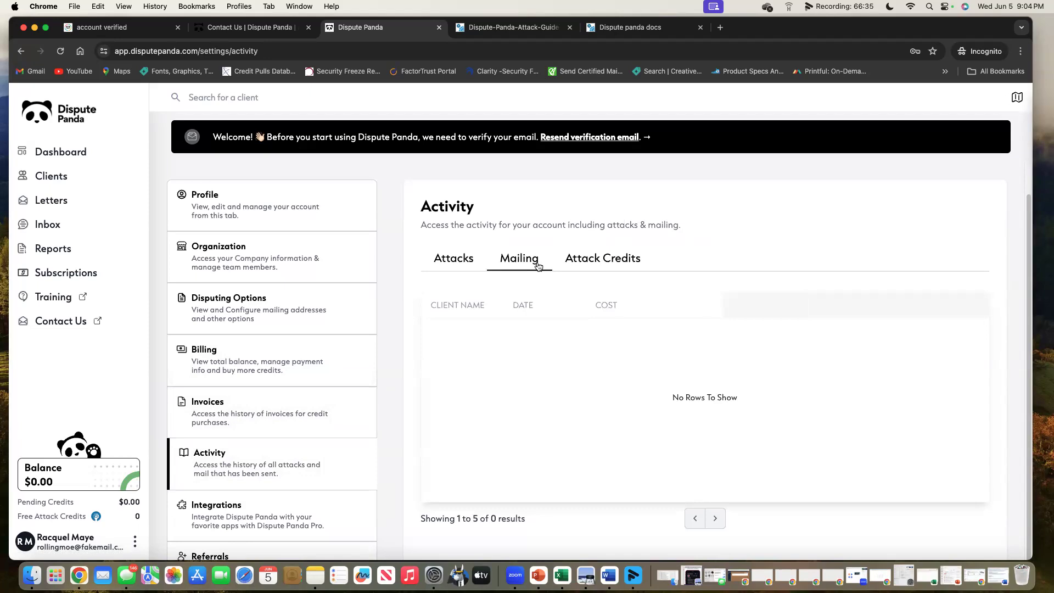
{"action": "left_click", "coordinate": [599, 261]}
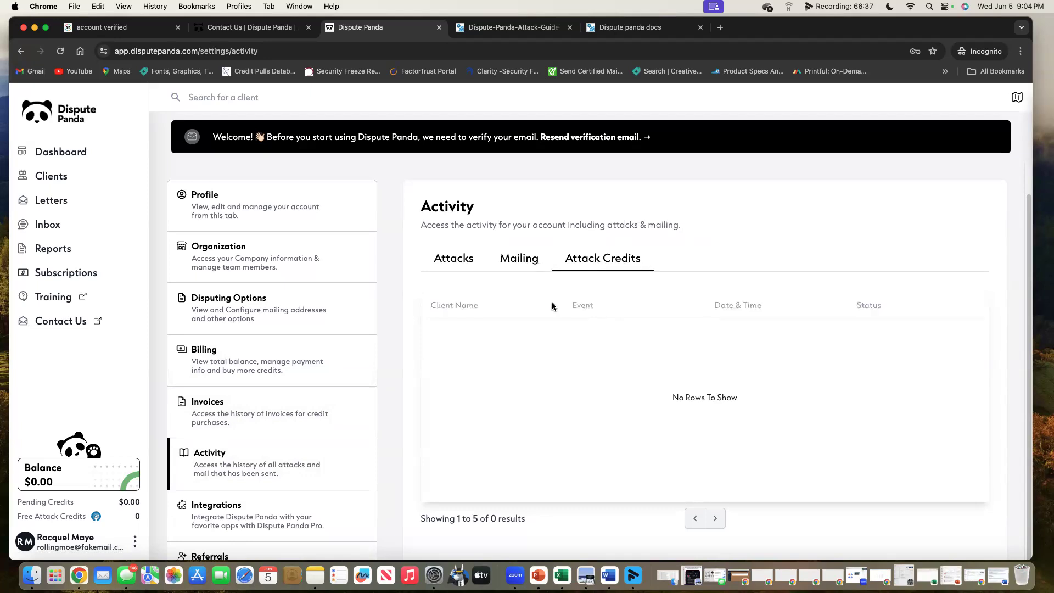
{"action": "left_click", "coordinate": [291, 525]}
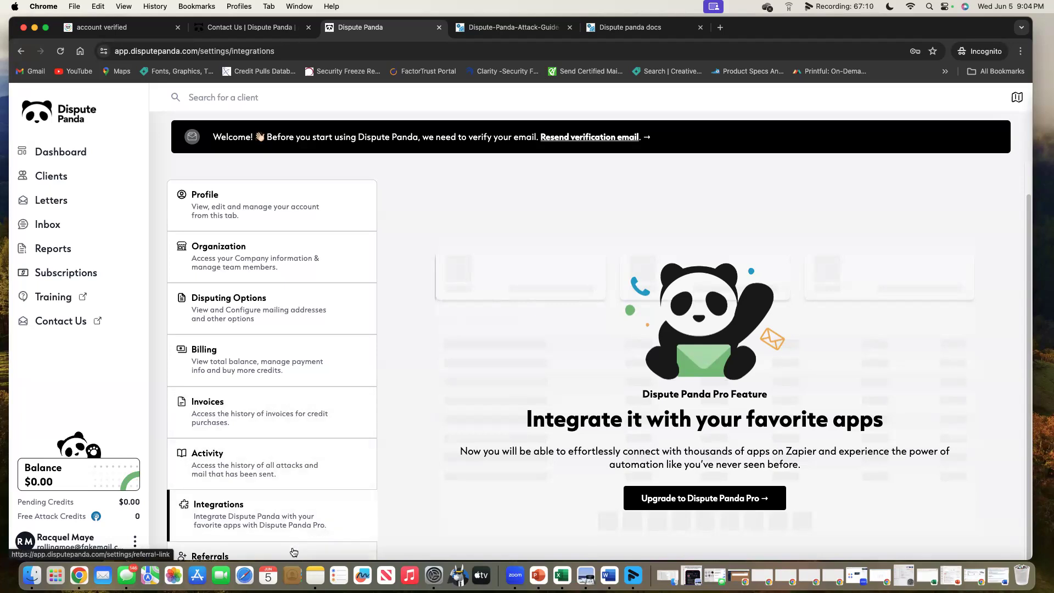
- Dismiss the Referral Agreement without accepting it and go to the empty Clients list
{"action": "left_click", "coordinate": [295, 554]}
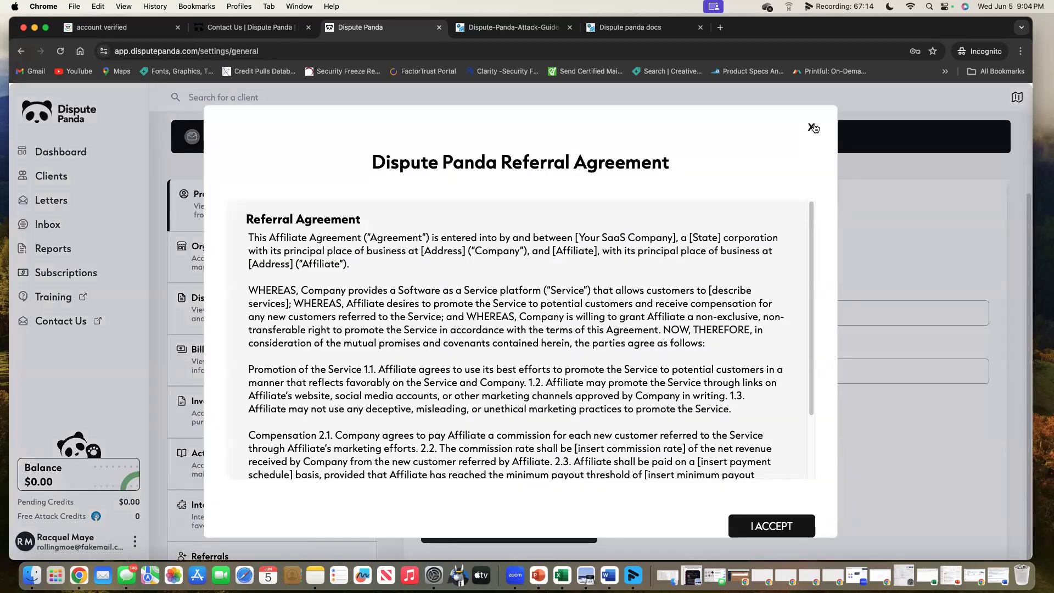
{"action": "left_click", "coordinate": [812, 127]}
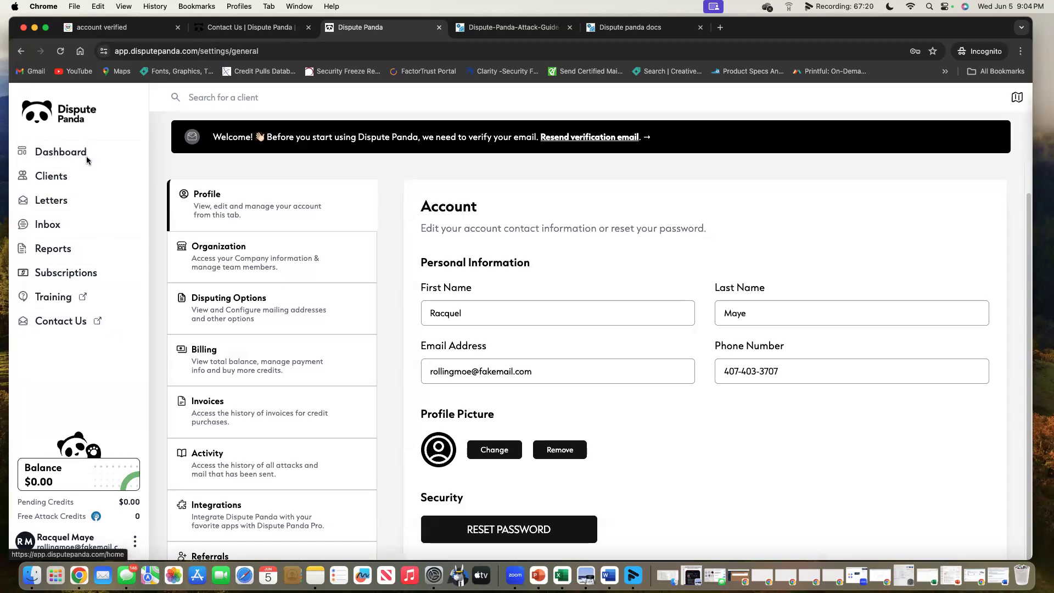
{"action": "left_click", "coordinate": [116, 183]}
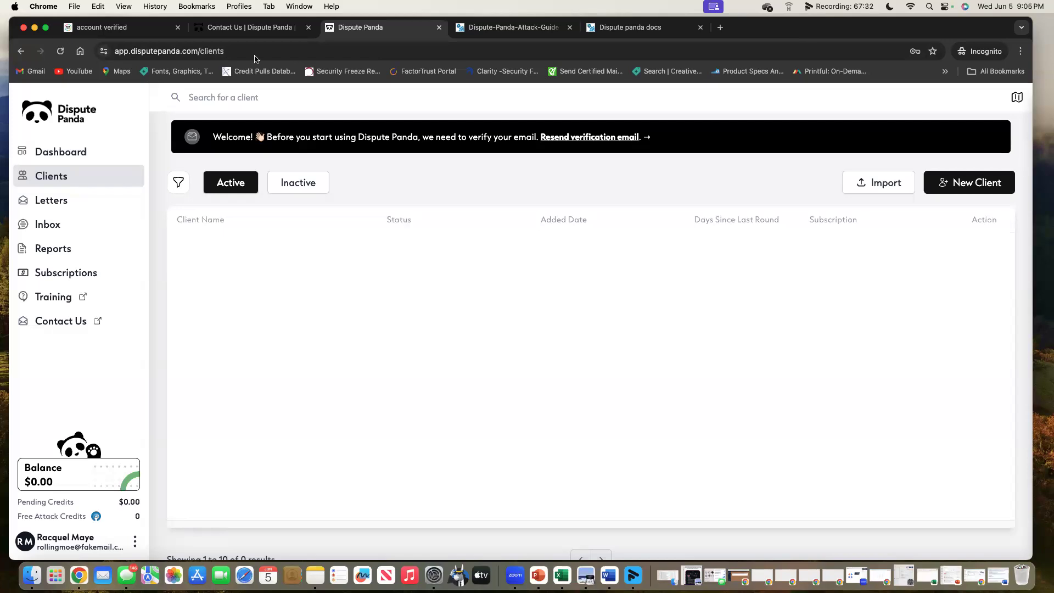
- Open the Create new client form and enter the client's first and last name, leaving Middle name empty
{"action": "left_click", "coordinate": [967, 182]}
{"action": "left_click", "coordinate": [793, 199]}
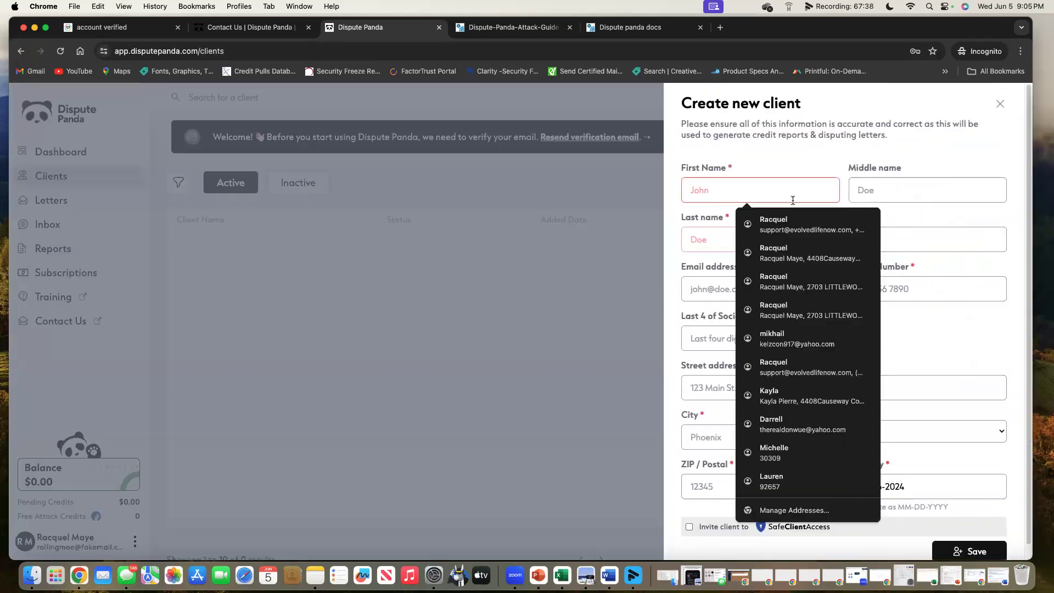
{"action": "key", "text": "Tab"}
{"action": "type", "text": "w"}
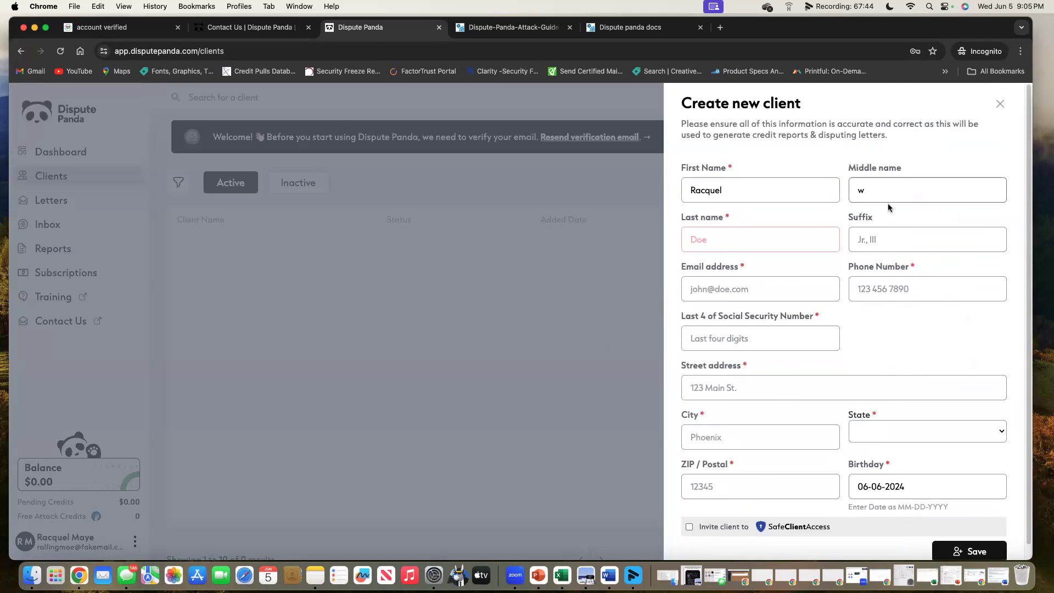
{"action": "key", "text": "BackSpace"}
{"action": "left_click", "coordinate": [714, 251]}
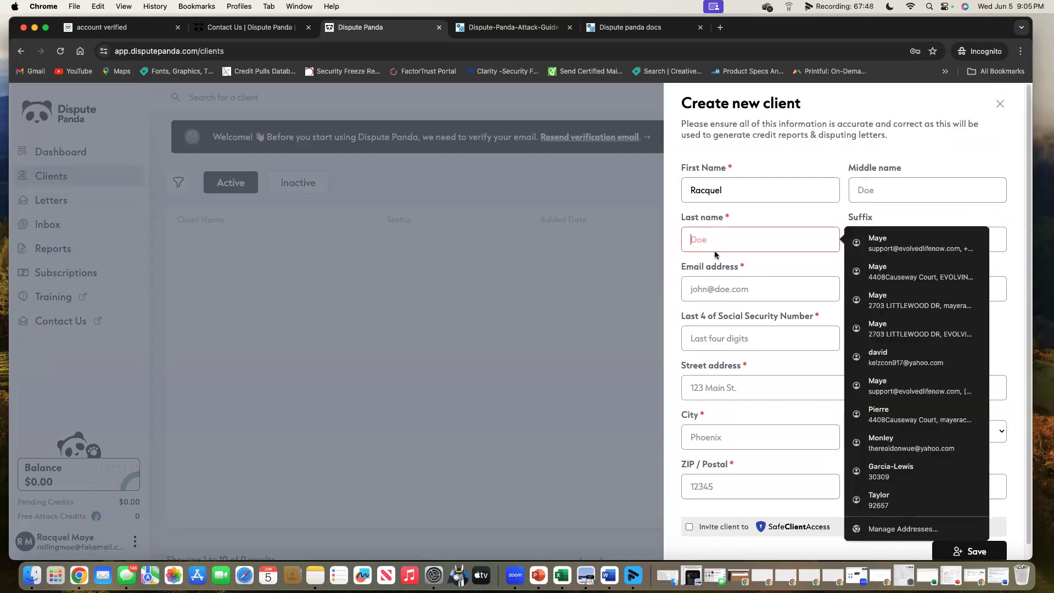
{"action": "key", "text": "Tab"}
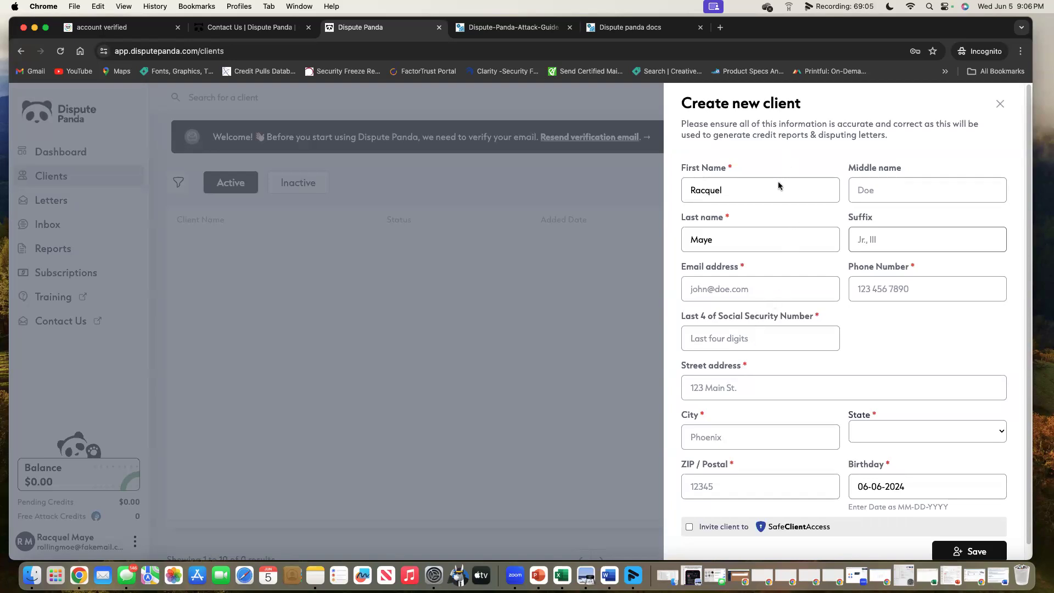
- Enter the client's e-mail address, phone number and last four SSN digits
{"action": "left_click", "coordinate": [756, 285]}
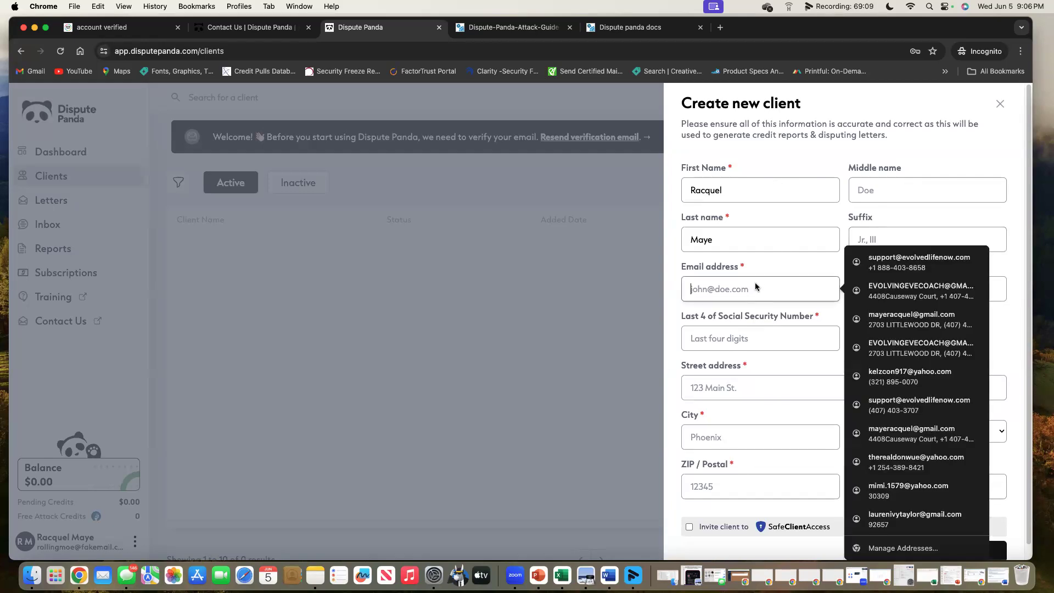
{"action": "key", "text": "Tab"}
{"action": "key", "text": "Tab"}
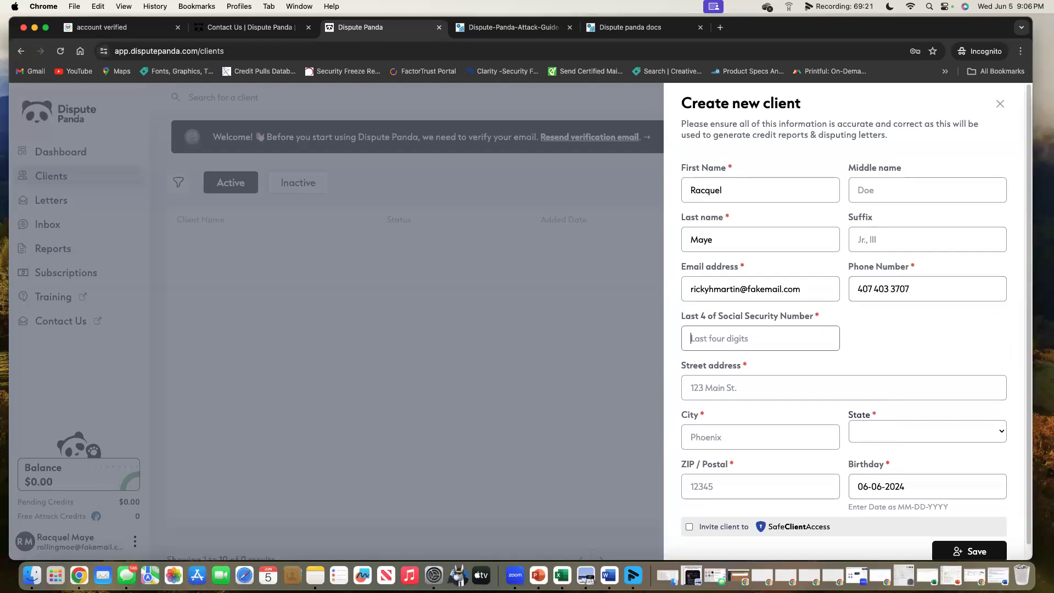
{"action": "type", "text": "1234"}
- Fill in the client's street address from the saved address suggestion
{"action": "key", "text": "Tab"}
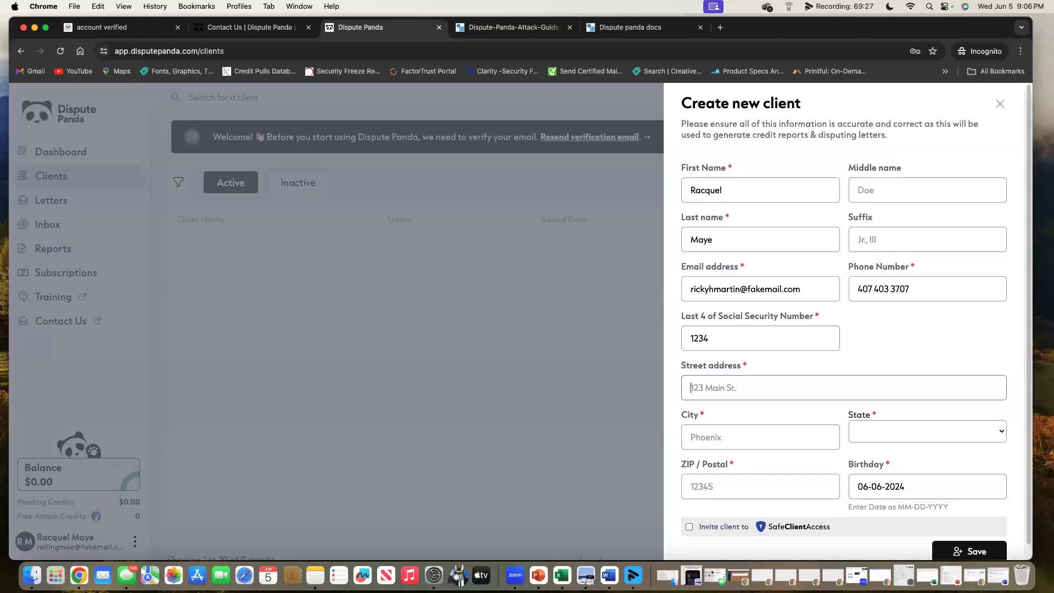
{"action": "type", "text": "11"}
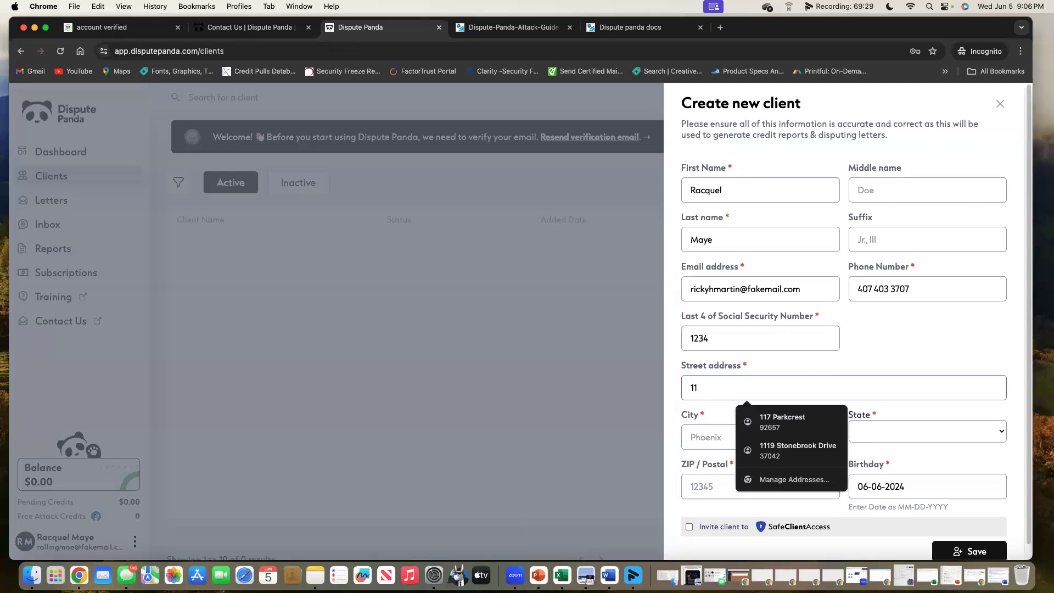
{"action": "key", "text": "BackSpace"}
{"action": "type", "text": "4141"}
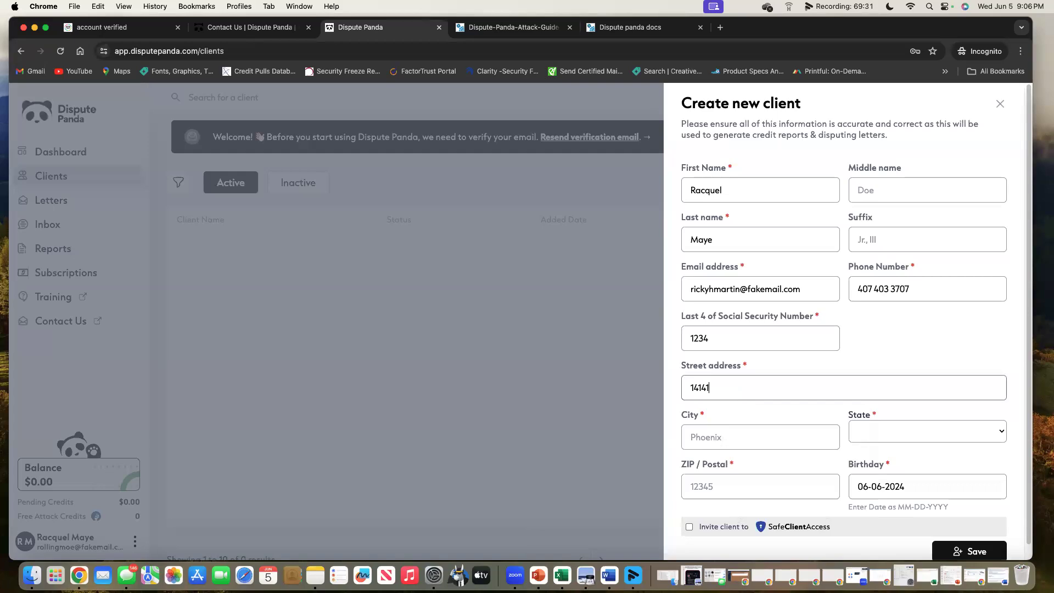
{"action": "key", "text": "BackSpace"}
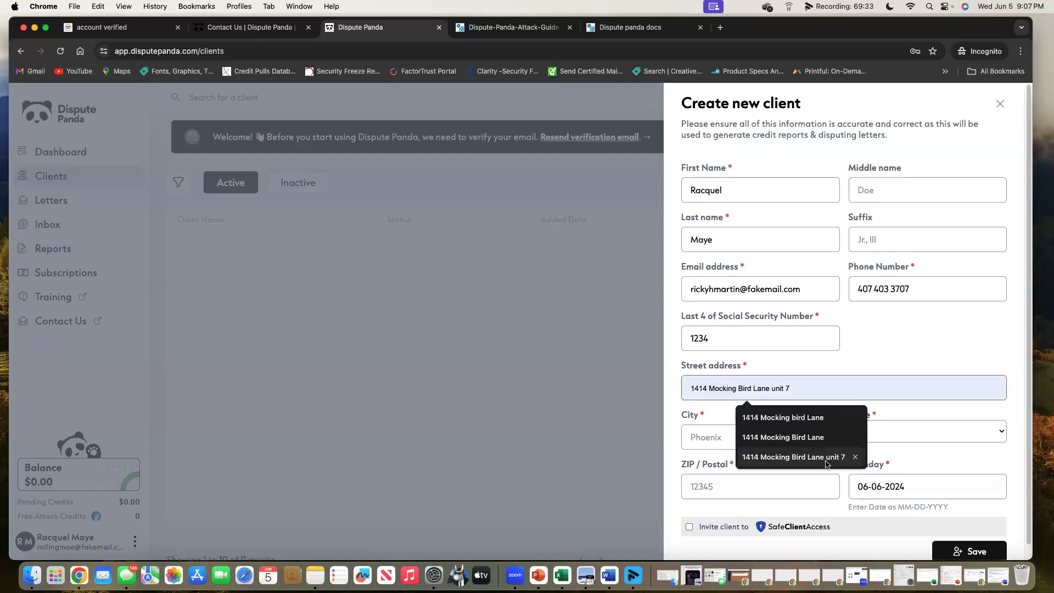
{"action": "left_click", "coordinate": [825, 454]}
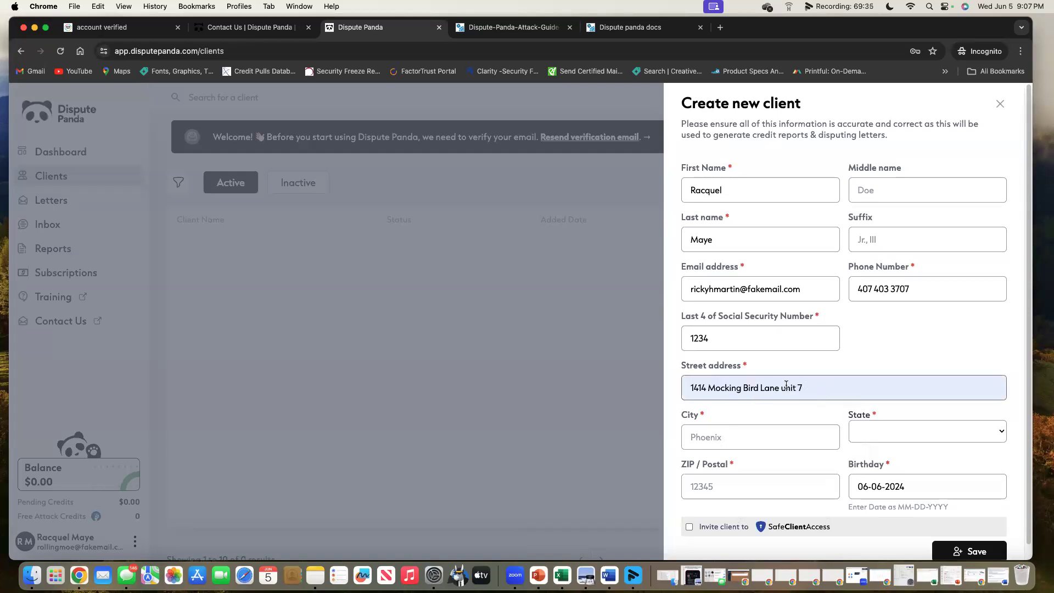
- Enter the client's city, state, ZIP code and birth date
{"action": "left_click", "coordinate": [769, 433]}
{"action": "type", "text": "killeen"}
{"action": "key", "text": "Tab"}
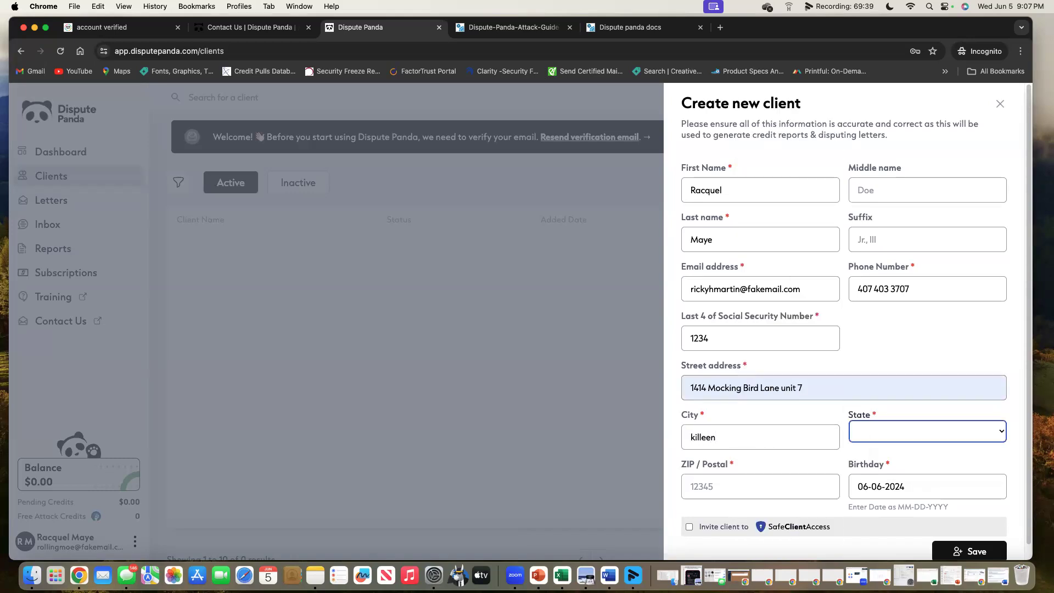
{"action": "type", "text": "t"}
{"action": "key", "text": "Tab"}
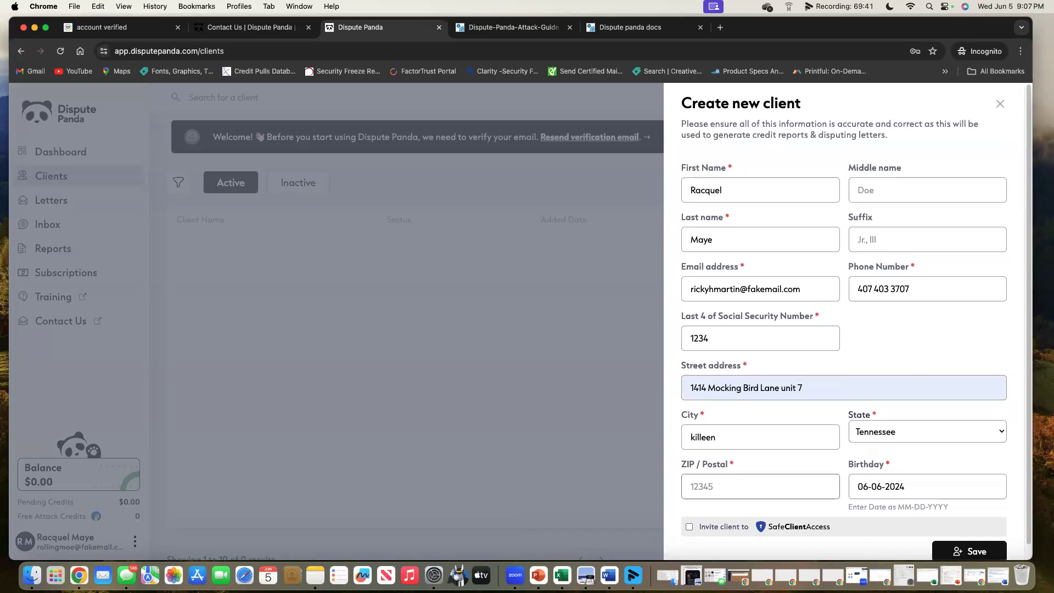
{"action": "type", "text": "76549"}
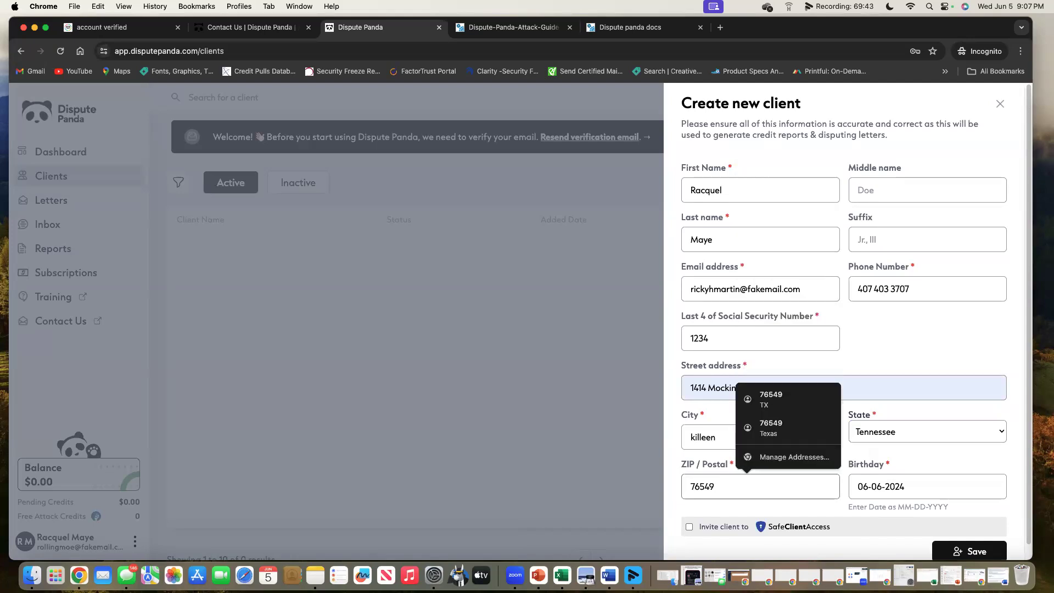
{"action": "key", "text": "Tab"}
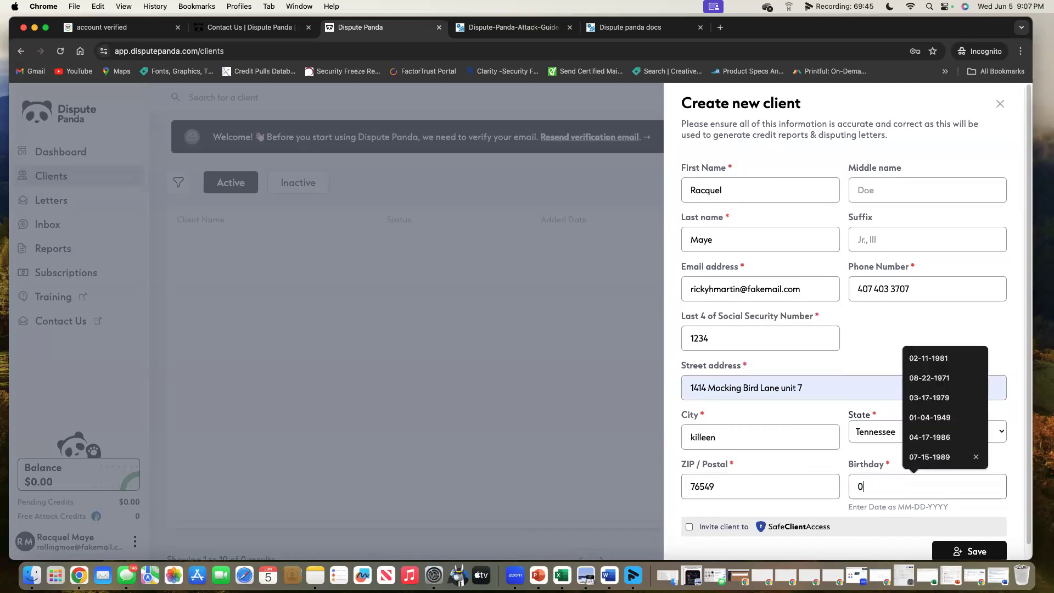
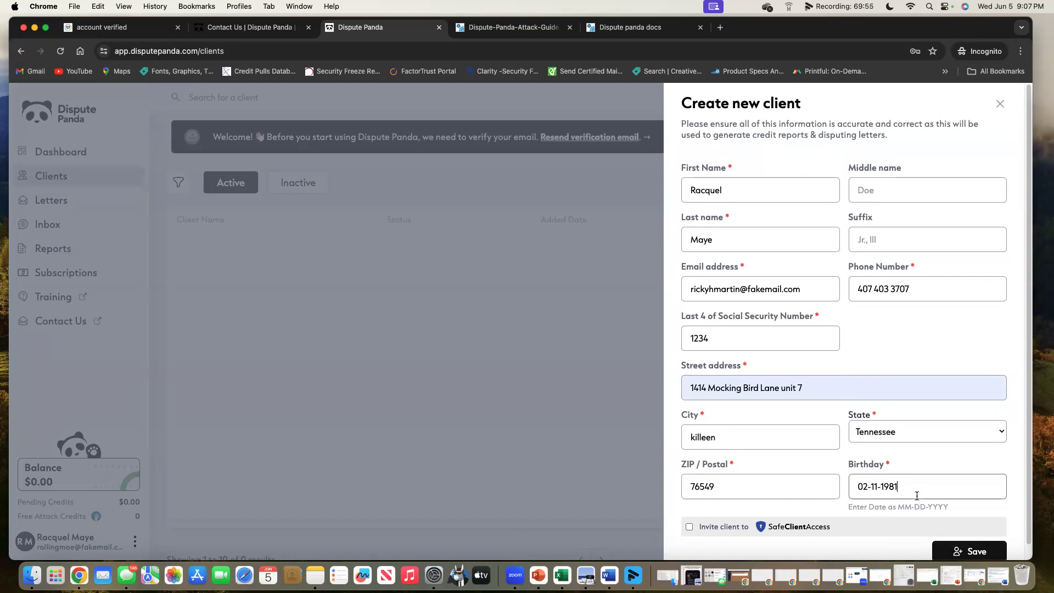
- Try enabling the SafeClientAccess invitation and dismiss the Pro-only upgrade notice
{"action": "left_click", "coordinate": [689, 527]}
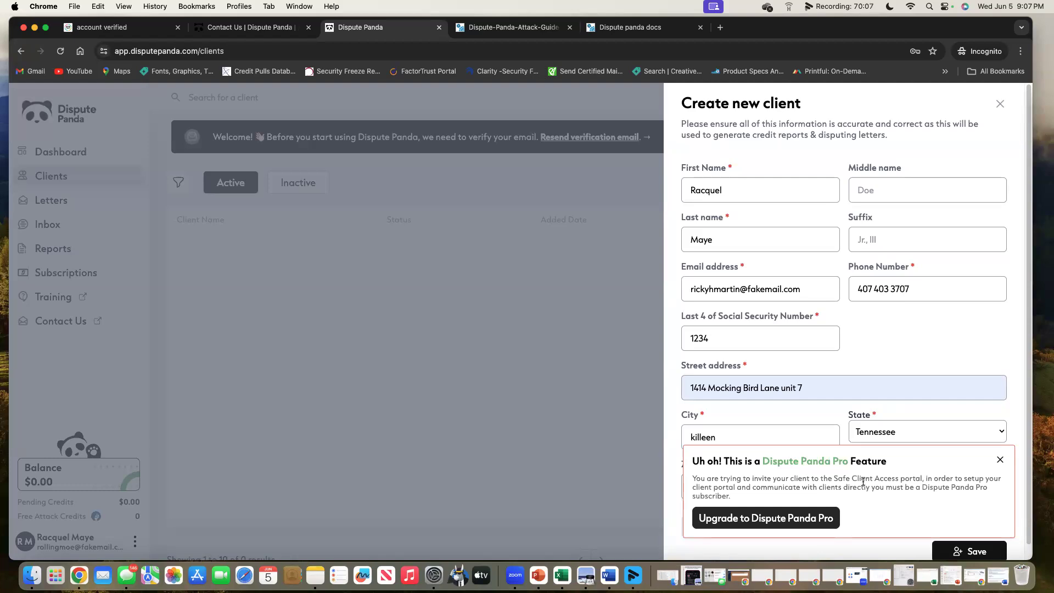
{"action": "left_click", "coordinate": [1000, 461]}
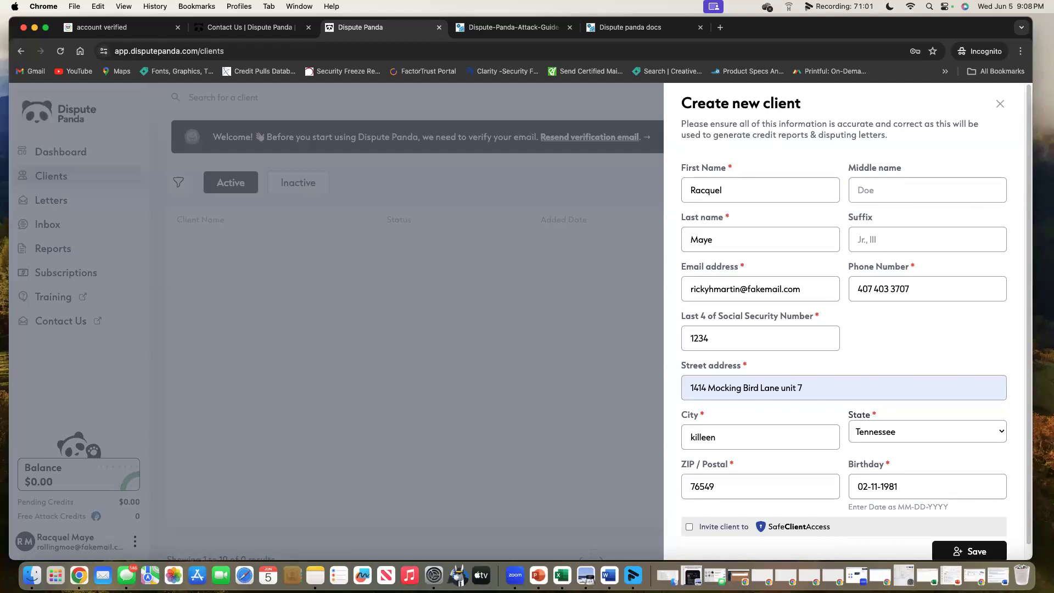
- Save the new client and drag the 'Proof of id needed' image over its Documents page
{"action": "left_click", "coordinate": [958, 552]}
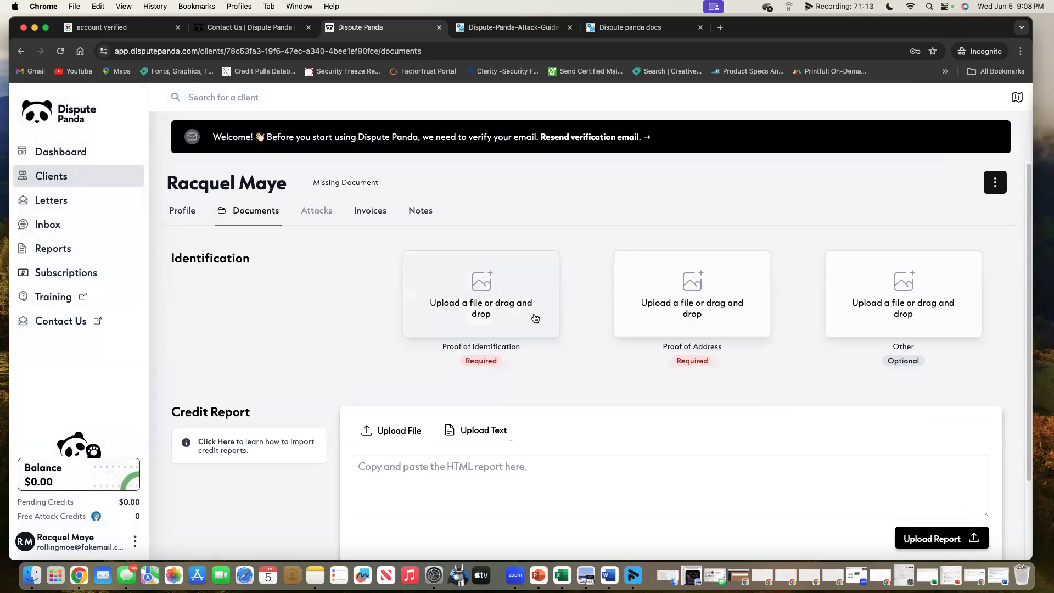
{"action": "scroll", "coordinate": [576, 334], "scroll_direction": "down", "scroll_amount": 1}
{"action": "scroll", "coordinate": [576, 334], "scroll_direction": "down", "scroll_amount": 1}
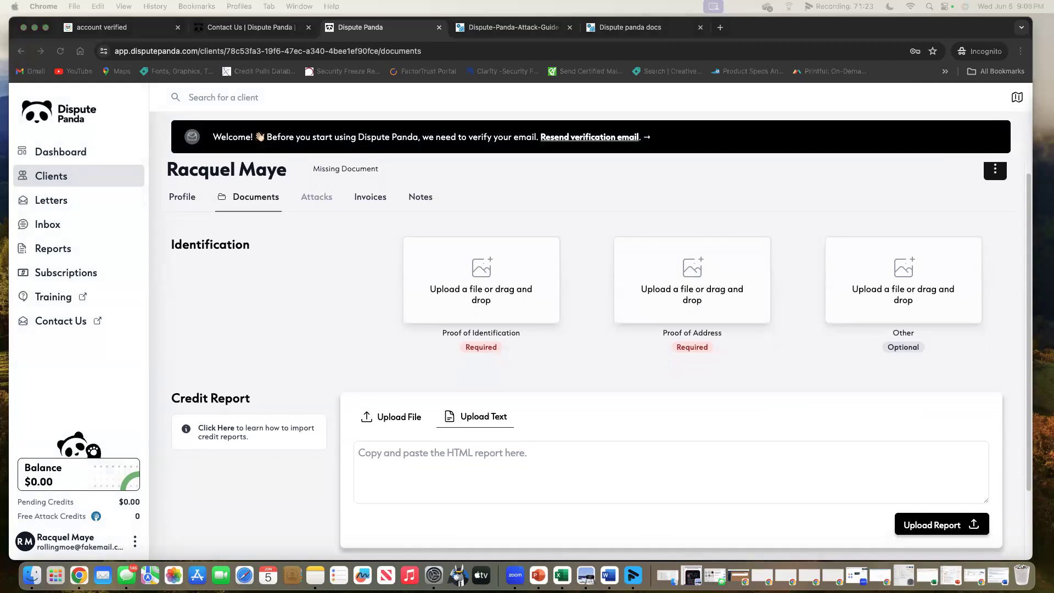
{"action": "left_click_drag", "start_coordinate": [1053, 82], "coordinate": [436, 105]}
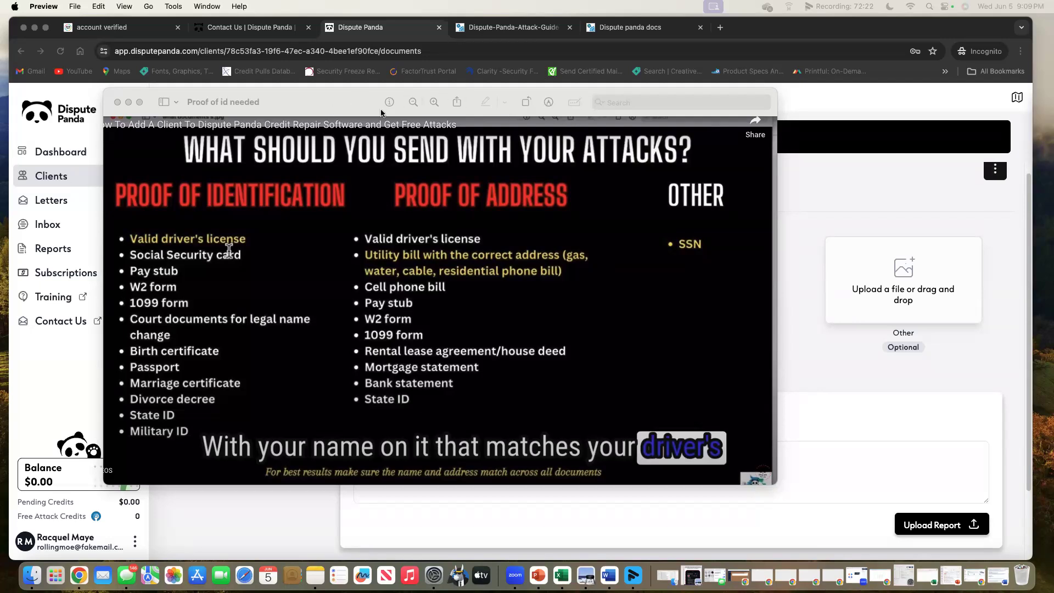
{"action": "left_click_drag", "start_coordinate": [225, 102], "coordinate": [1049, 225]}
{"action": "key", "text": "super+w"}
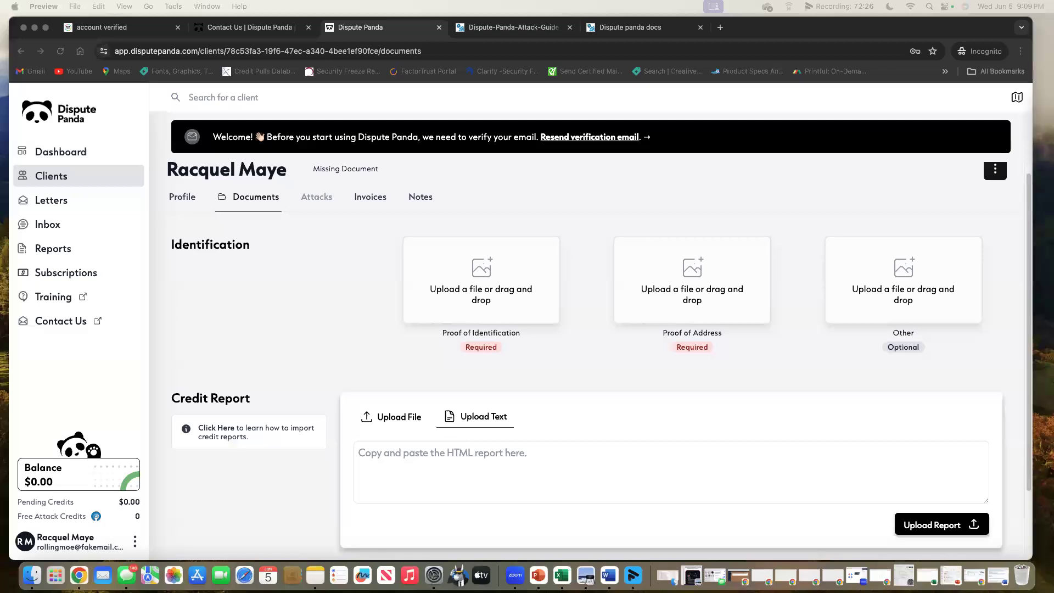
{"action": "left_click_drag", "start_coordinate": [1051, 165], "coordinate": [354, 165]}
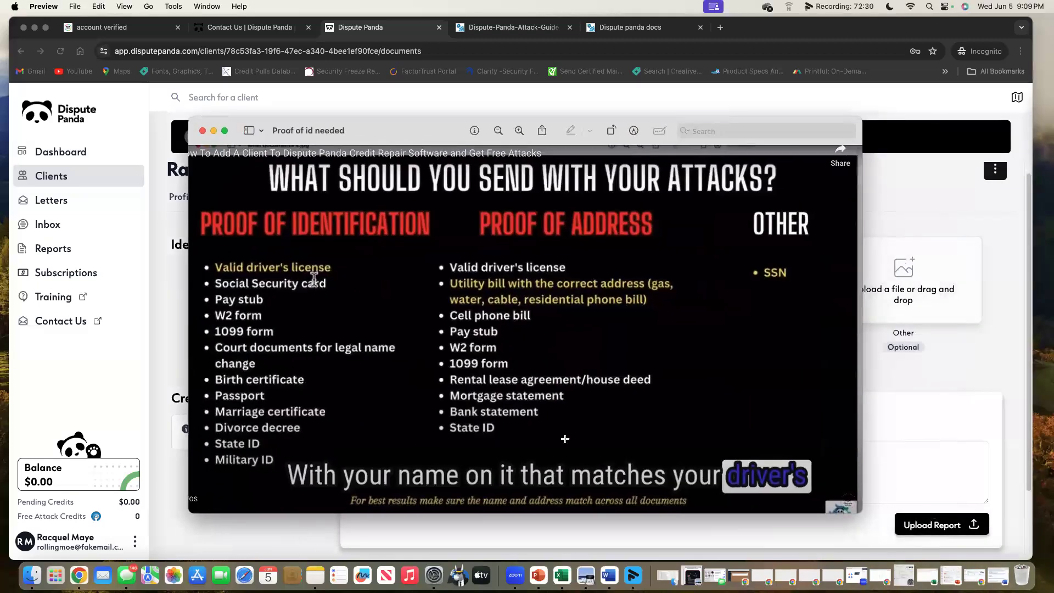
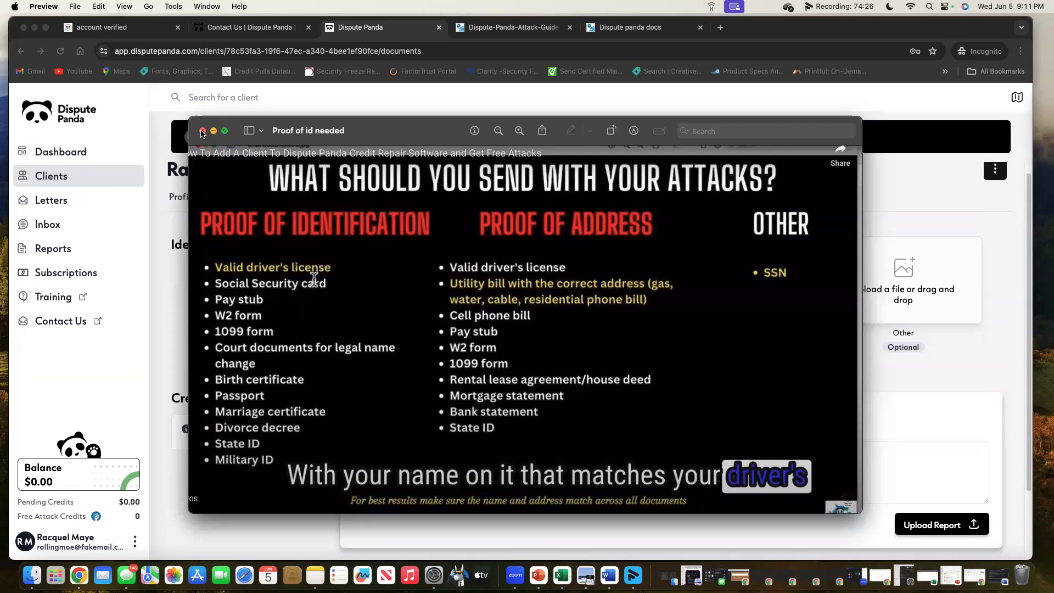
- Close the 'Proof of id needed' guide image to return to the client's Documents page
{"action": "left_click", "coordinate": [202, 133]}
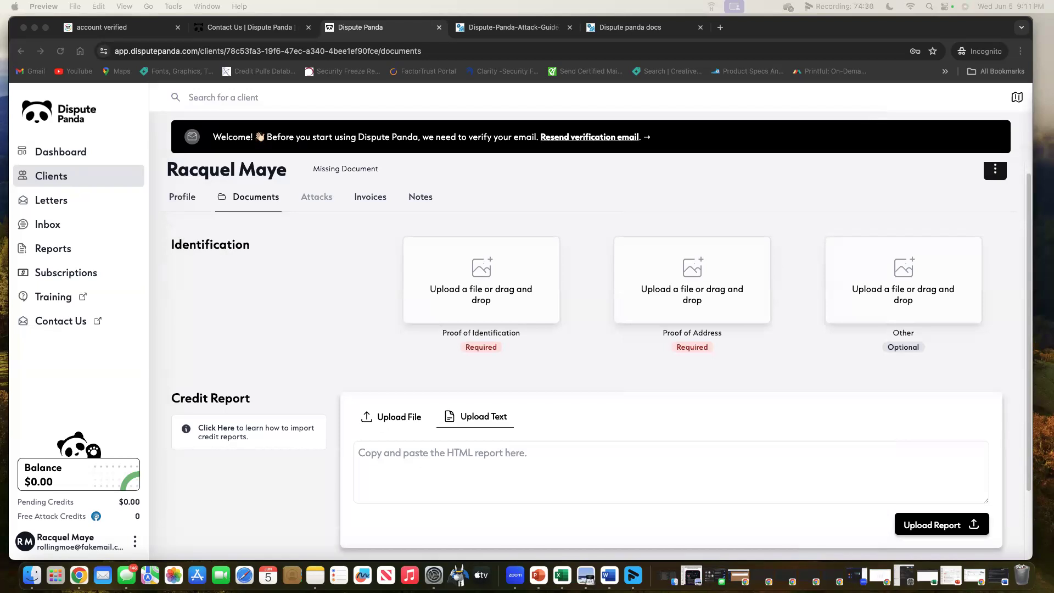
- Upload the driver's license as Proof of Identification, trim its crop slightly, and save it
{"action": "left_click_drag", "start_coordinate": [513, 262], "coordinate": [477, 289]}
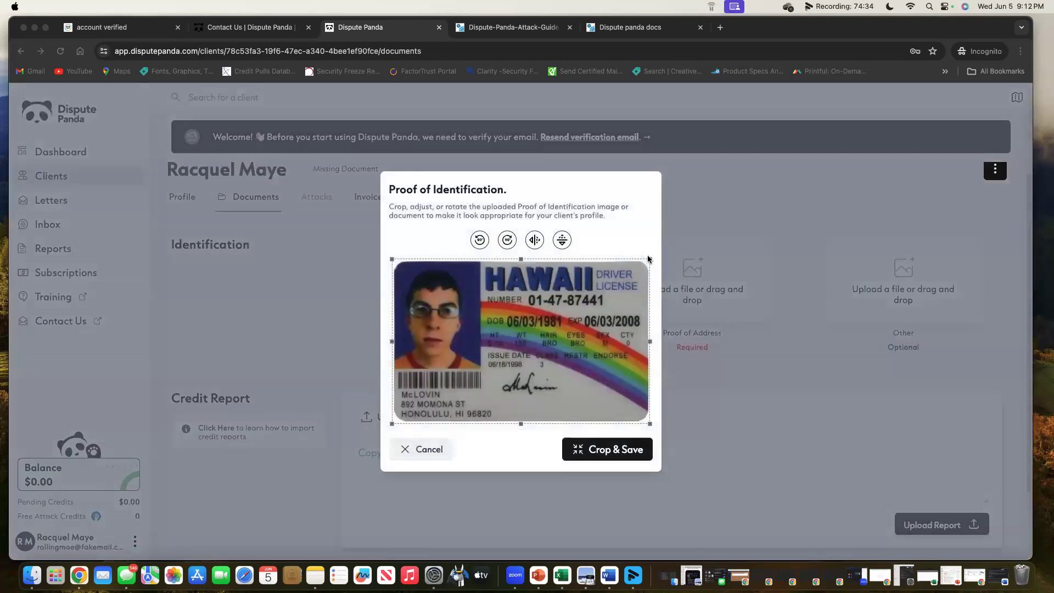
{"action": "left_click", "coordinate": [652, 261]}
{"action": "left_click_drag", "start_coordinate": [652, 261], "coordinate": [650, 264]}
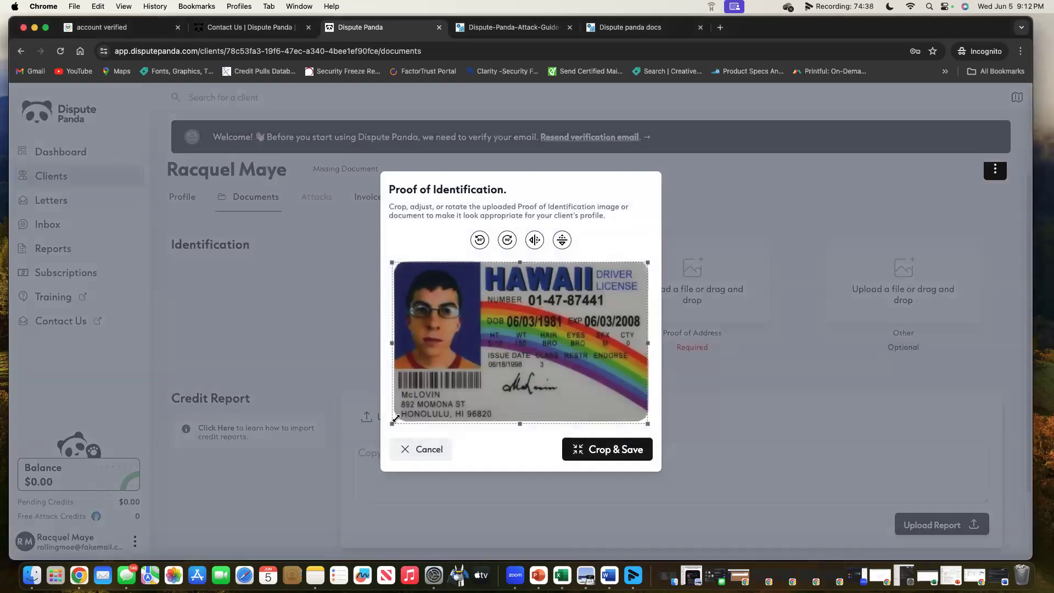
{"action": "left_click_drag", "start_coordinate": [398, 419], "coordinate": [401, 415]}
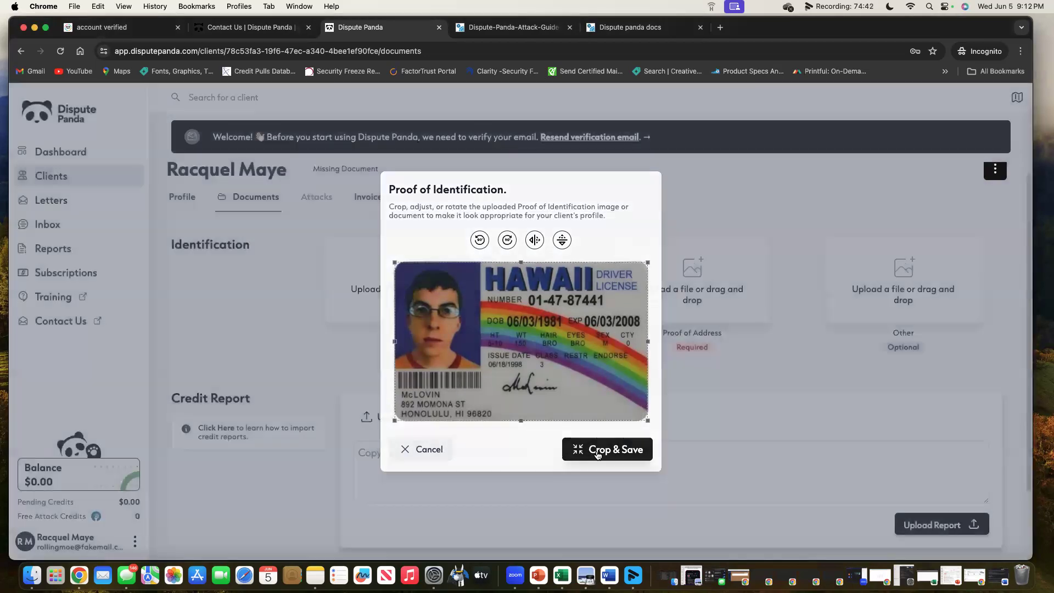
{"action": "left_click", "coordinate": [591, 449]}
- Add the bill cropped to its payment slip as Proof of Address and the Social Security card under Other
{"action": "left_click_drag", "start_coordinate": [1039, 424], "coordinate": [701, 277]}
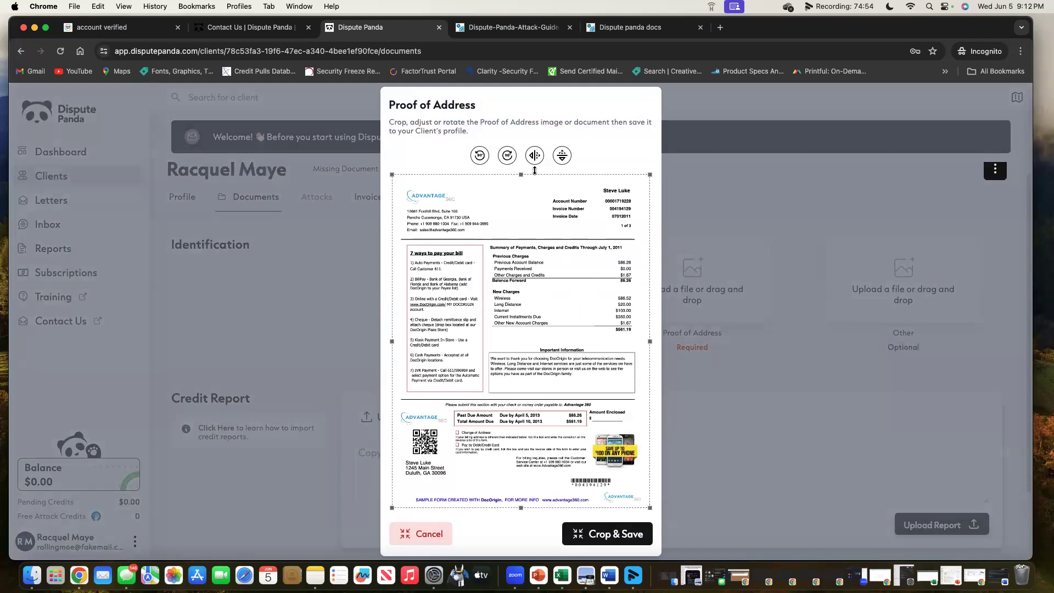
{"action": "left_click_drag", "start_coordinate": [520, 175], "coordinate": [520, 214]}
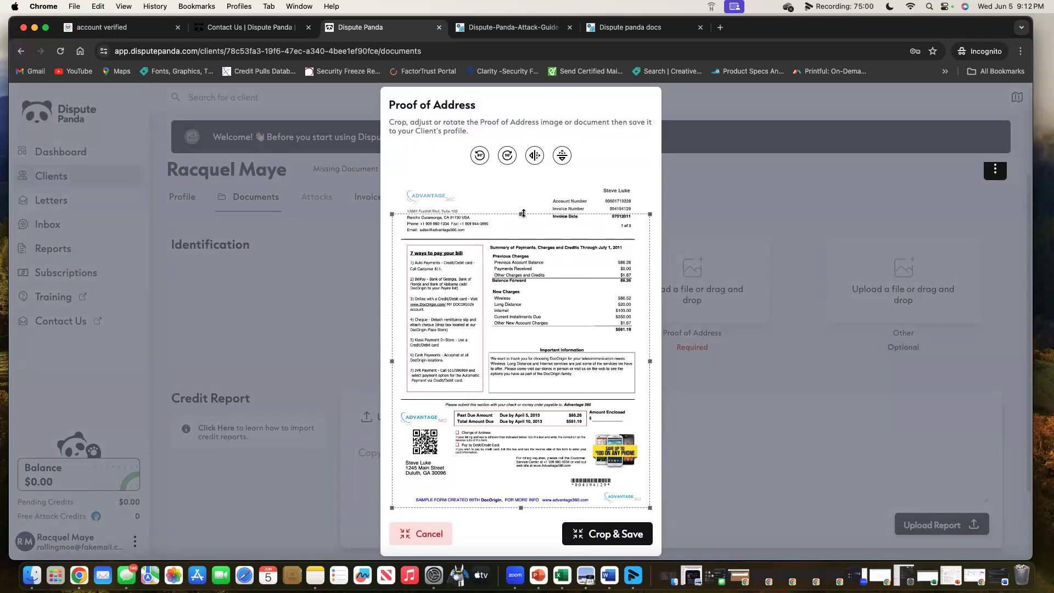
{"action": "left_click_drag", "start_coordinate": [524, 214], "coordinate": [517, 419]}
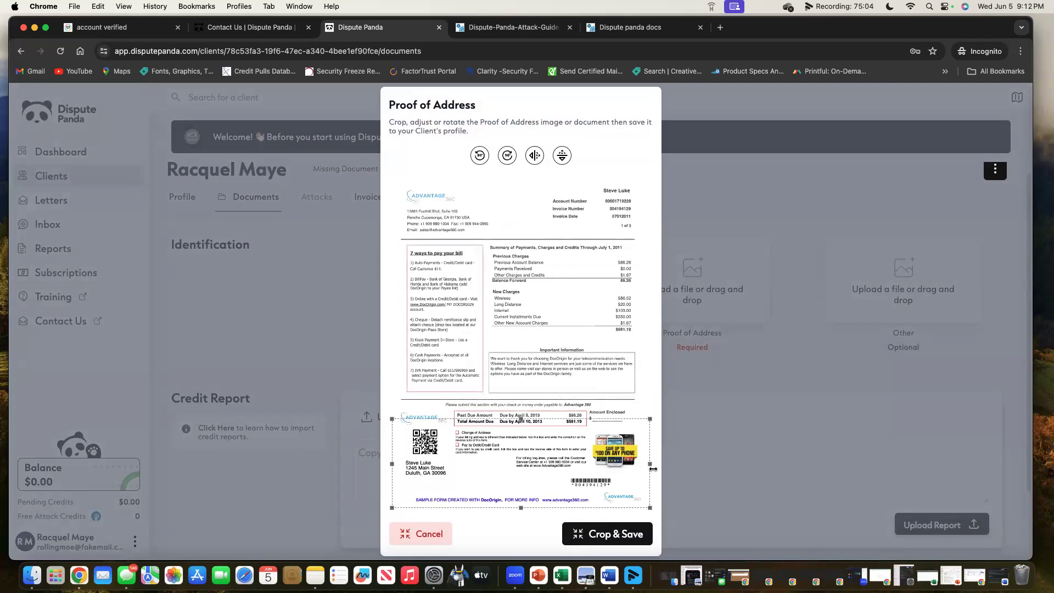
{"action": "left_click_drag", "start_coordinate": [651, 465], "coordinate": [550, 449]}
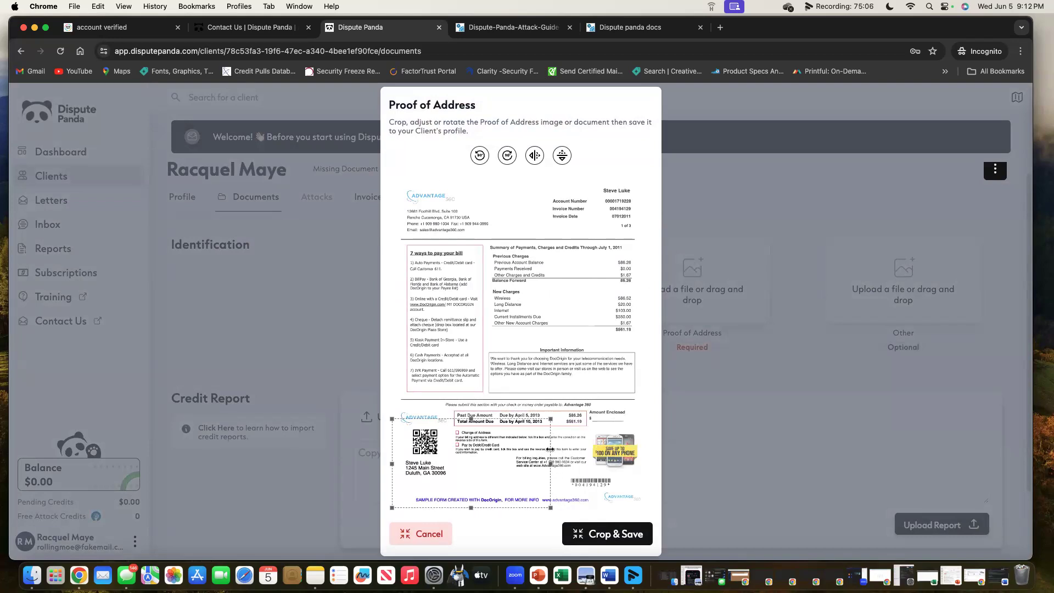
{"action": "left_click_drag", "start_coordinate": [472, 508], "coordinate": [471, 481]}
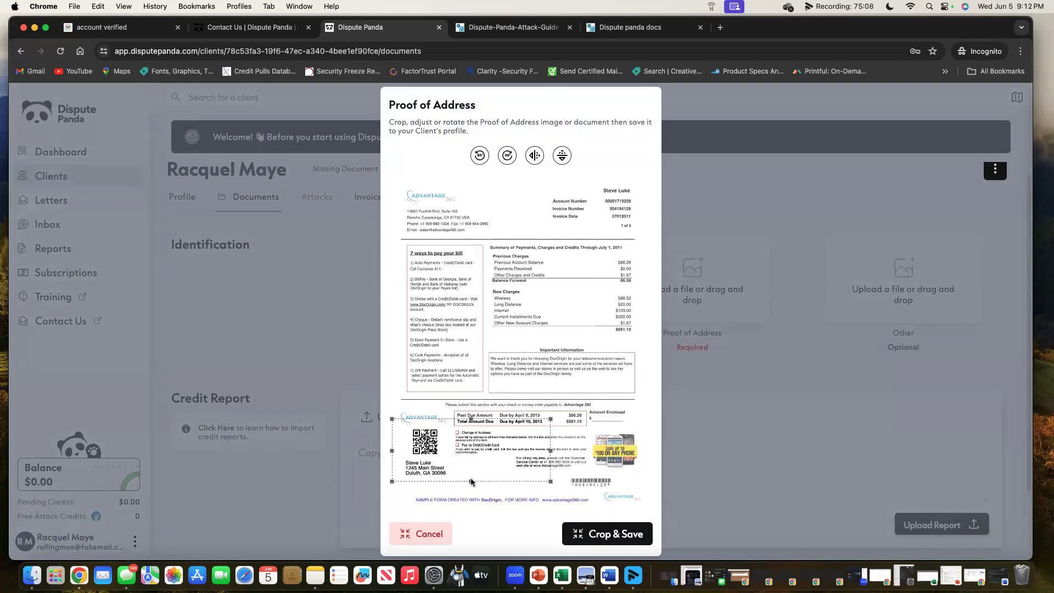
{"action": "left_click", "coordinate": [614, 541]}
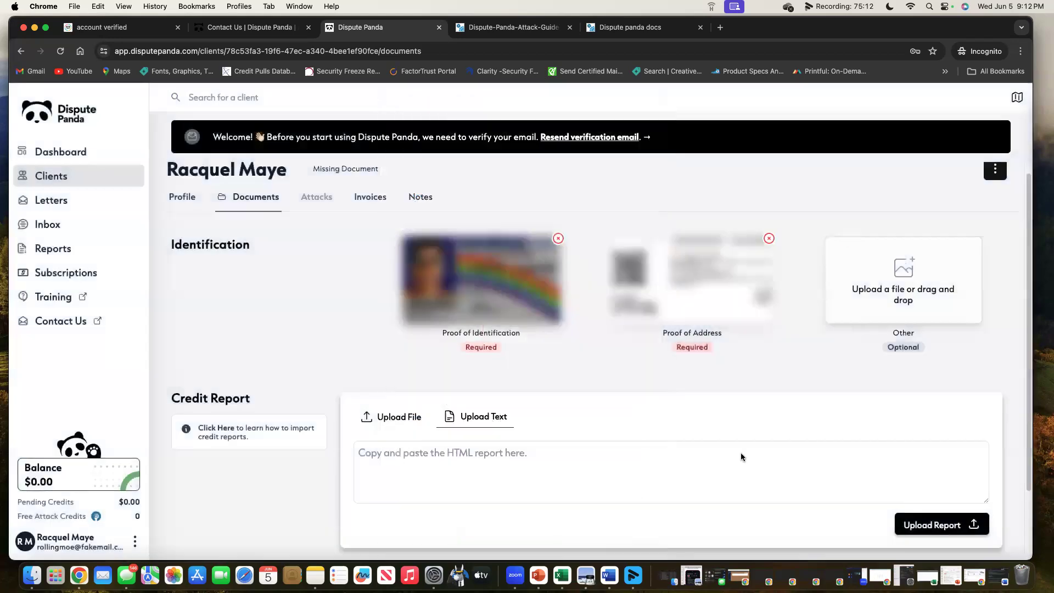
{"action": "left_click_drag", "start_coordinate": [742, 457], "coordinate": [925, 297]}
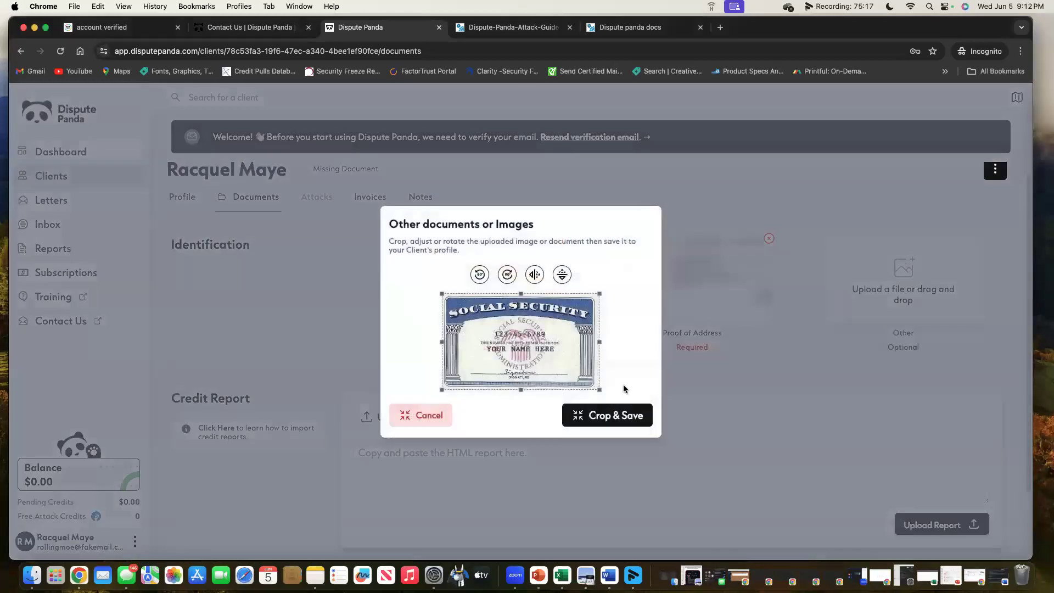
{"action": "left_click", "coordinate": [631, 417]}
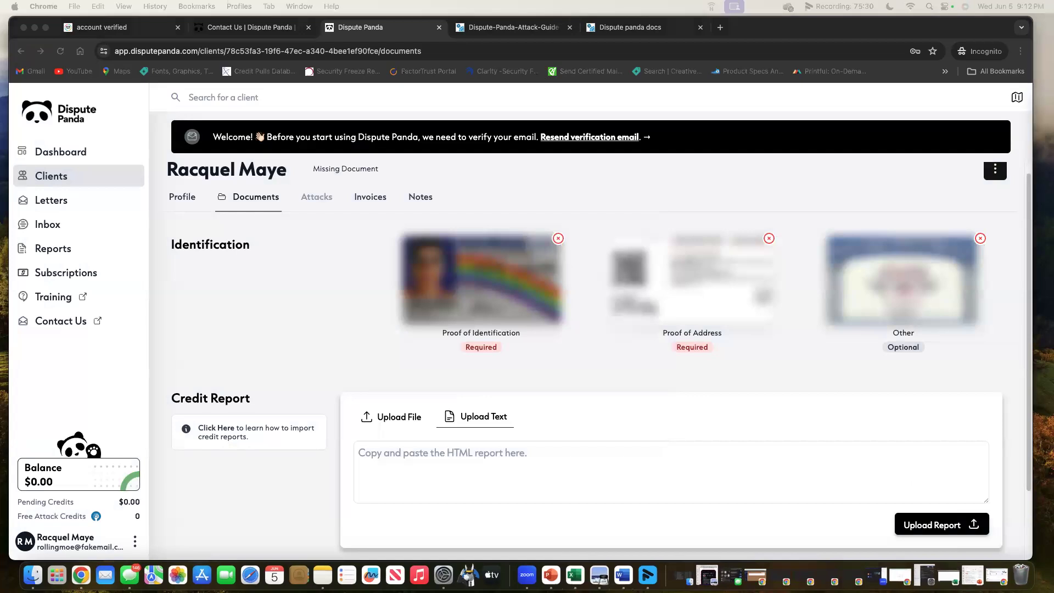
- Pick Credit Dyno, paste the saved username and password, and run Credit Dyno 1 Click Import
{"action": "scroll", "coordinate": [569, 393], "scroll_direction": "down", "scroll_amount": 3}
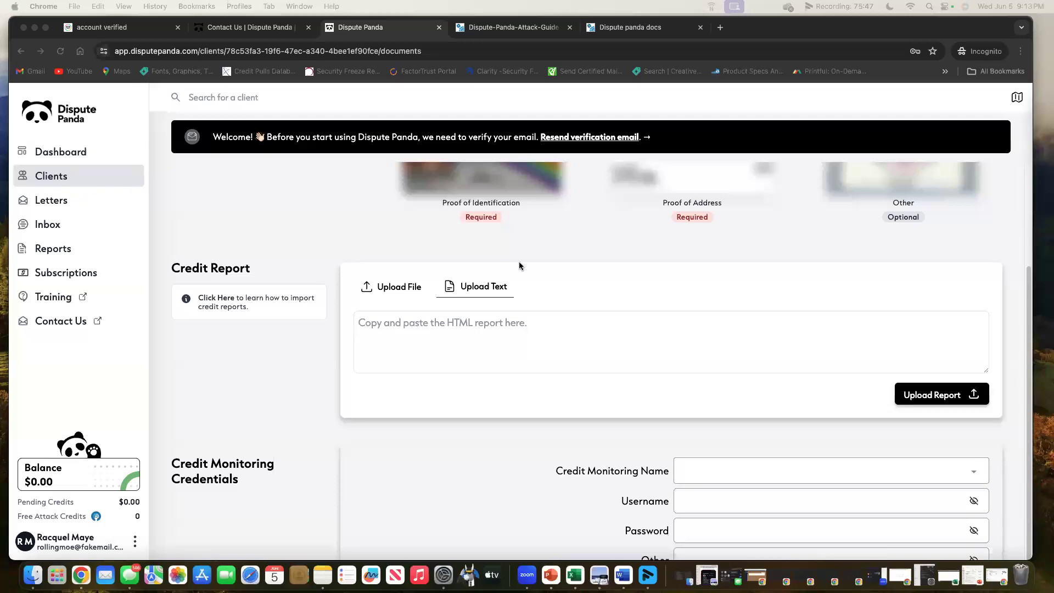
{"action": "scroll", "coordinate": [643, 368], "scroll_direction": "down", "scroll_amount": 1}
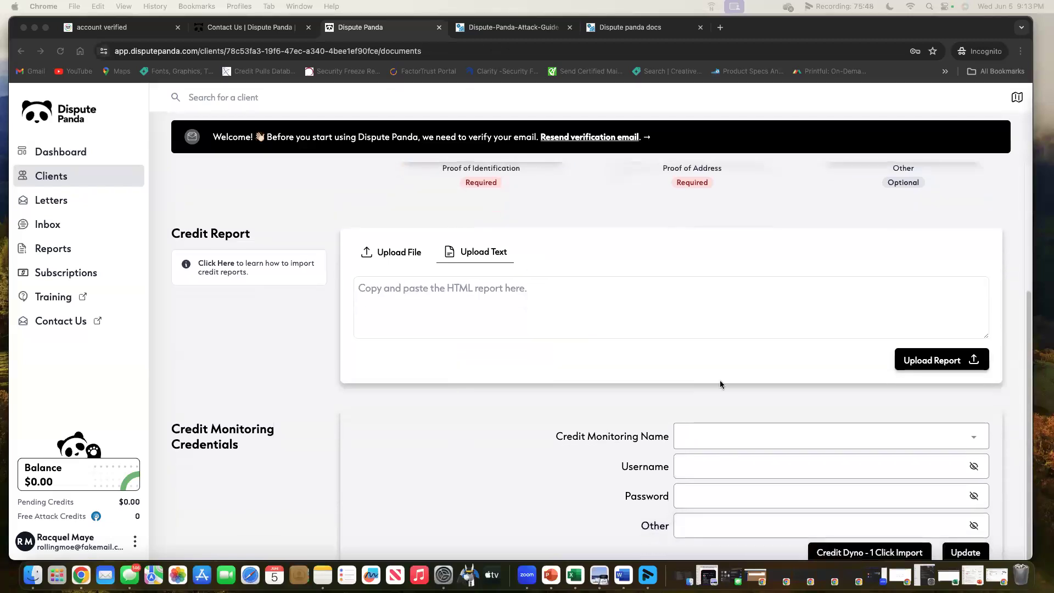
{"action": "left_click", "coordinate": [980, 438]}
{"action": "left_click", "coordinate": [893, 467]}
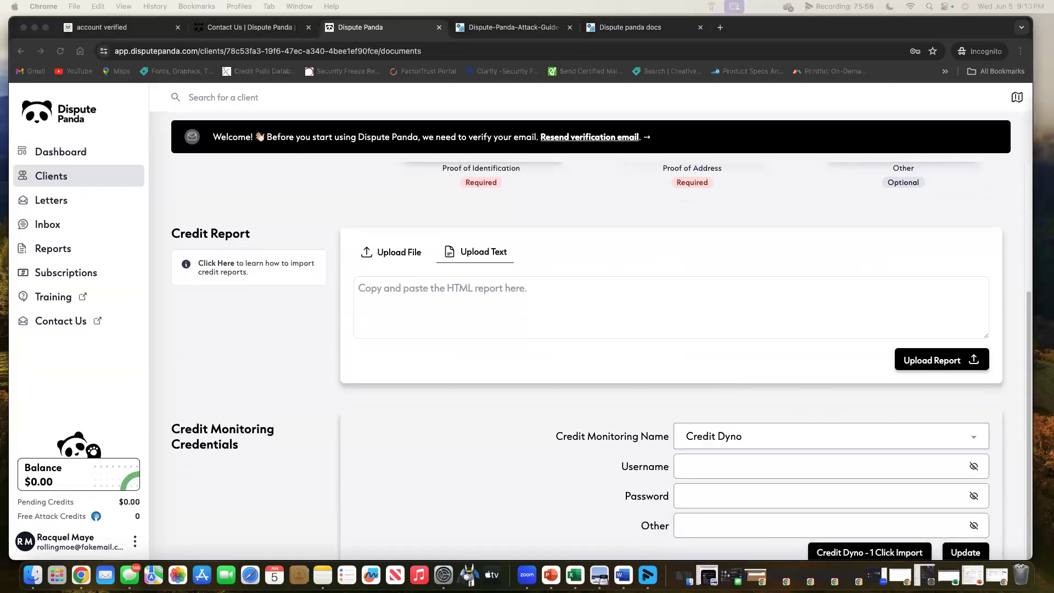
{"action": "left_click", "coordinate": [886, 471]}
{"action": "key", "text": "super+v"}
{"action": "left_click", "coordinate": [759, 500]}
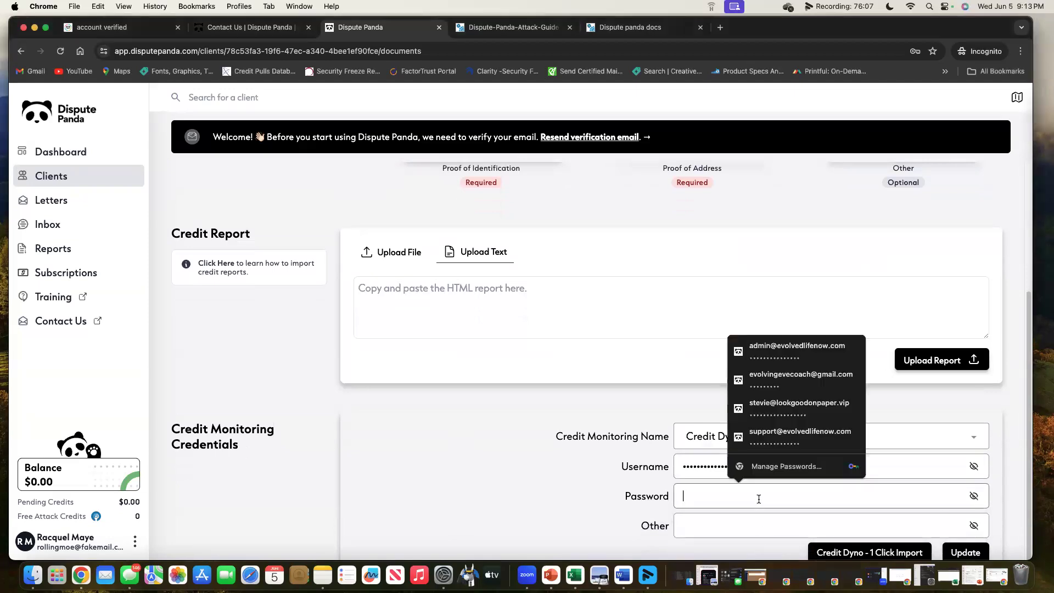
{"action": "key", "text": "super+v"}
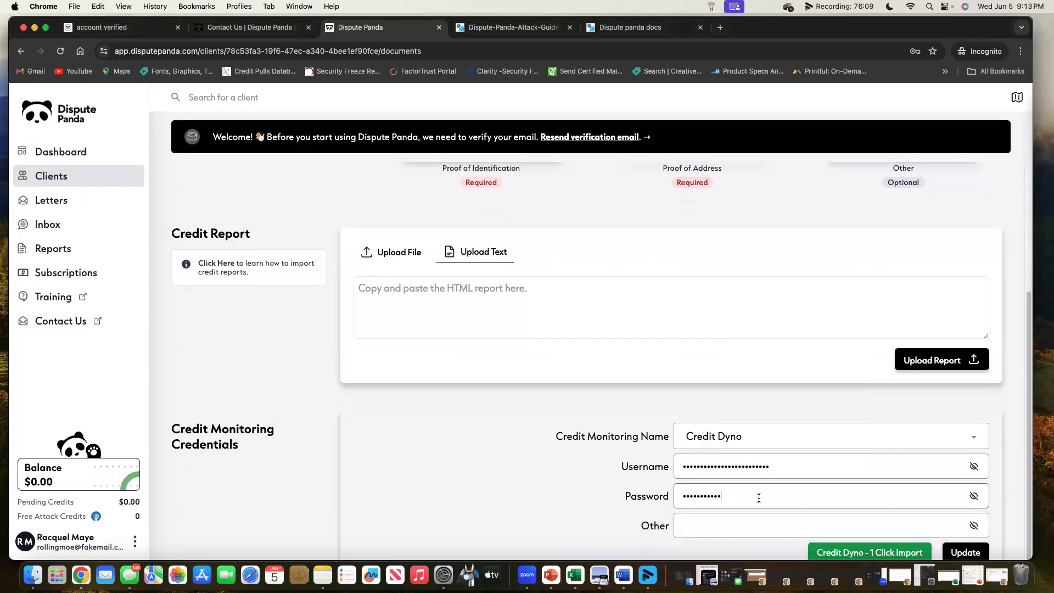
{"action": "left_click", "coordinate": [861, 553]}
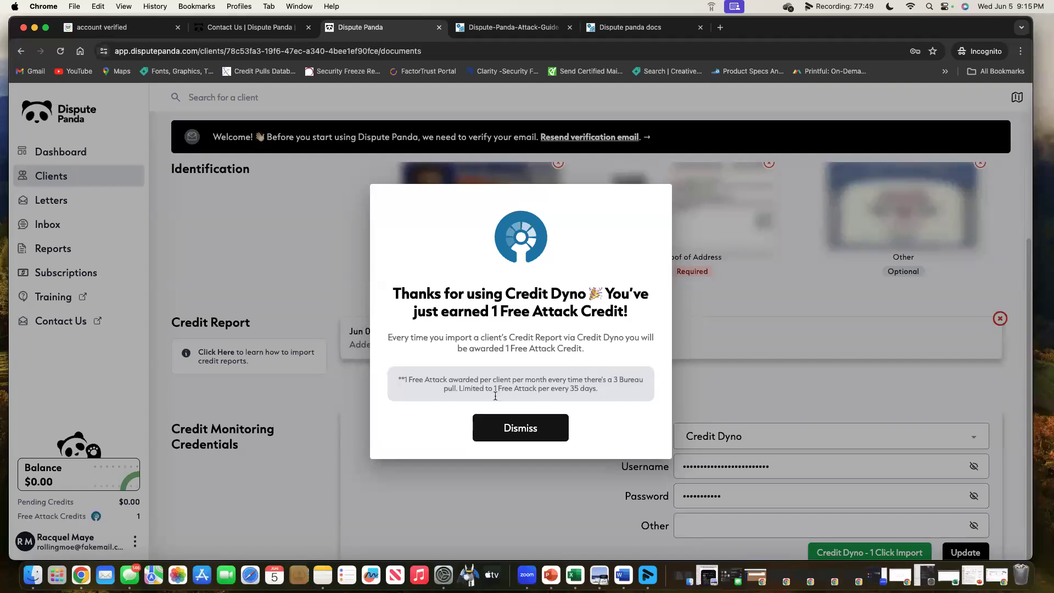
- Dismiss the Free Attack Credit notice, leaving the Jun 06, 2024 credit report on file
{"action": "left_click", "coordinate": [547, 426]}
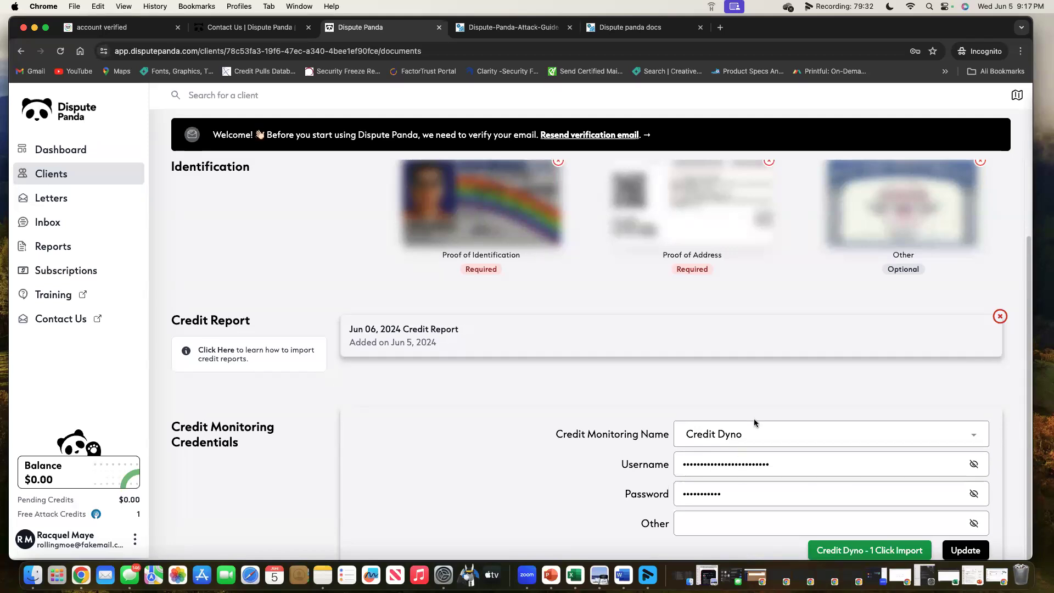
{"action": "scroll", "coordinate": [760, 418], "scroll_direction": "up", "scroll_amount": 3}
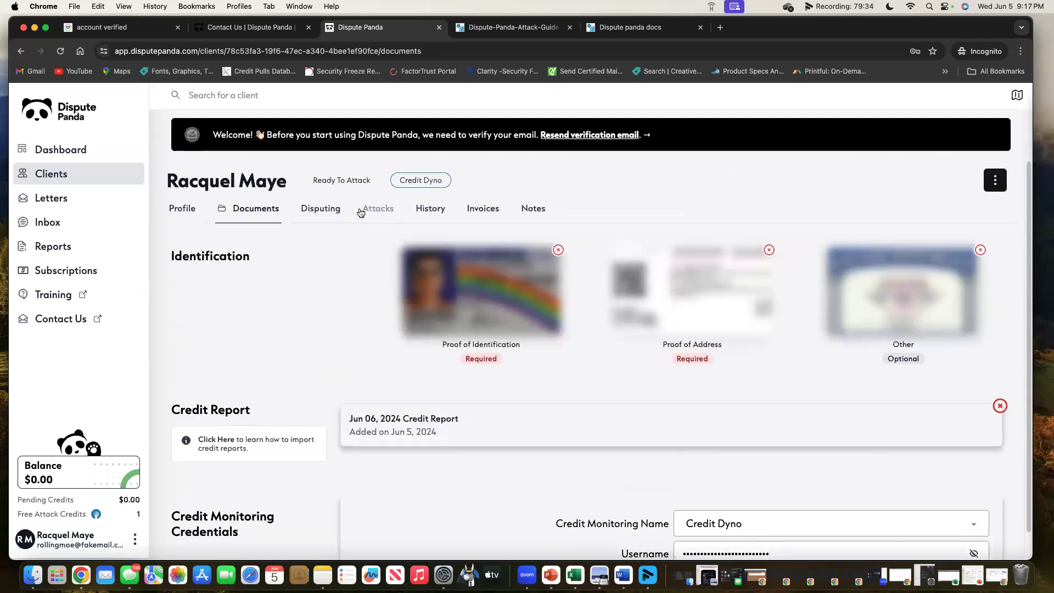
- Open the Disputing page and look over the 26 selected accounts and the unselected inquiries
{"action": "left_click", "coordinate": [321, 211]}
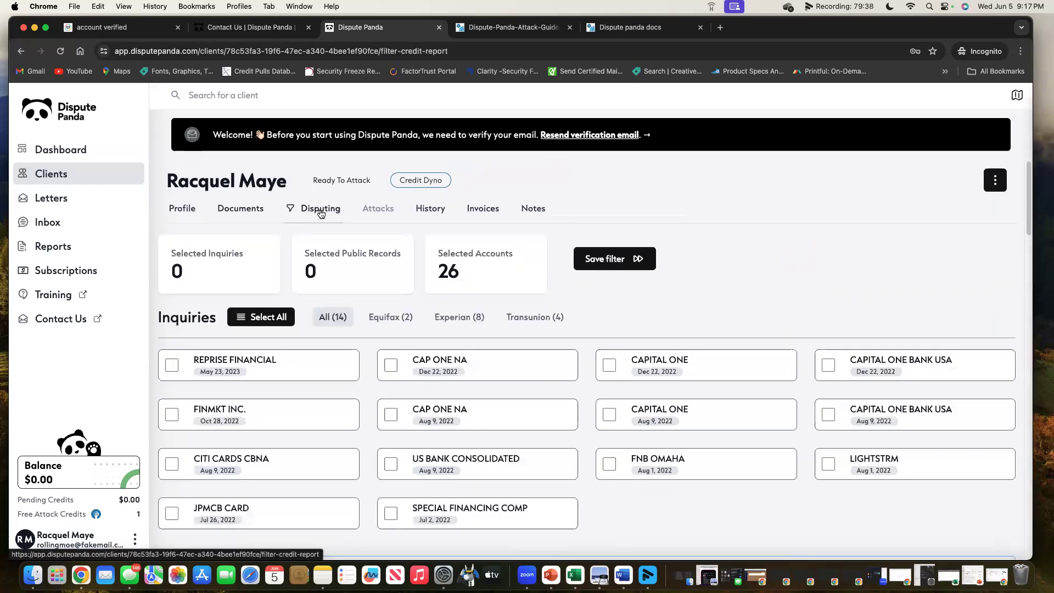
{"action": "scroll", "coordinate": [508, 353], "scroll_direction": "down", "scroll_amount": 2}
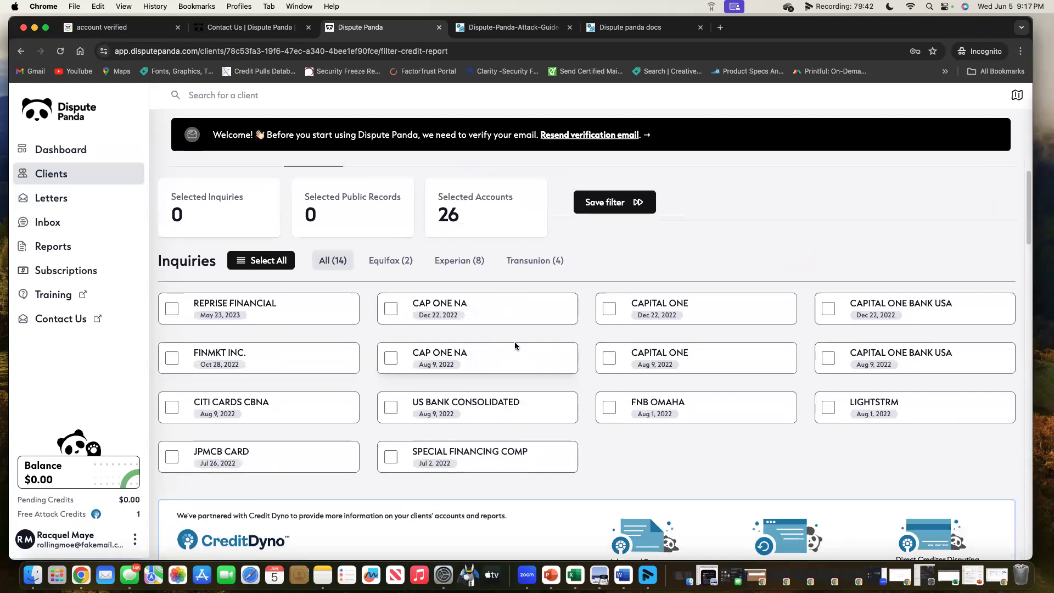
{"action": "scroll", "coordinate": [514, 344], "scroll_direction": "down", "scroll_amount": 5}
{"action": "scroll", "coordinate": [515, 344], "scroll_direction": "up", "scroll_amount": 4}
{"action": "scroll", "coordinate": [515, 344], "scroll_direction": "up", "scroll_amount": 2}
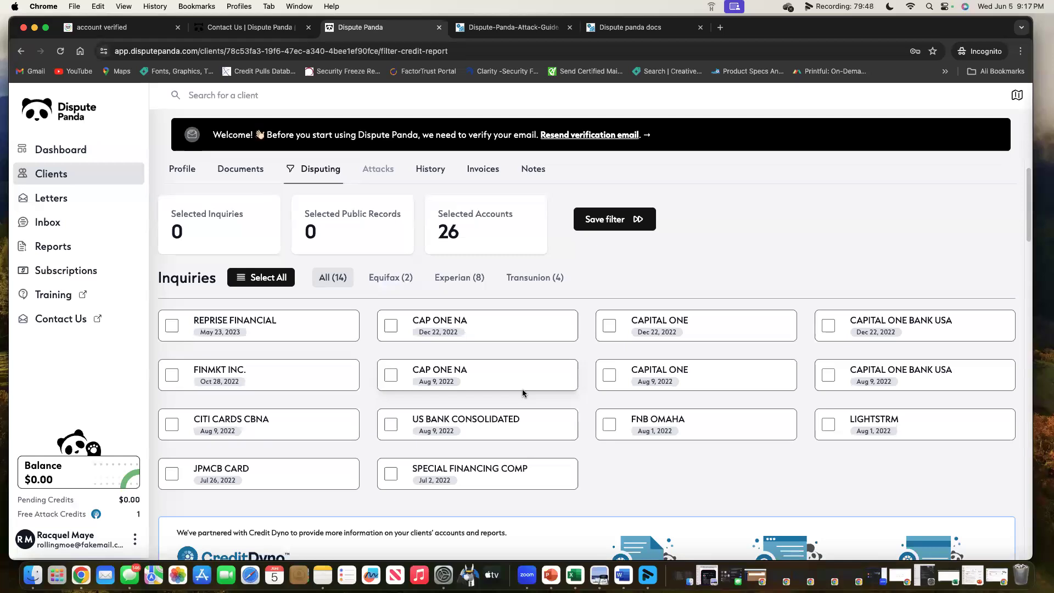
{"action": "scroll", "coordinate": [522, 392], "scroll_direction": "down", "scroll_amount": 4}
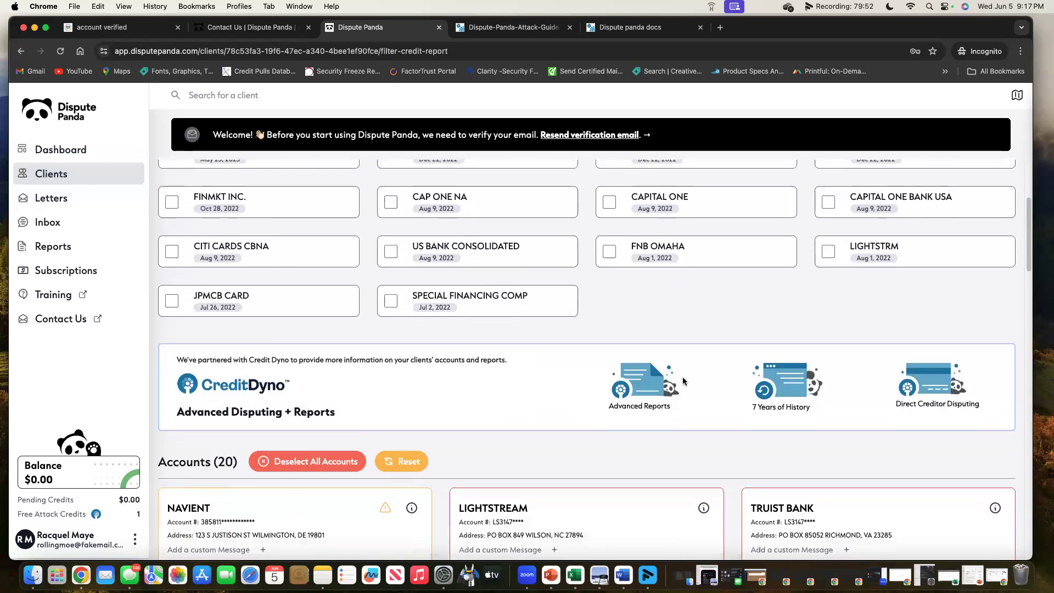
{"action": "scroll", "coordinate": [446, 336], "scroll_direction": "down", "scroll_amount": 5}
{"action": "scroll", "coordinate": [496, 355], "scroll_direction": "down", "scroll_amount": 5}
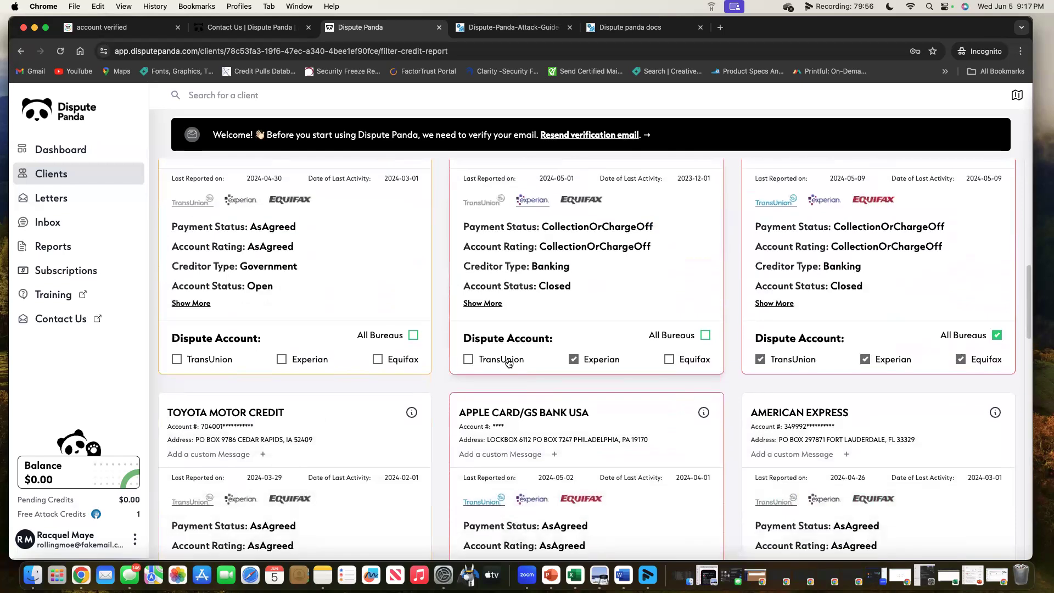
{"action": "scroll", "coordinate": [583, 377], "scroll_direction": "down", "scroll_amount": 2}
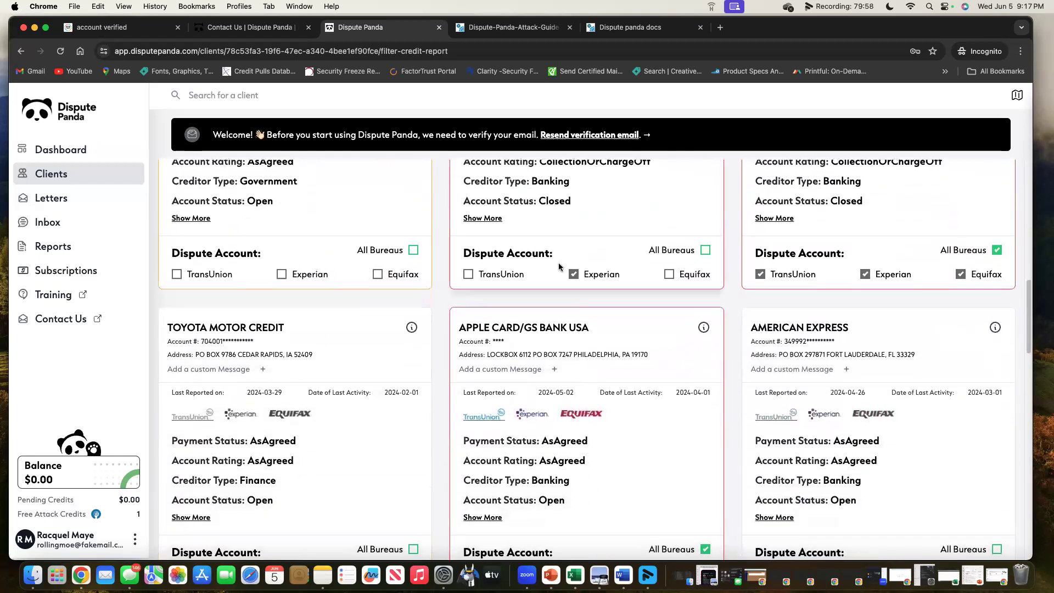
- Check the Free Attack Credits count, then open find-in-page search from the top of the page
{"action": "left_click_drag", "start_coordinate": [15, 516], "coordinate": [142, 521]}
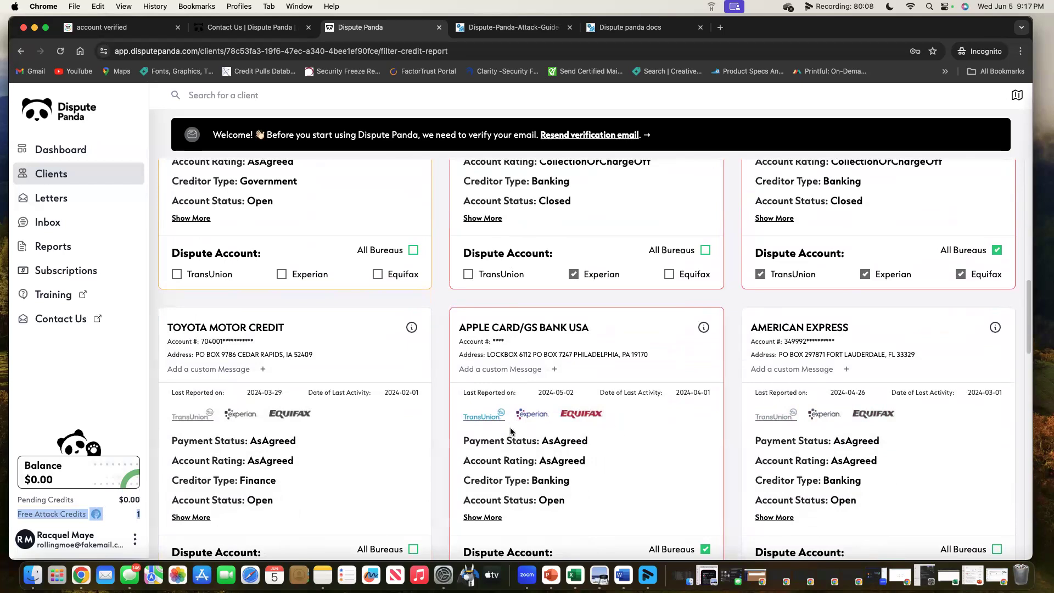
{"action": "scroll", "coordinate": [511, 431], "scroll_direction": "up", "scroll_amount": 15}
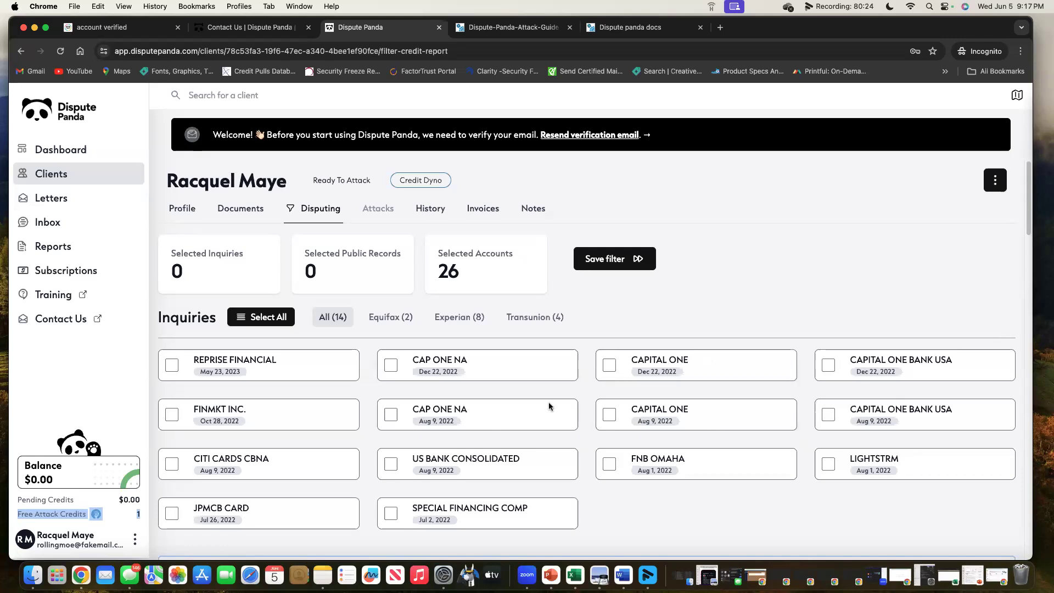
{"action": "left_click", "coordinate": [745, 271]}
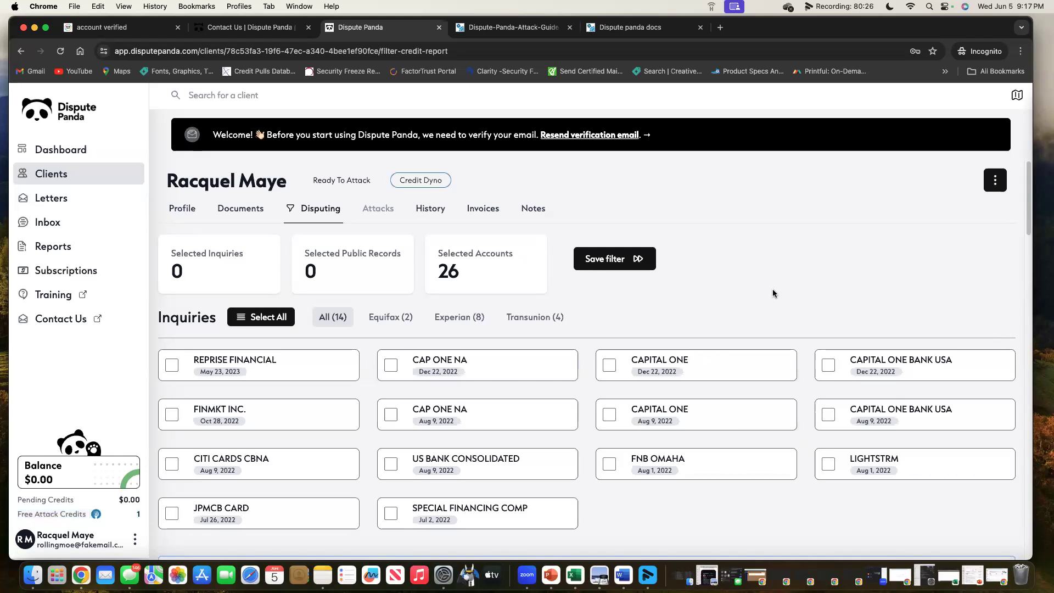
{"action": "key", "text": "cmd+f"}
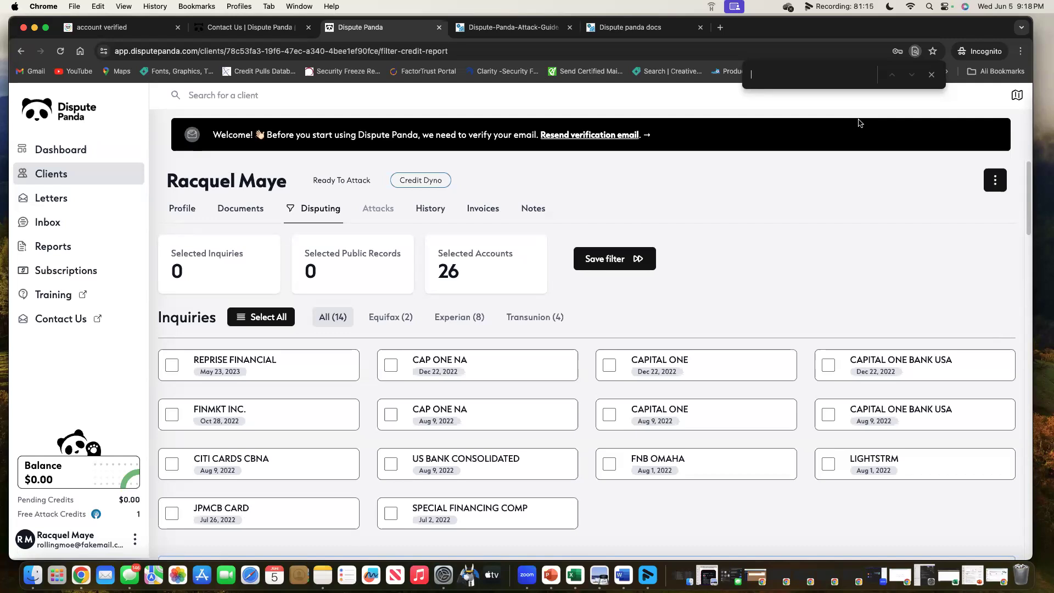
- Search for 'jpmcb' and cycle between the JPMCB CARD inquiry and its account card
{"action": "type", "text": "jpmcb"}
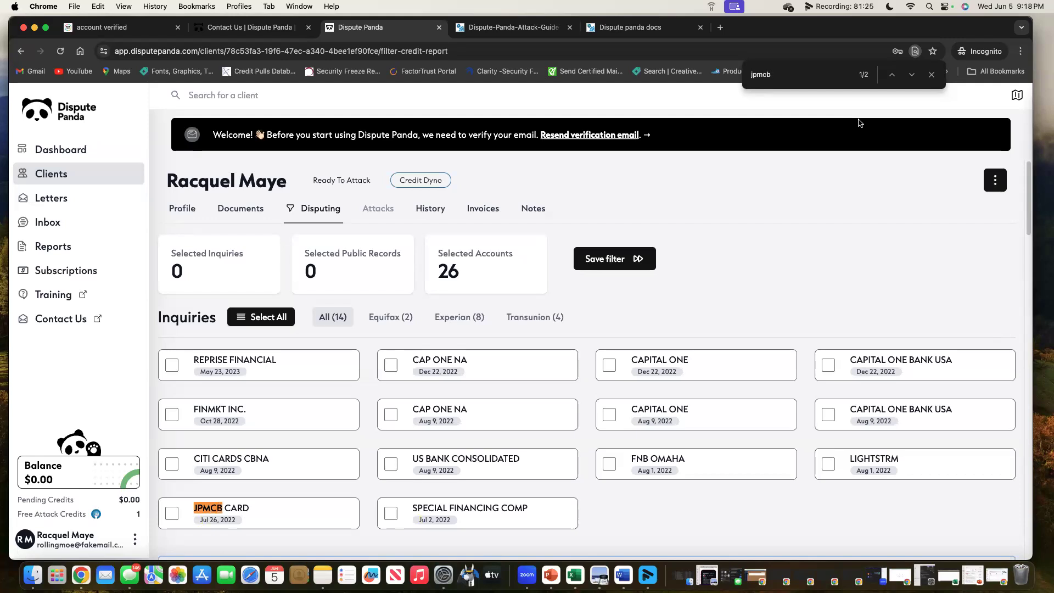
{"action": "key", "text": "Return"}
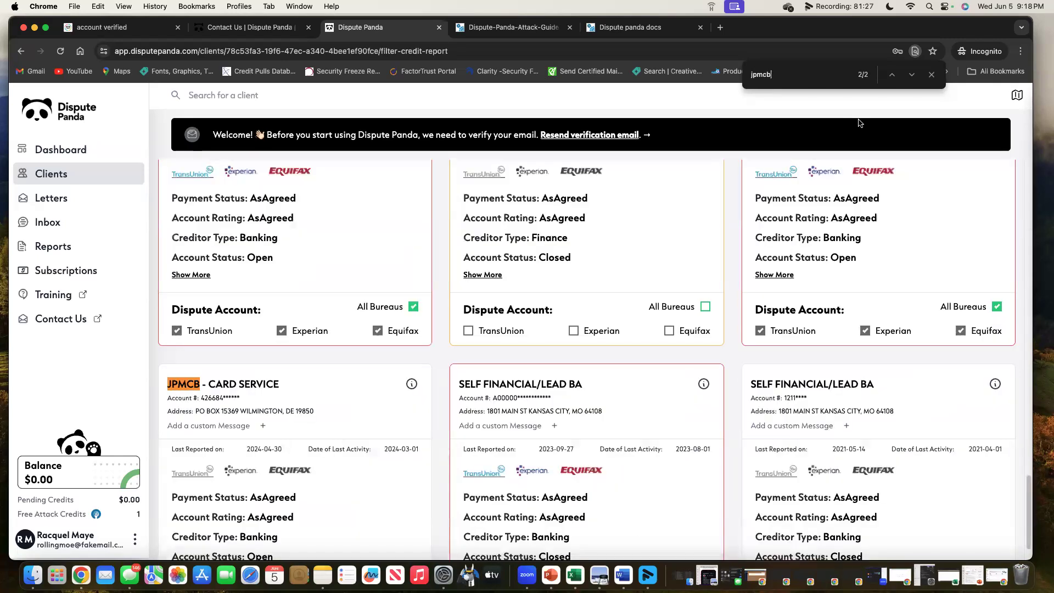
{"action": "key", "text": "Return"}
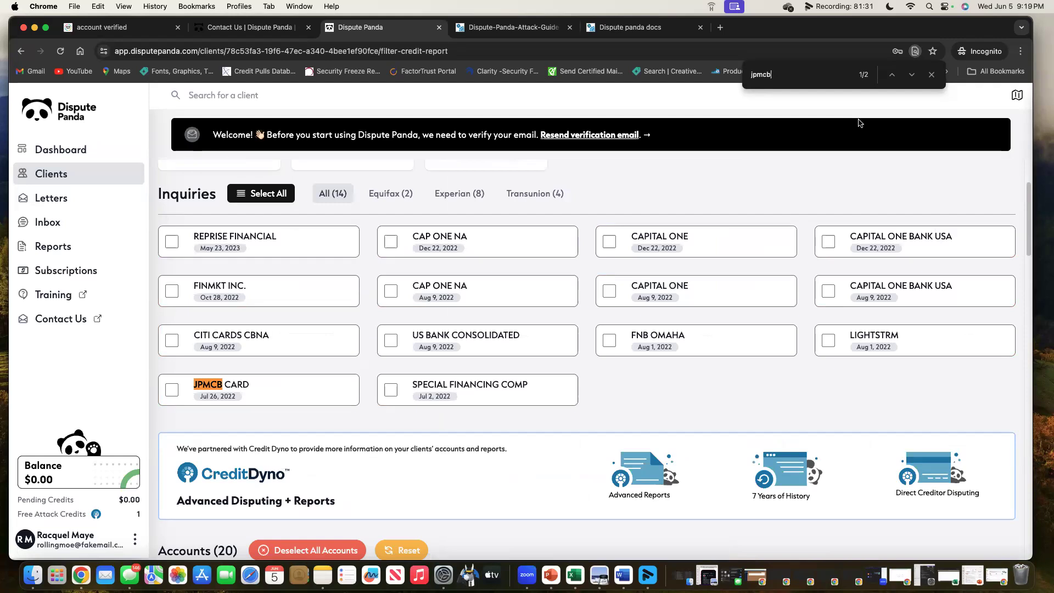
{"action": "key", "text": "Return"}
{"action": "key", "text": "Return"}
{"action": "key", "text": "Return"}
{"action": "key", "text": "Return"}
{"action": "key", "text": "Return"}
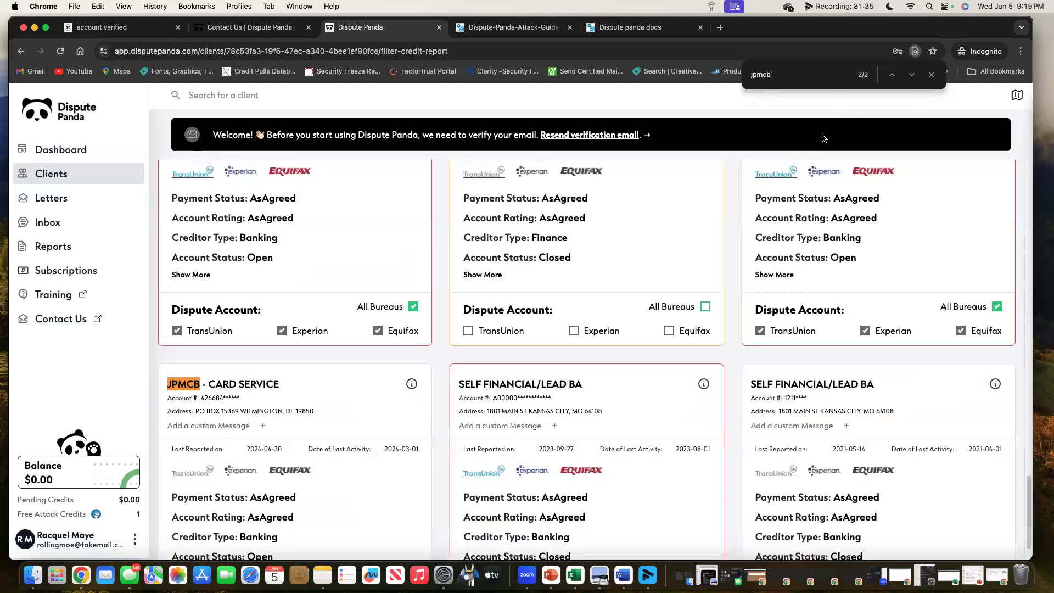
{"action": "scroll", "coordinate": [374, 417], "scroll_direction": "down", "scroll_amount": 3}
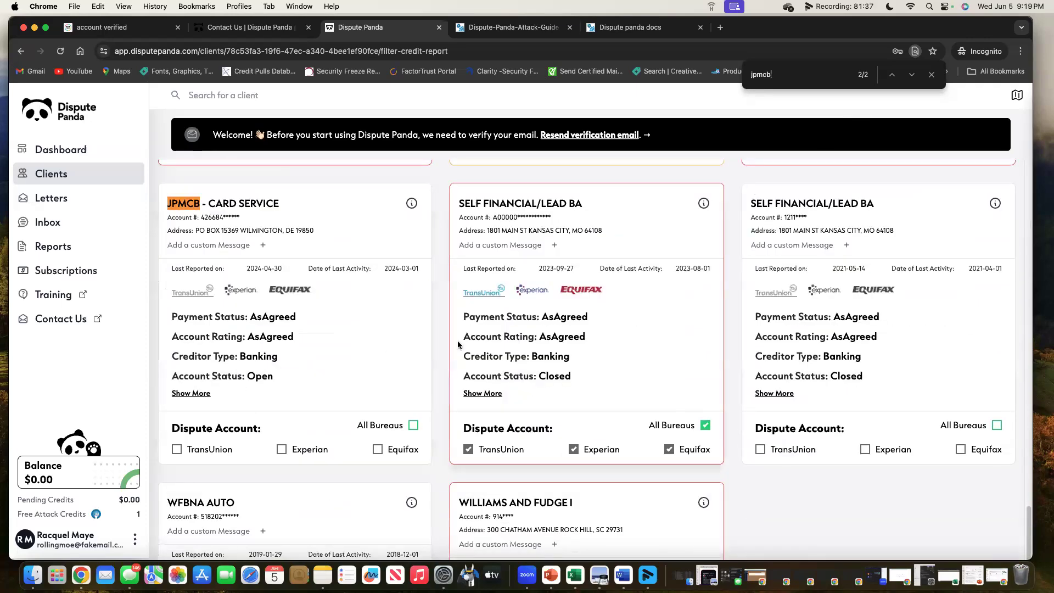
{"action": "scroll", "coordinate": [457, 341], "scroll_direction": "up", "scroll_amount": 15}
{"action": "scroll", "coordinate": [371, 322], "scroll_direction": "up", "scroll_amount": 6}
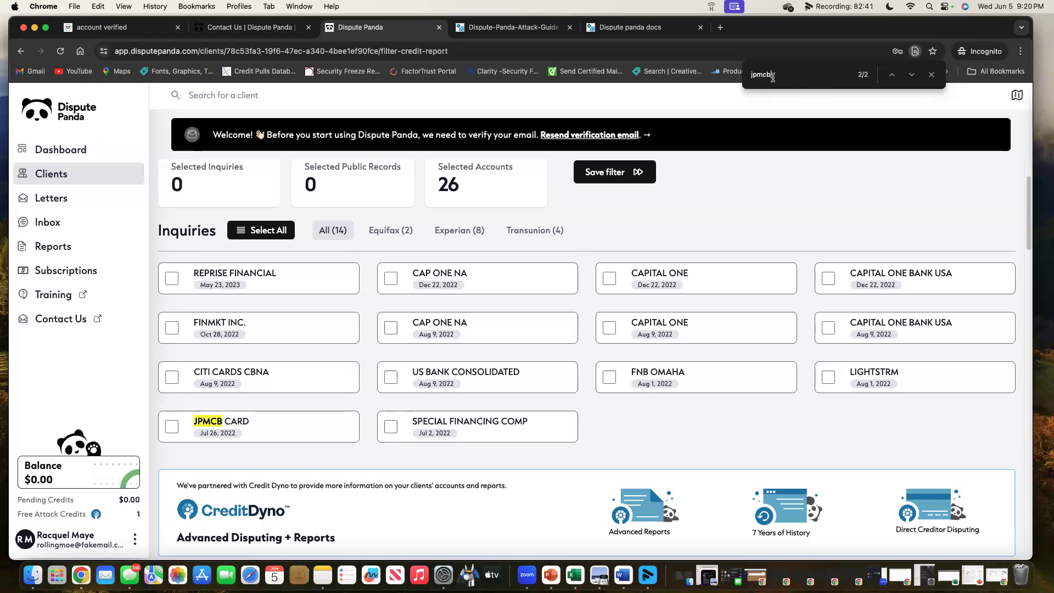
- Search for 'citi' and step through the matches to the CITI CARDS CBNA inquiry
{"action": "left_click", "coordinate": [821, 77]}
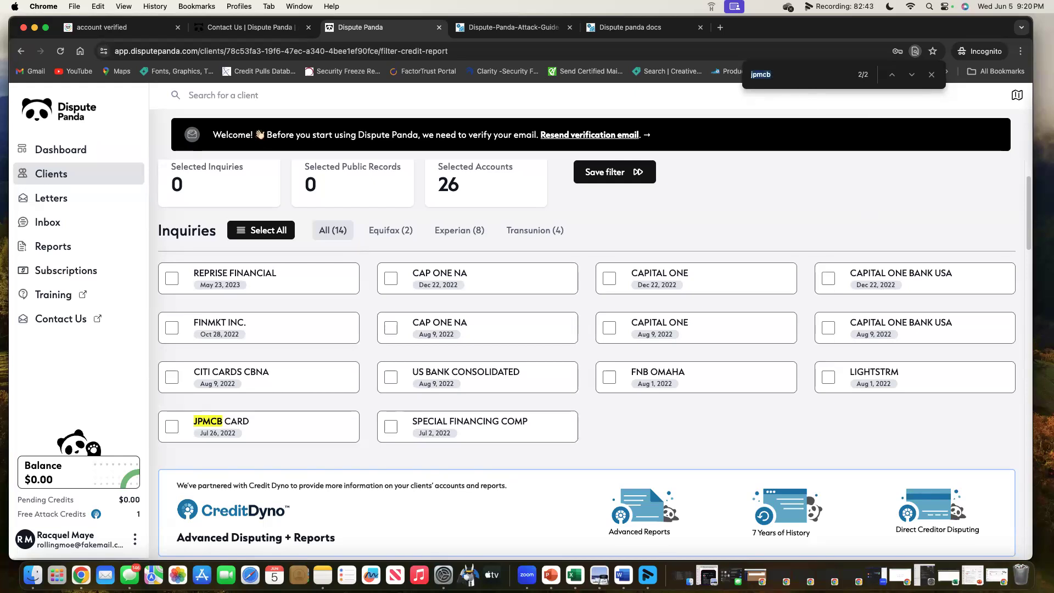
{"action": "type", "text": "citi"}
{"action": "key", "text": "Return"}
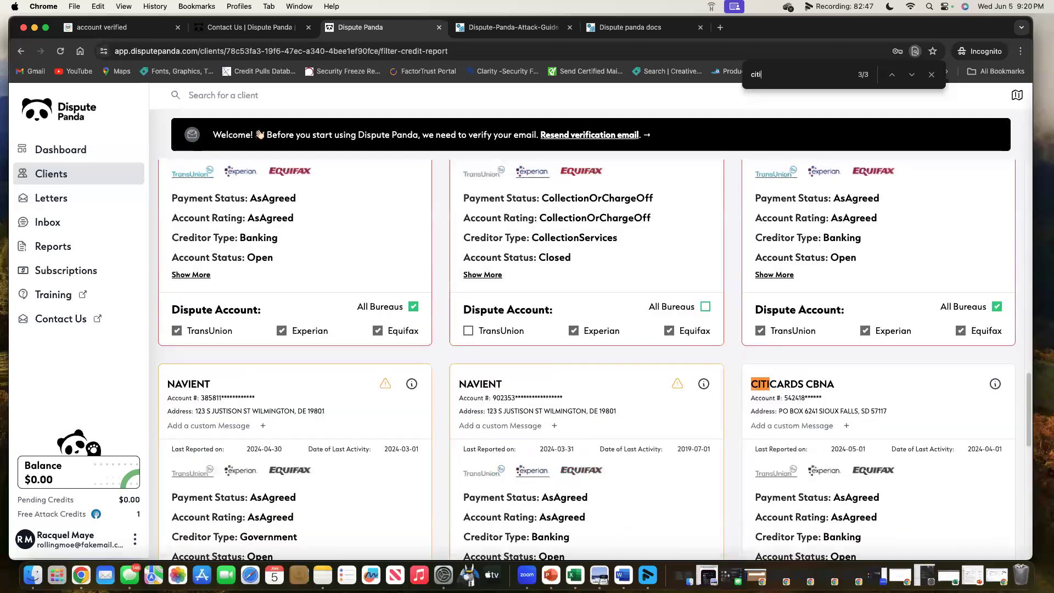
{"action": "key", "text": "Return"}
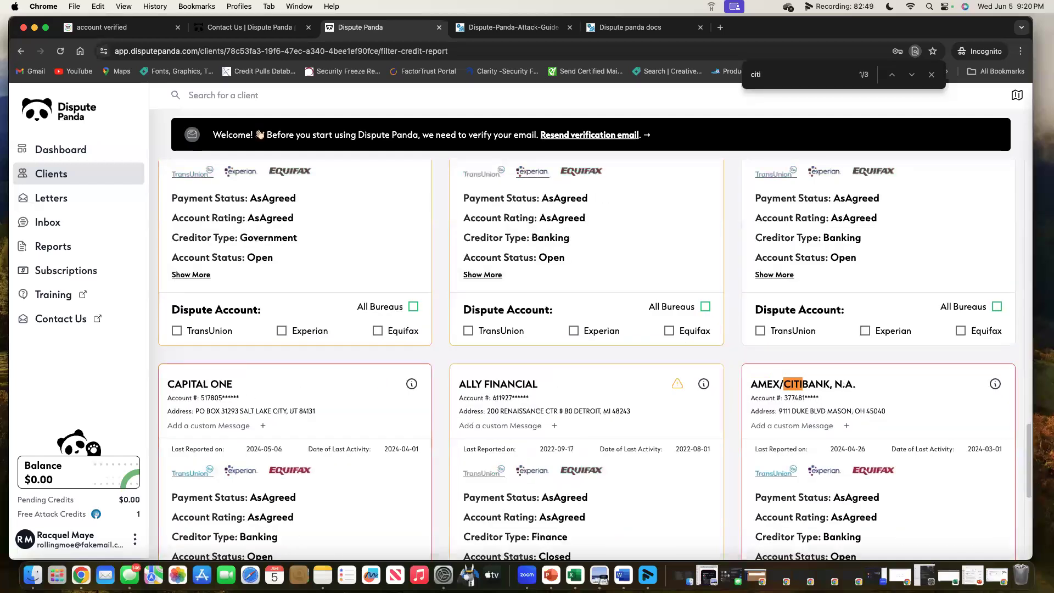
{"action": "key", "text": "Return"}
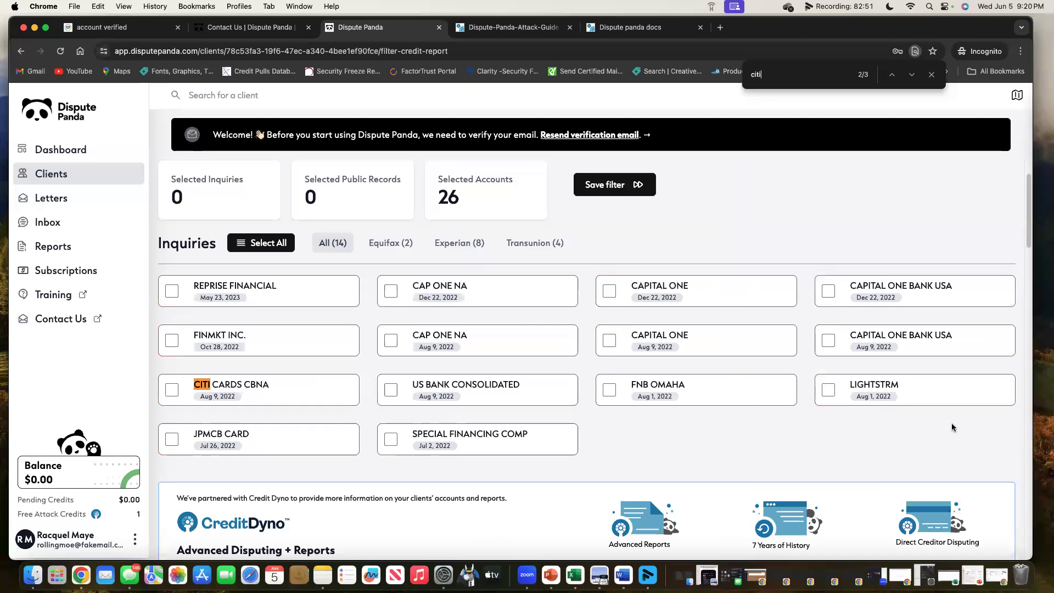
- Find 'us bank', tick the US BANK CONSOLIDATED inquiry, and save the filter
{"action": "double_click", "coordinate": [762, 77]}
{"action": "type", "text": "us "}
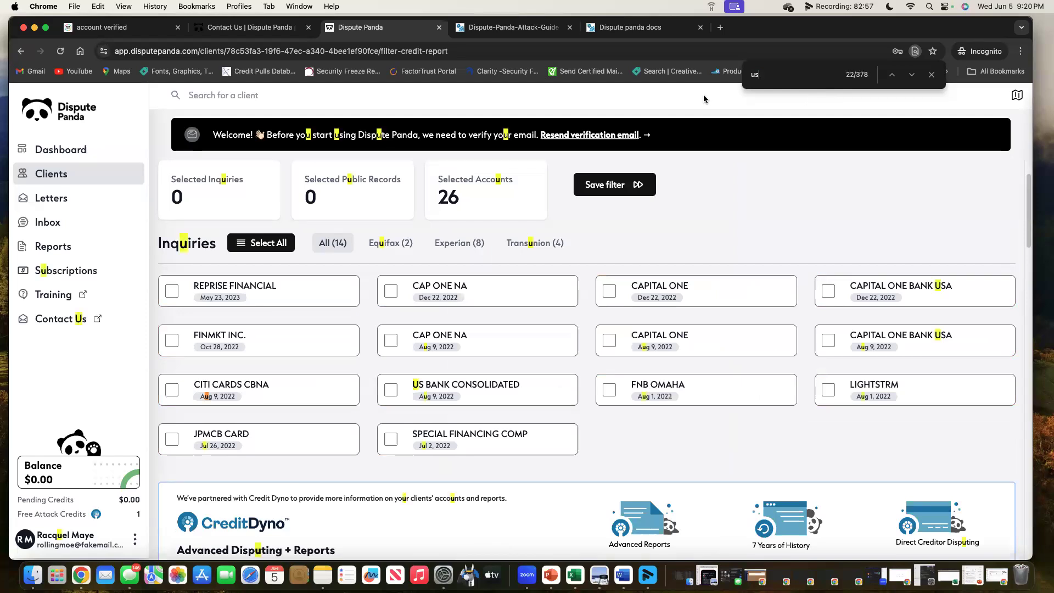
{"action": "type", "text": "bank"}
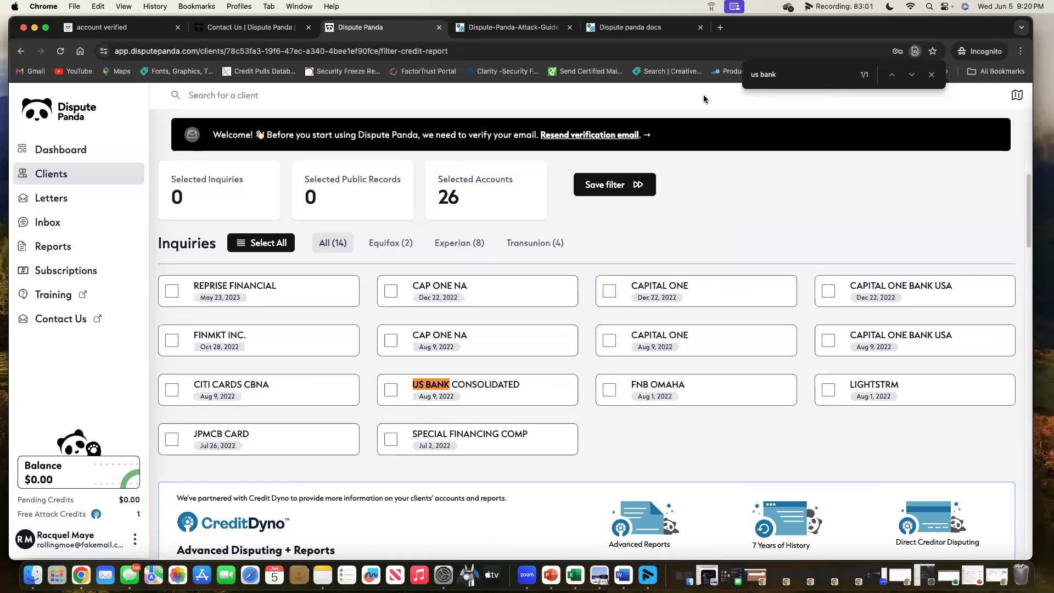
{"action": "left_click", "coordinate": [391, 390]}
{"action": "left_click", "coordinate": [622, 186]}
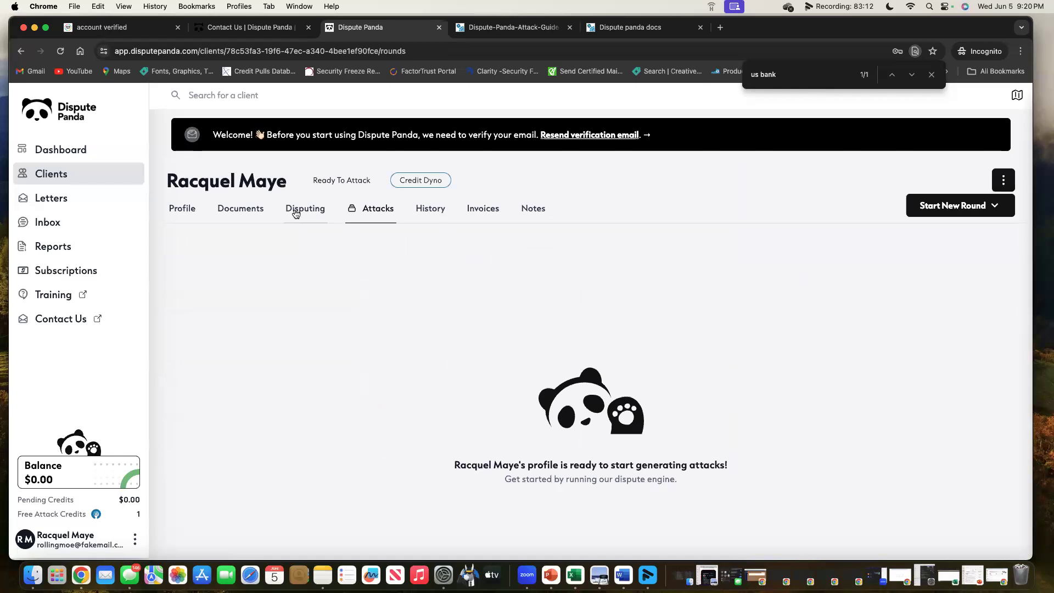
- Reopen the Disputing tab and scroll to the Navient, Lightstream and Truist Bank account cards
{"action": "left_click", "coordinate": [296, 213]}
{"action": "scroll", "coordinate": [659, 357], "scroll_direction": "down", "scroll_amount": 8}
{"action": "scroll", "coordinate": [666, 356], "scroll_direction": "down", "scroll_amount": 5}
{"action": "scroll", "coordinate": [667, 356], "scroll_direction": "up", "scroll_amount": 1}
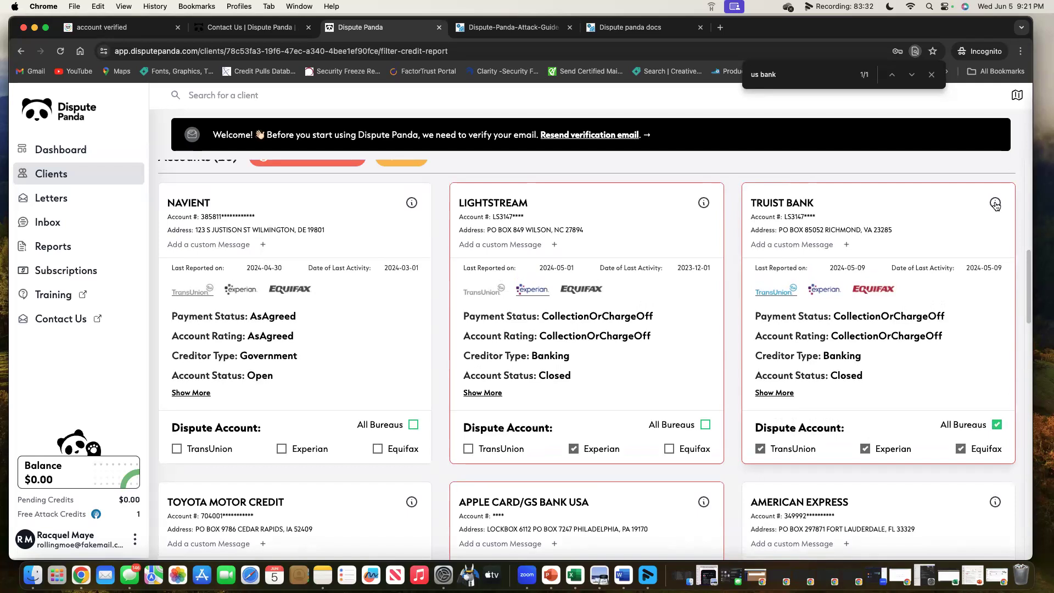
- Open Truist Bank's details, note its PROFIT AND LOSS WRITEOFF remark and Installment type, then view payment history
{"action": "left_click", "coordinate": [996, 204]}
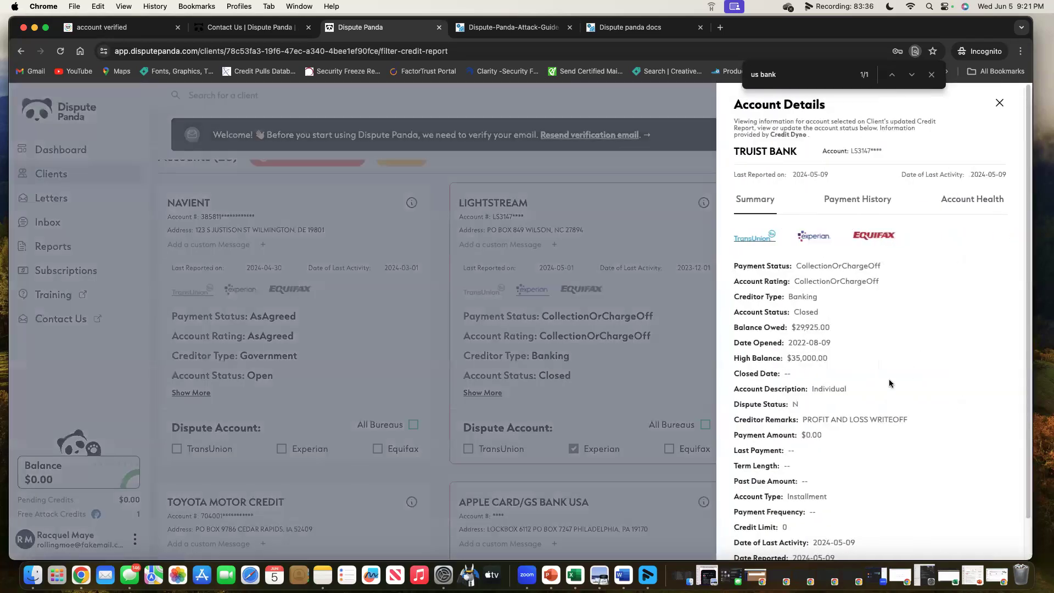
{"action": "left_click_drag", "start_coordinate": [906, 420], "coordinate": [811, 420]}
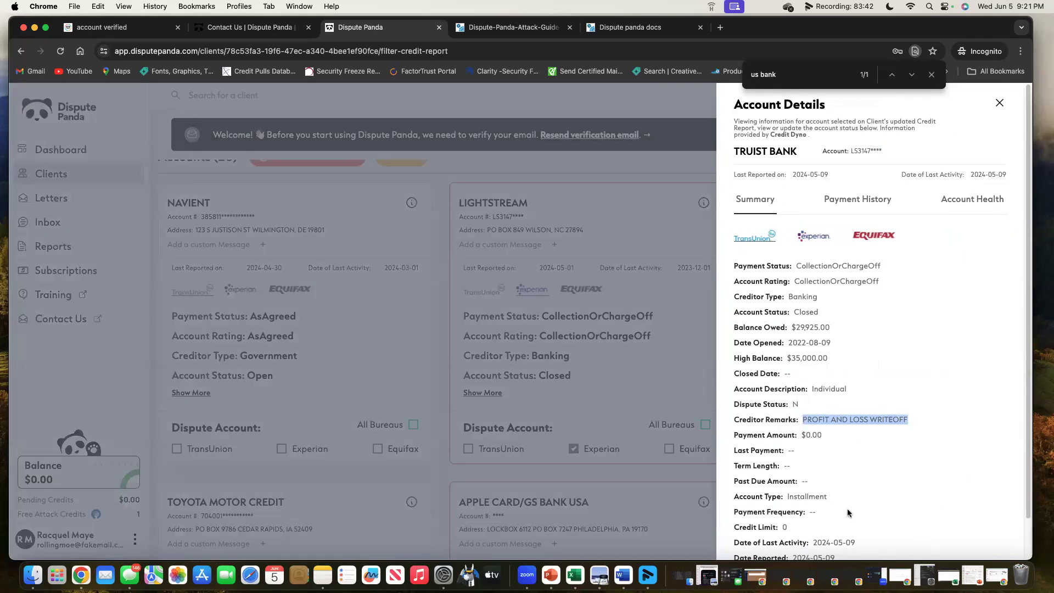
{"action": "left_click_drag", "start_coordinate": [832, 498], "coordinate": [784, 496]}
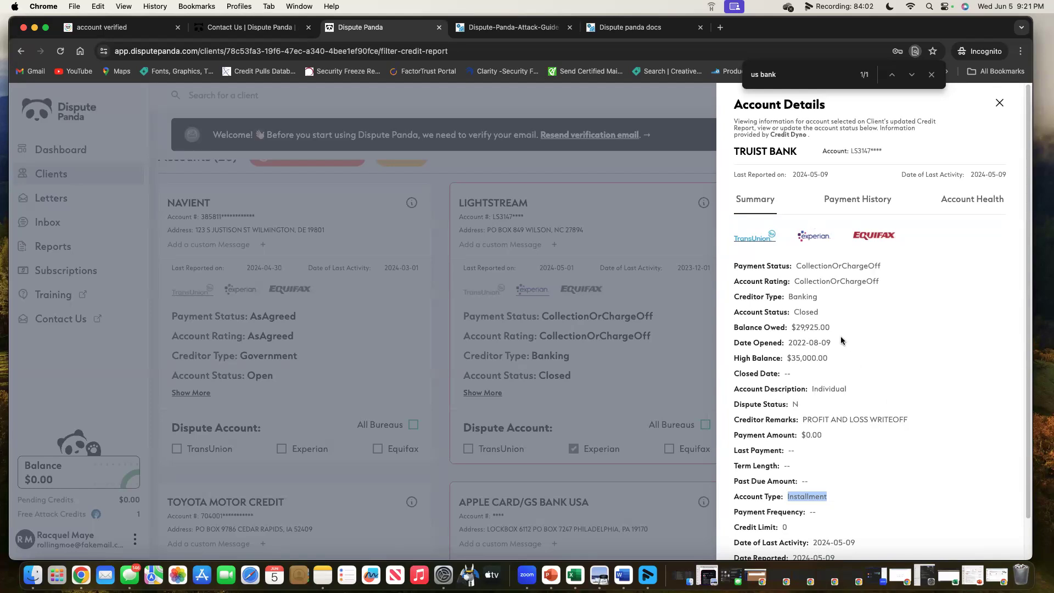
{"action": "scroll", "coordinate": [895, 404], "scroll_direction": "down", "scroll_amount": 3}
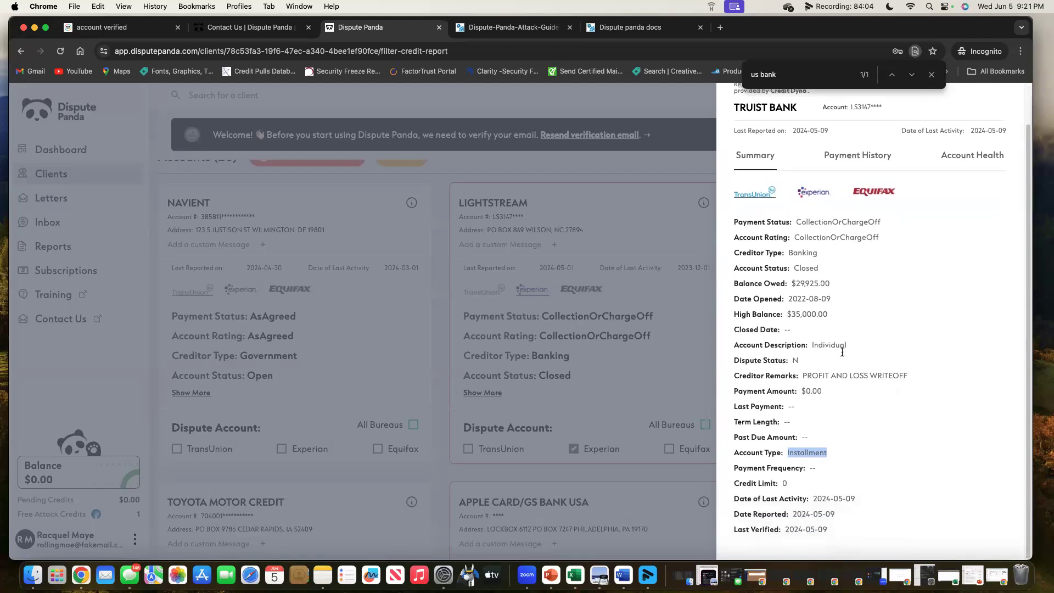
{"action": "scroll", "coordinate": [891, 407], "scroll_direction": "up", "scroll_amount": 3}
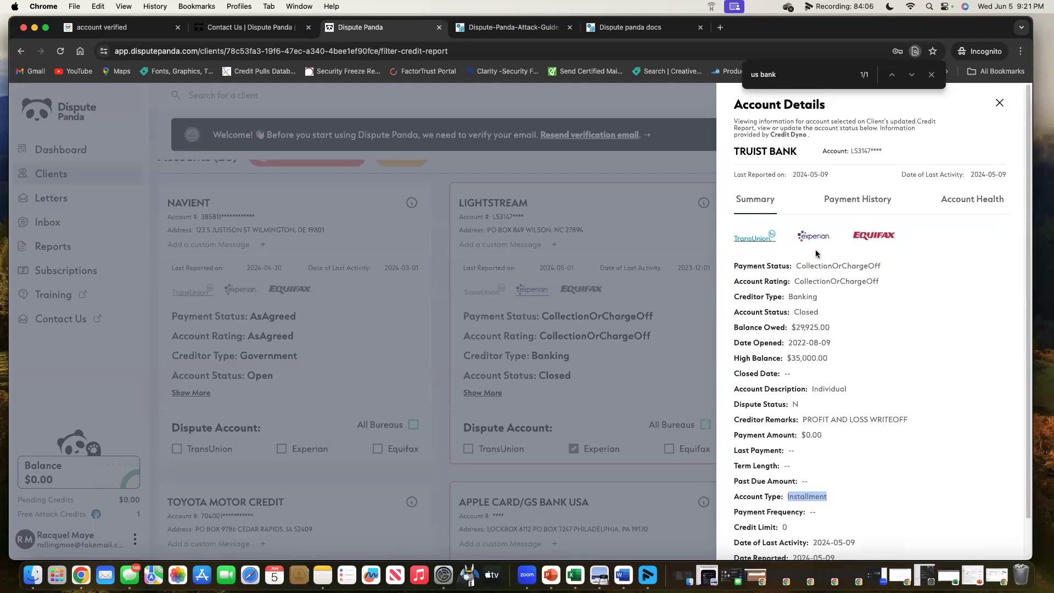
{"action": "left_click", "coordinate": [848, 213]}
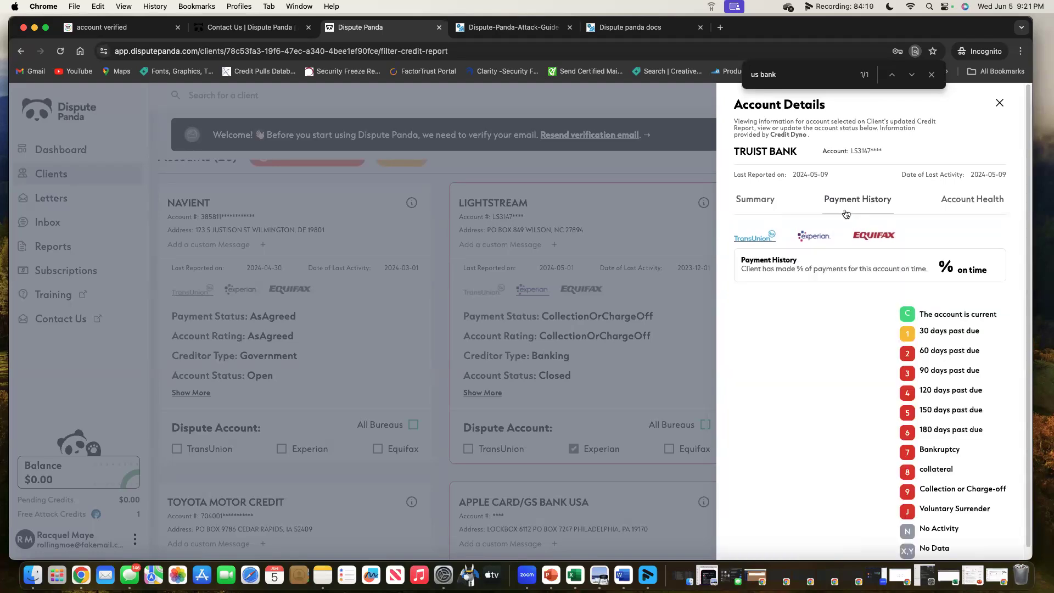
{"action": "left_click", "coordinate": [817, 237]}
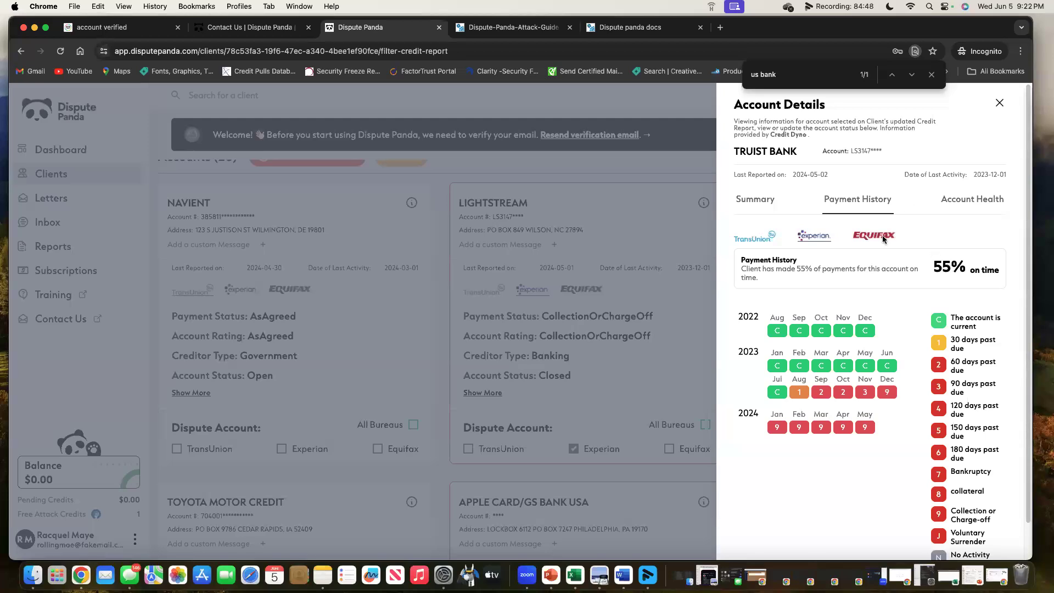
{"action": "left_click", "coordinate": [955, 211]}
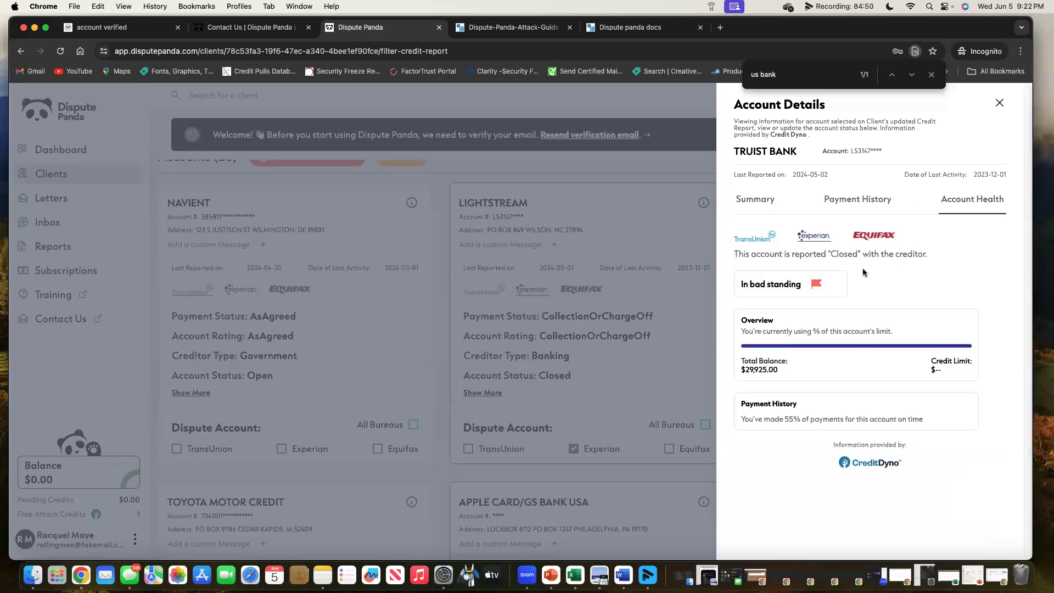
{"action": "left_click", "coordinate": [1000, 104]}
{"action": "scroll", "coordinate": [690, 382], "scroll_direction": "down", "scroll_amount": 5}
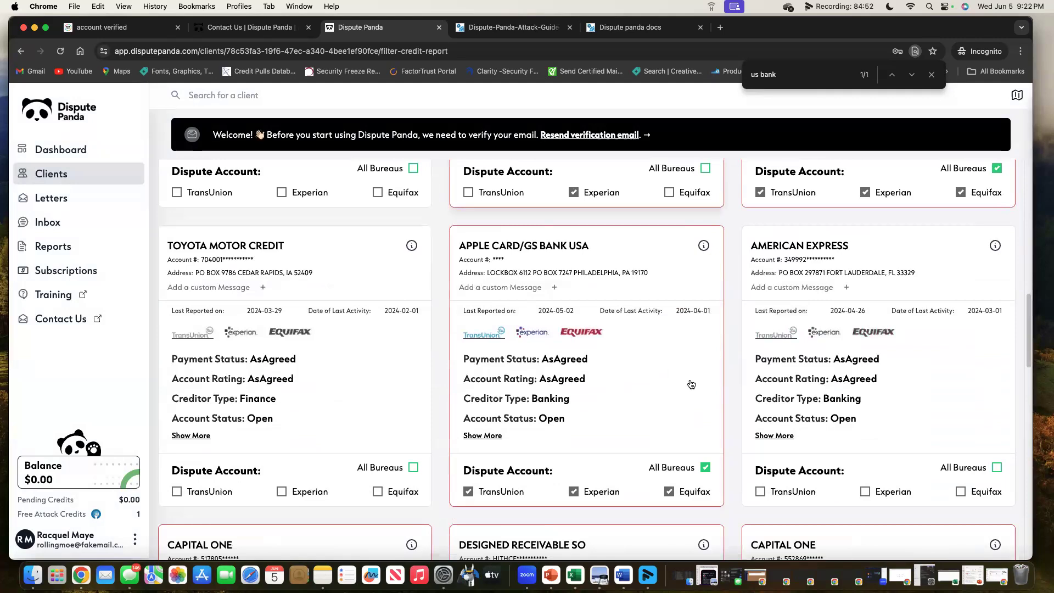
{"action": "left_click", "coordinate": [704, 246]}
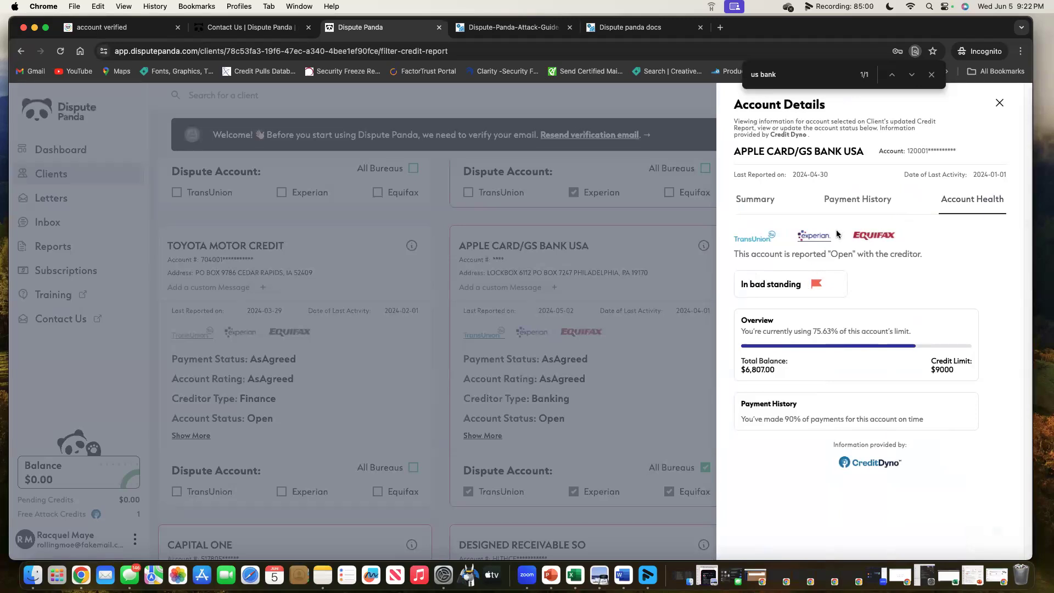
{"action": "left_click", "coordinate": [866, 238]}
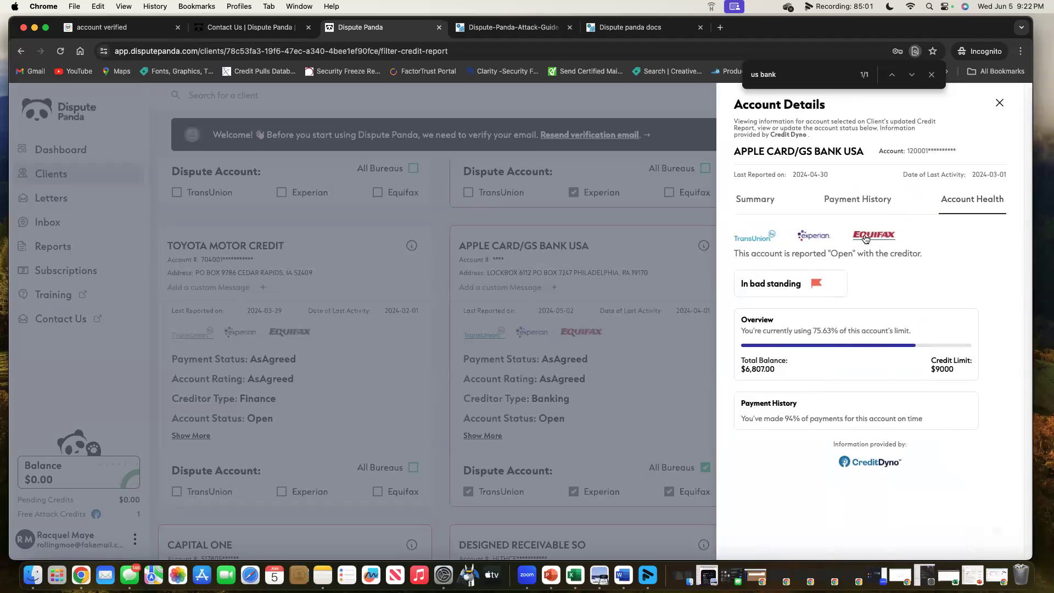
{"action": "left_click", "coordinate": [751, 241]}
{"action": "left_click", "coordinate": [821, 239]}
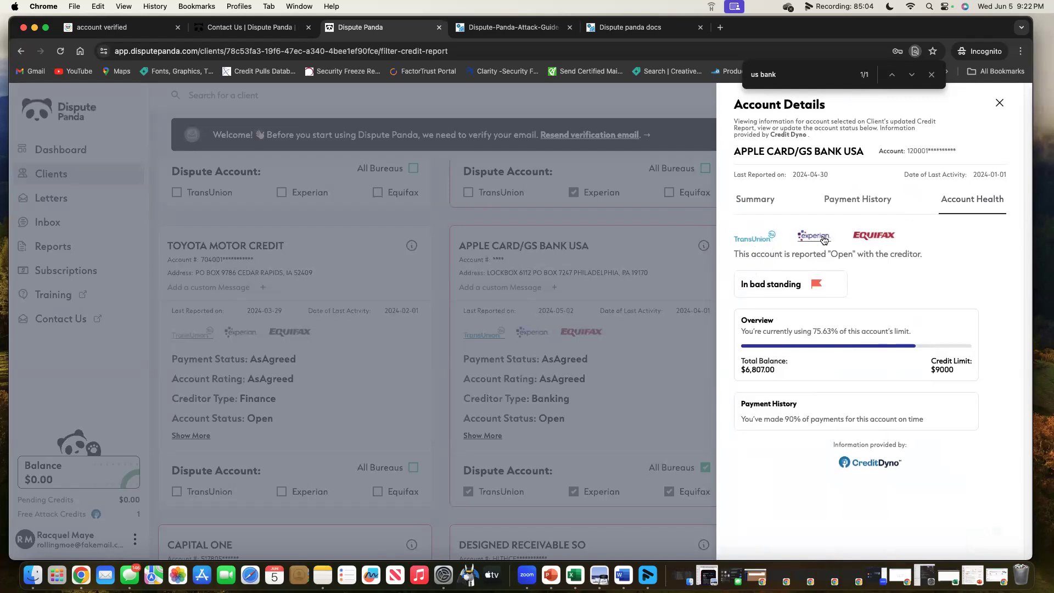
{"action": "left_click", "coordinate": [864, 238]}
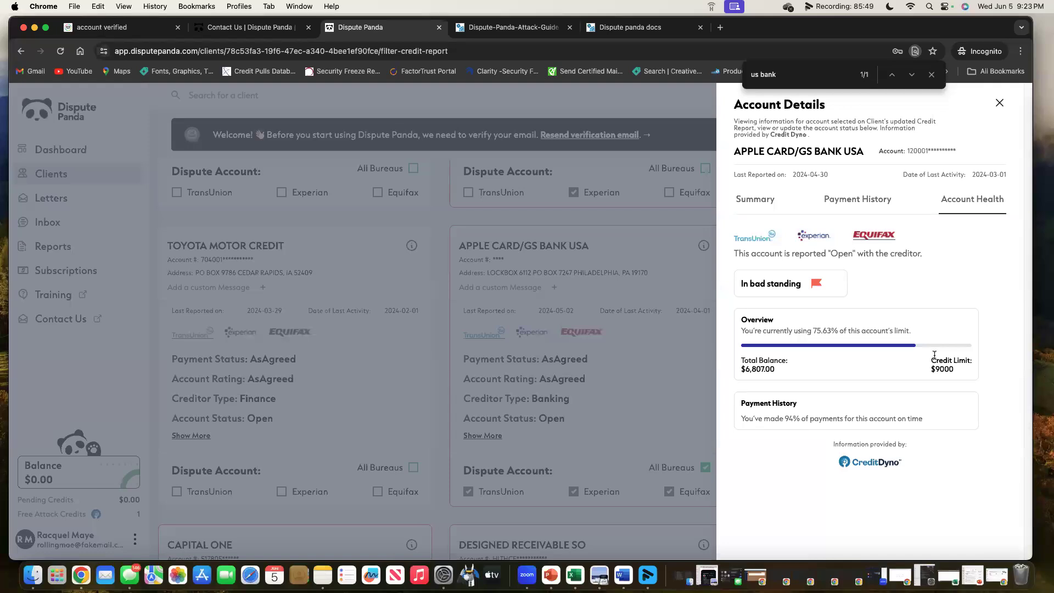
{"action": "left_click", "coordinate": [869, 201]}
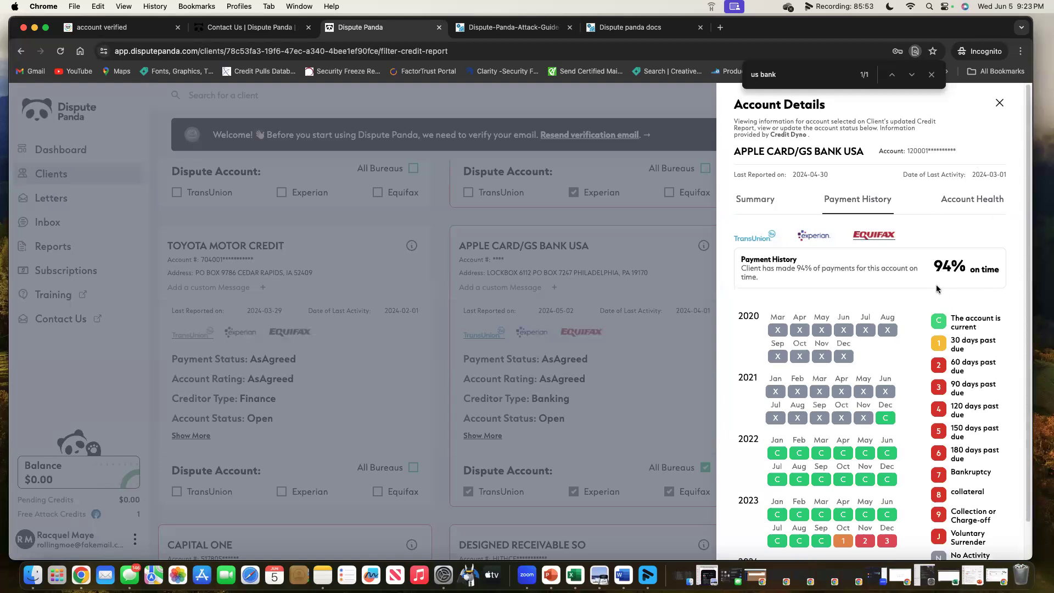
{"action": "scroll", "coordinate": [922, 327], "scroll_direction": "down", "scroll_amount": 2}
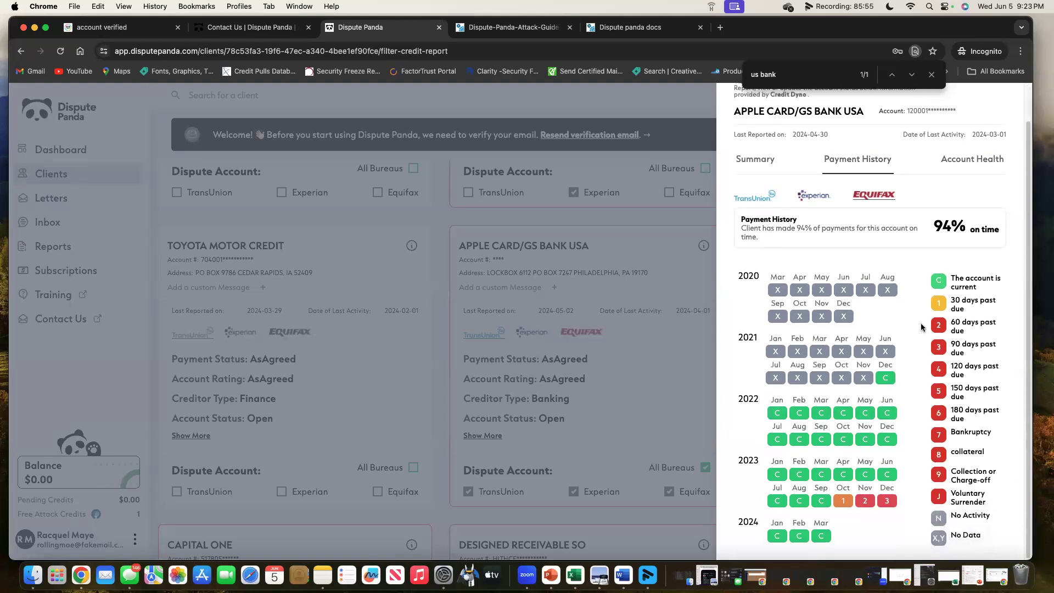
{"action": "left_click", "coordinate": [772, 198]}
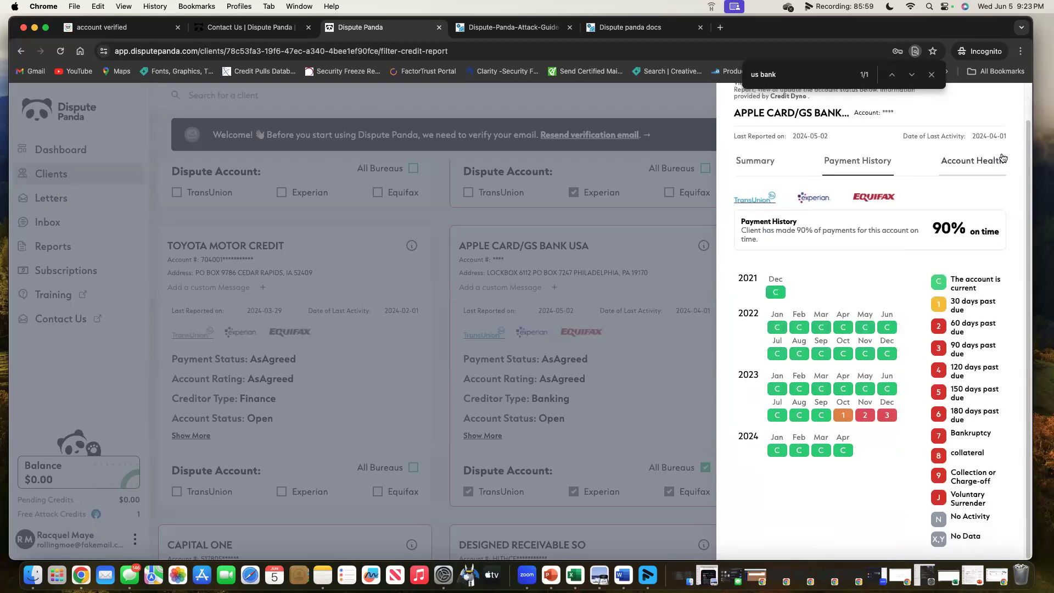
{"action": "left_click", "coordinate": [687, 240]}
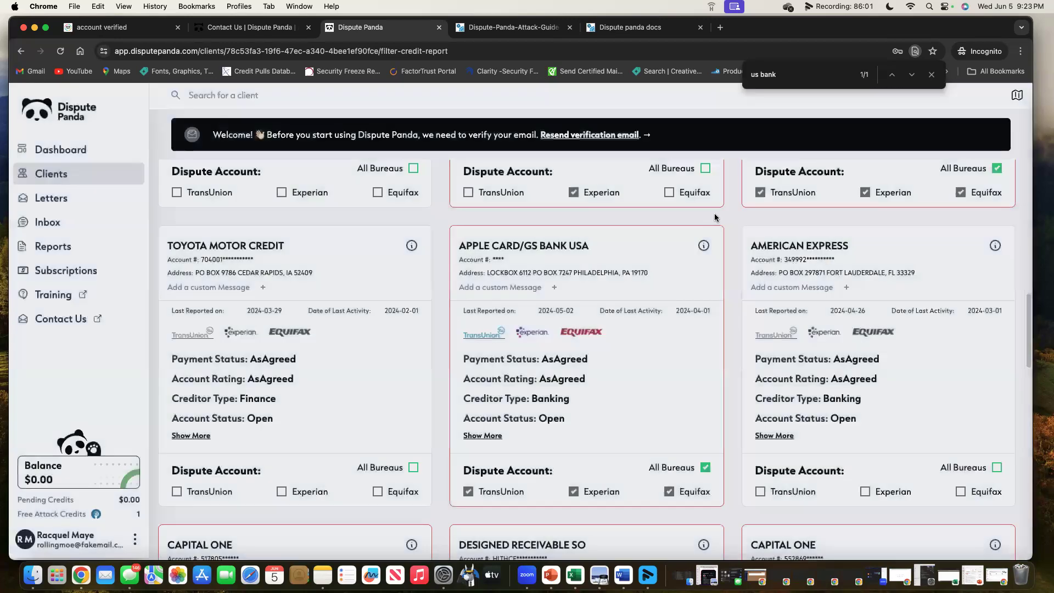
- Save the dispute filter, return to the accounts list, and start a custom dispute reason for Lightstream
{"action": "scroll", "coordinate": [714, 217], "scroll_direction": "up", "scroll_amount": 15}
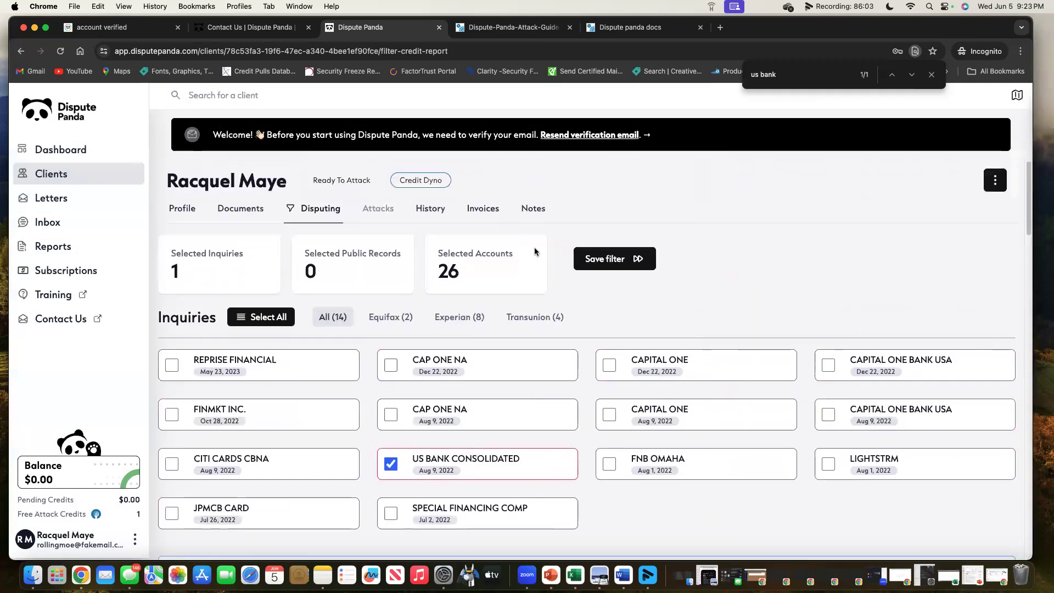
{"action": "left_click", "coordinate": [620, 260]}
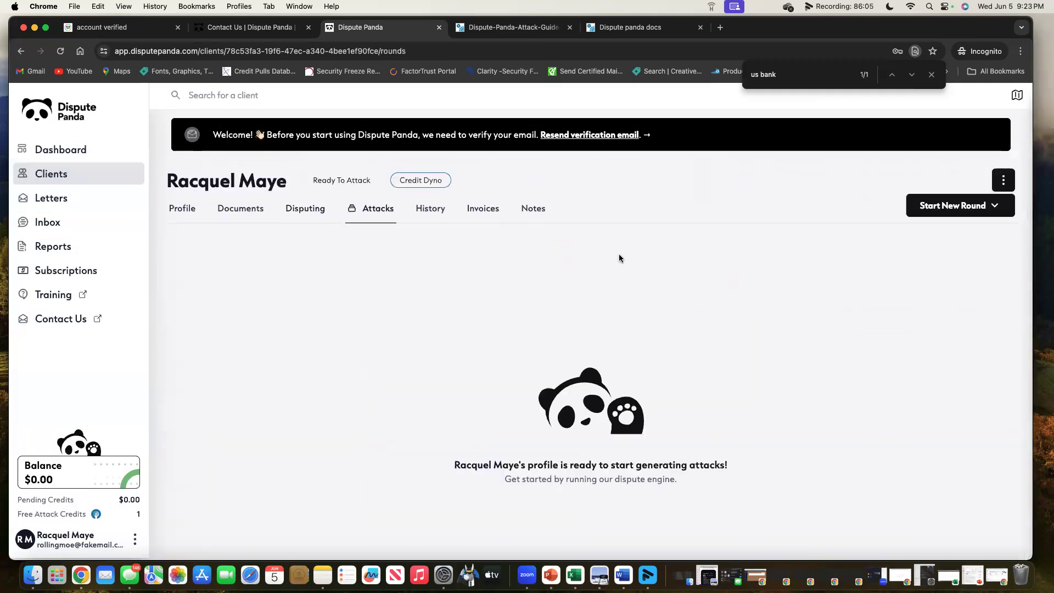
{"action": "left_click", "coordinate": [308, 209]}
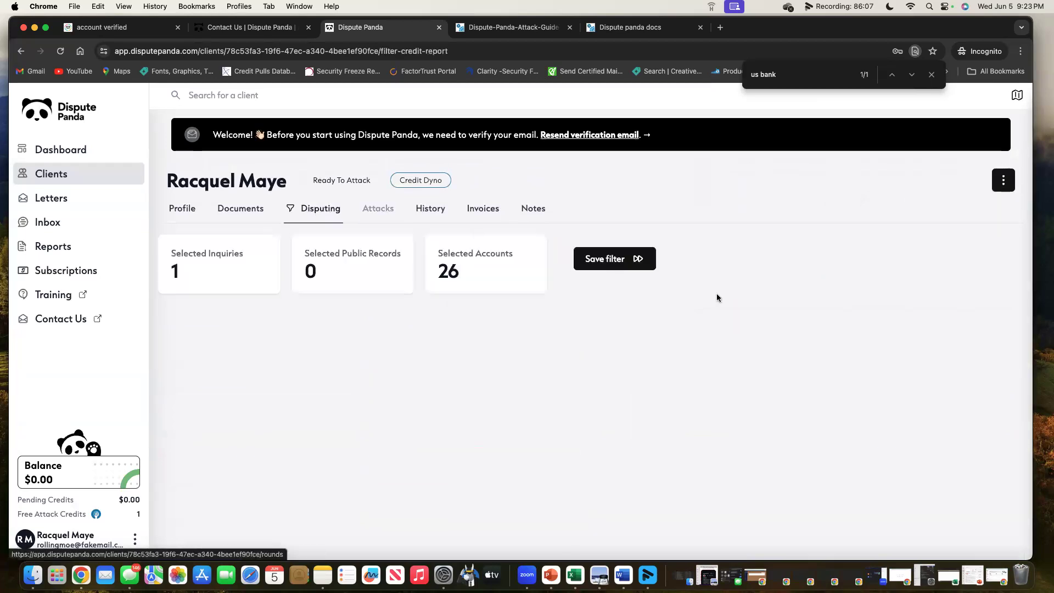
{"action": "scroll", "coordinate": [789, 339], "scroll_direction": "down", "scroll_amount": 6}
{"action": "scroll", "coordinate": [789, 341], "scroll_direction": "down", "scroll_amount": 3}
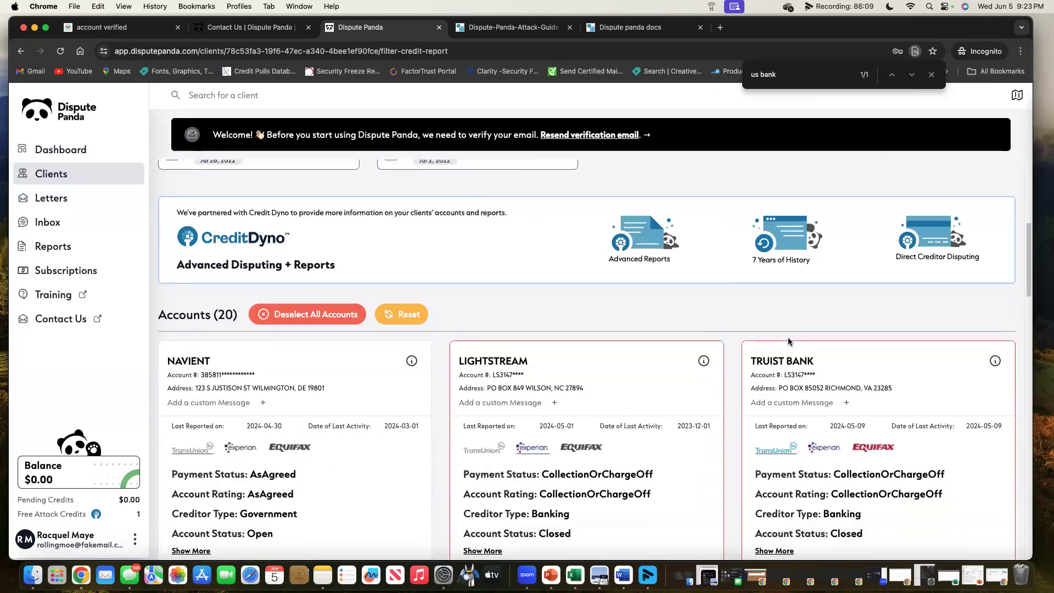
{"action": "scroll", "coordinate": [788, 340], "scroll_direction": "down", "scroll_amount": 2}
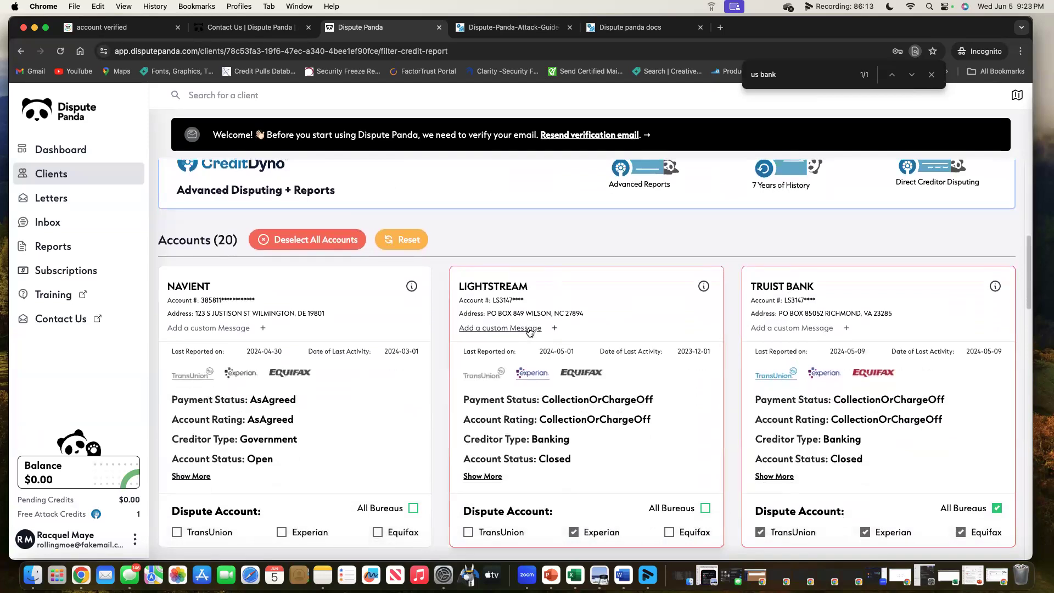
{"action": "left_click", "coordinate": [529, 328]}
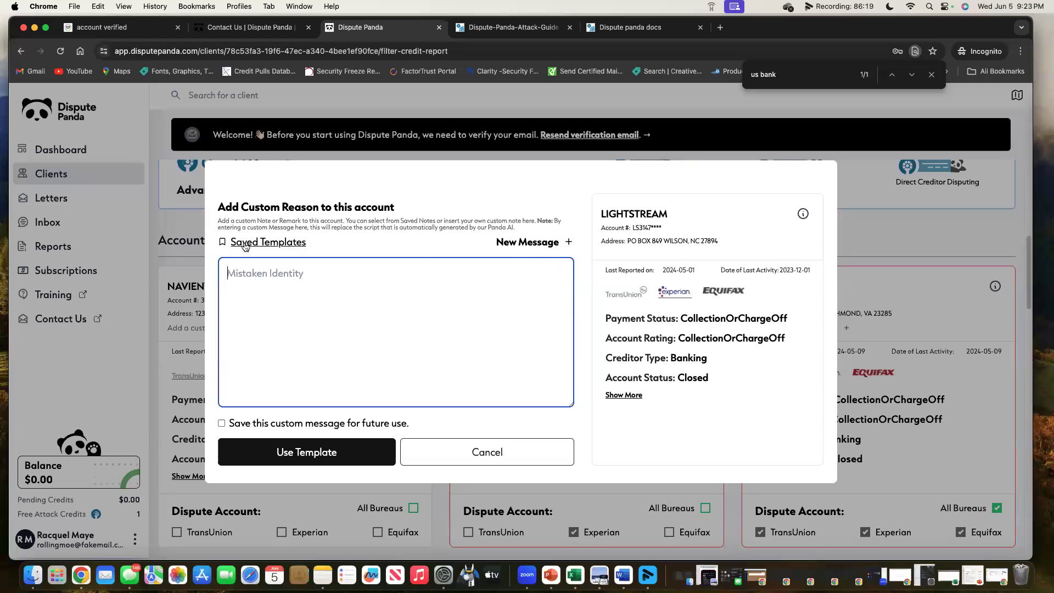
{"action": "type", "text": "15"}
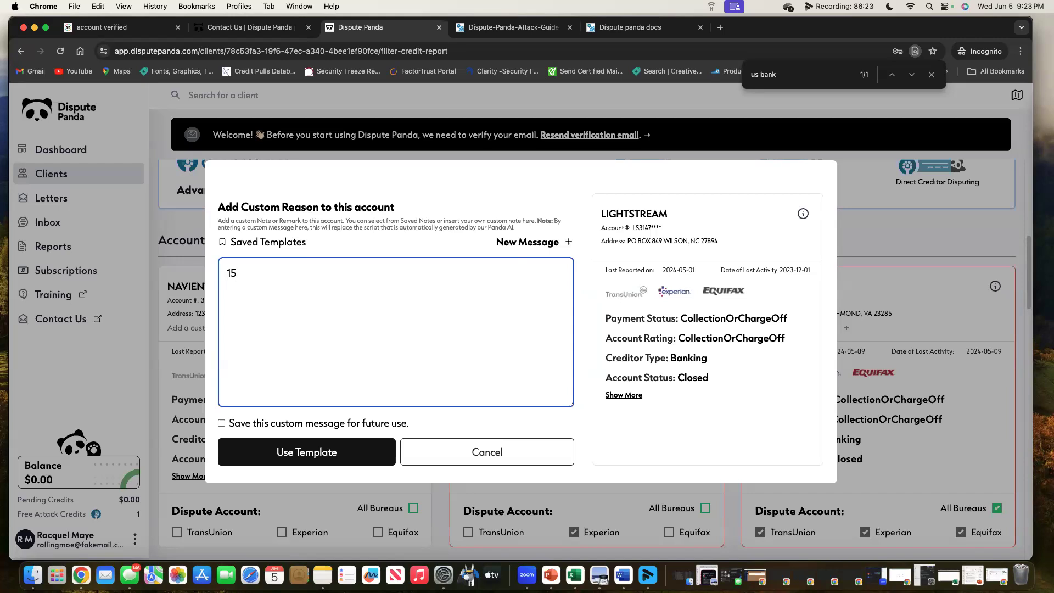
{"action": "type", "text": "udsr"}
{"action": "key", "text": "BackSpace"}
{"action": "key", "text": "BackSpace"}
{"action": "key", "text": "BackSpace"}
{"action": "type", "text": "c3"}
{"action": "left_click", "coordinate": [333, 453]}
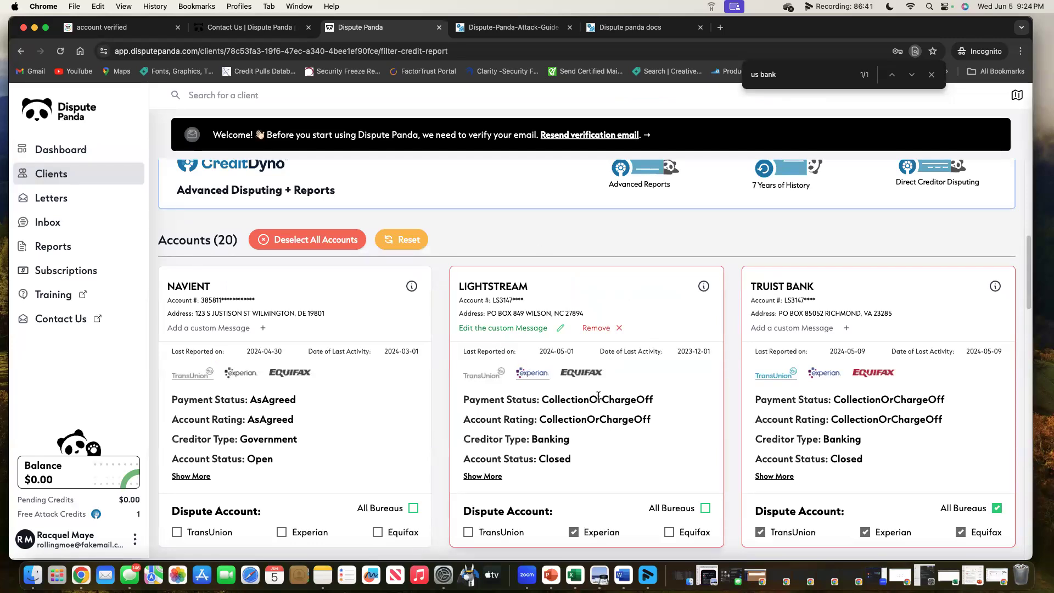
{"action": "left_click", "coordinate": [563, 328]}
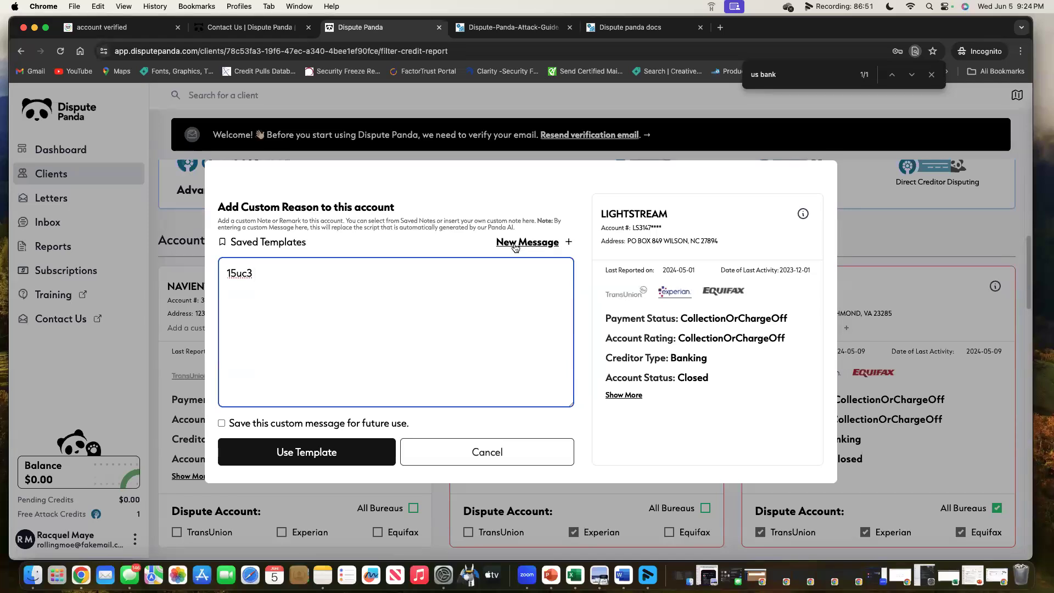
{"action": "left_click", "coordinate": [223, 424]}
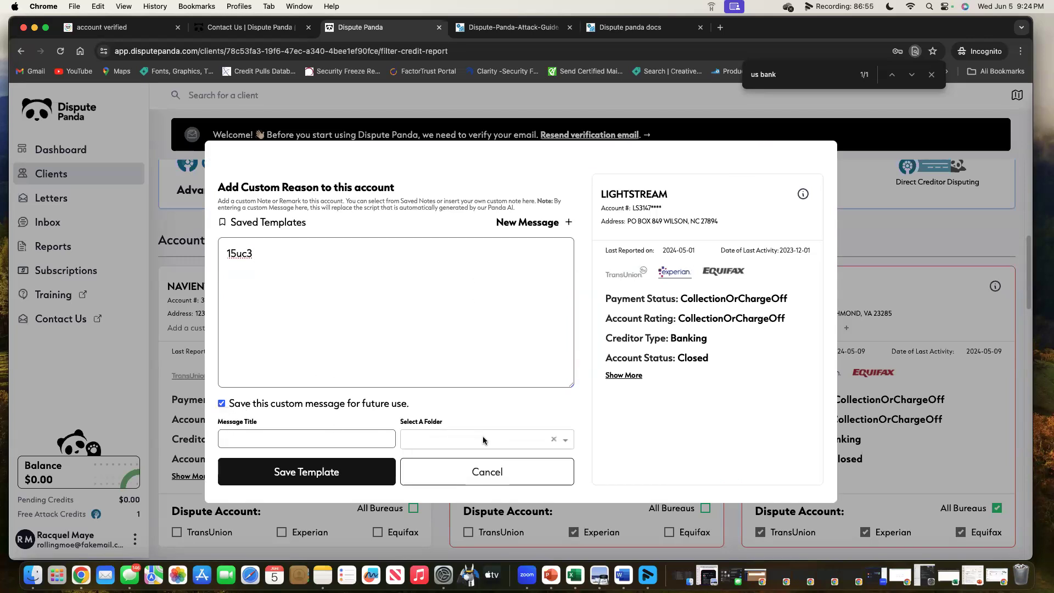
{"action": "left_click", "coordinate": [521, 470]}
{"action": "left_click", "coordinate": [608, 329]}
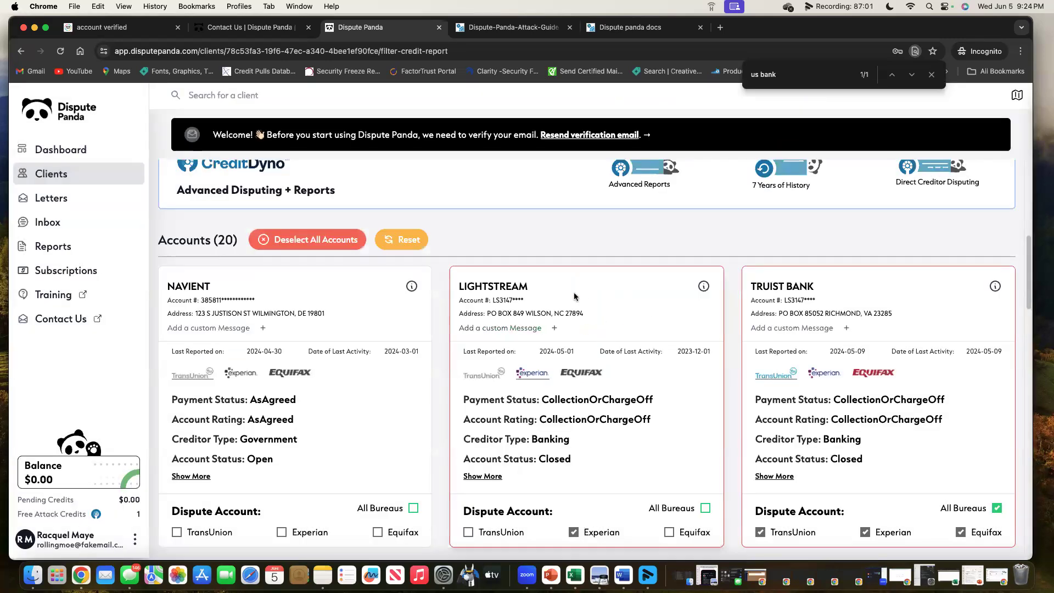
- Save the client's disputed accounts and inquiry as a dispute filter
{"action": "scroll", "coordinate": [620, 311], "scroll_direction": "up", "scroll_amount": 10}
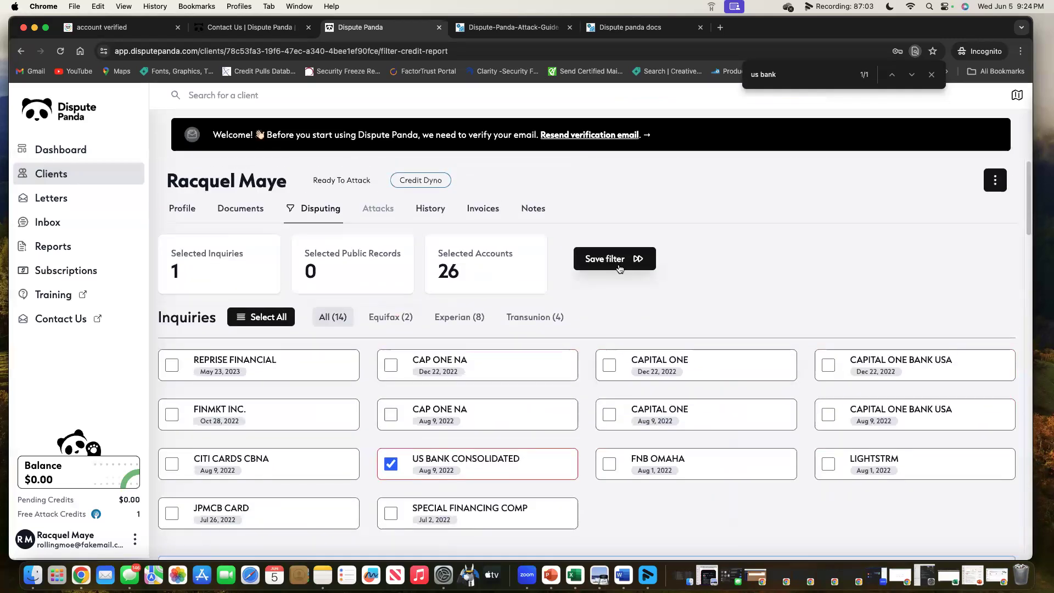
{"action": "left_click", "coordinate": [618, 272]}
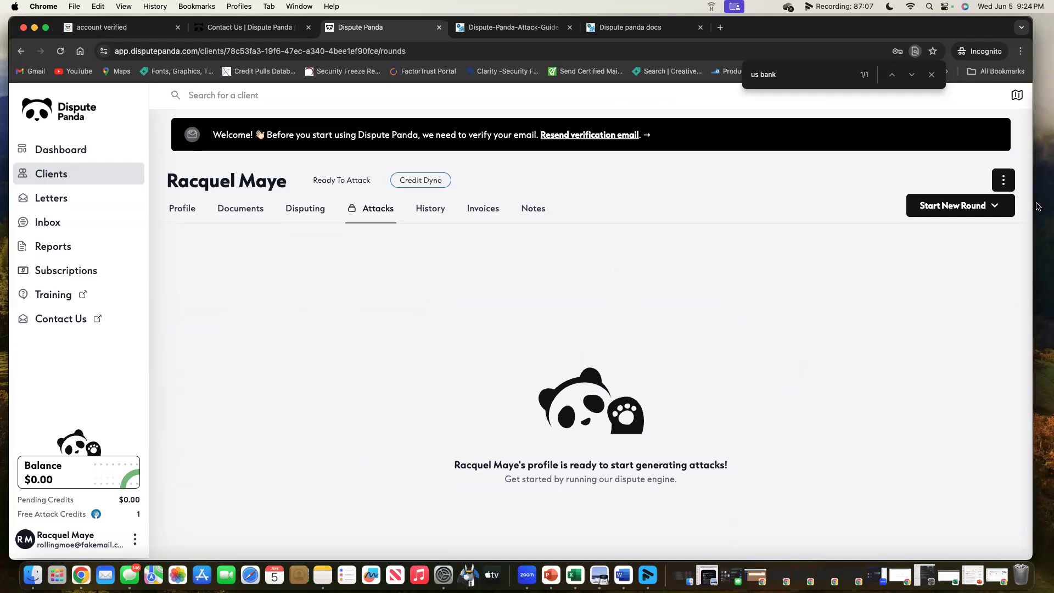
{"action": "left_click_drag", "start_coordinate": [488, 23], "coordinate": [493, 97]}
- Open the Dispute Panda attack guide PDF to the page 5 Attack Red (Most Effective) table
{"action": "left_click", "coordinate": [494, 99]}
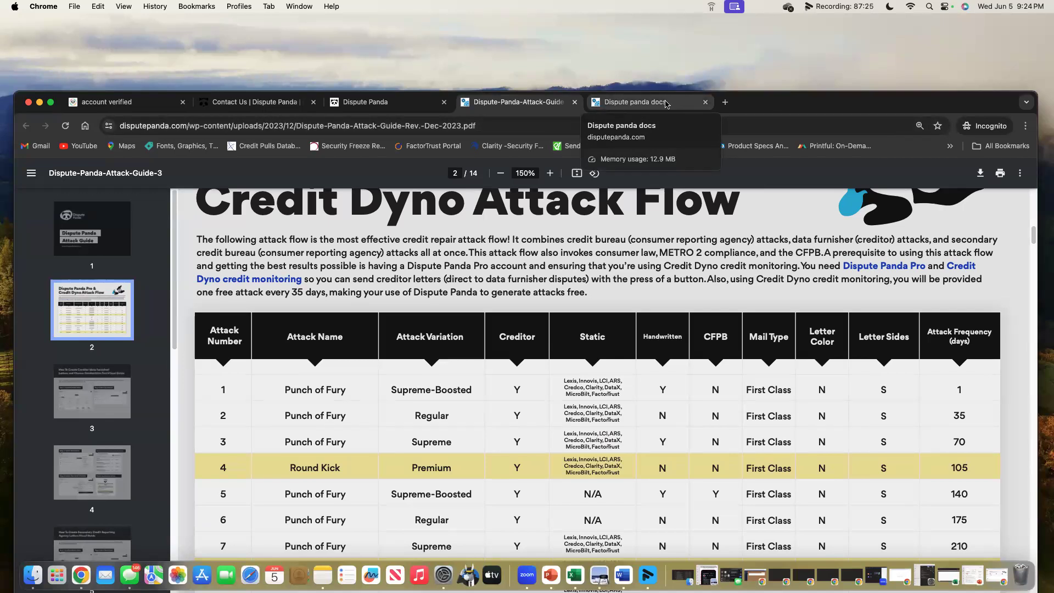
{"action": "left_click", "coordinate": [666, 104]}
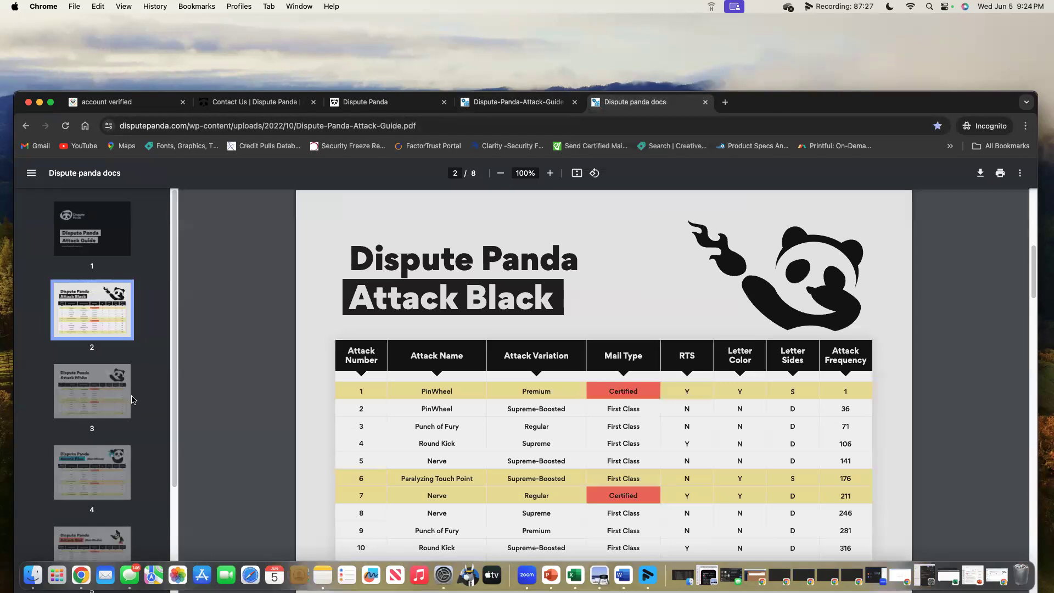
{"action": "scroll", "coordinate": [132, 400], "scroll_direction": "down", "scroll_amount": 5}
{"action": "left_click", "coordinate": [117, 361]}
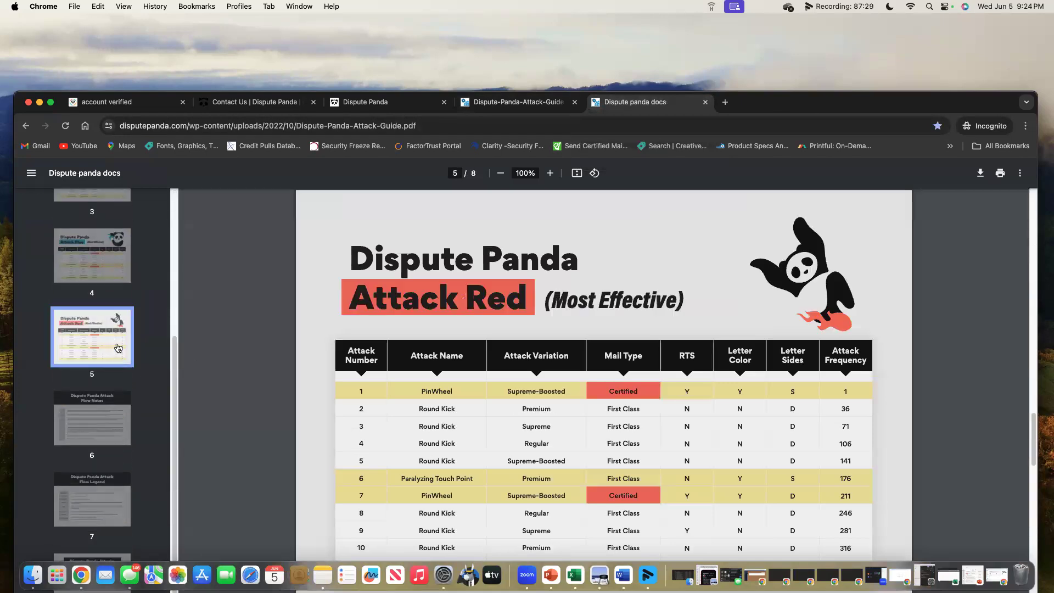
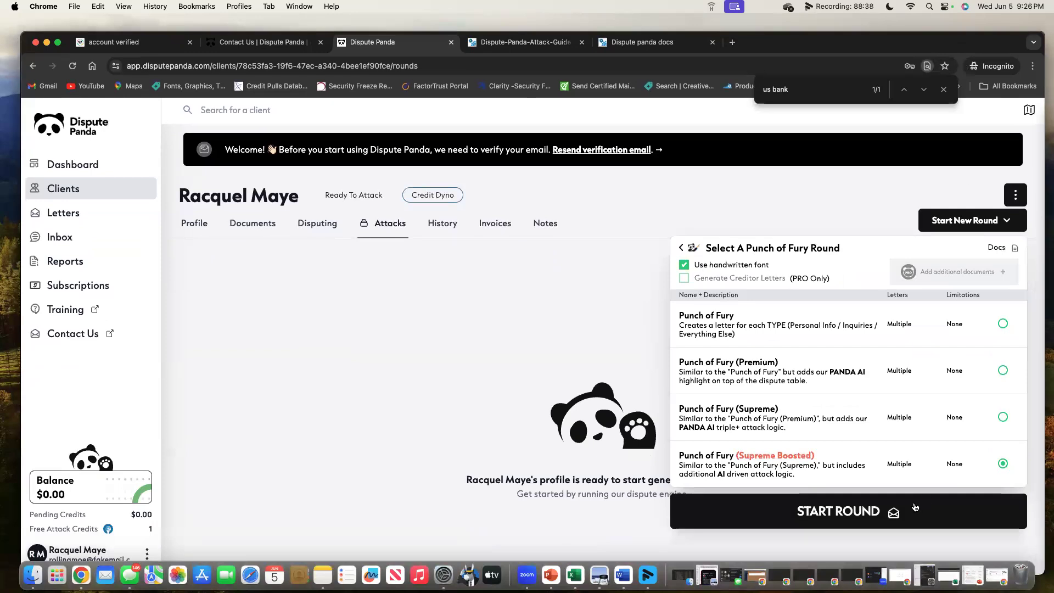
- Confirm with CONFIRM and start the Punch of Fury Supreme Boosted round, generating 7 attachments
{"action": "left_click", "coordinate": [913, 509]}
{"action": "left_click", "coordinate": [573, 387]}
{"action": "type", "text": "CONFIRM"}
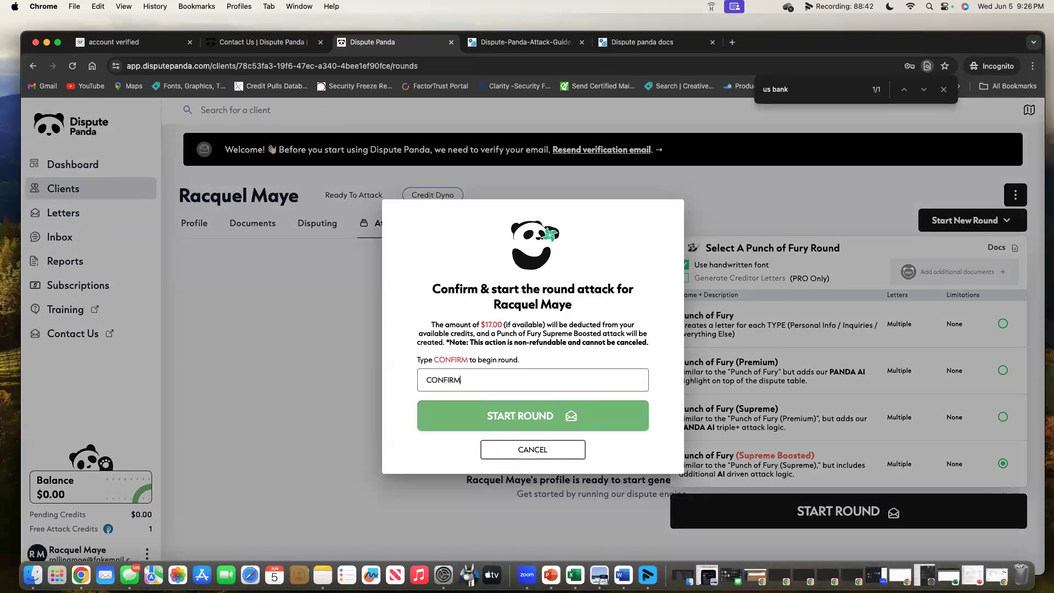
{"action": "left_click", "coordinate": [583, 428]}
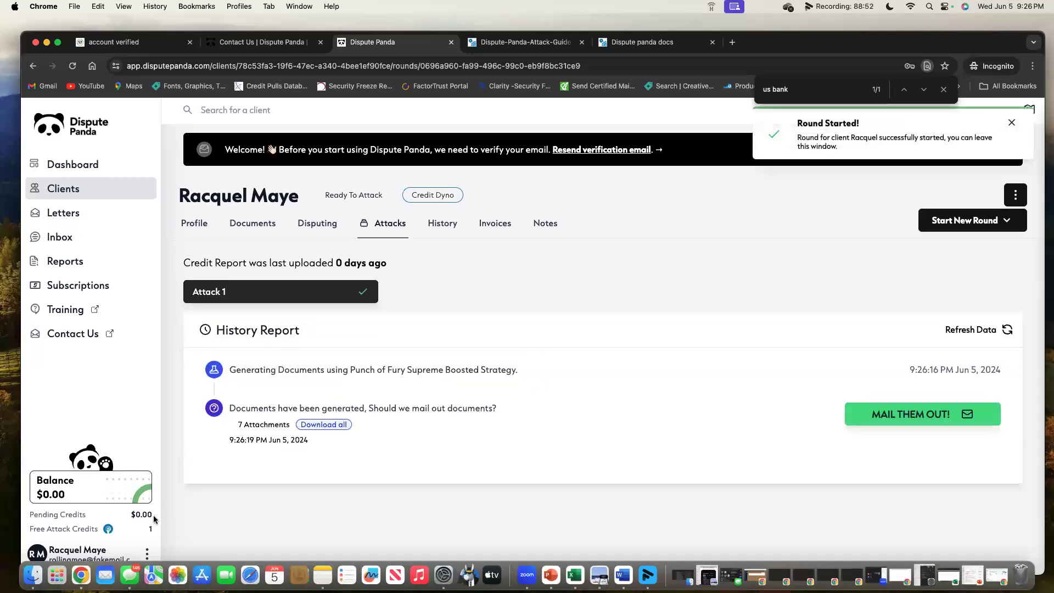
{"action": "left_click", "coordinate": [957, 230]}
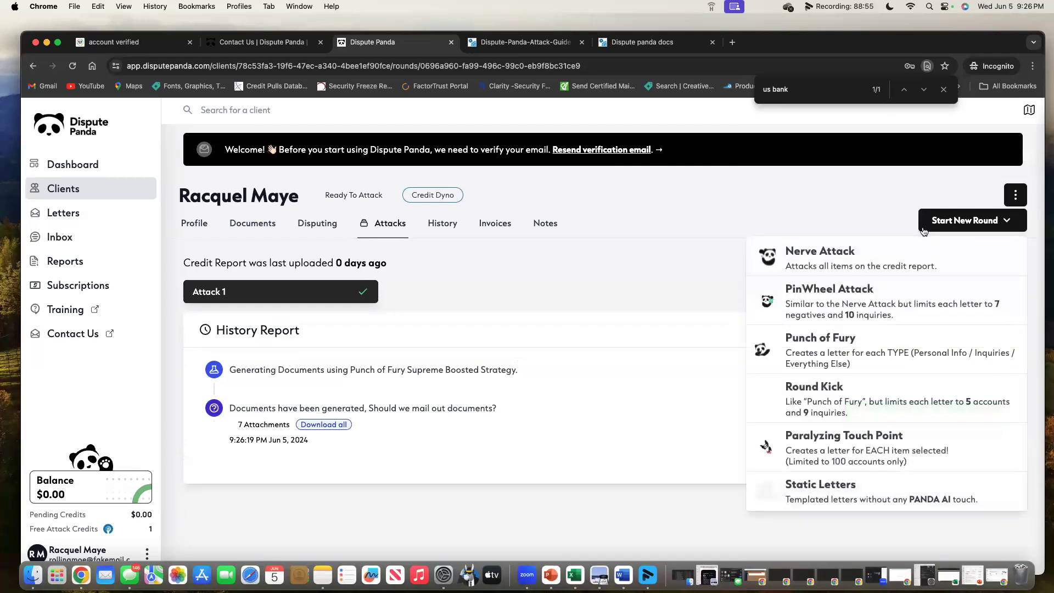
{"action": "left_click", "coordinate": [815, 495]}
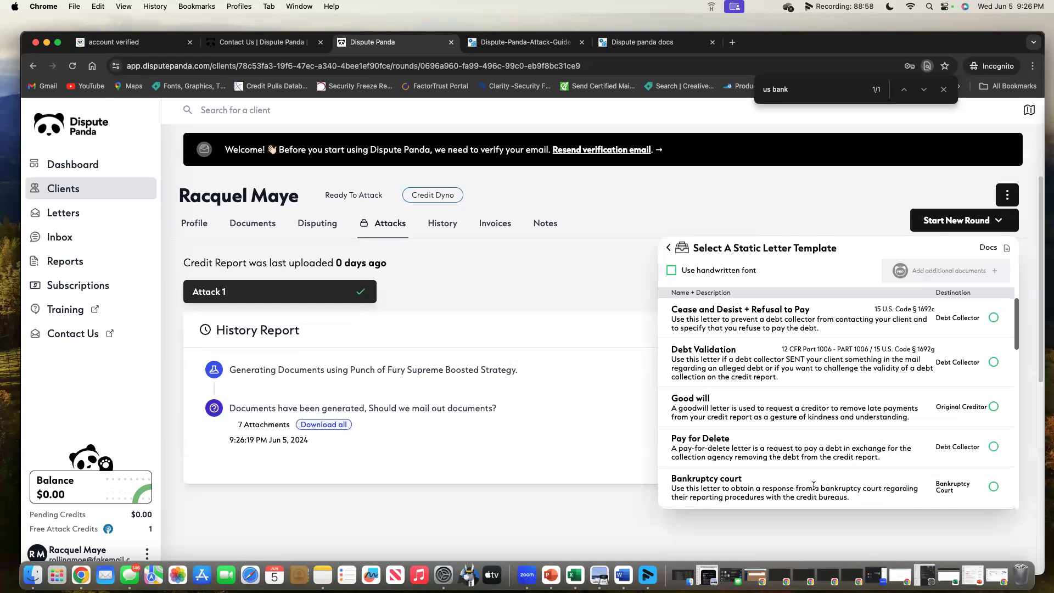
{"action": "left_click", "coordinate": [671, 271]}
{"action": "scroll", "coordinate": [1016, 349], "scroll_direction": "down", "scroll_amount": 1}
{"action": "left_click_drag", "start_coordinate": [1016, 350], "coordinate": [998, 511]}
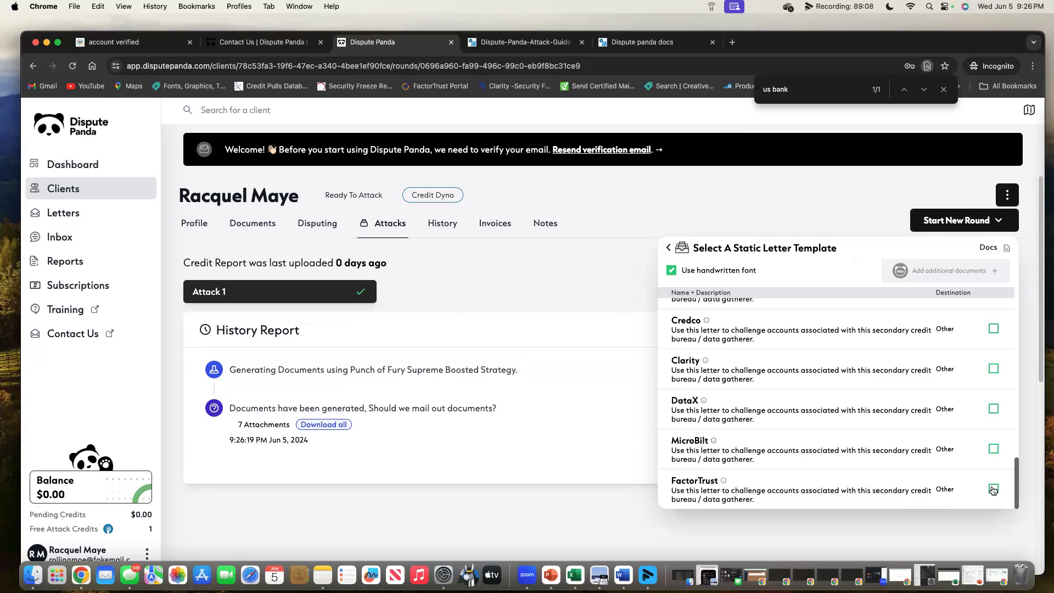
{"action": "left_click", "coordinate": [993, 490]}
{"action": "left_click", "coordinate": [995, 386]}
{"action": "left_click", "coordinate": [994, 345]}
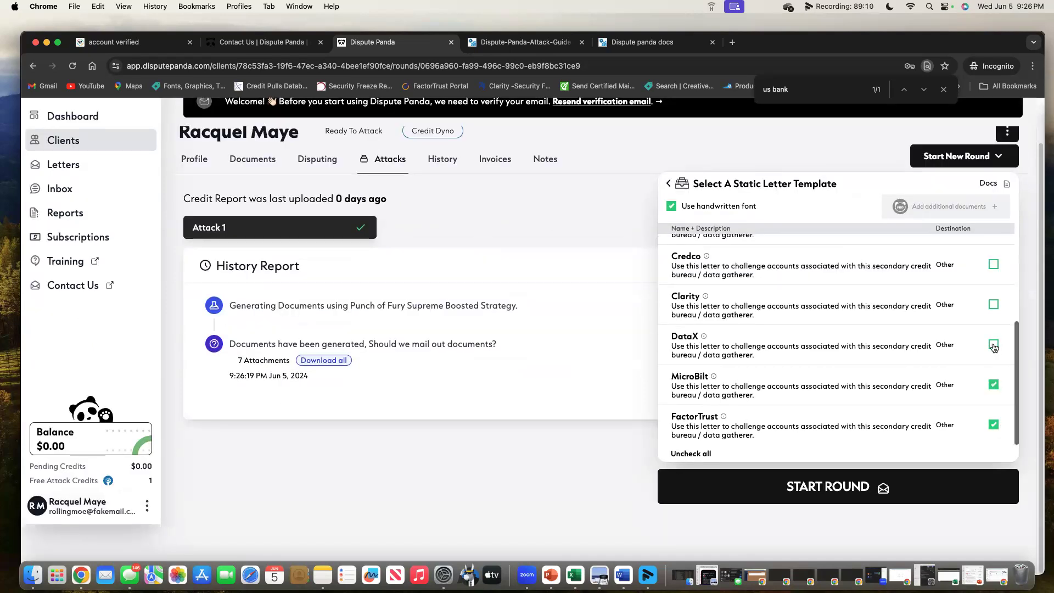
{"action": "left_click", "coordinate": [992, 306]}
{"action": "scroll", "coordinate": [991, 308], "scroll_direction": "up", "scroll_amount": 5}
{"action": "left_click", "coordinate": [994, 387]}
{"action": "left_click", "coordinate": [994, 347]}
{"action": "left_click", "coordinate": [993, 307]}
{"action": "left_click", "coordinate": [994, 268]}
{"action": "scroll", "coordinate": [977, 302], "scroll_direction": "up", "scroll_amount": 3}
{"action": "left_click", "coordinate": [994, 269]}
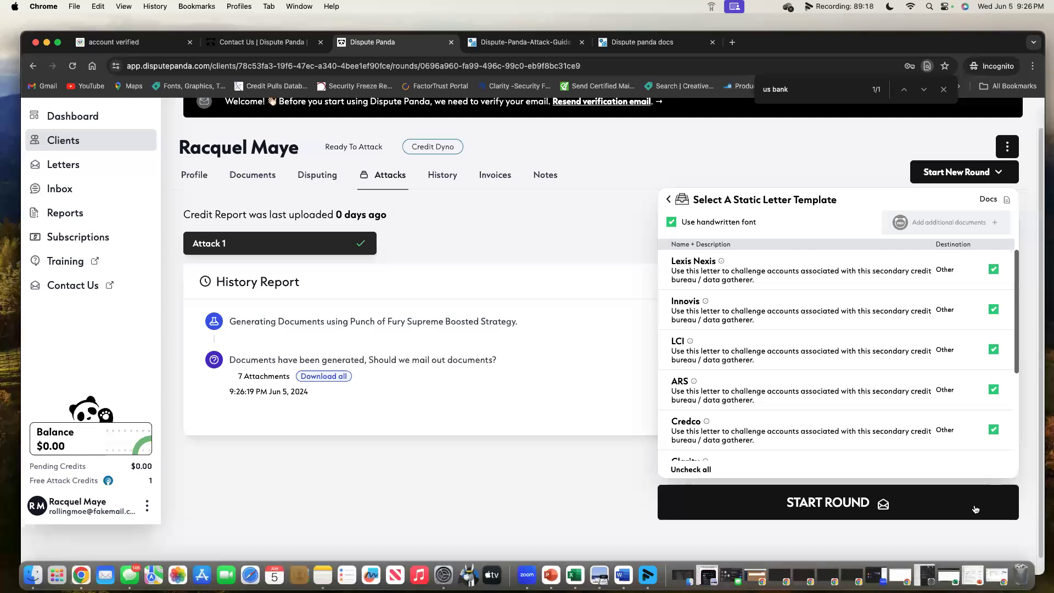
{"action": "left_click", "coordinate": [958, 511]}
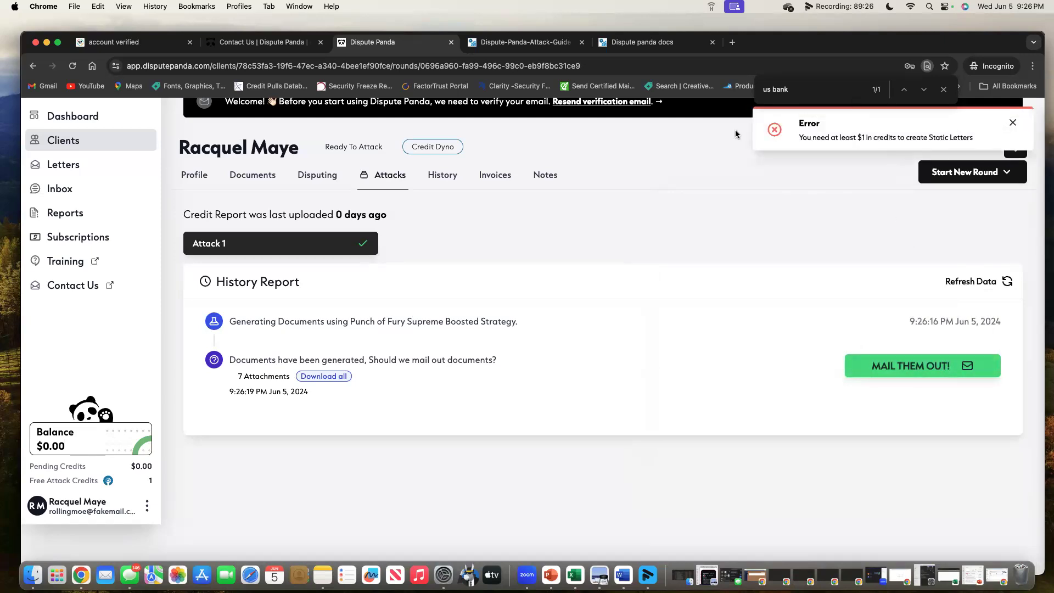
{"action": "left_click", "coordinate": [894, 137]}
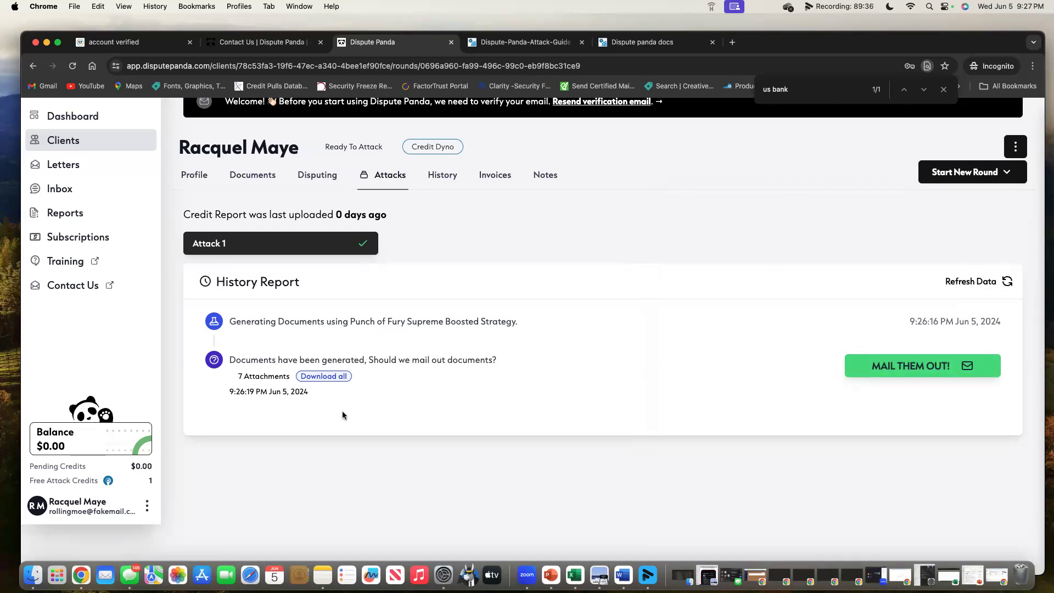
{"action": "left_click", "coordinate": [930, 369]}
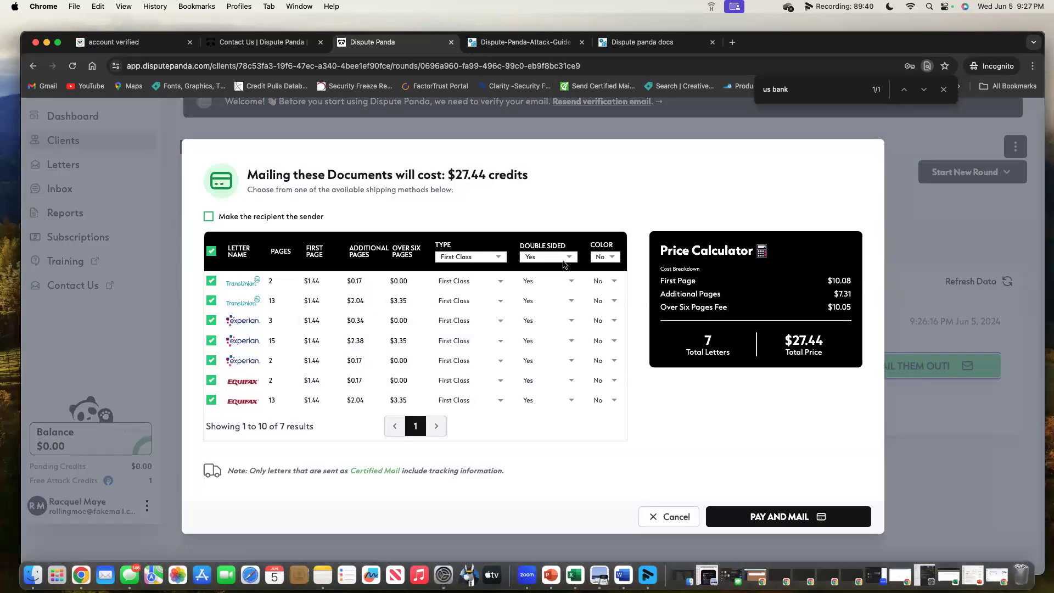
{"action": "left_click", "coordinate": [573, 260]}
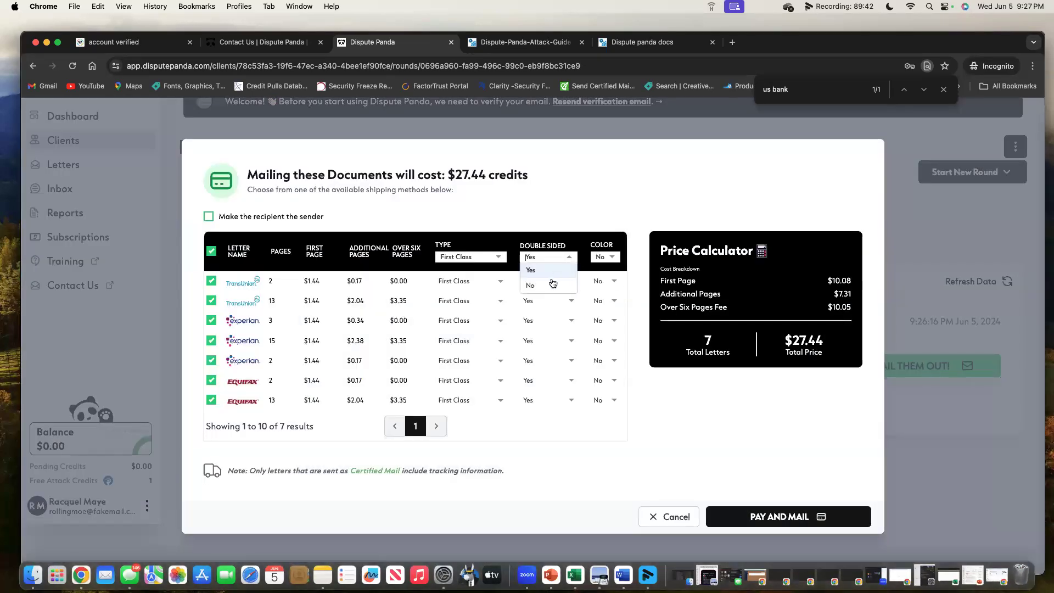
{"action": "left_click", "coordinate": [551, 285]}
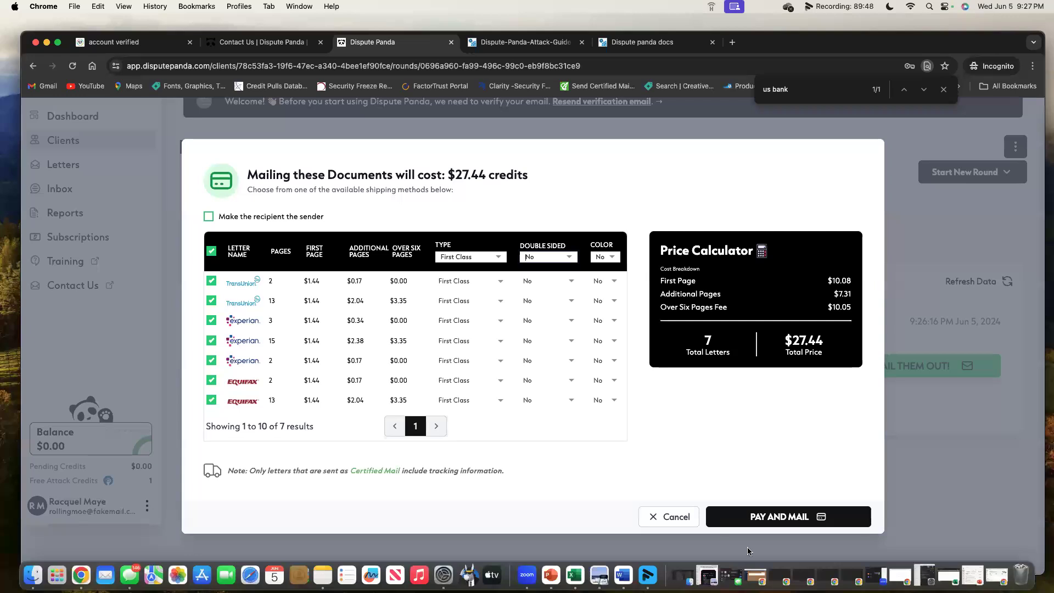
{"action": "left_click", "coordinate": [661, 517]}
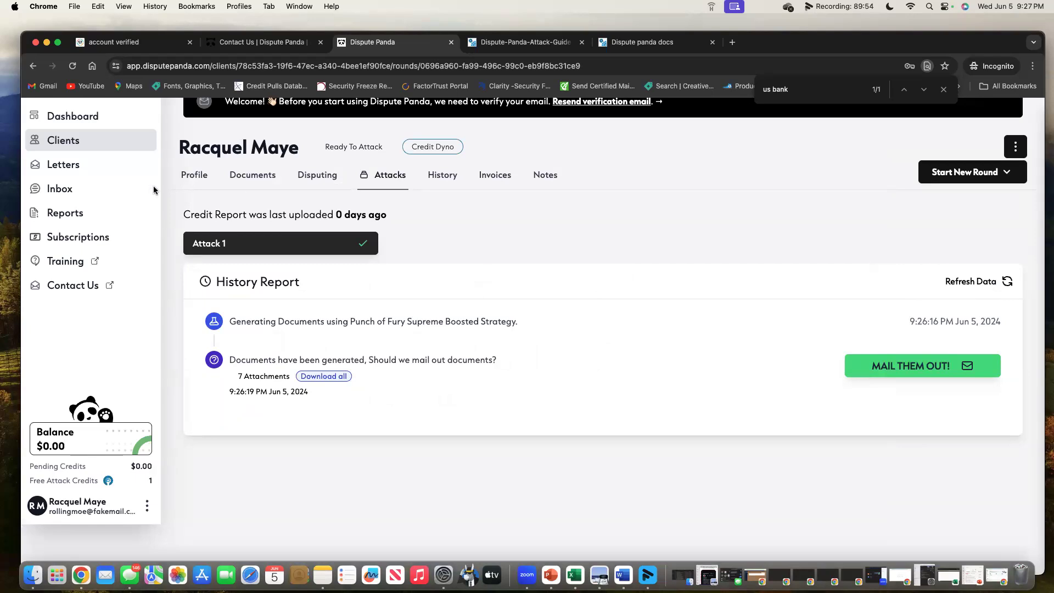
- Review the Punch of Fury Supreme Boosted attack's letters in the letters list
{"action": "left_click", "coordinate": [82, 170]}
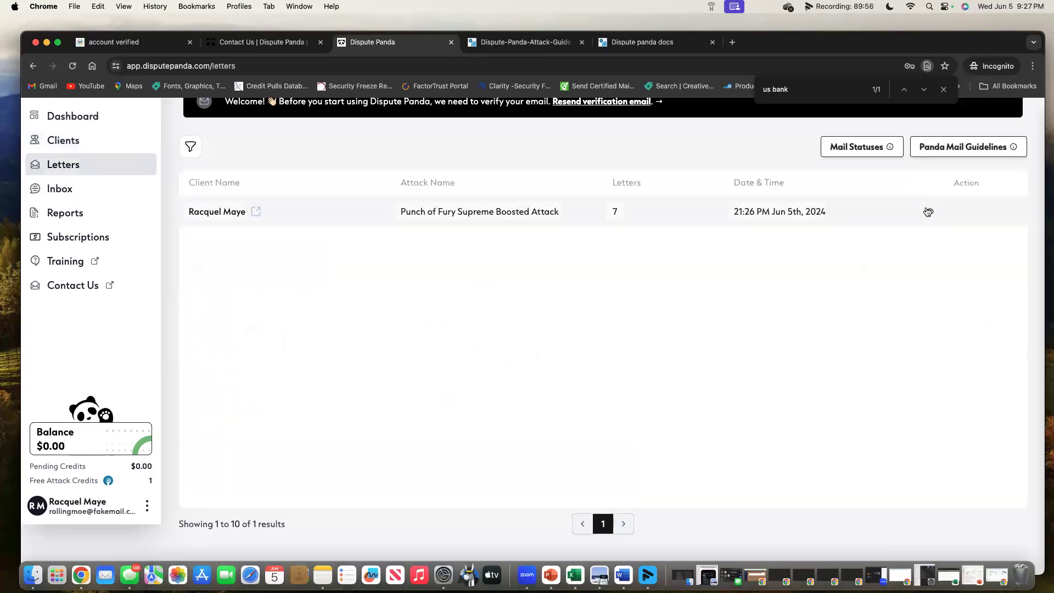
{"action": "left_click", "coordinate": [929, 211]}
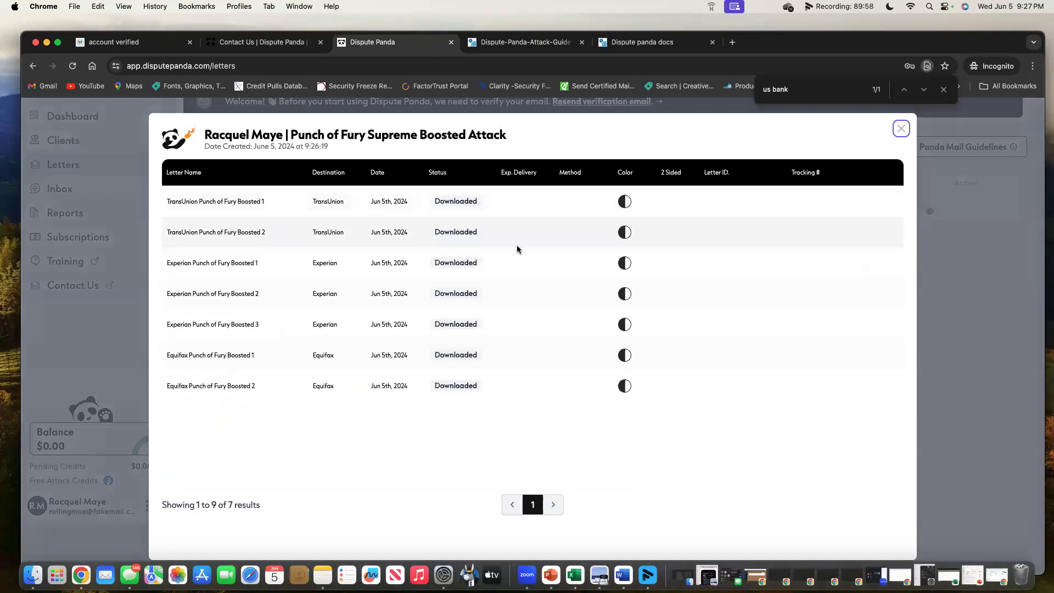
{"action": "left_click", "coordinate": [901, 130]}
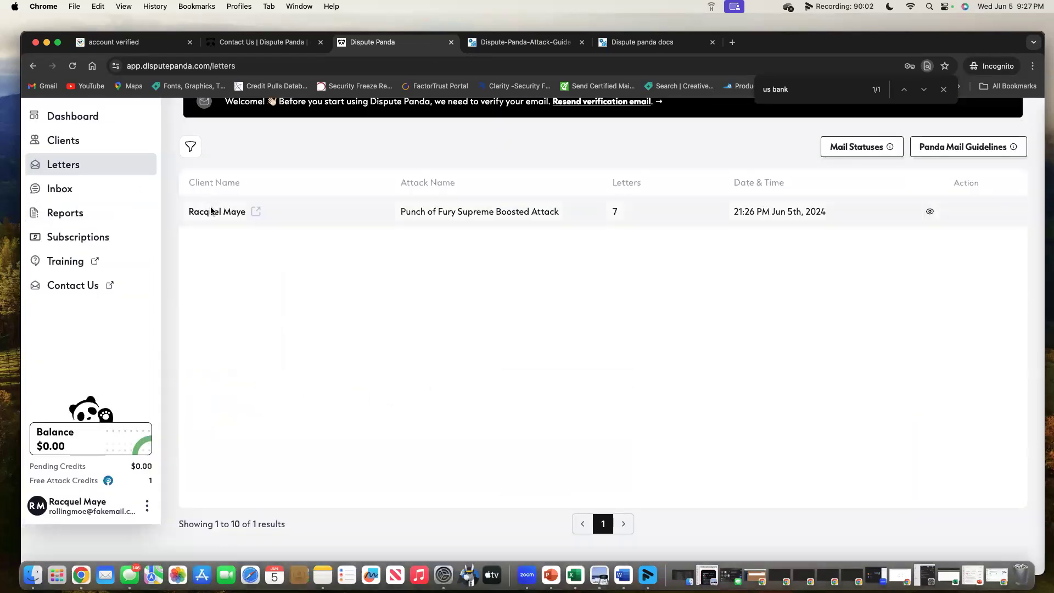
- Open the client's Attack 1 history report from the client record's Attacks tab
{"action": "left_click", "coordinate": [78, 142]}
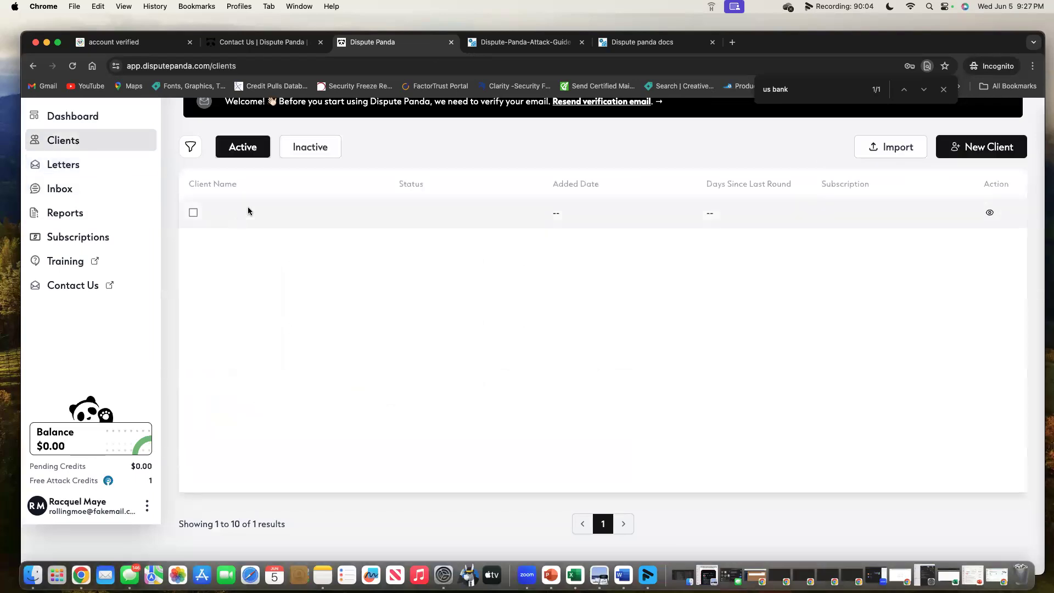
{"action": "left_click", "coordinate": [990, 212]}
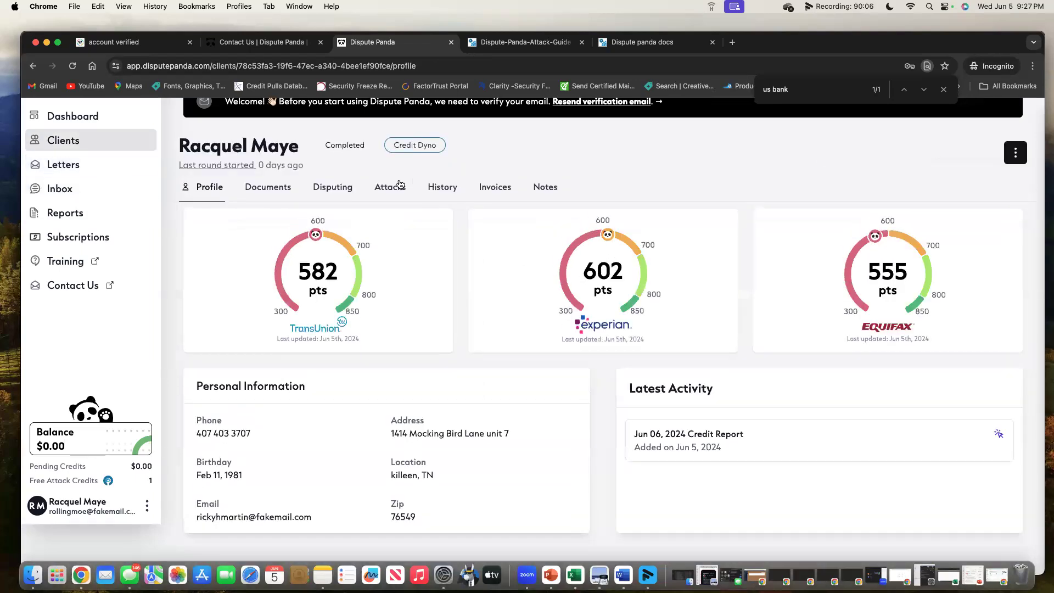
{"action": "left_click", "coordinate": [388, 187]}
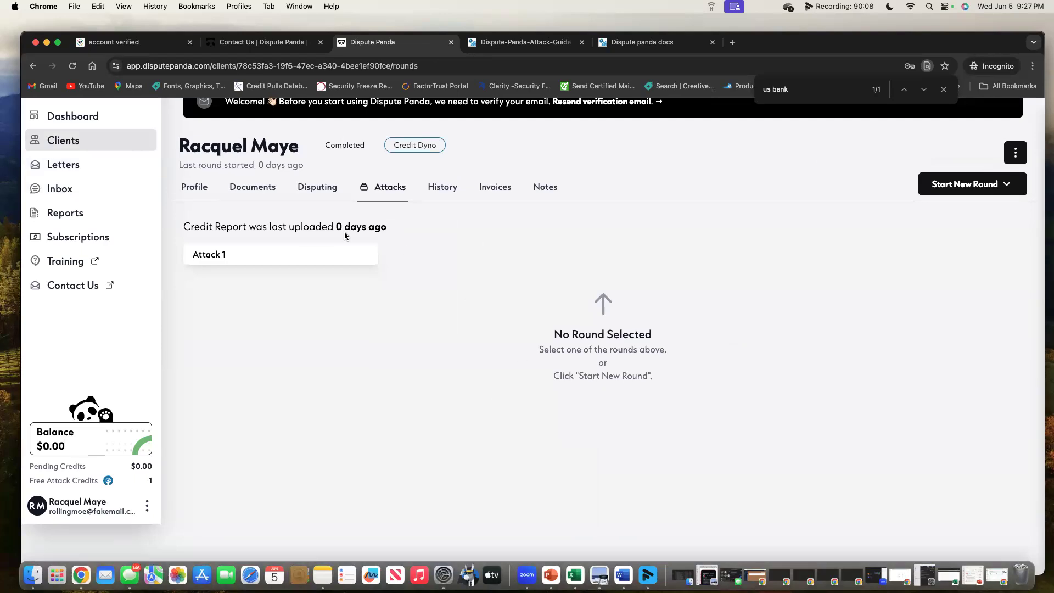
{"action": "left_click", "coordinate": [326, 267]}
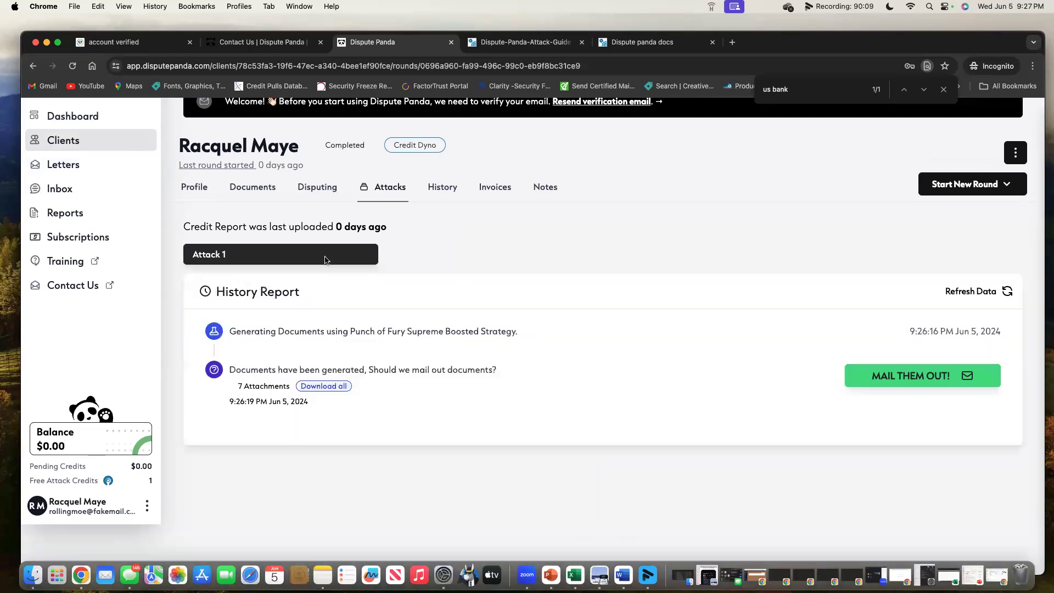
{"action": "left_click", "coordinate": [334, 388]}
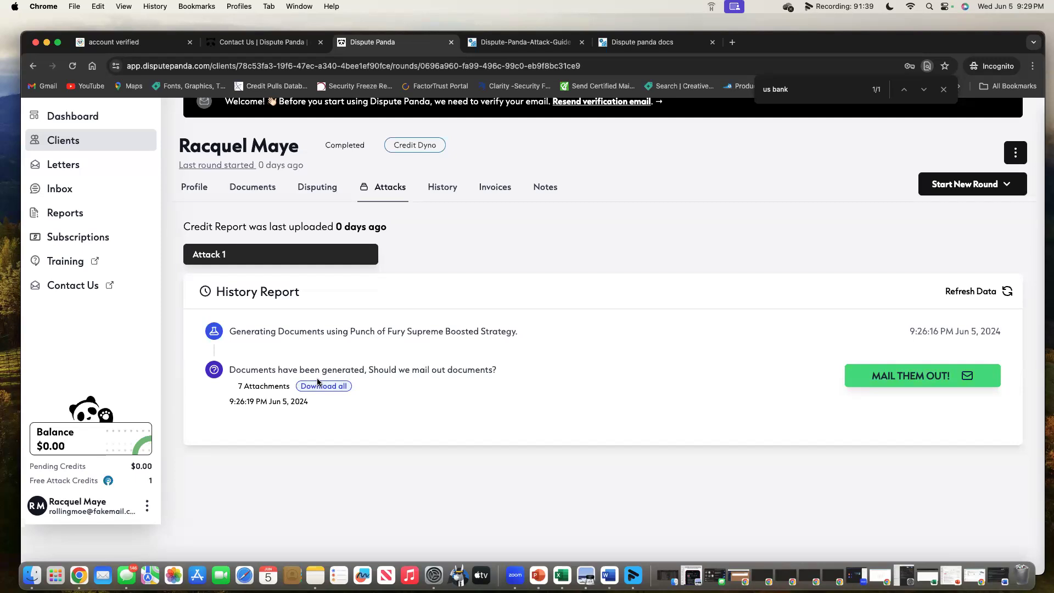
- Review the client's History, Credit Reports, Credit Scores and Invoices, ending on the Pro-locked Notes page
{"action": "left_click", "coordinate": [437, 190]}
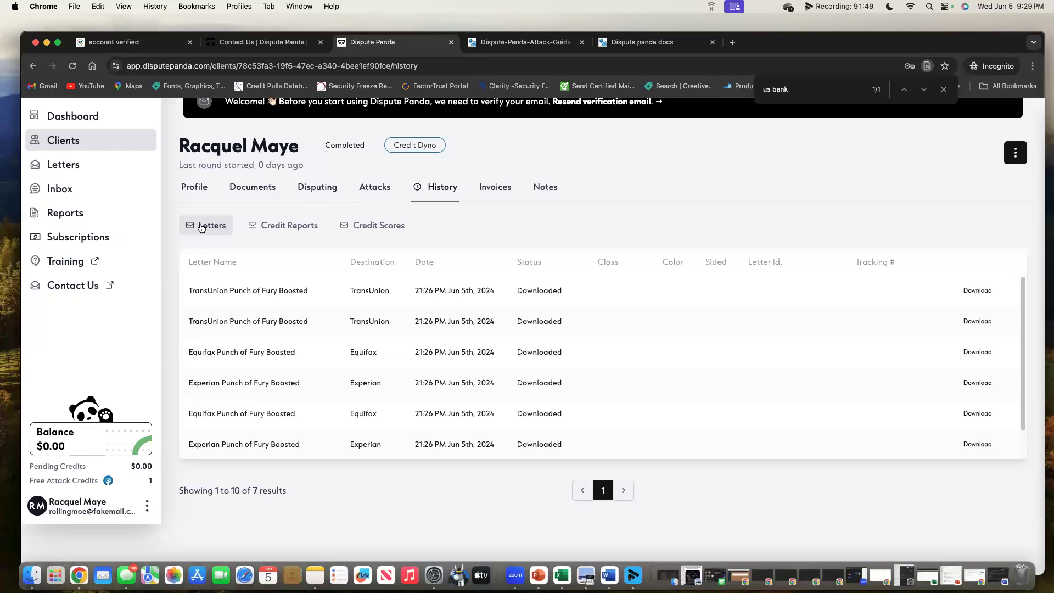
{"action": "left_click", "coordinate": [277, 225]}
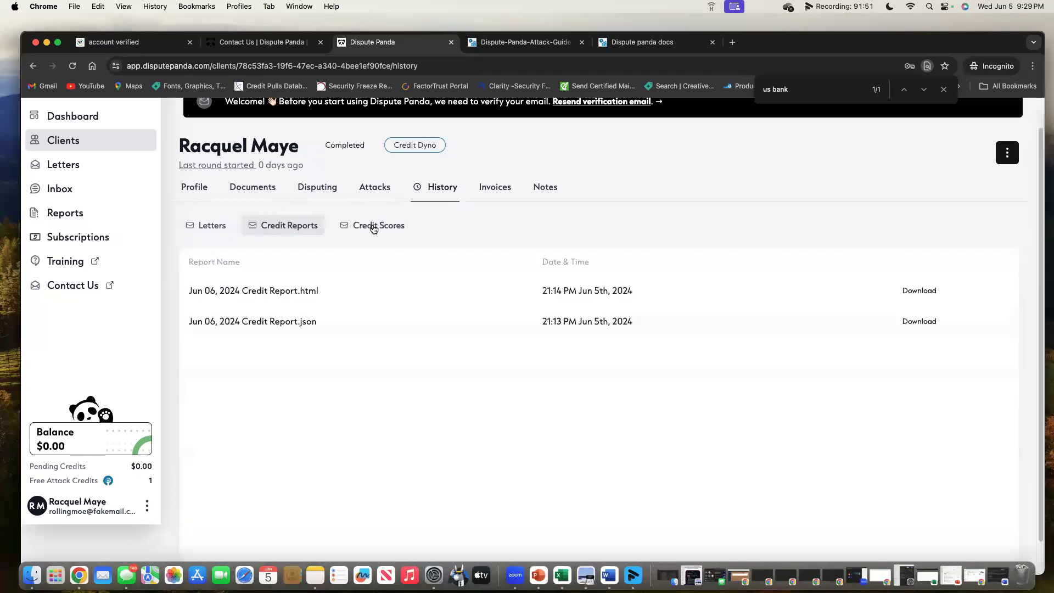
{"action": "left_click", "coordinate": [374, 226]}
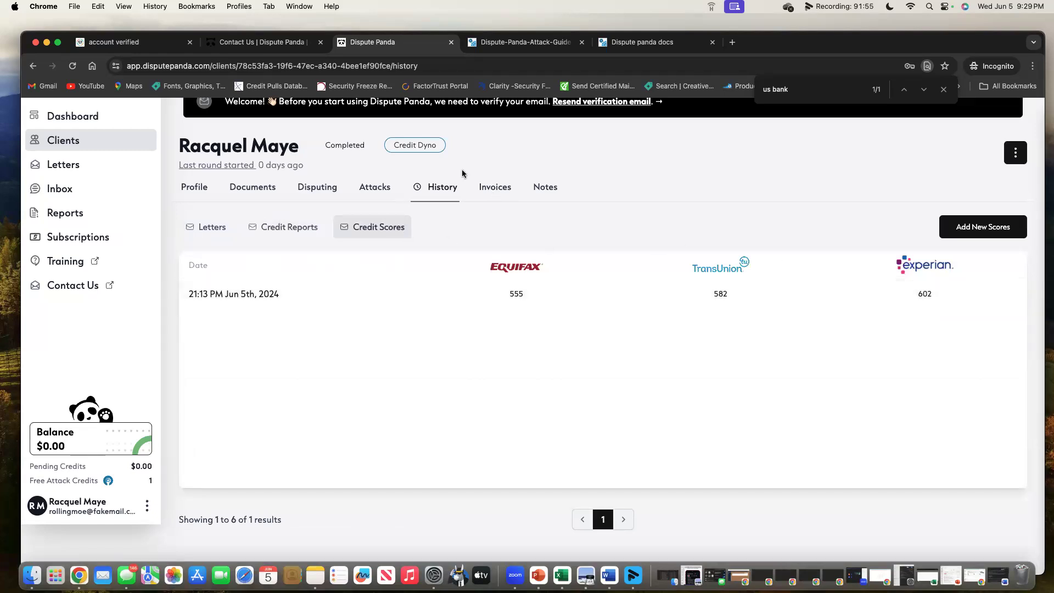
{"action": "left_click", "coordinate": [504, 190]}
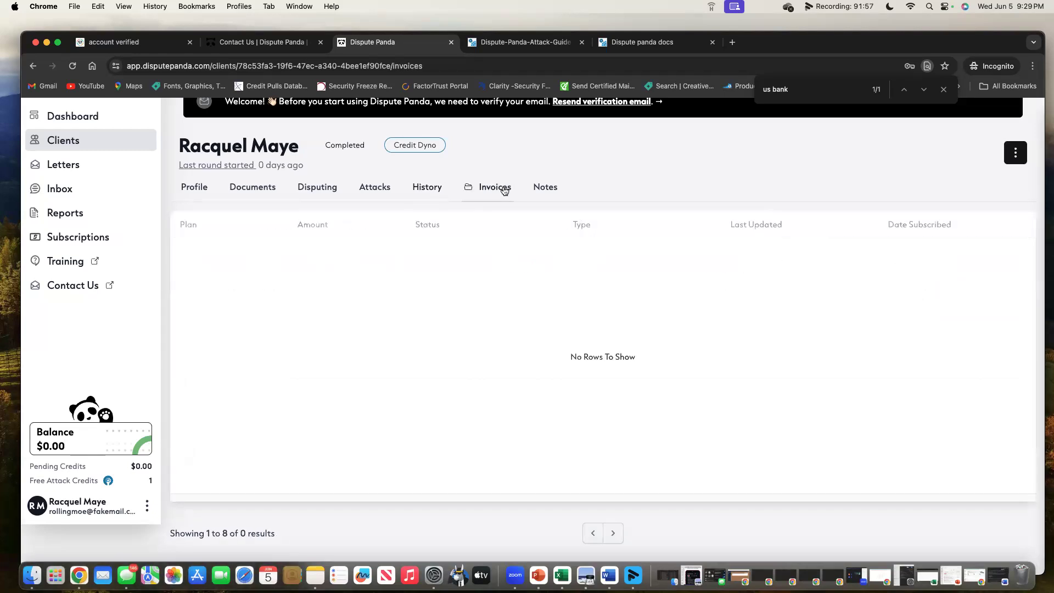
{"action": "left_click", "coordinate": [539, 187]}
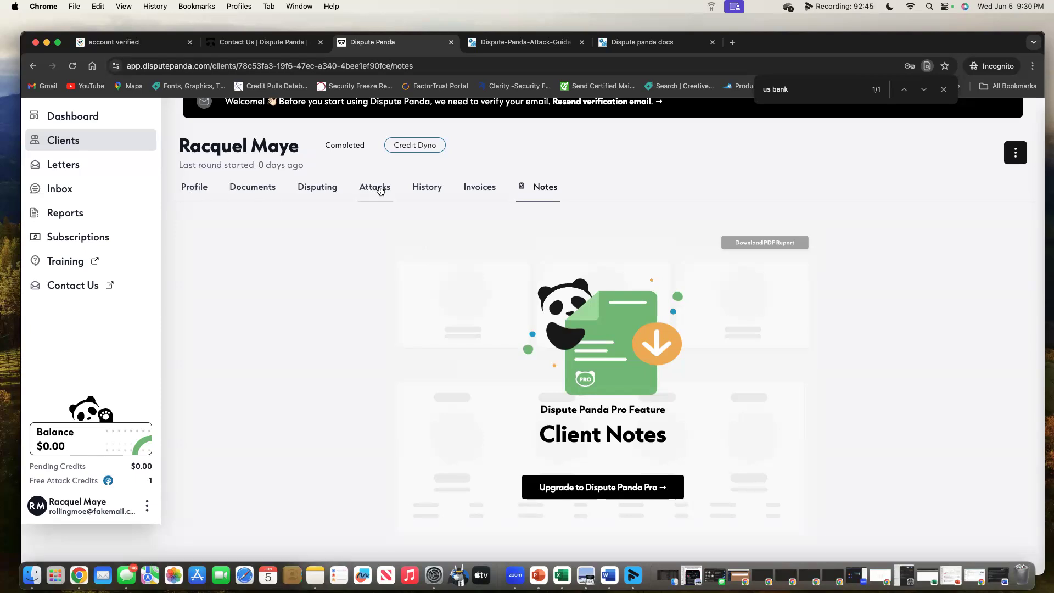
- Browse the client's Documents page, check the Disputing tab, then return to Documents
{"action": "left_click", "coordinate": [268, 188]}
{"action": "scroll", "coordinate": [666, 462], "scroll_direction": "down", "scroll_amount": 3}
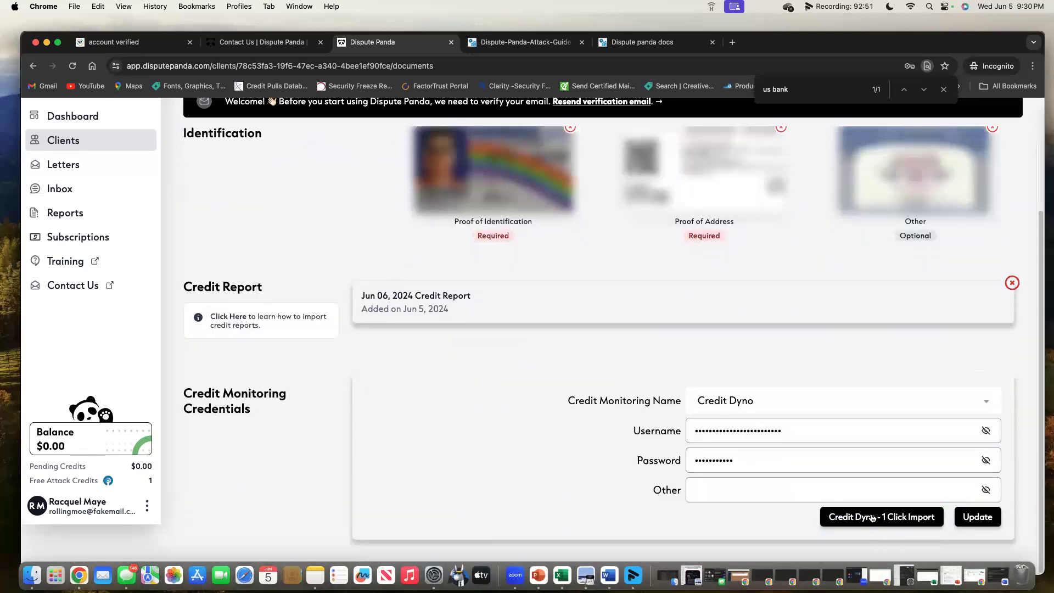
{"action": "scroll", "coordinate": [873, 517], "scroll_direction": "up", "scroll_amount": 2}
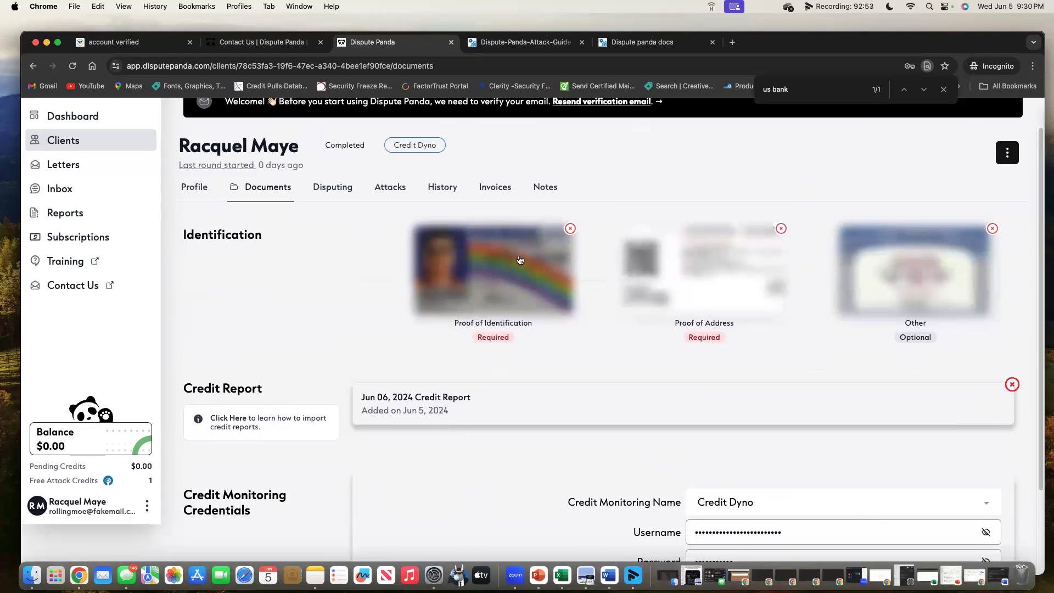
{"action": "left_click", "coordinate": [346, 189]}
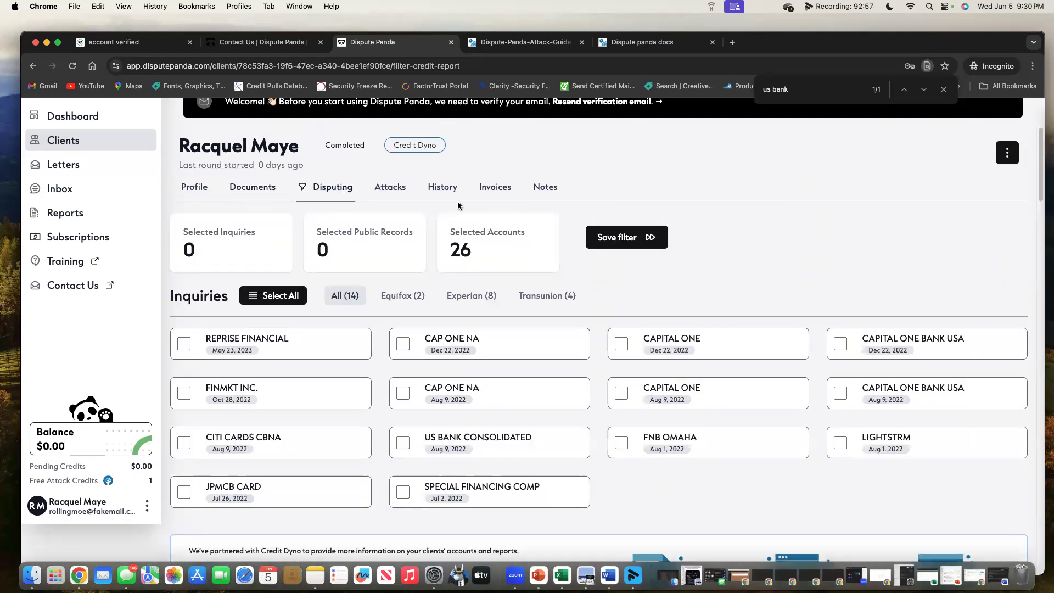
{"action": "left_click", "coordinate": [272, 195]}
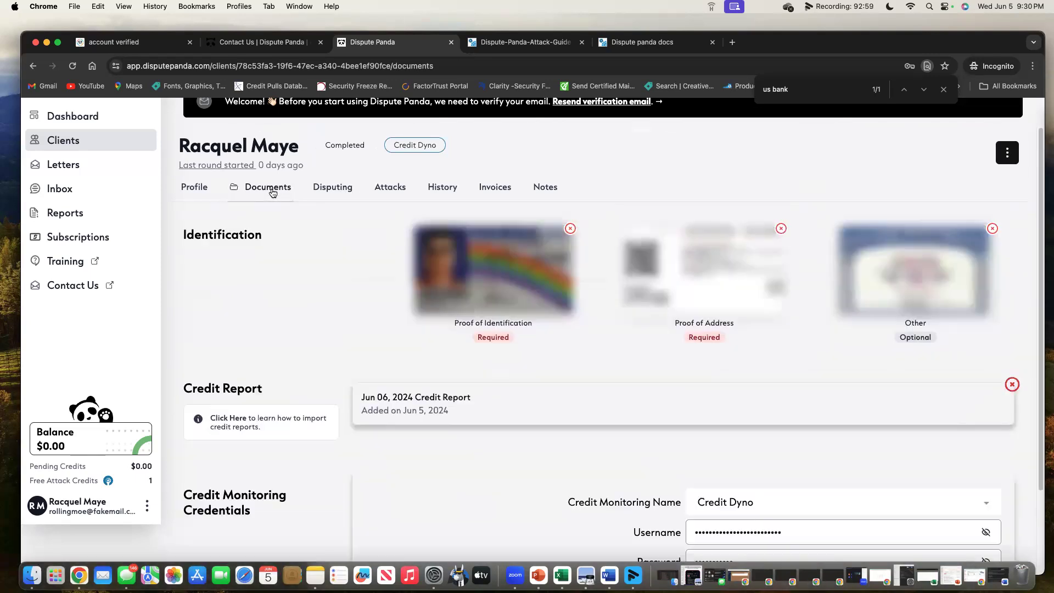
{"action": "scroll", "coordinate": [770, 306], "scroll_direction": "down", "scroll_amount": 3}
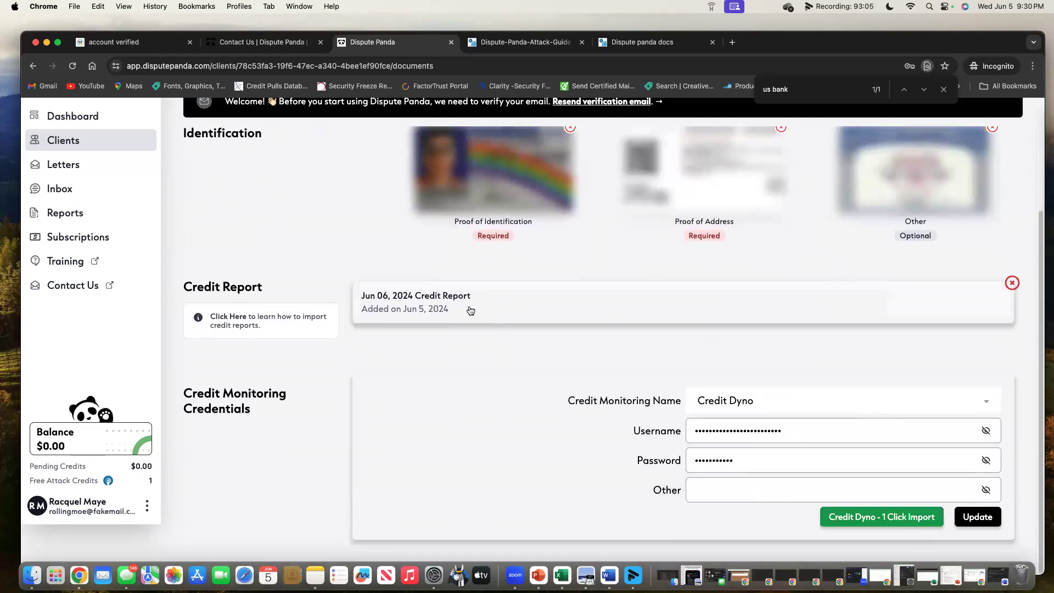
{"action": "scroll", "coordinate": [469, 311], "scroll_direction": "up", "scroll_amount": 2}
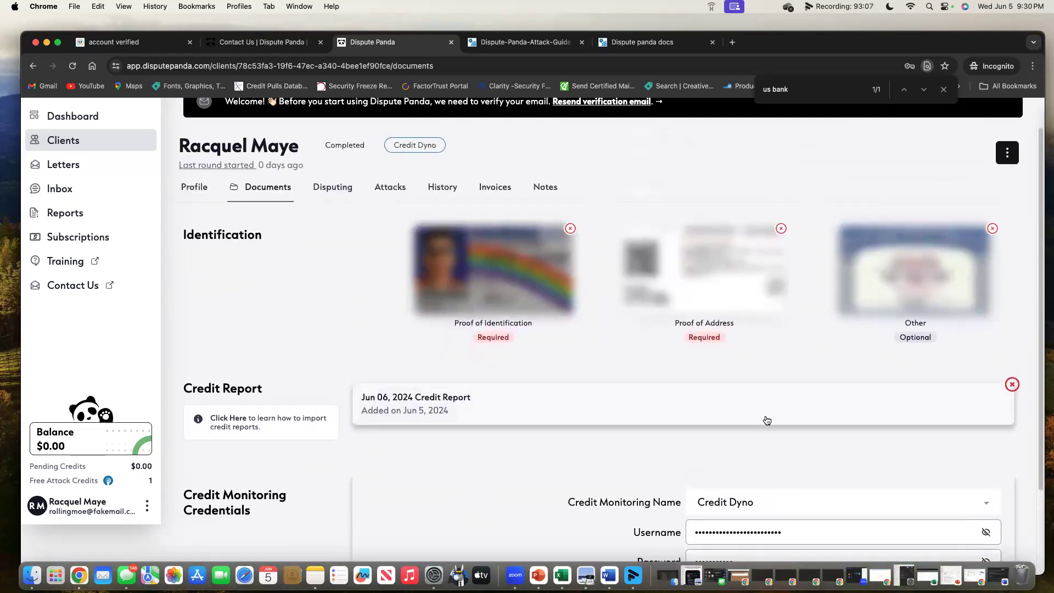